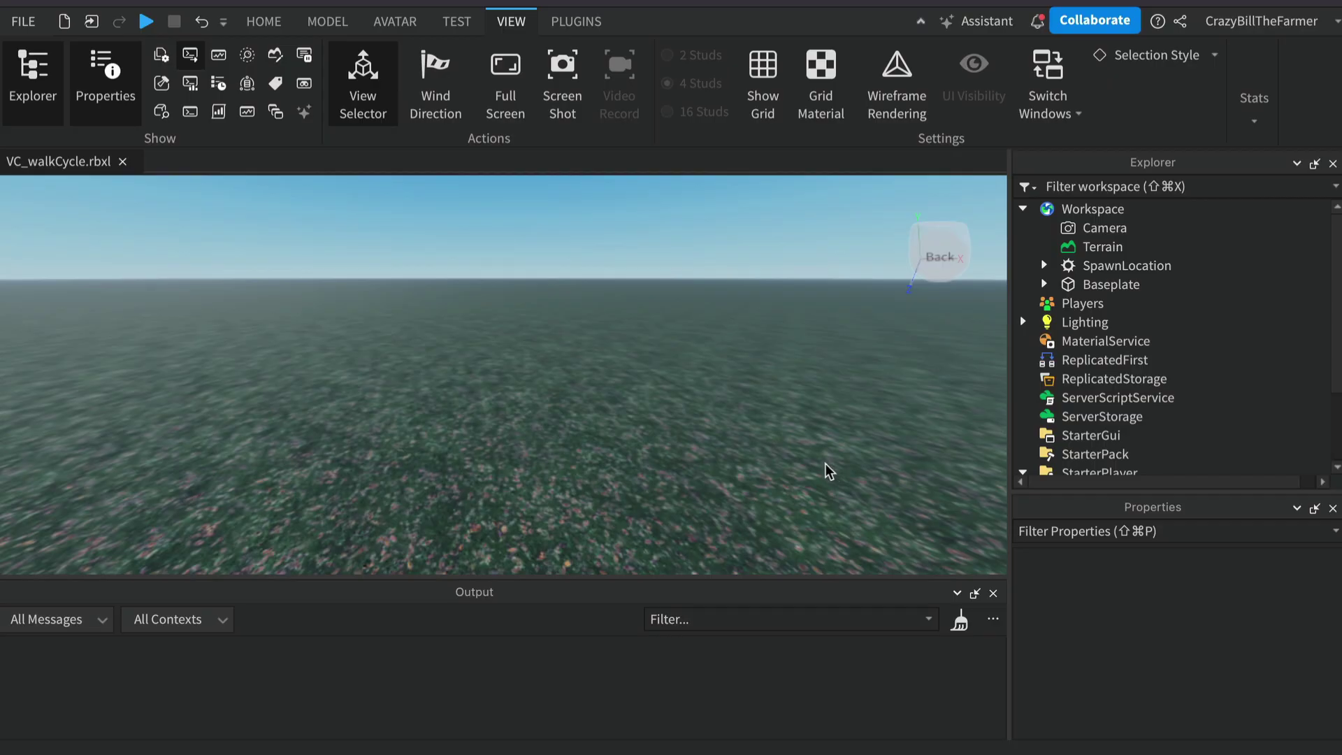
Step: Open the Rig Builder to generate a new rig
right_click_drag(824, 463, 824, 462)
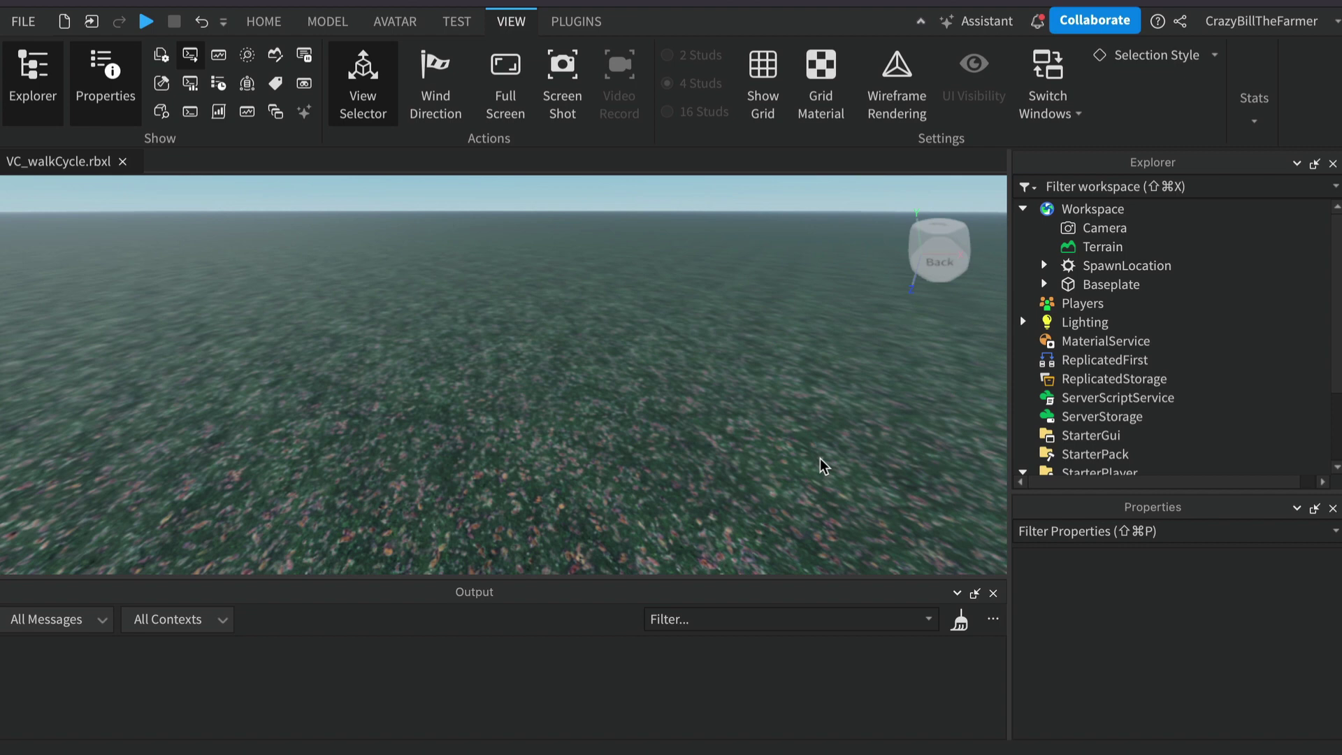
scroll(775, 458, "down", 1)
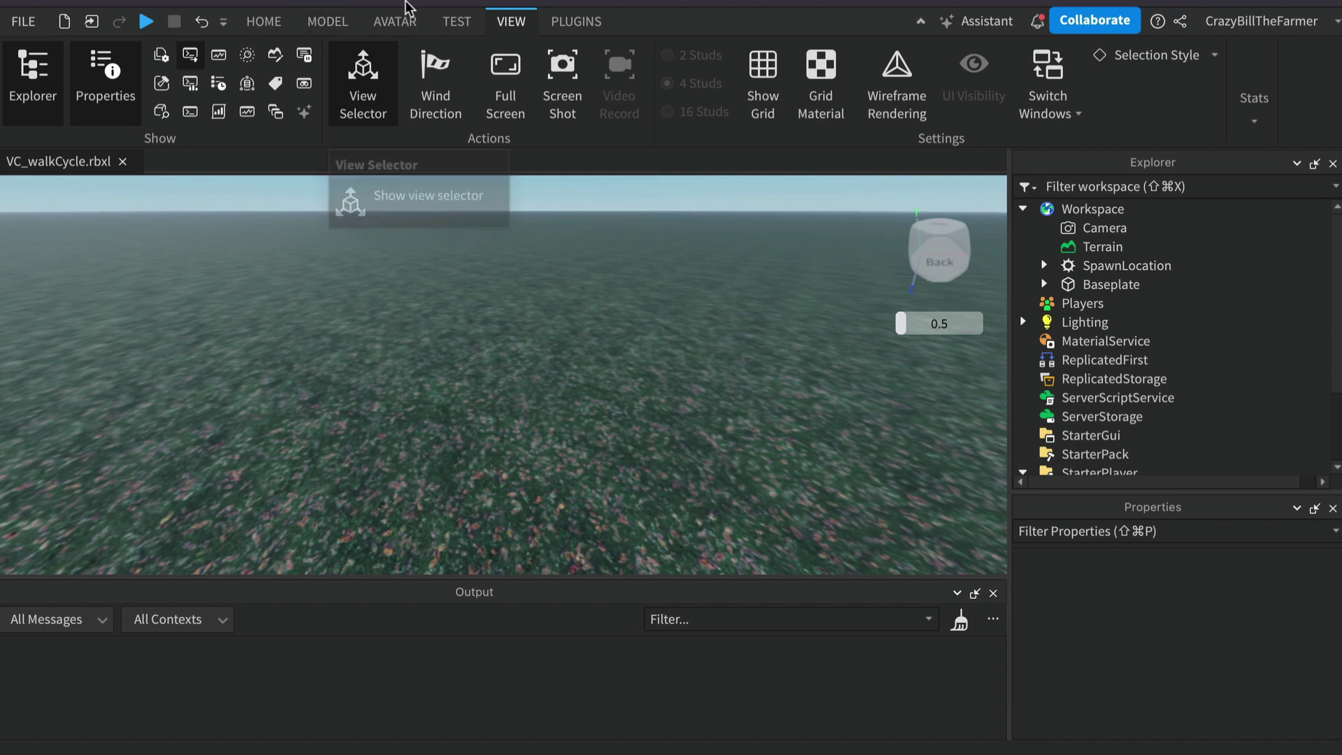
left_click(396, 22)
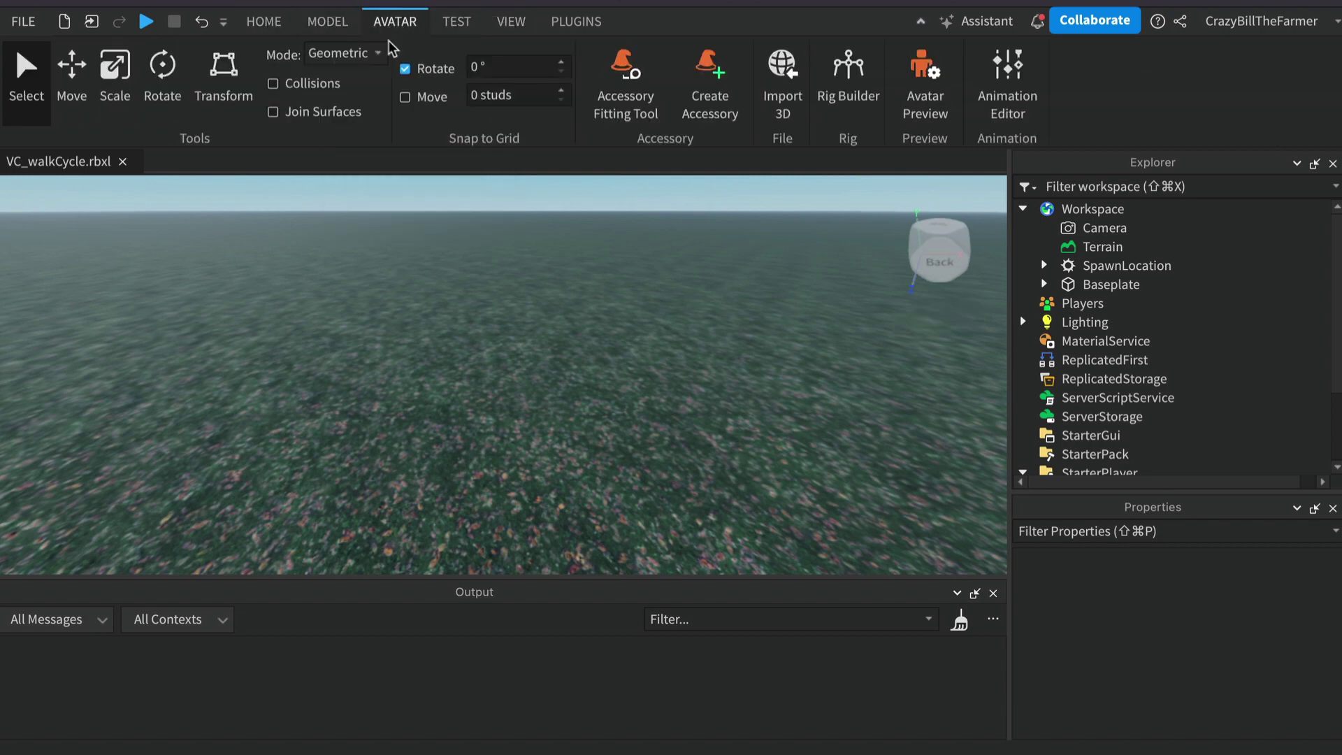
left_click(860, 69)
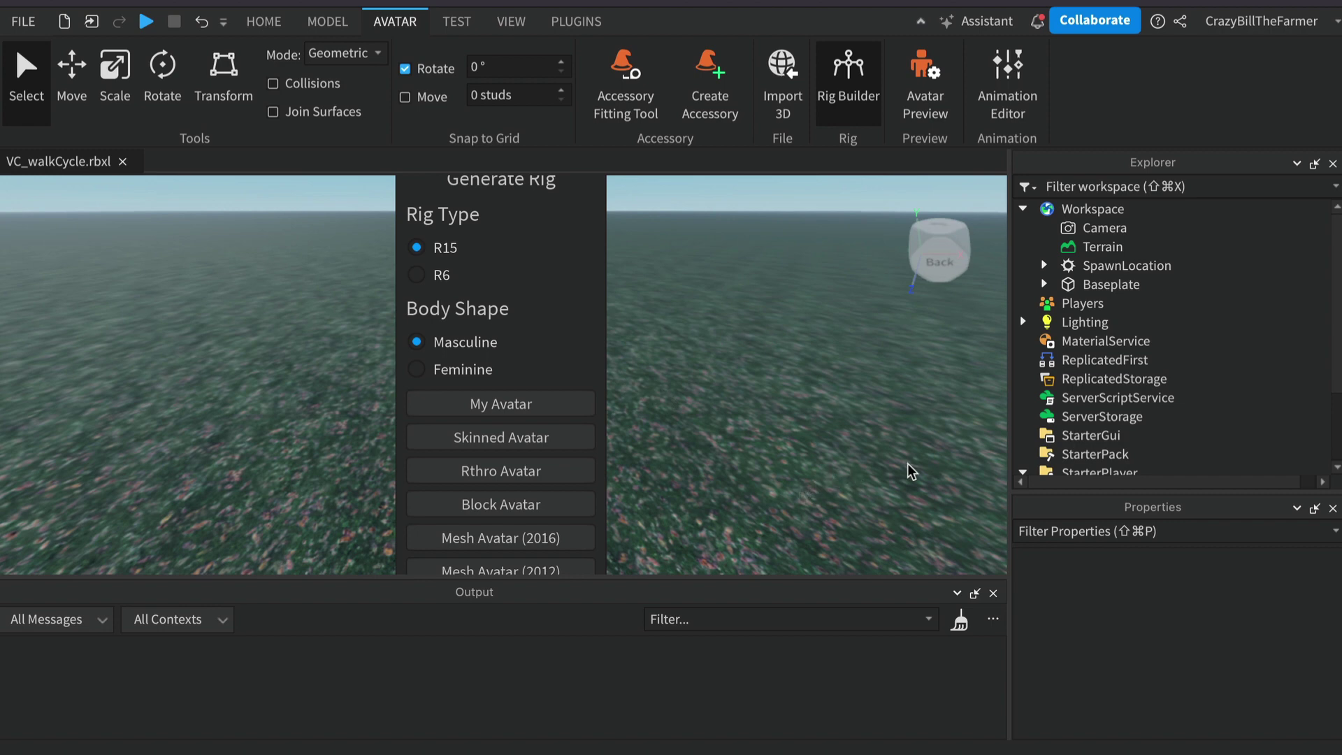
Step: Close the Output, Explorer and Properties windows to enlarge the viewport
left_click(993, 594)
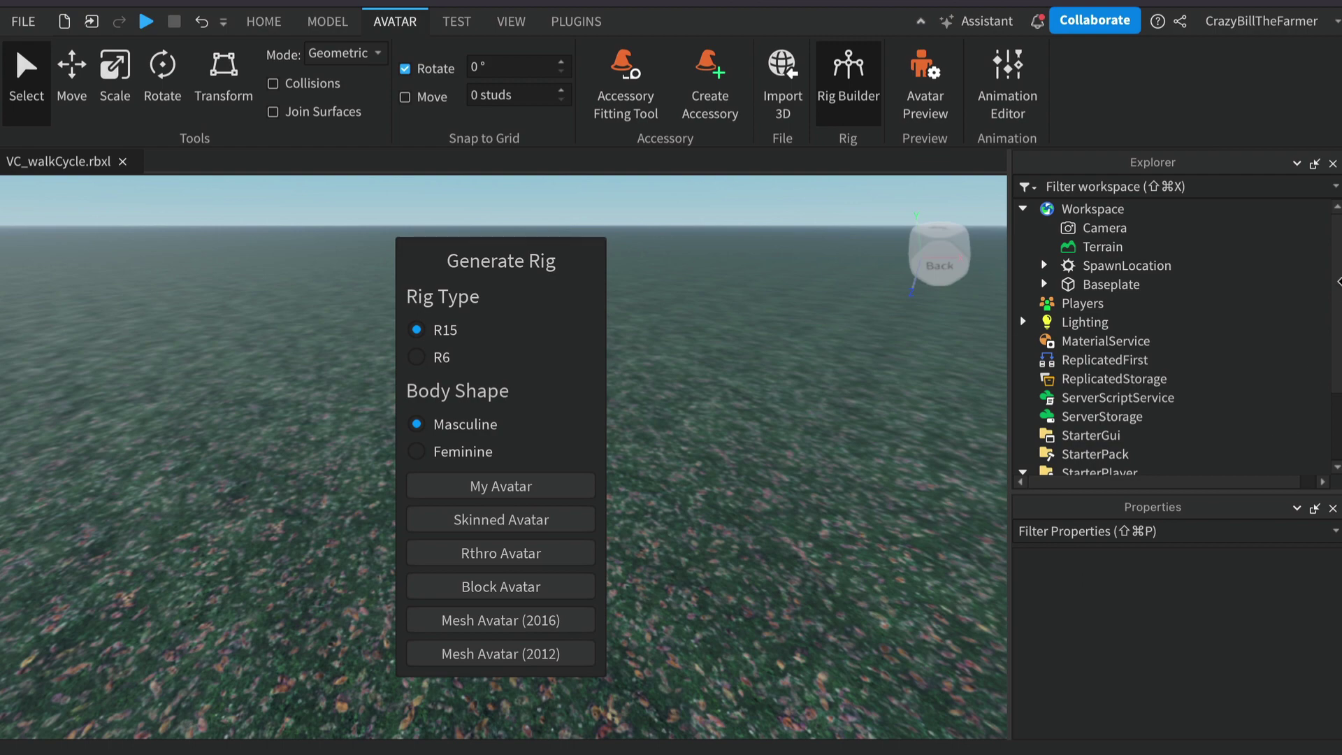
left_click(1332, 164)
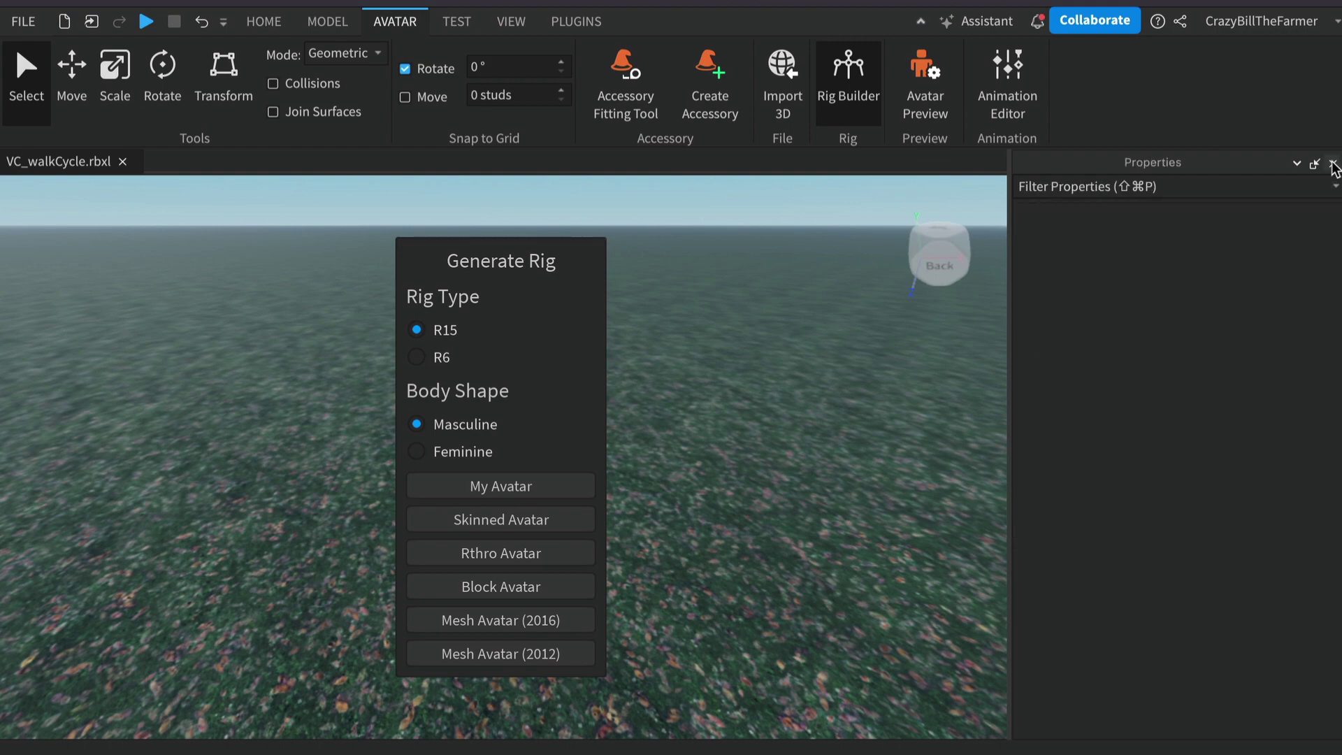
left_click(1333, 164)
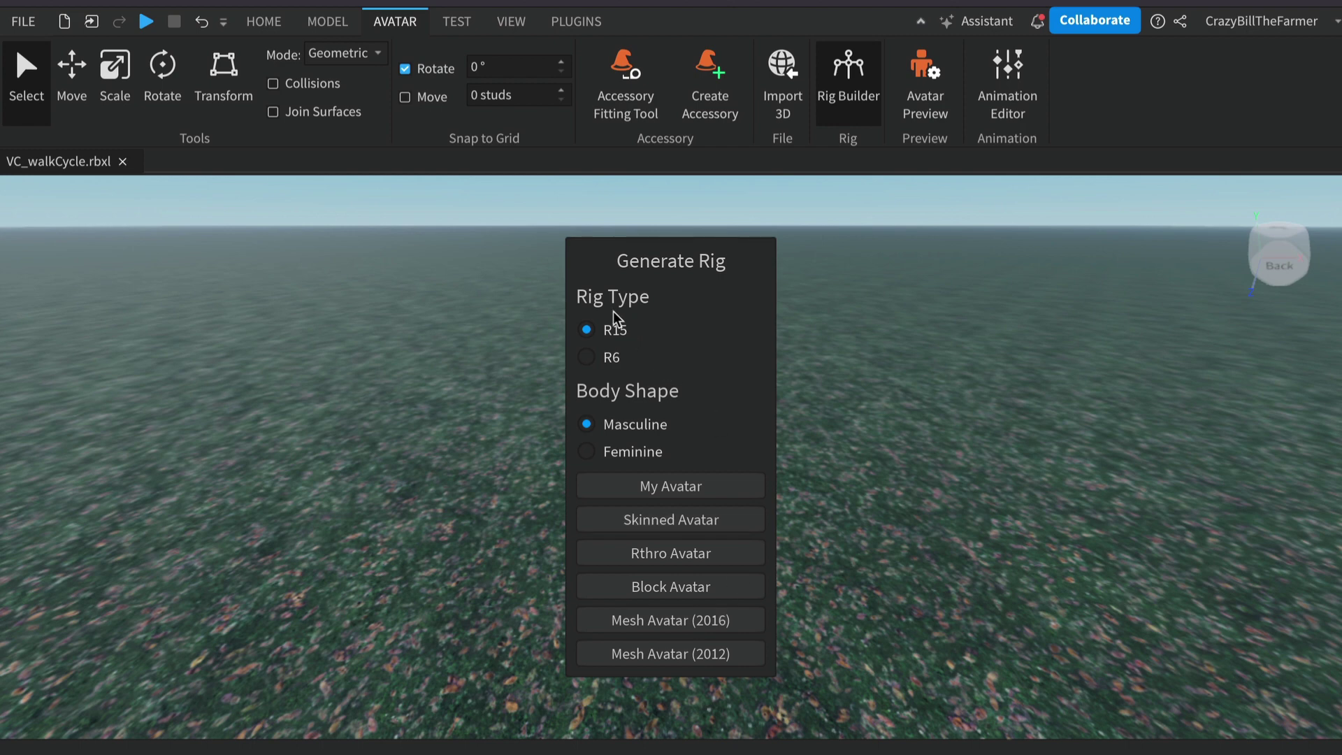
Step: Generate a masculine R15 Mesh Avatar (2016) rig and rotate it into a side profile
left_click(676, 620)
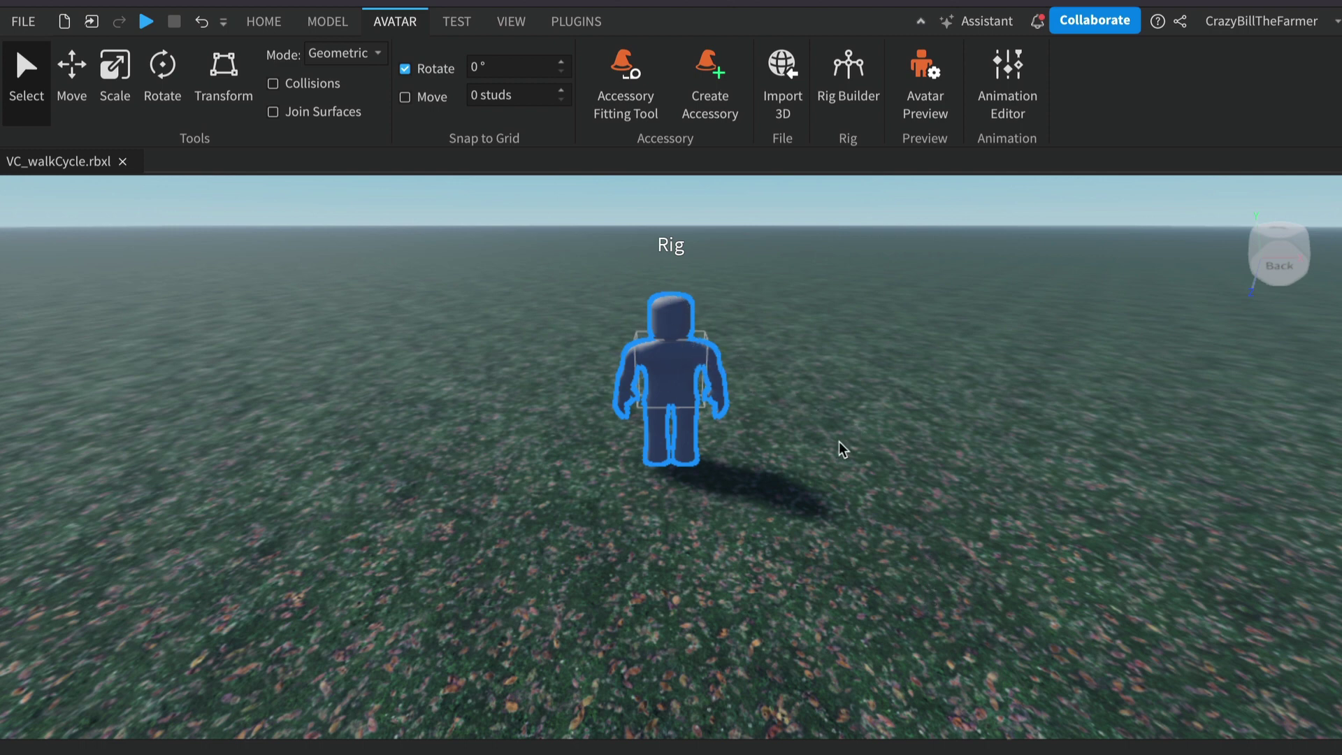
left_click(753, 534)
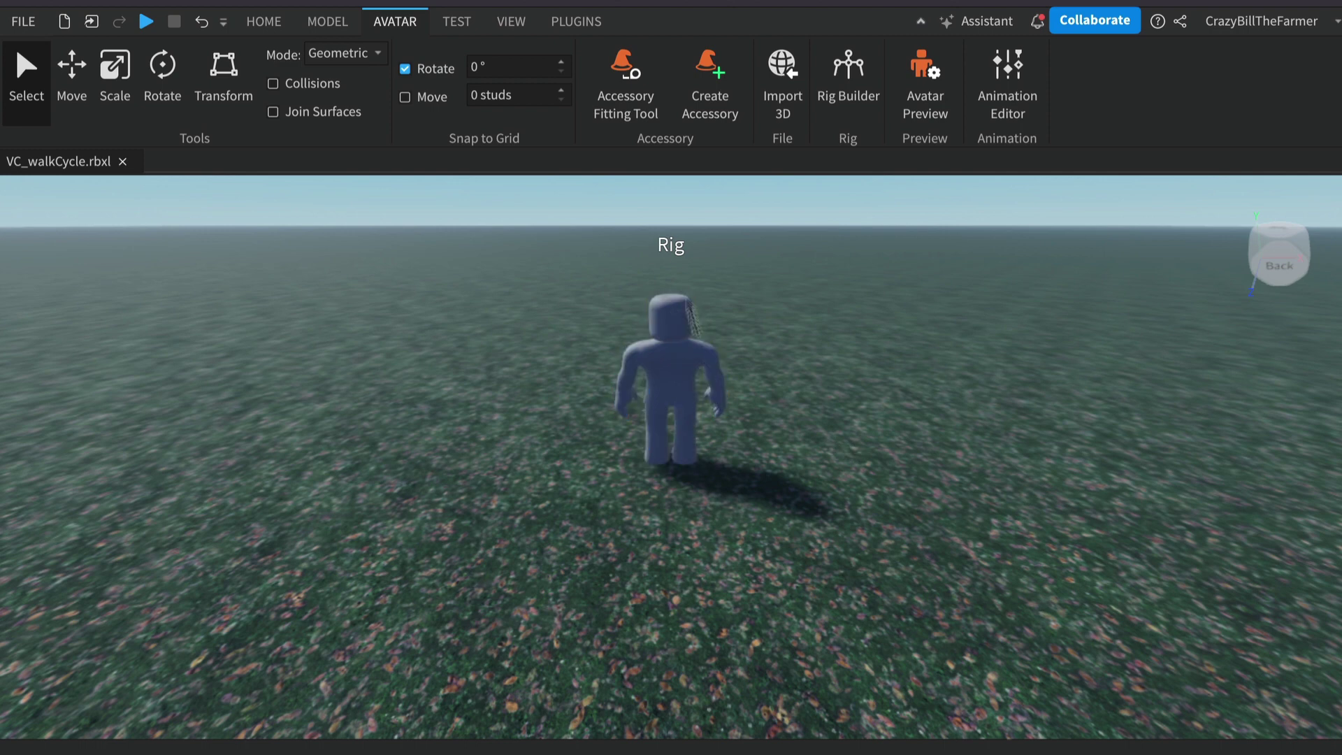
left_click(675, 376)
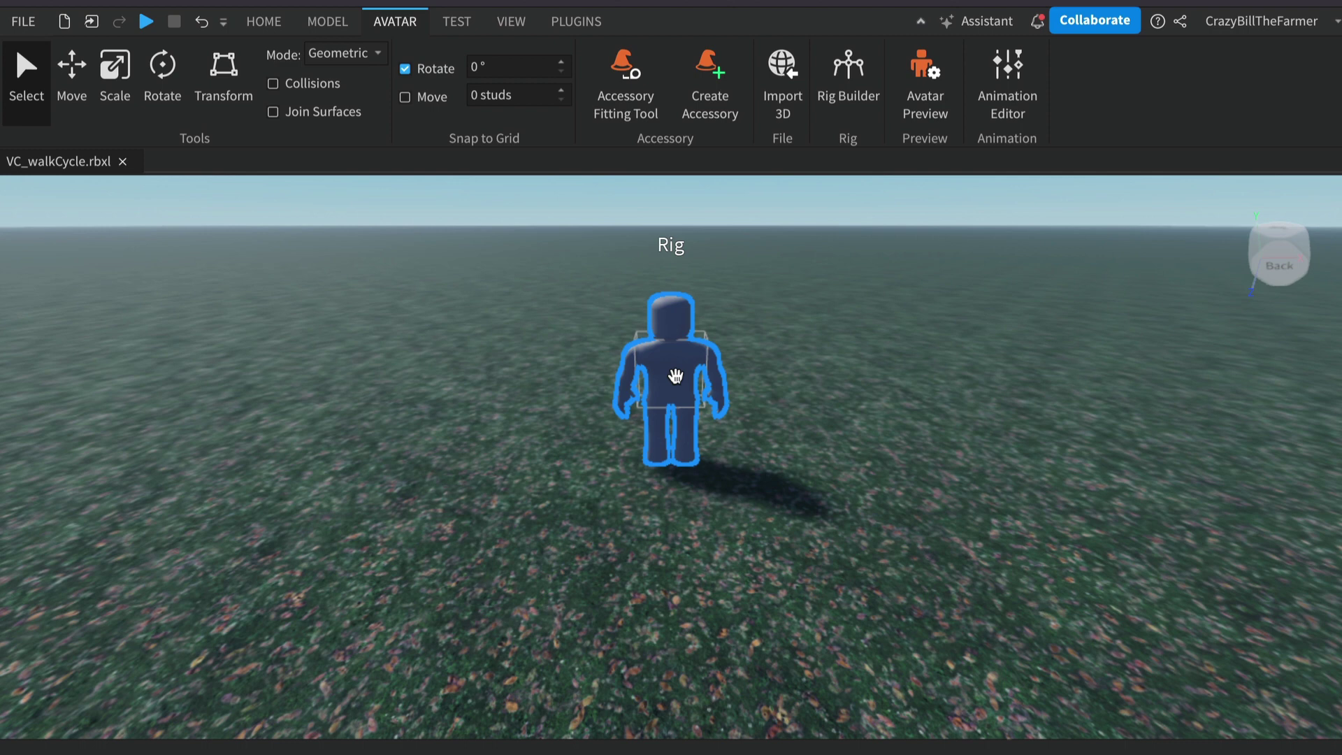
key("ctrl+r")
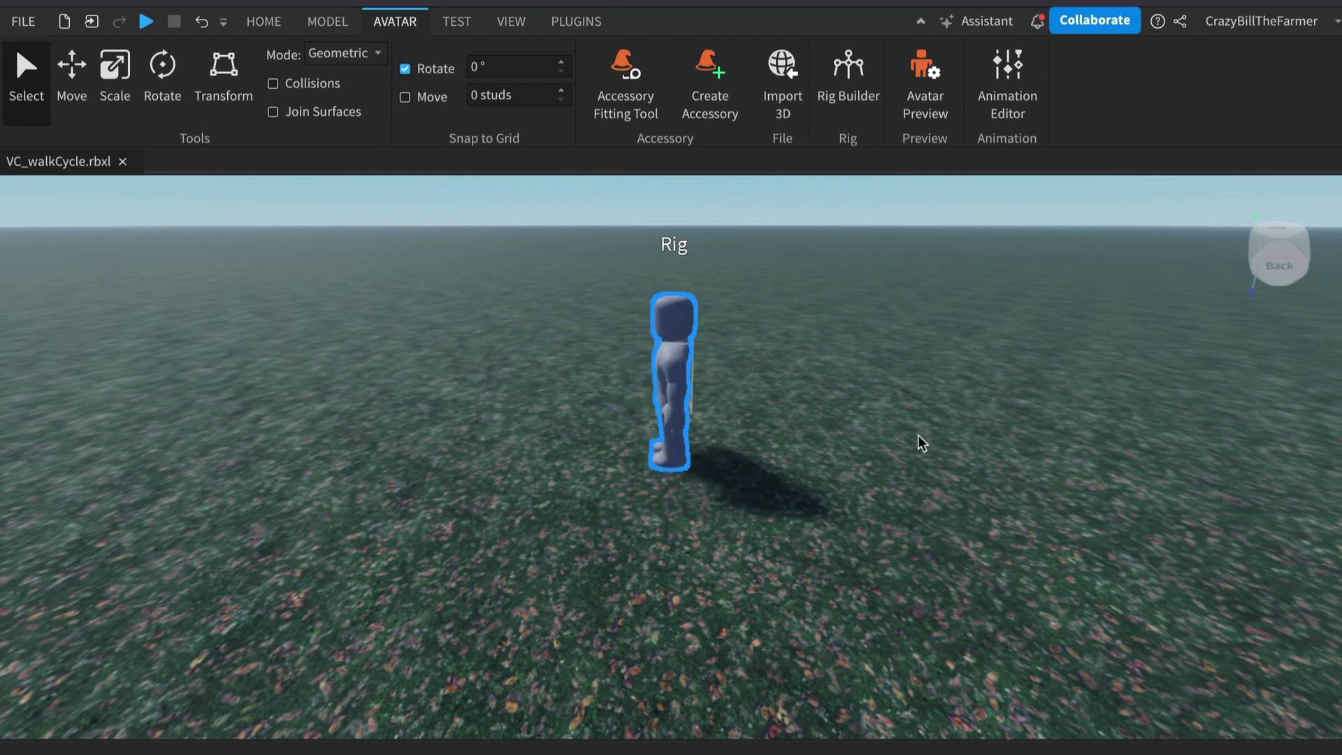
key("ctrl+r")
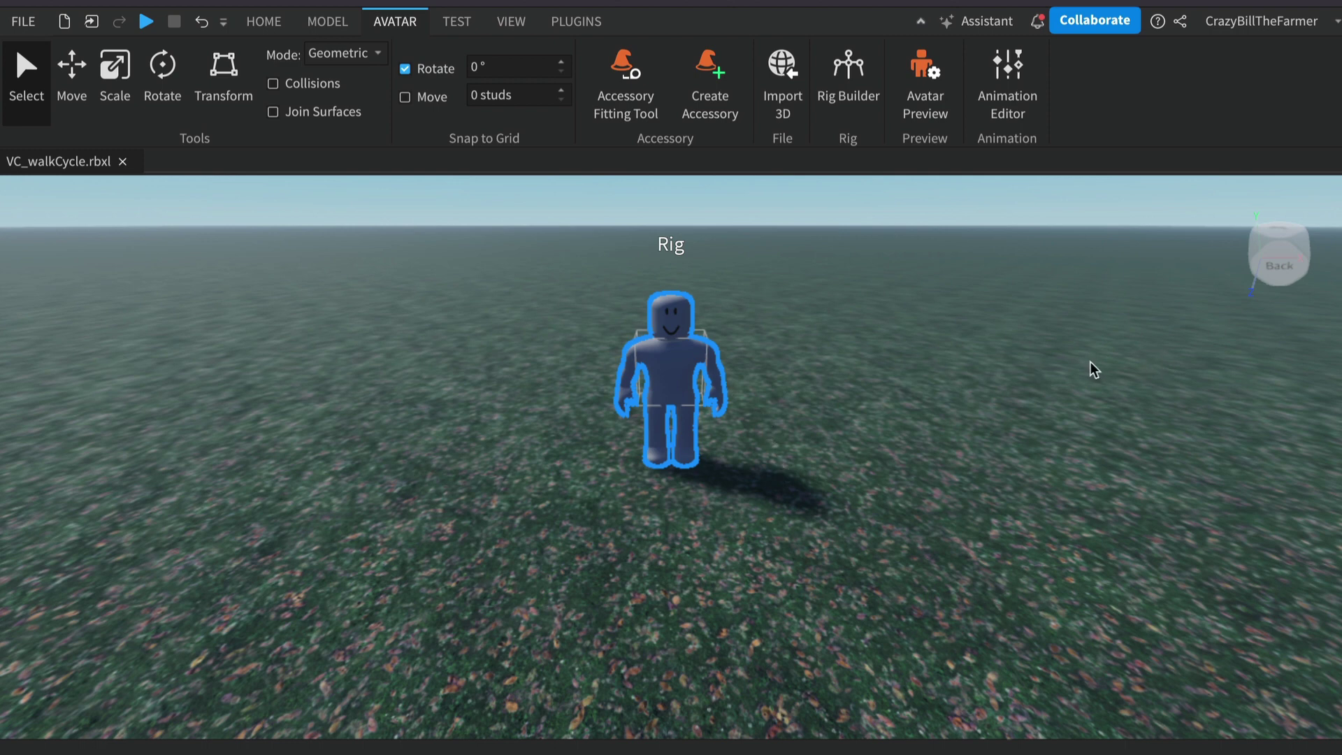
key("ctrl+r")
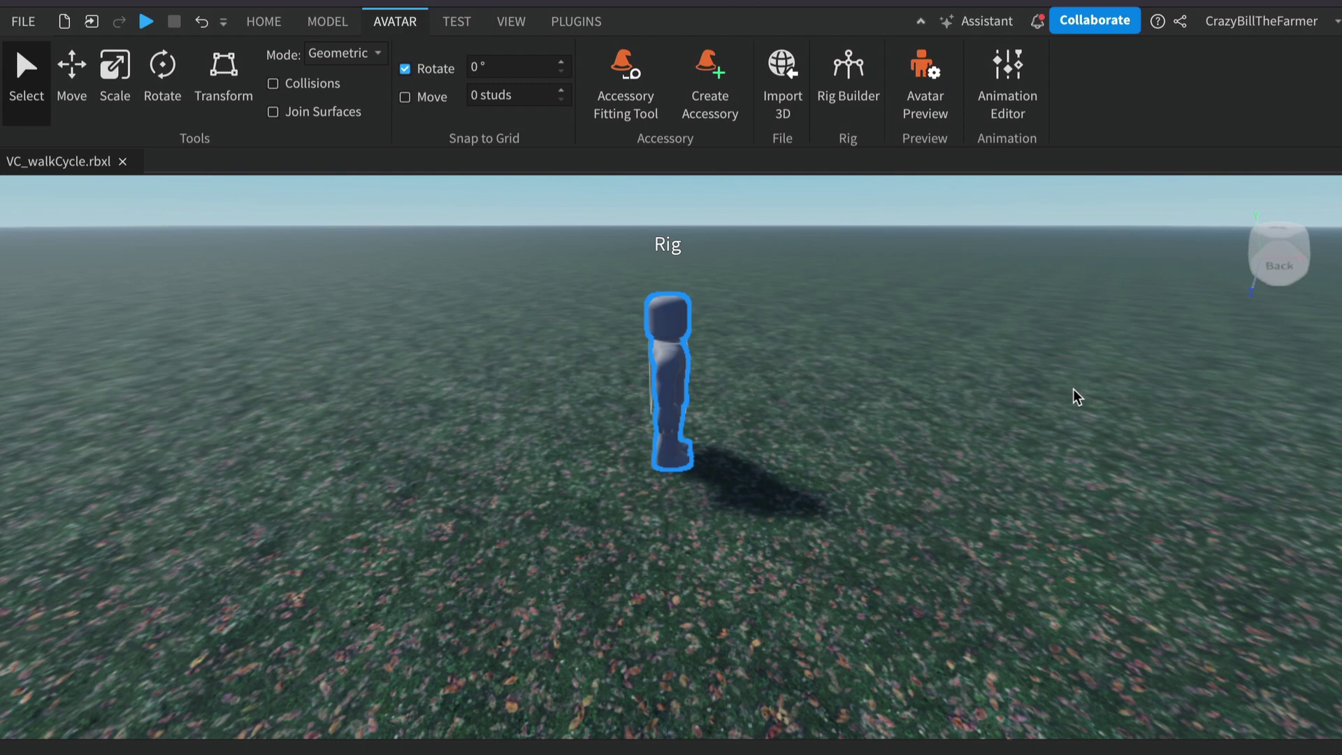
Step: Open the Animation Editor for the rig and create an animation clip named VideoWallk_01
mouse_move(1071, 389)
right_mouse_down()
mouse_move(1062, 394)
mouse_move(1087, 389)
mouse_move(1072, 392)
right_mouse_up()
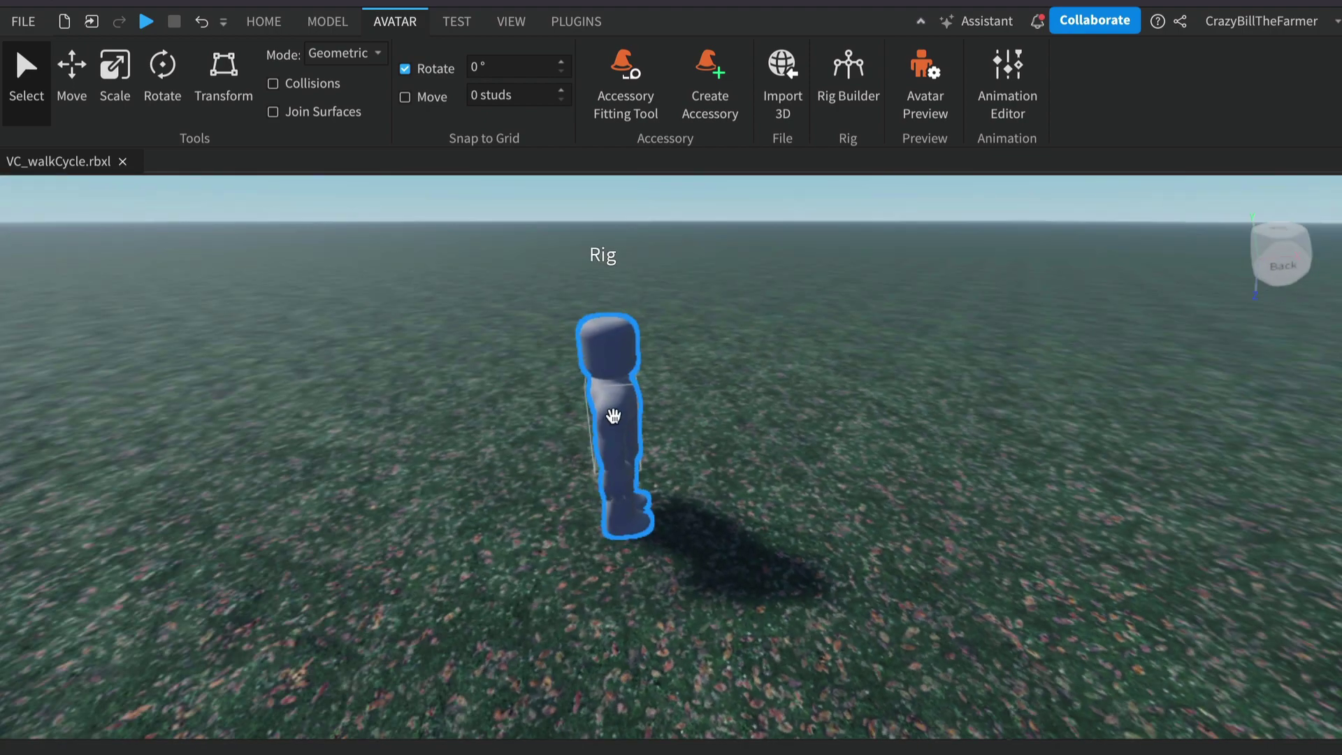
left_click(644, 433)
left_click(614, 406)
scroll(615, 409, "up", 5)
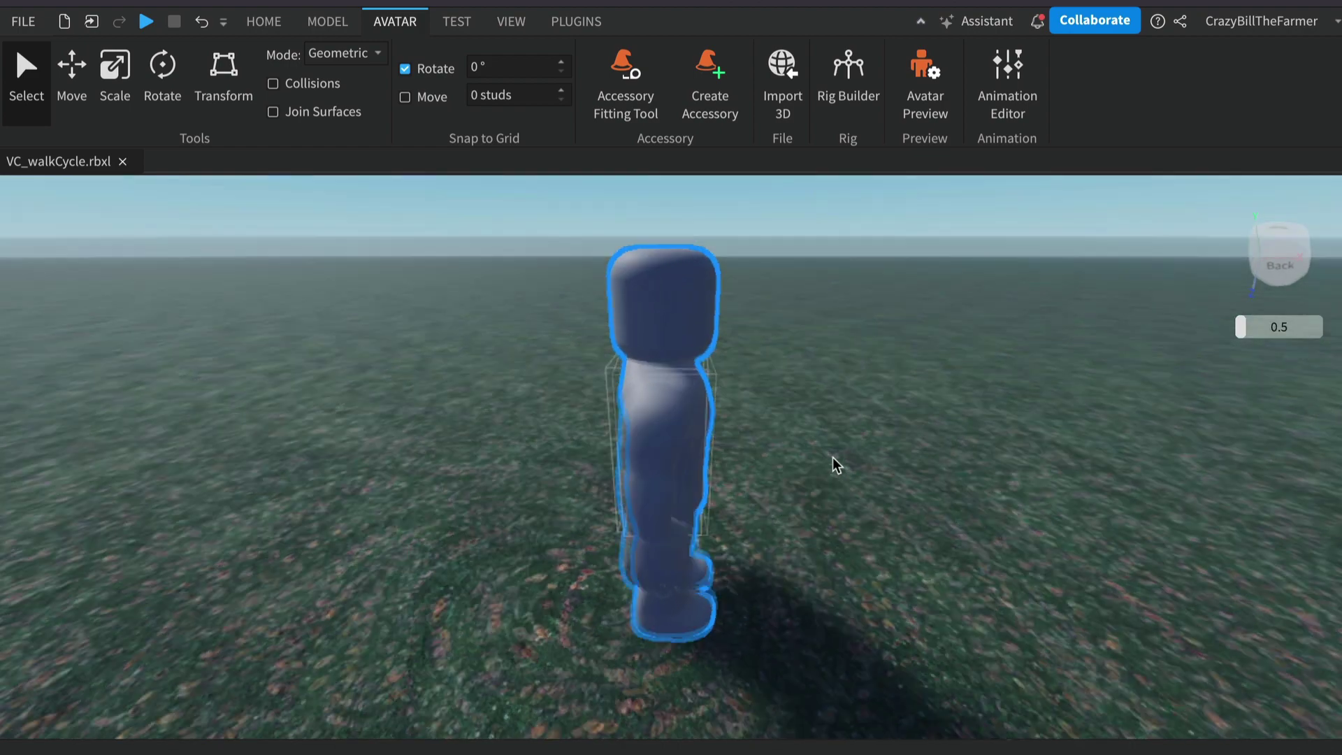
right_click_drag(832, 459, 834, 460)
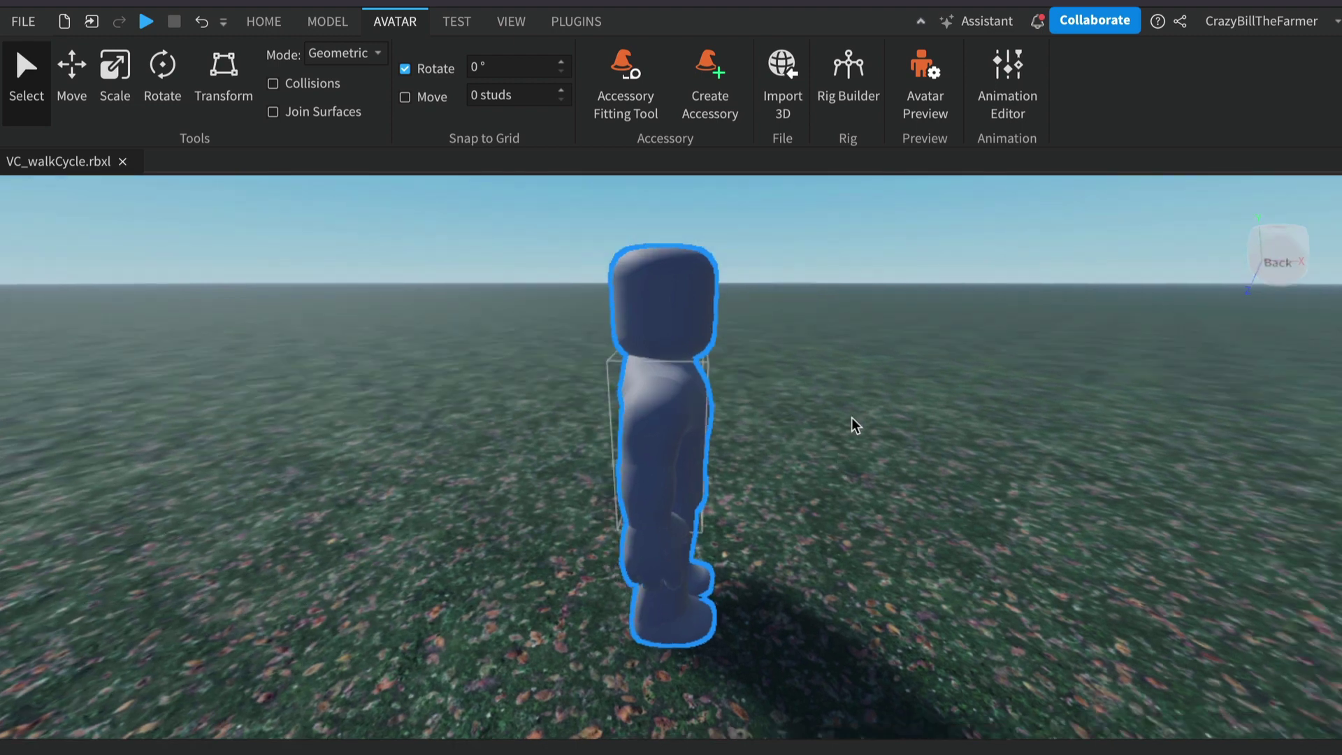
left_click(1003, 84)
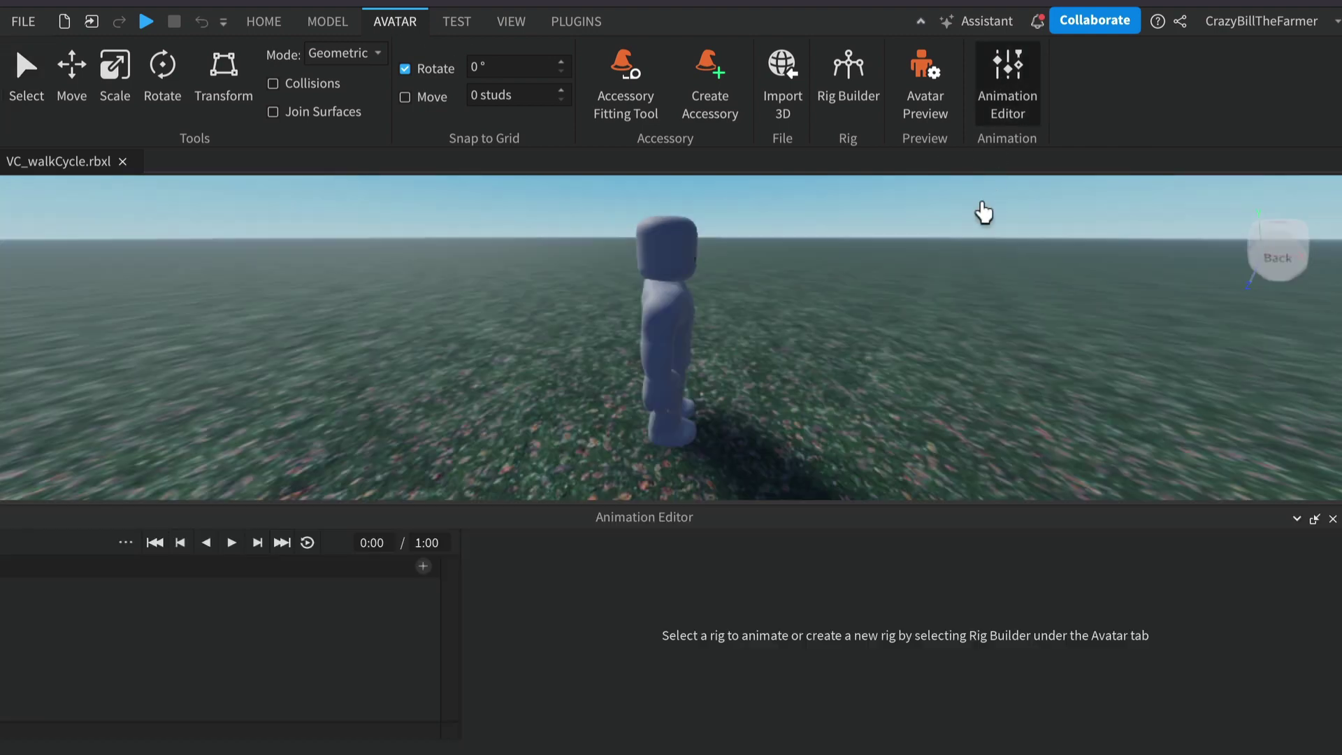
left_click(668, 321)
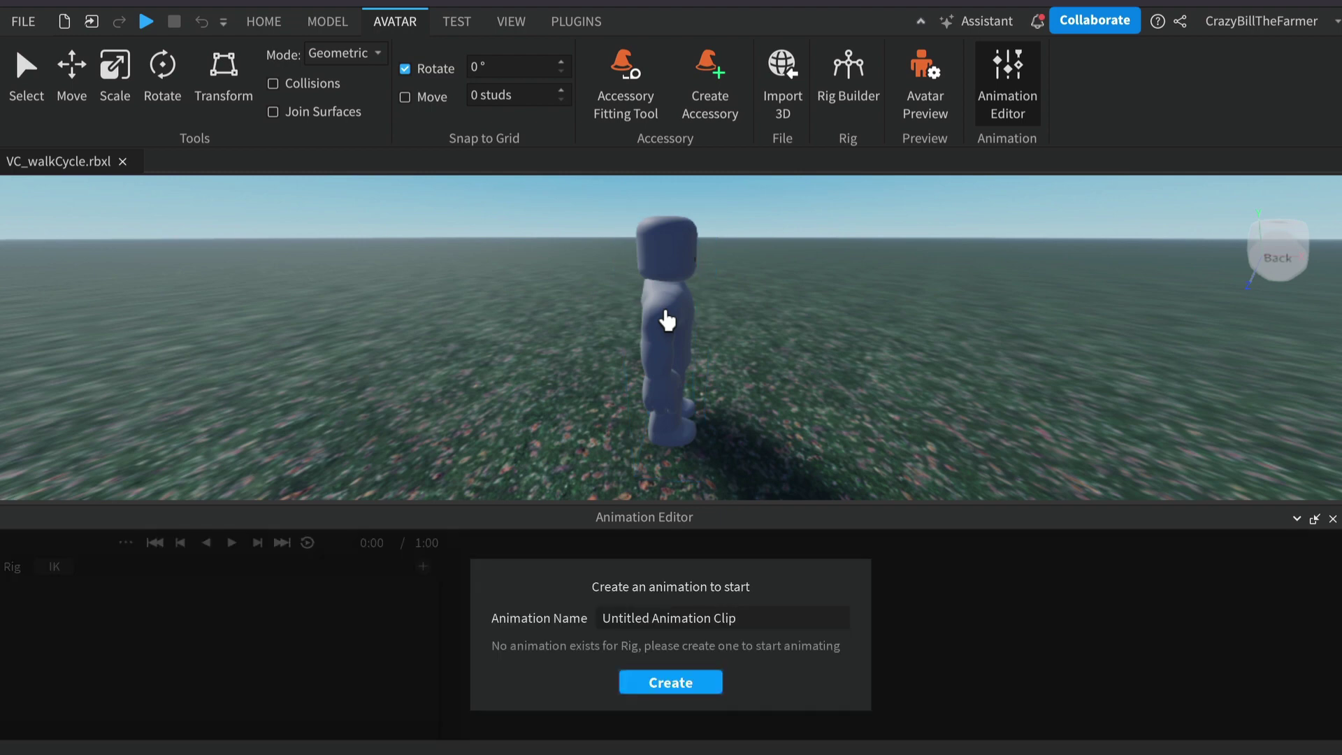
left_click_drag(751, 619, 540, 625)
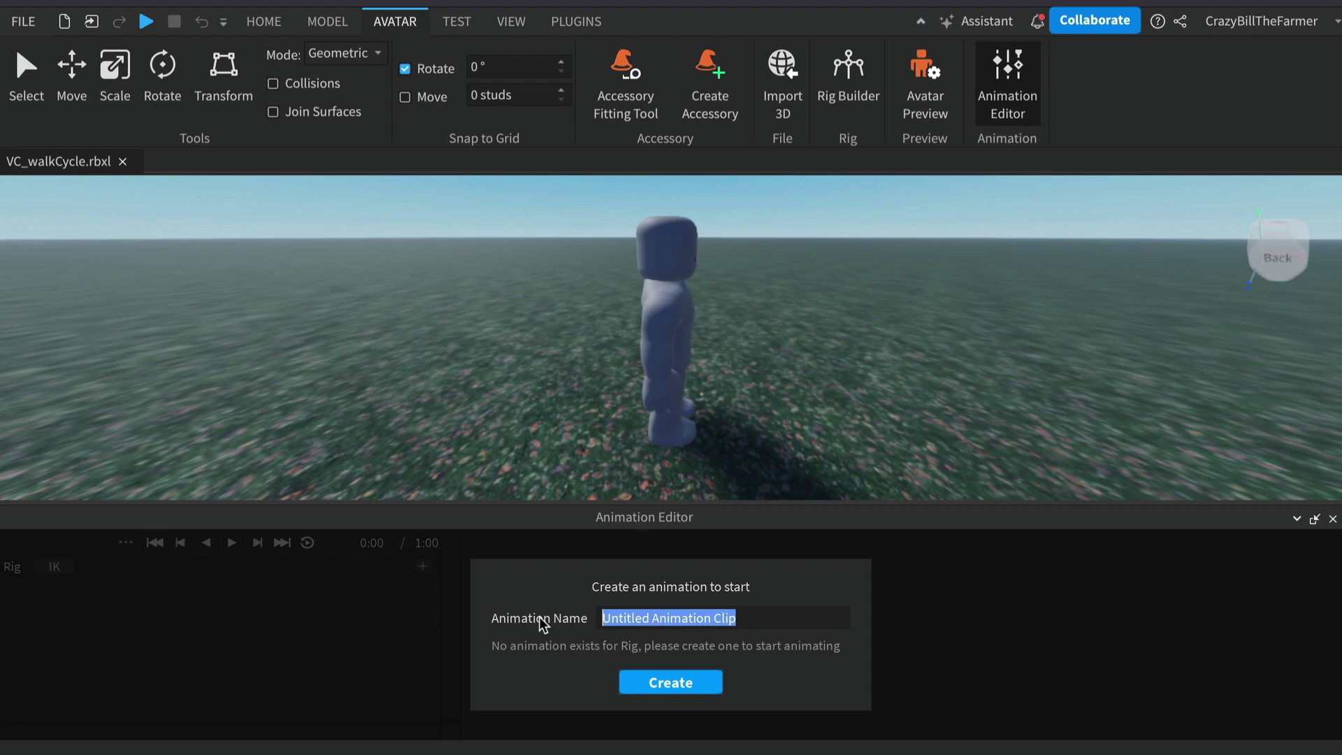
type("VideoWallk_01")
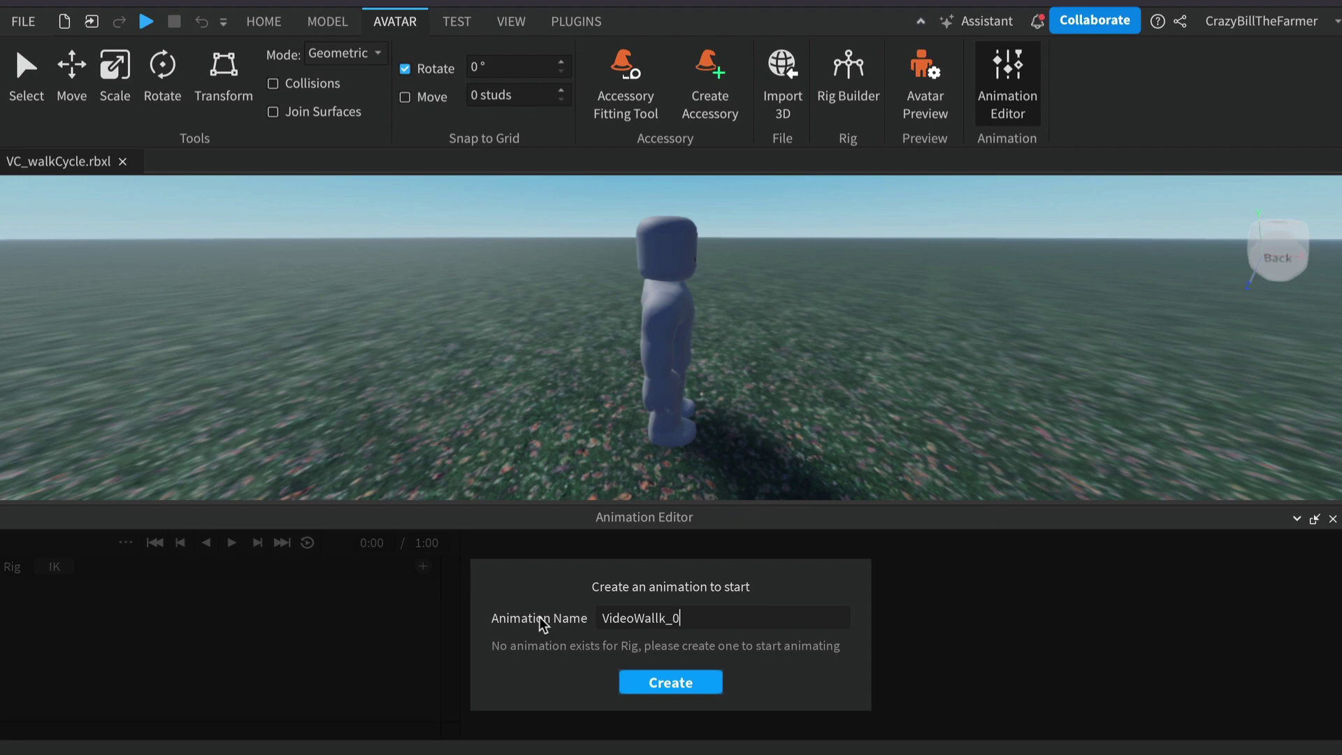
left_click(683, 689)
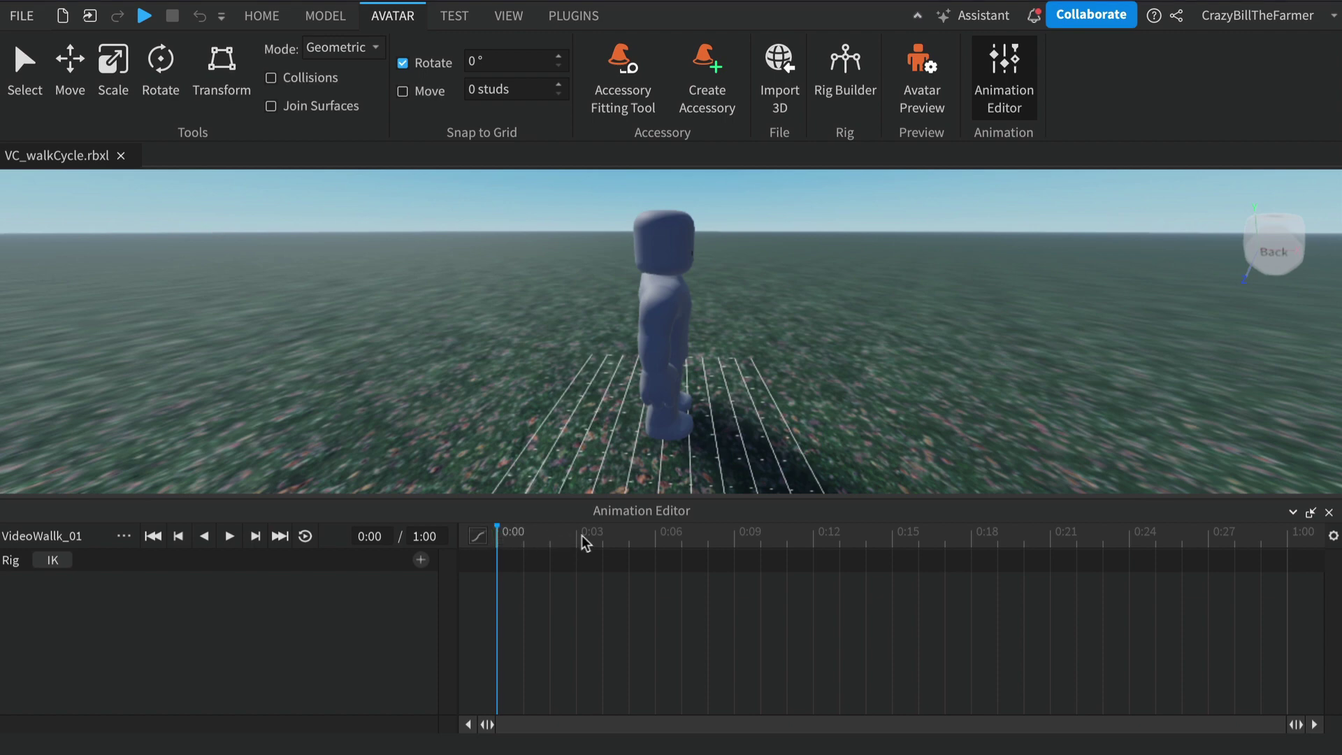
Step: Scrub the animation timeline up to 0:10 and return the playhead to the start
left_click_drag(501, 533, 602, 535)
left_click_drag(689, 567, 473, 560)
left_click_drag(499, 536, 759, 546)
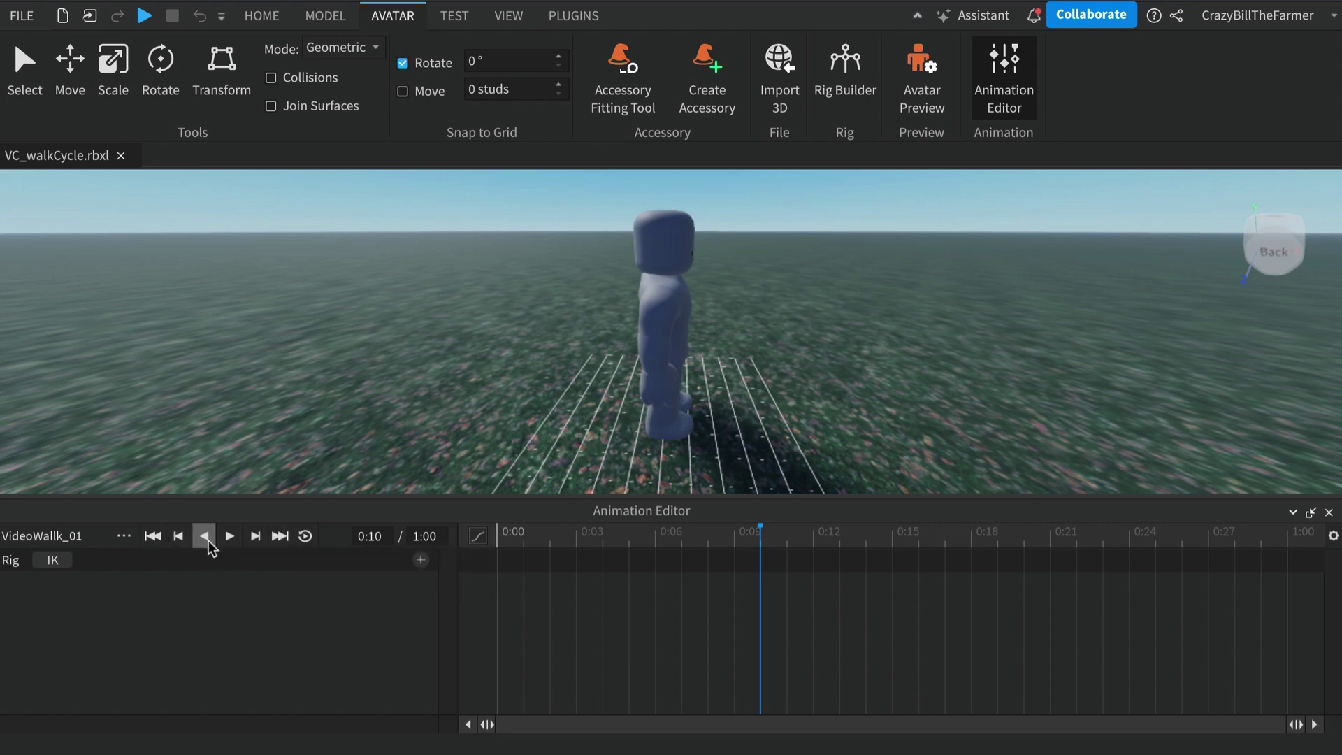
left_click(151, 536)
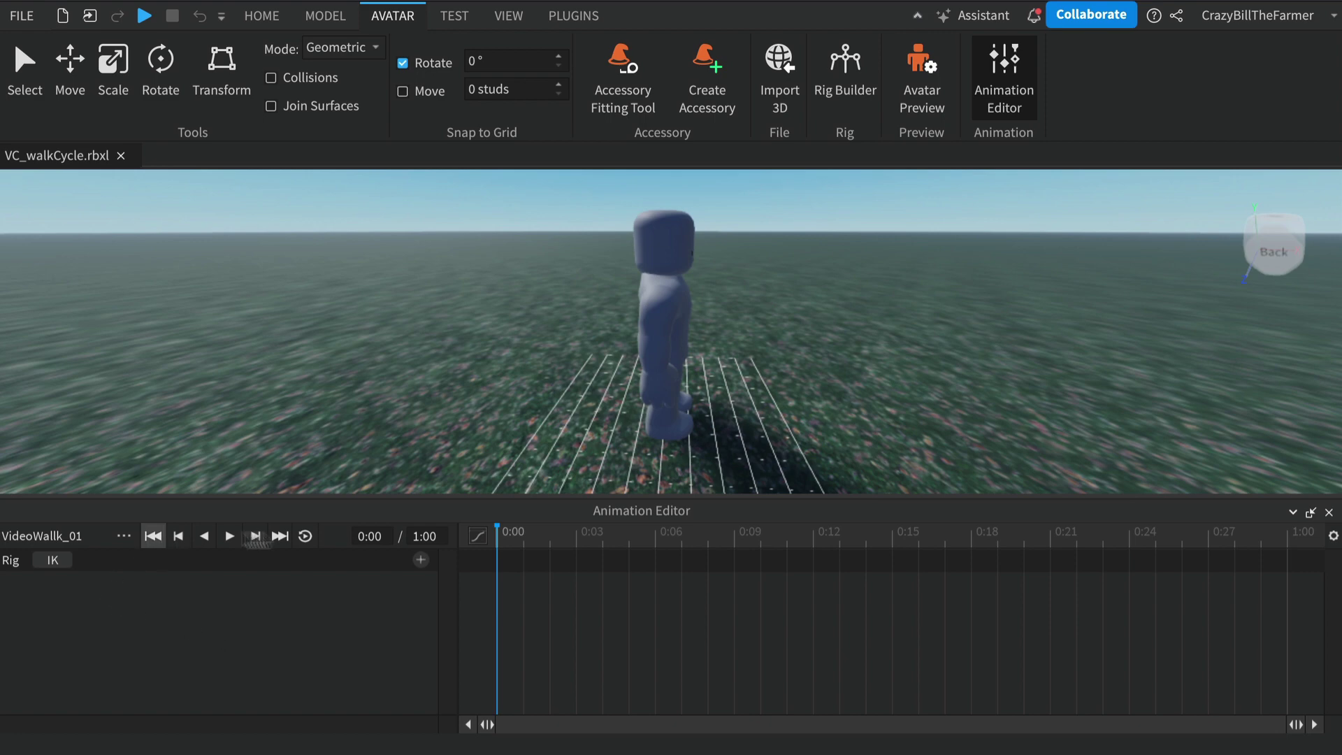
Step: Save the clip as a new animation under the name VideoWallk_01
left_click(125, 538)
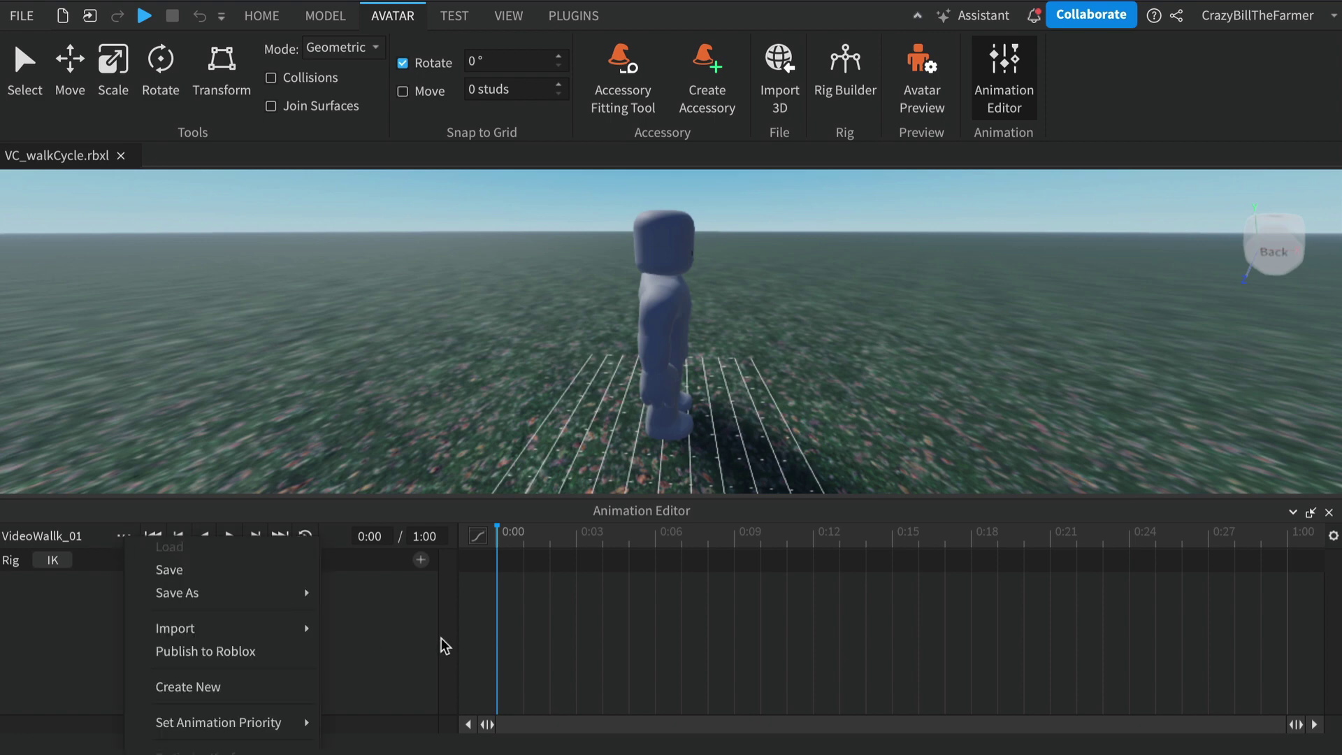
mouse_move(189, 599)
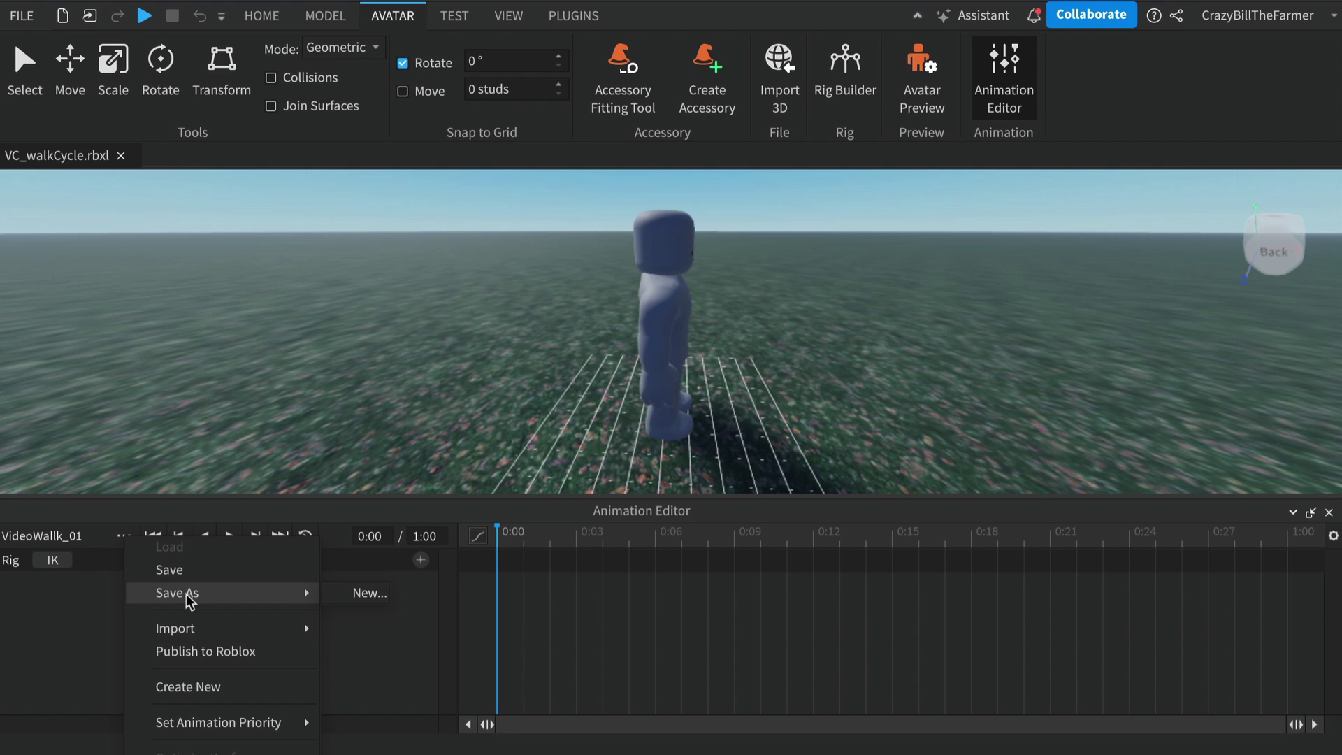
left_click(369, 594)
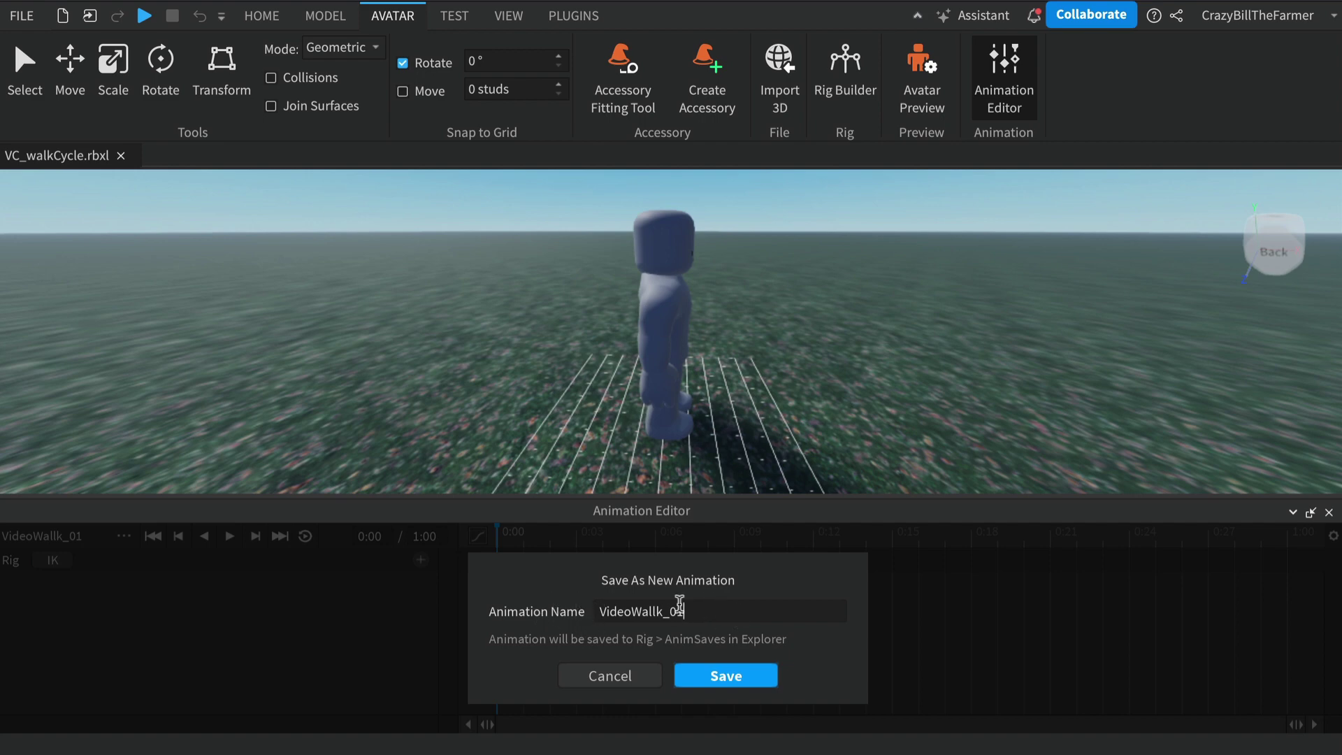
left_click(724, 674)
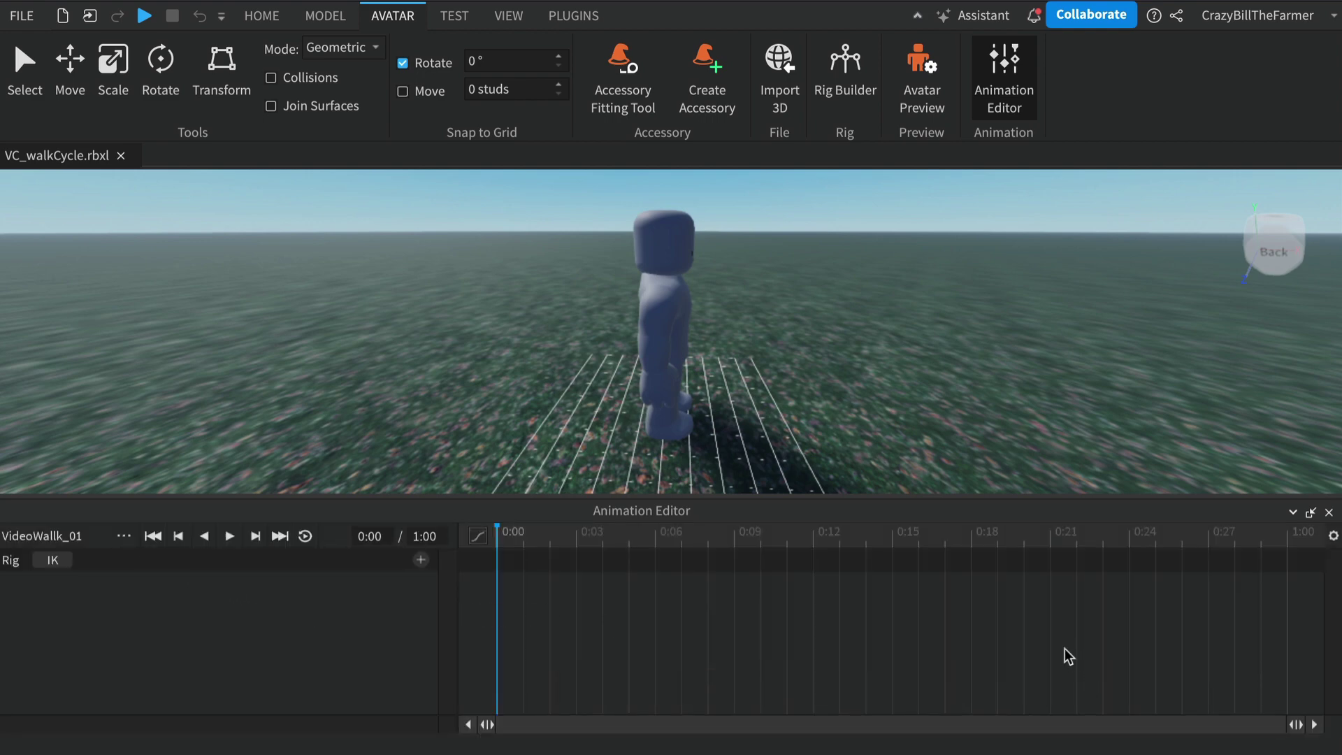
left_click(122, 537)
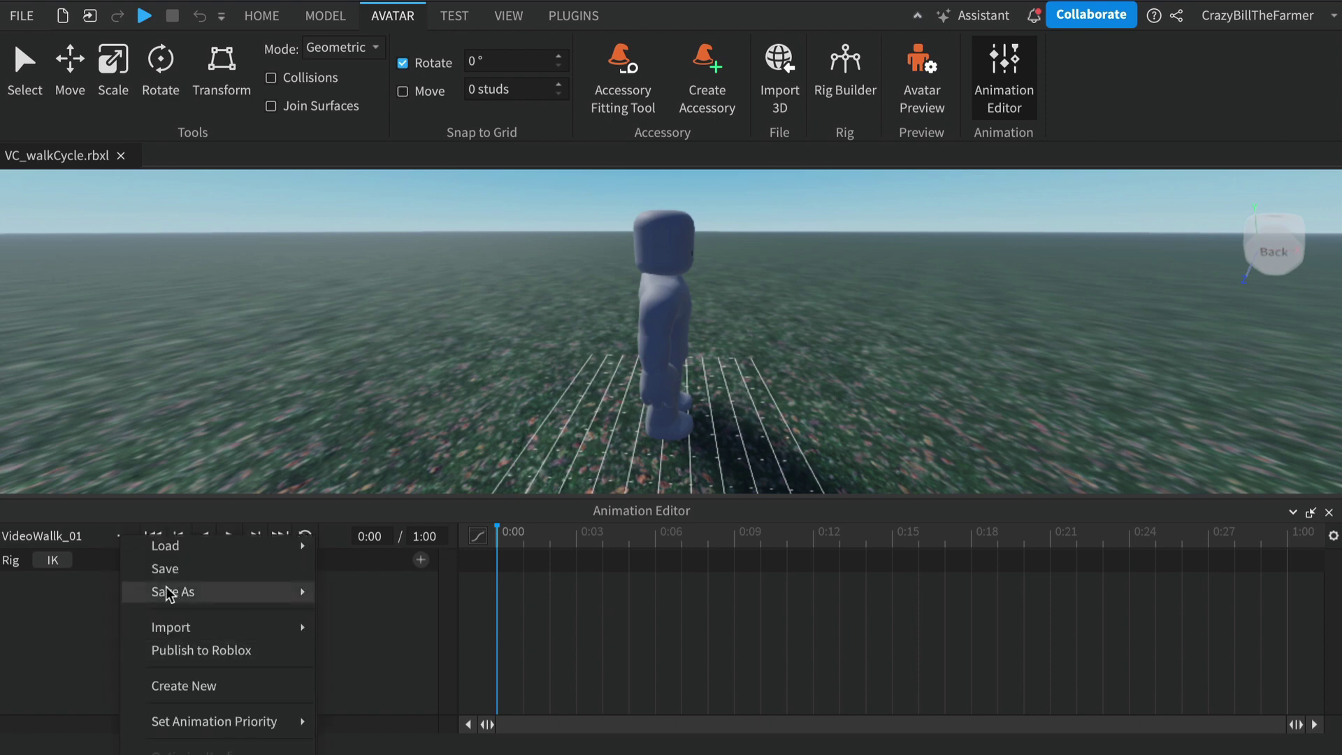
mouse_move(162, 591)
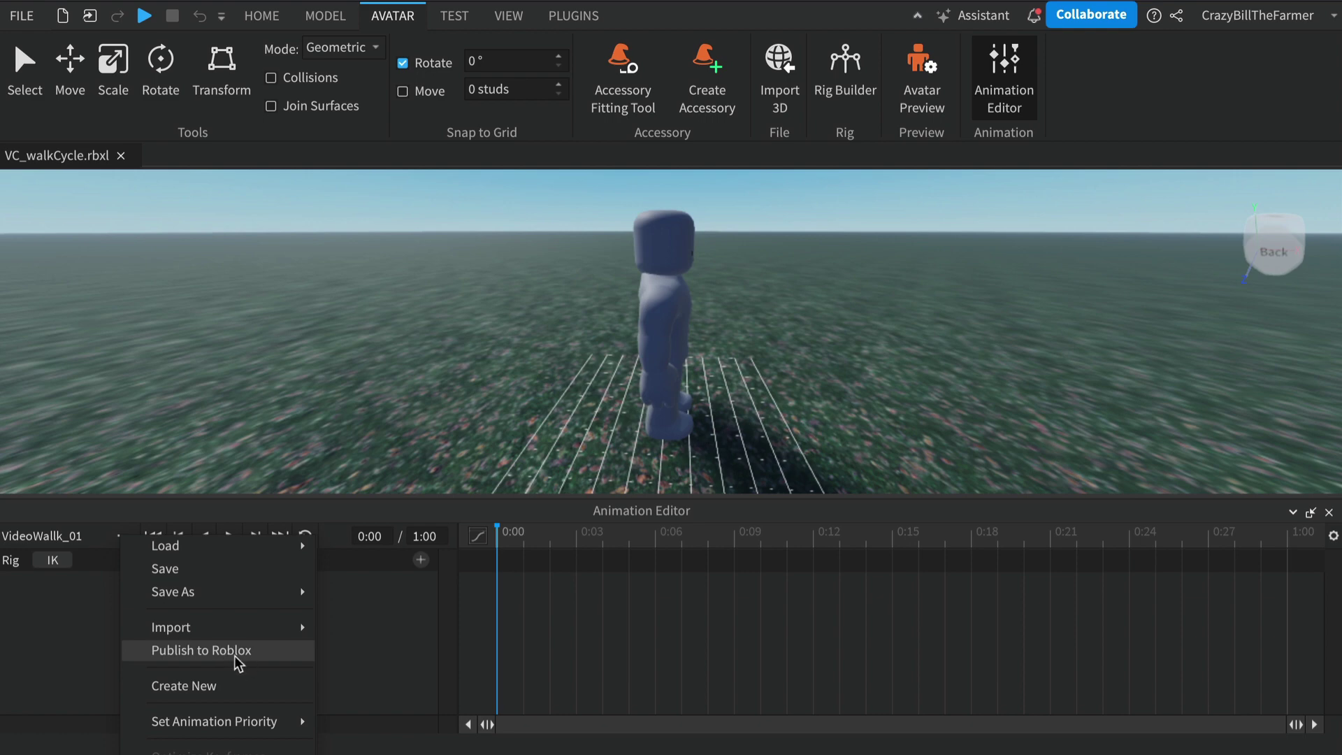
left_click(412, 645)
Step: Set the animation priority of the VideoWallk_01 clip to Movement
left_click(120, 539)
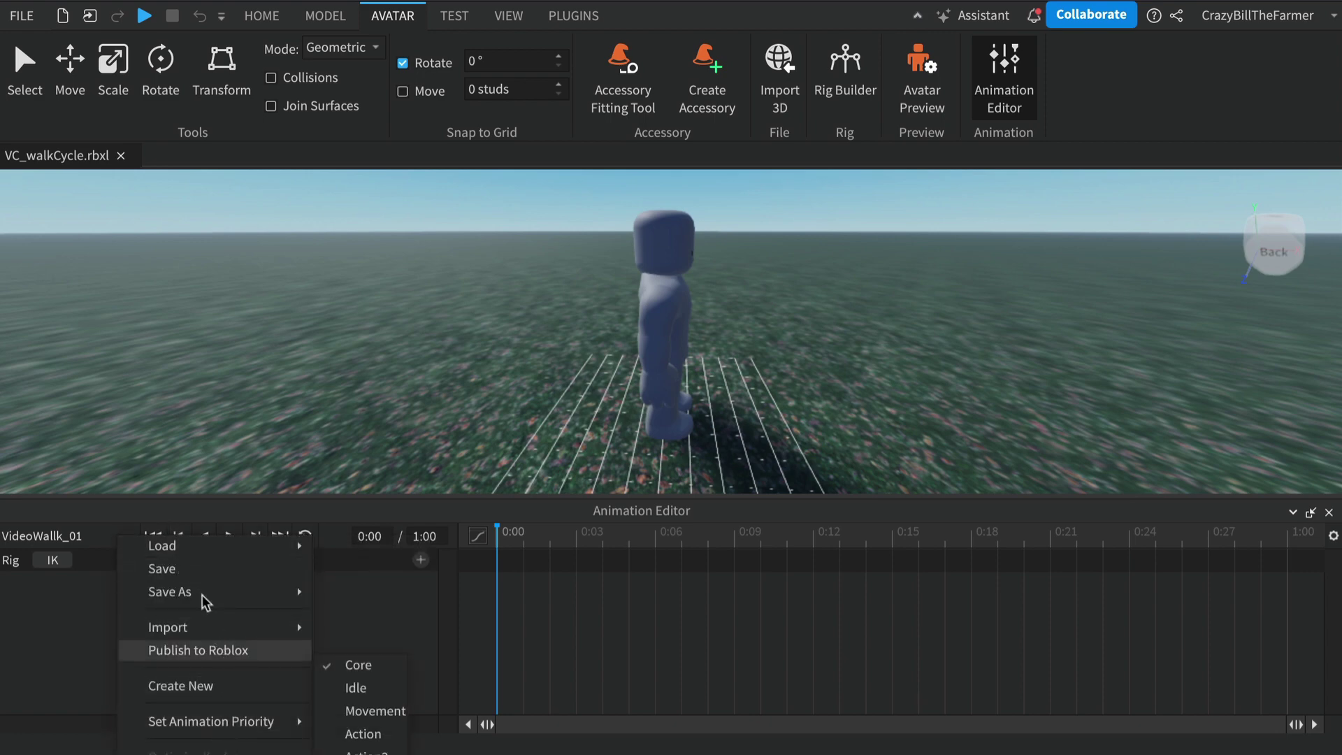
mouse_move(199, 549)
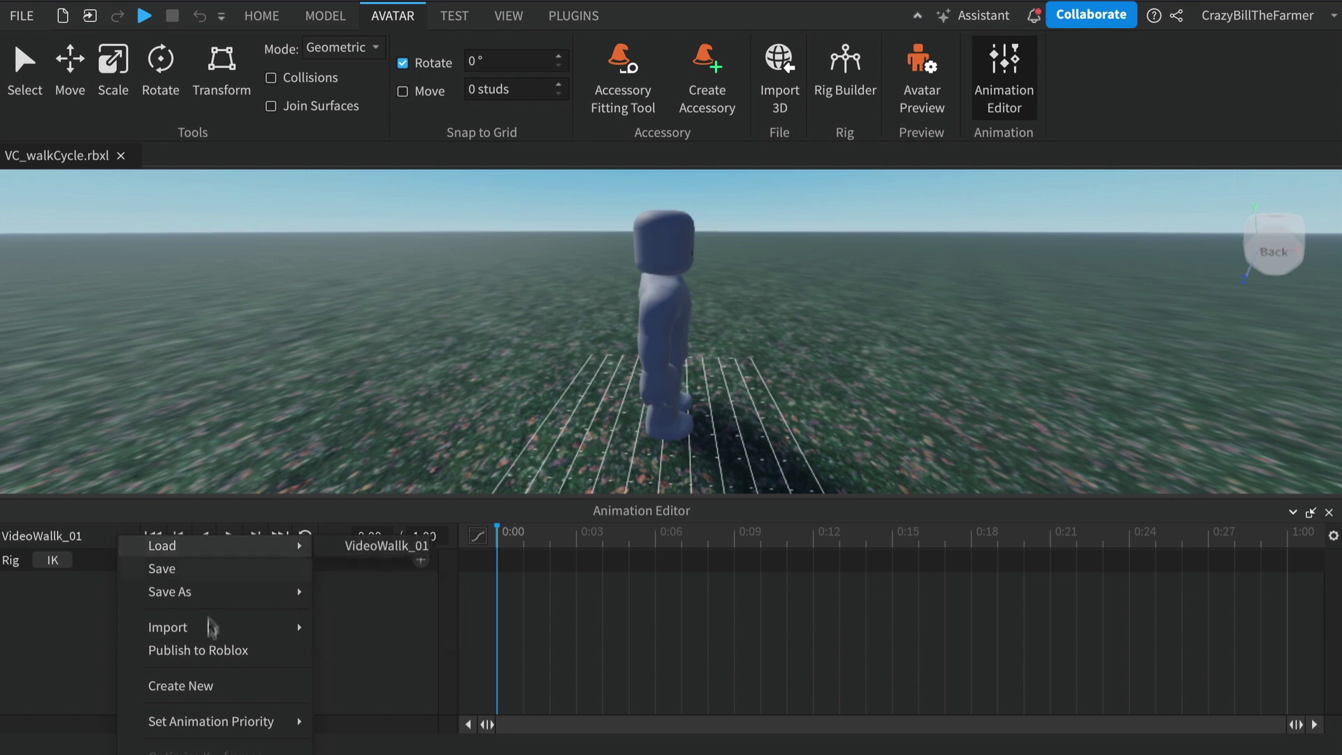
mouse_move(214, 637)
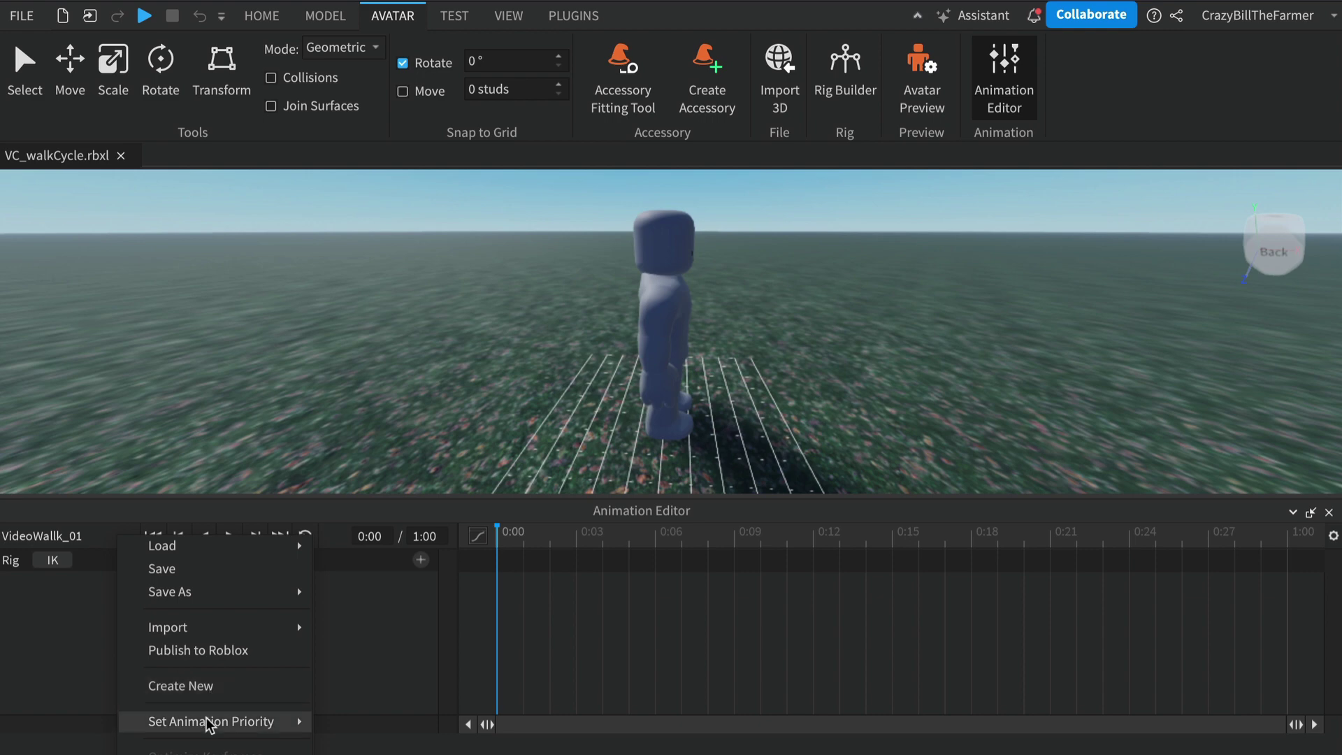
mouse_move(209, 722)
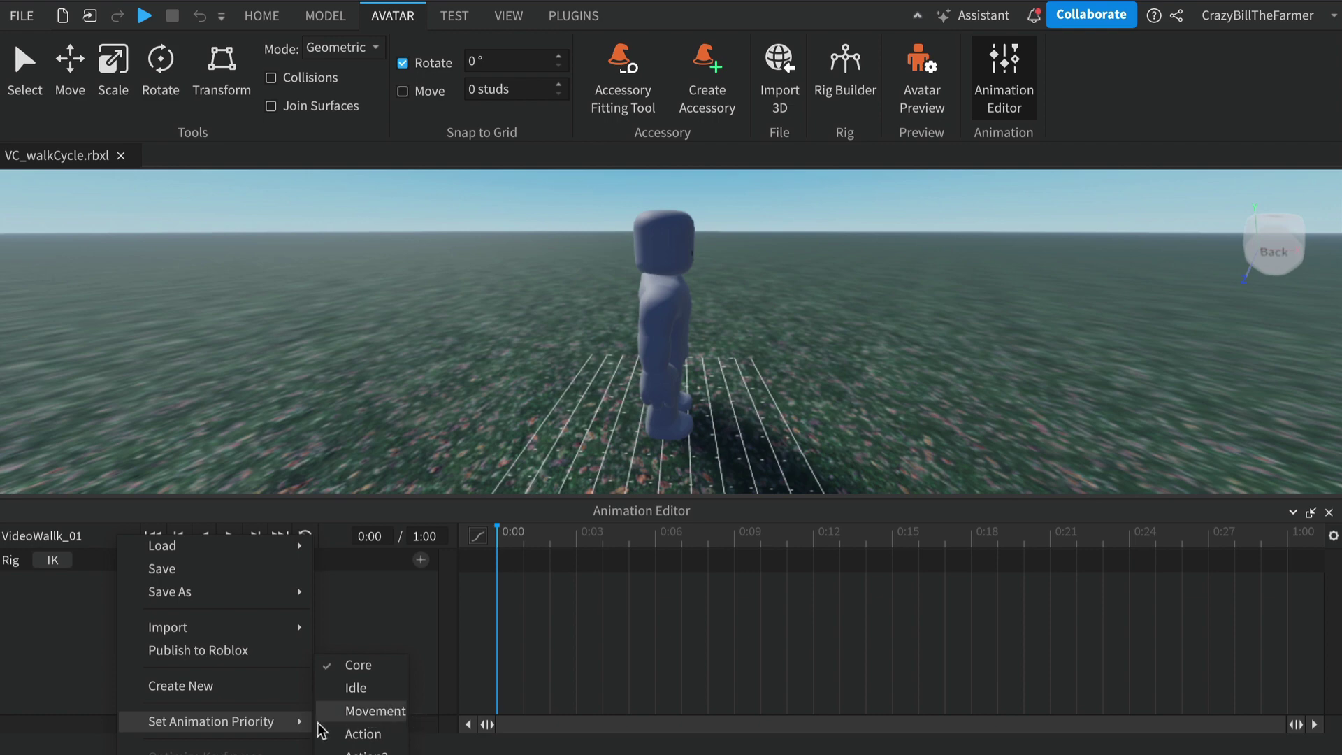
left_click(388, 713)
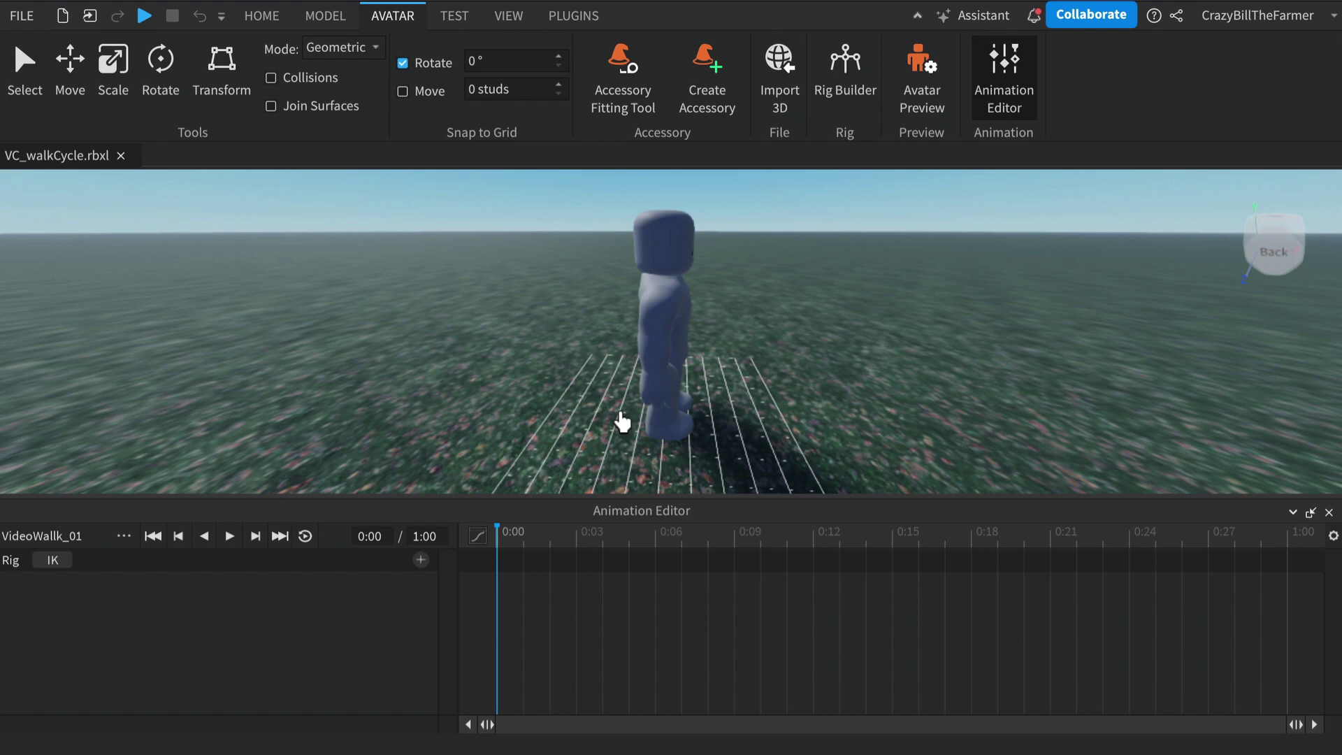
Step: Enable IK for the rig in Body Part mode and view the body-part hierarchy
left_click(53, 562)
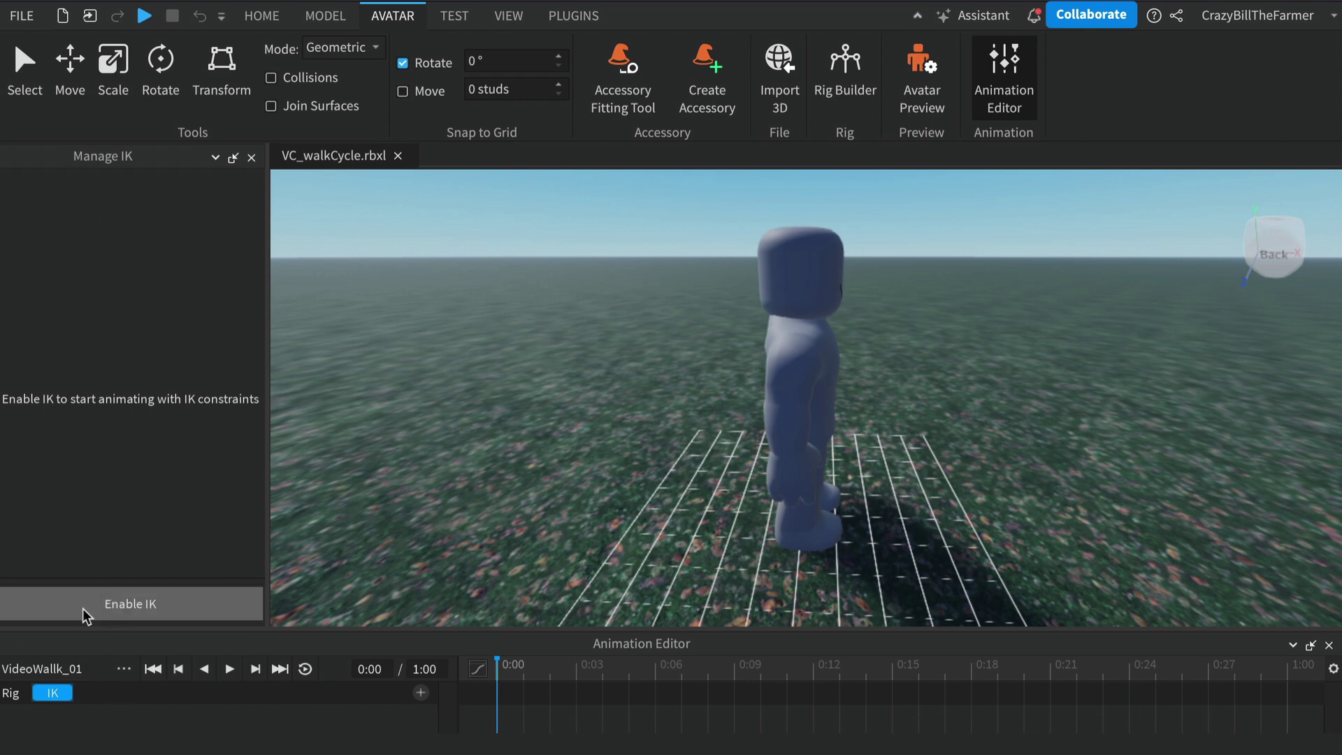
left_click(181, 608)
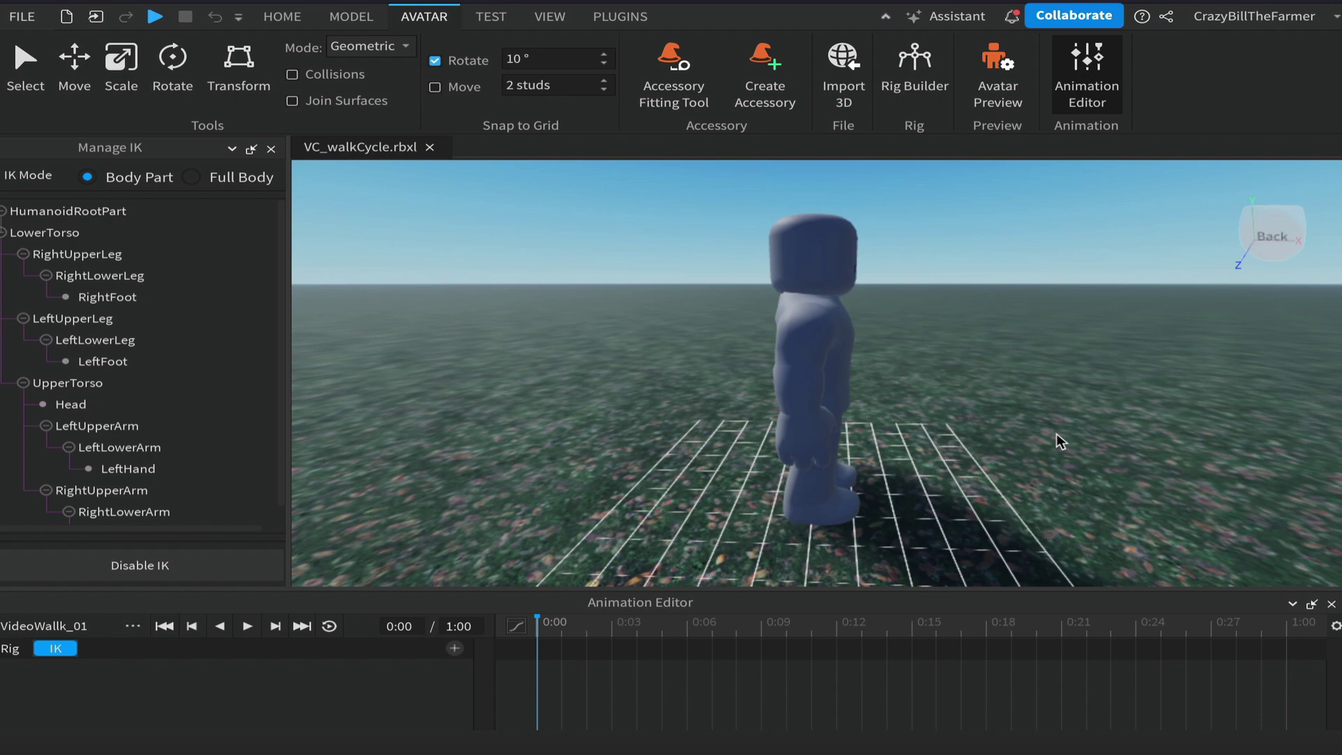
right_click_drag(1067, 442, 1067, 434)
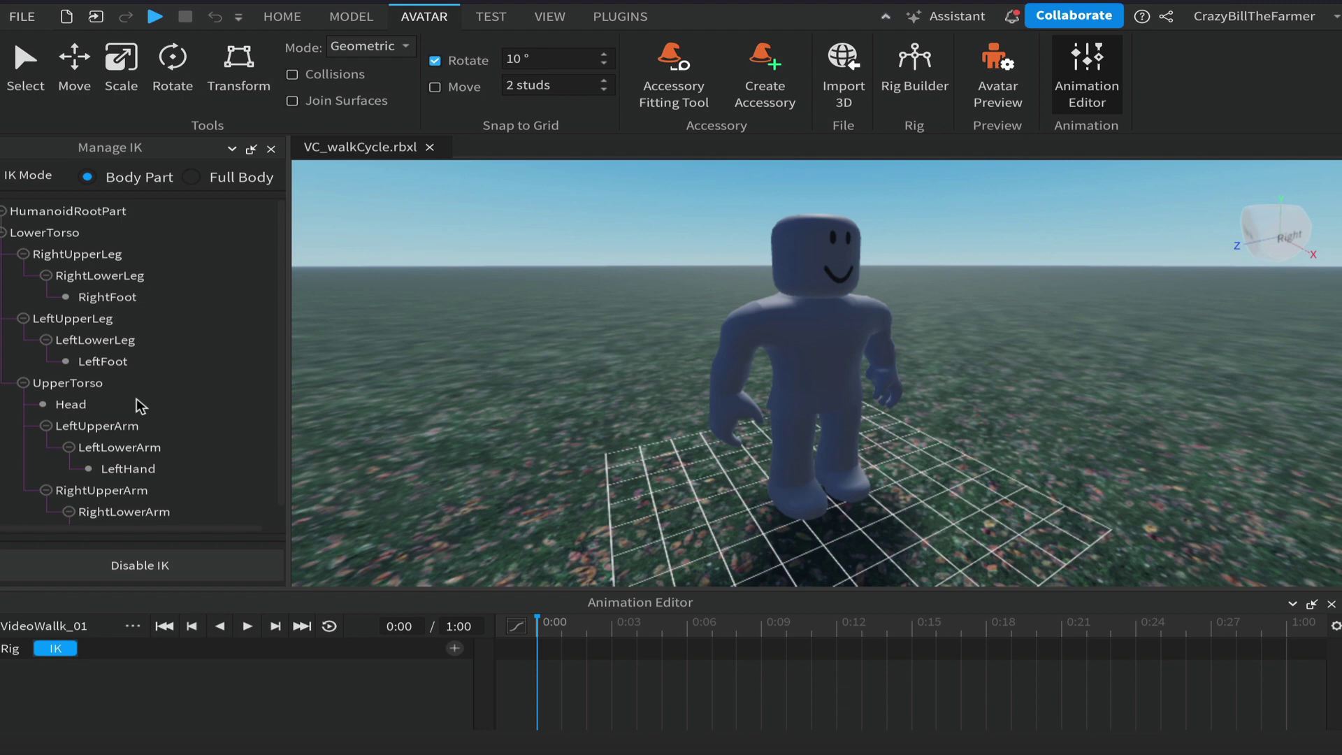
scroll(139, 399, "down", 1)
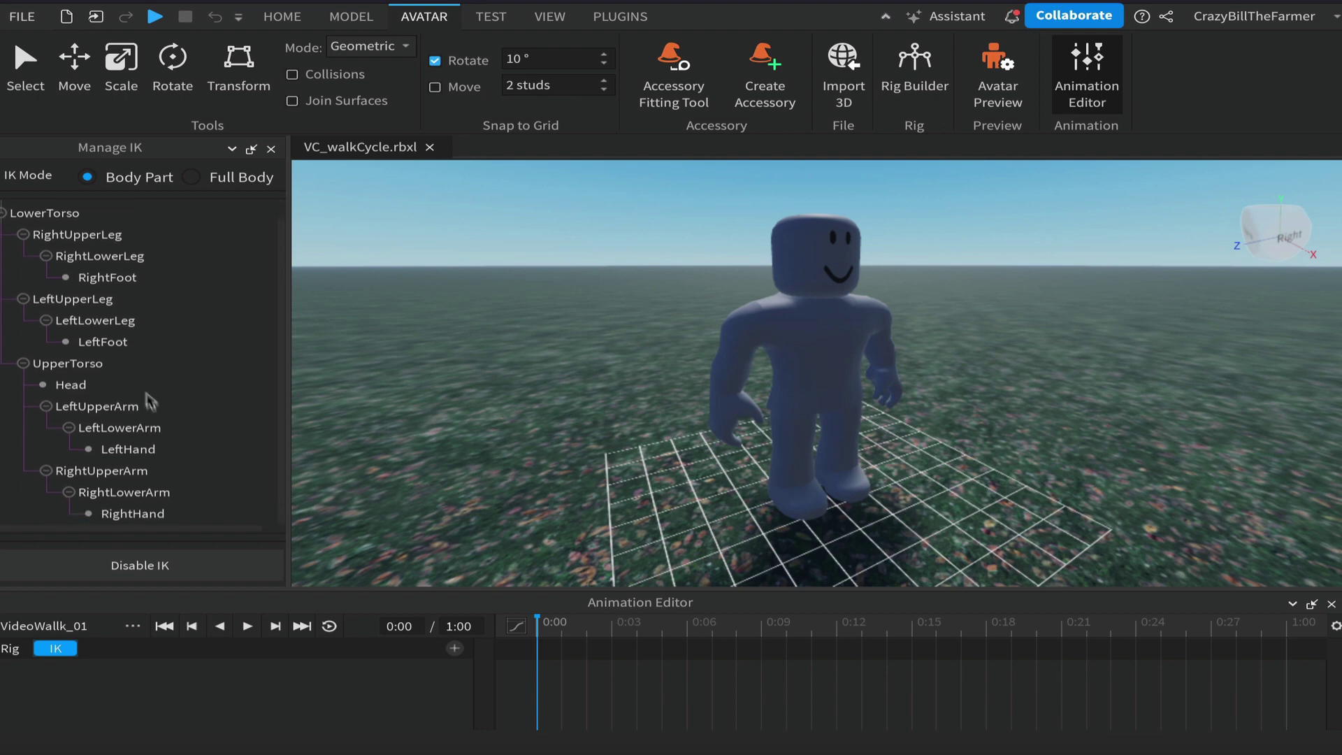
Step: Select RightUpperLeg, turn on move snapping and set its increment to 0.5 studs
left_click(75, 238)
scroll(209, 336, "up", 1)
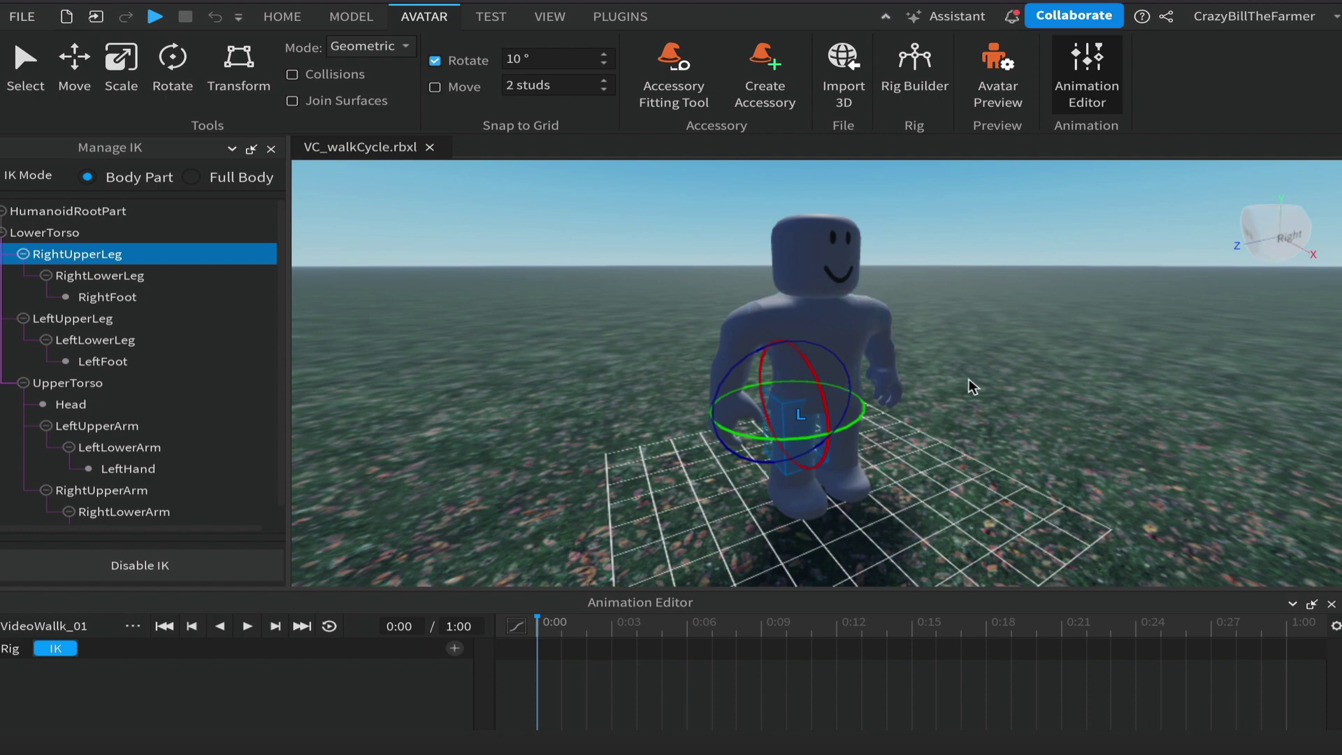
right_click_drag(969, 381, 969, 381)
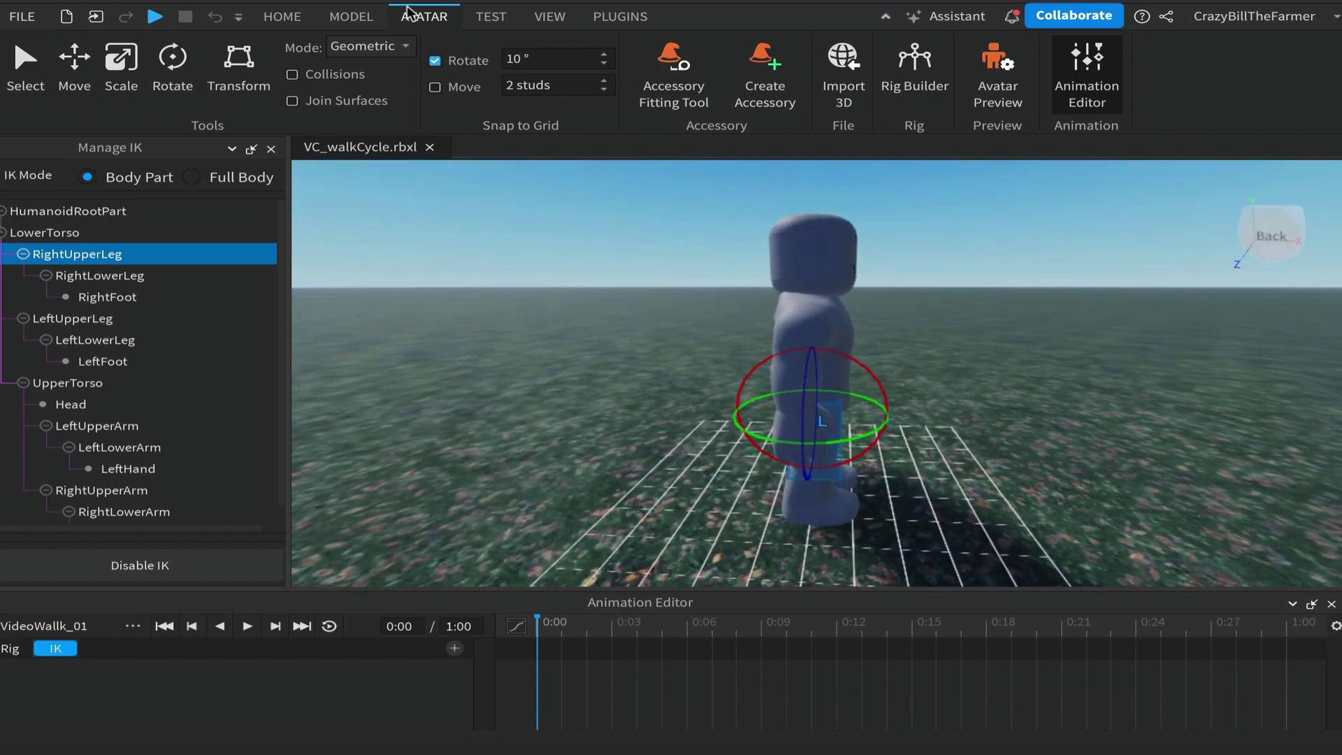
left_click(367, 19)
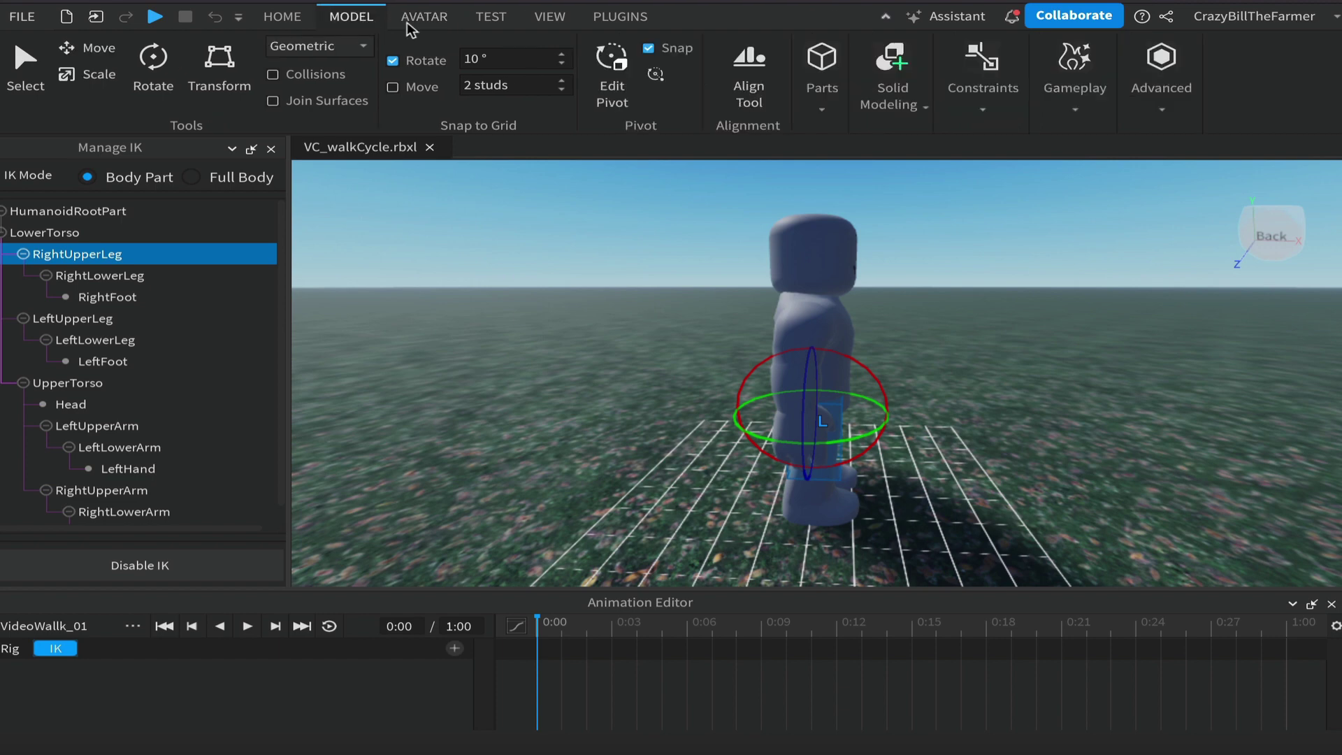
left_click(418, 18)
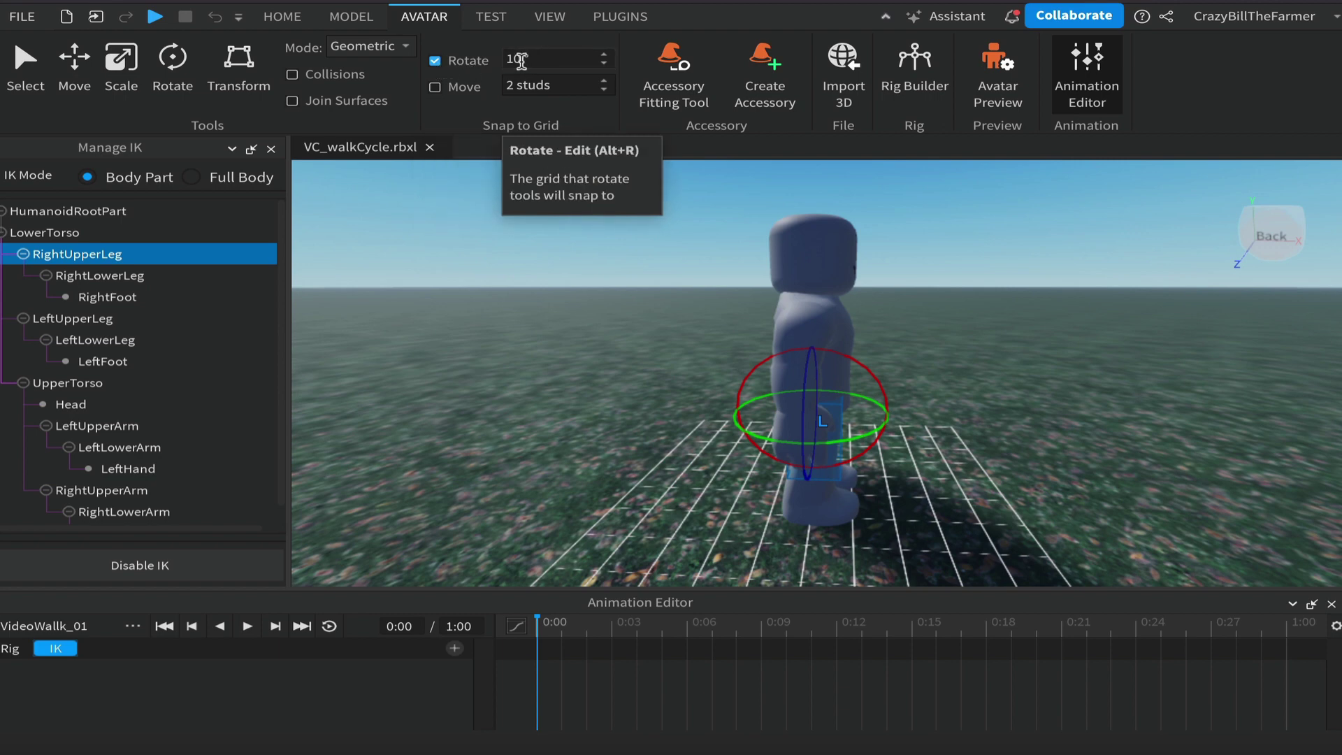
left_click(434, 87)
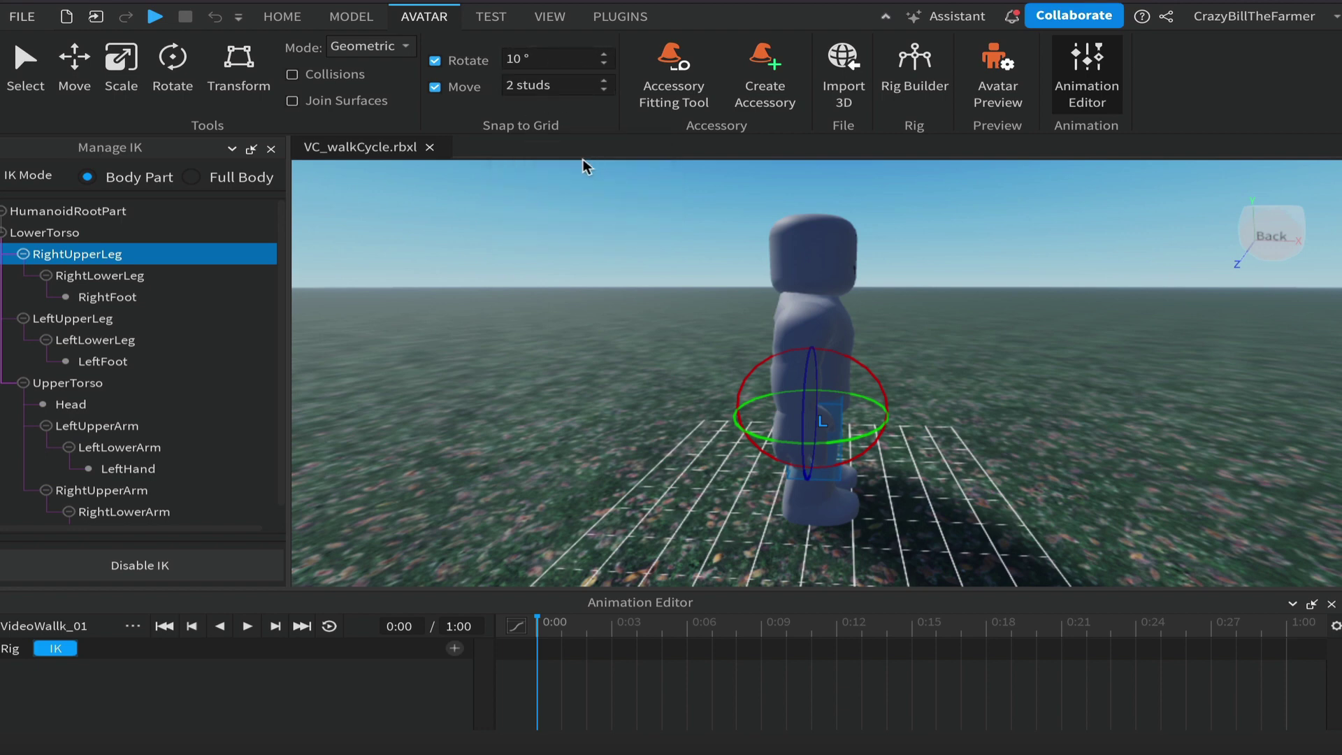
left_click(570, 84)
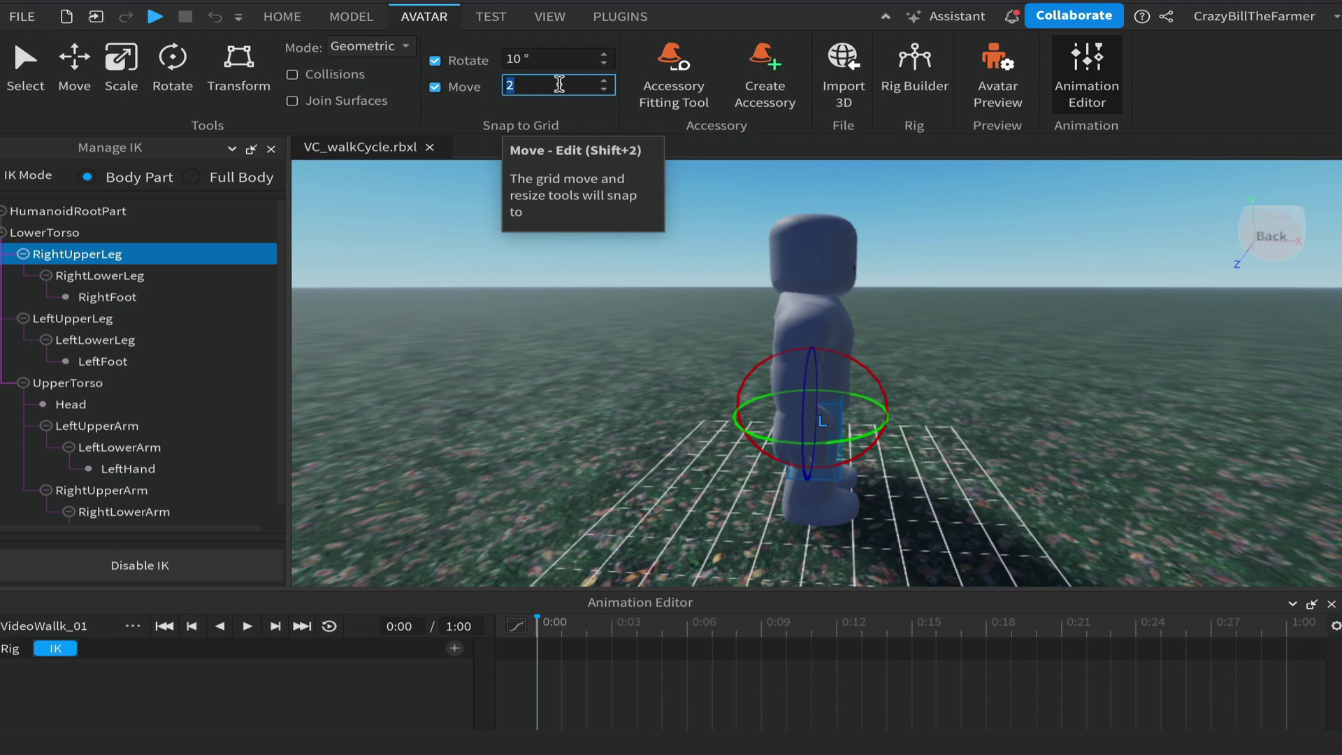
key("Return")
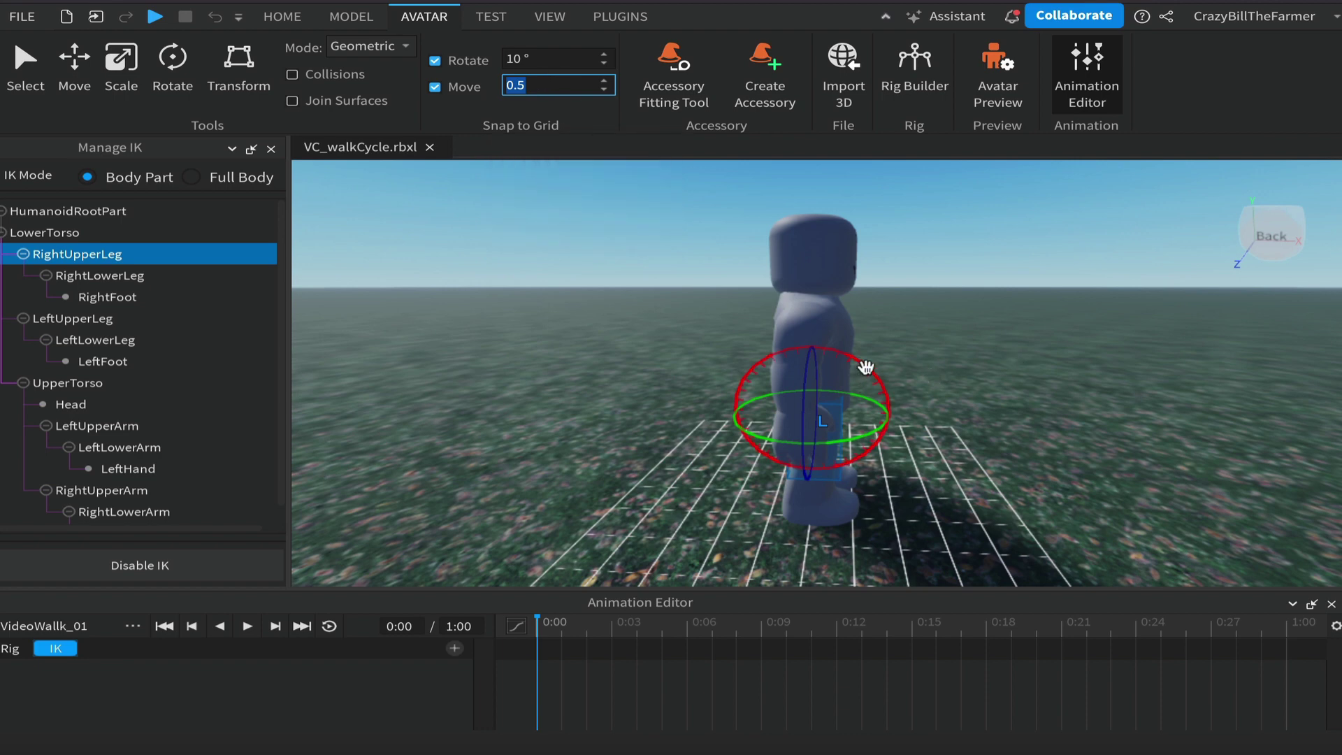
Step: At frame 0:00, rotate RightUpperLeg backward and LeftUpperLeg forward by about 30 degrees to spread the legs into a stride
left_click_drag(866, 366, 878, 418)
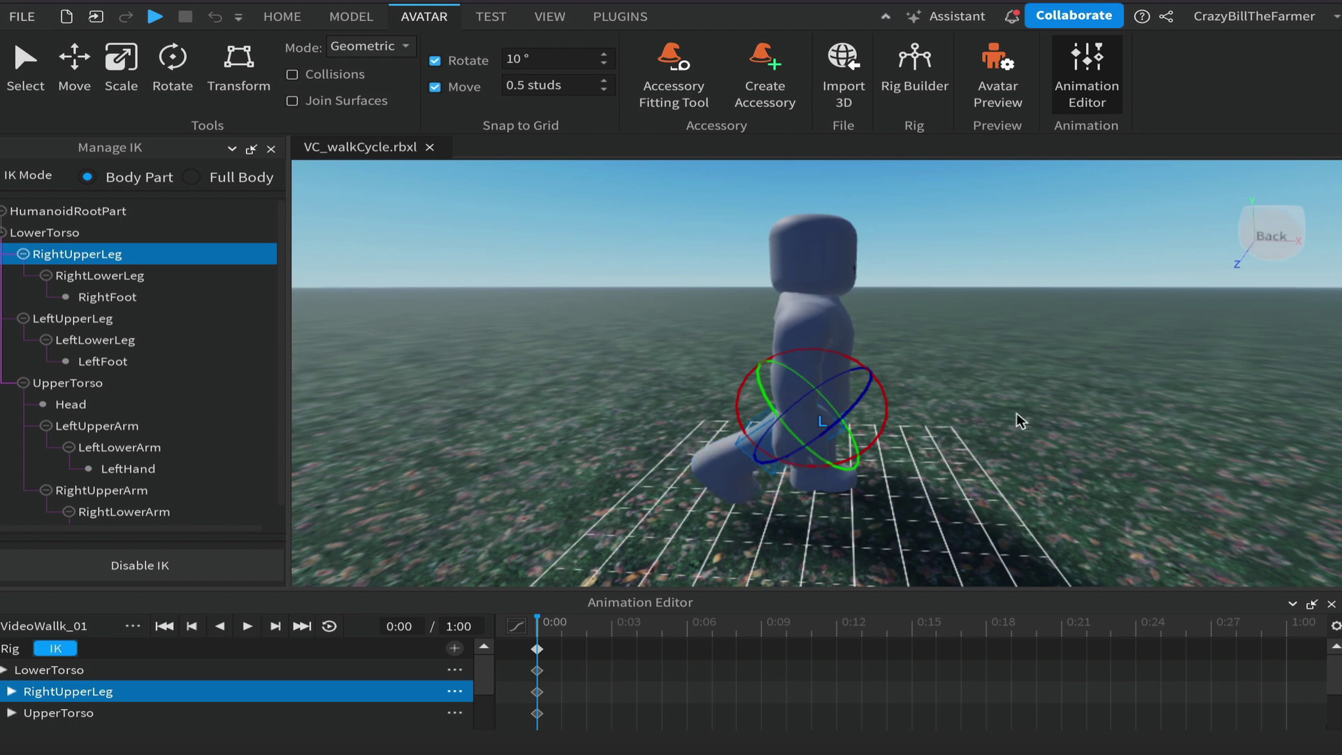
right_click_drag(1016, 413, 1021, 419)
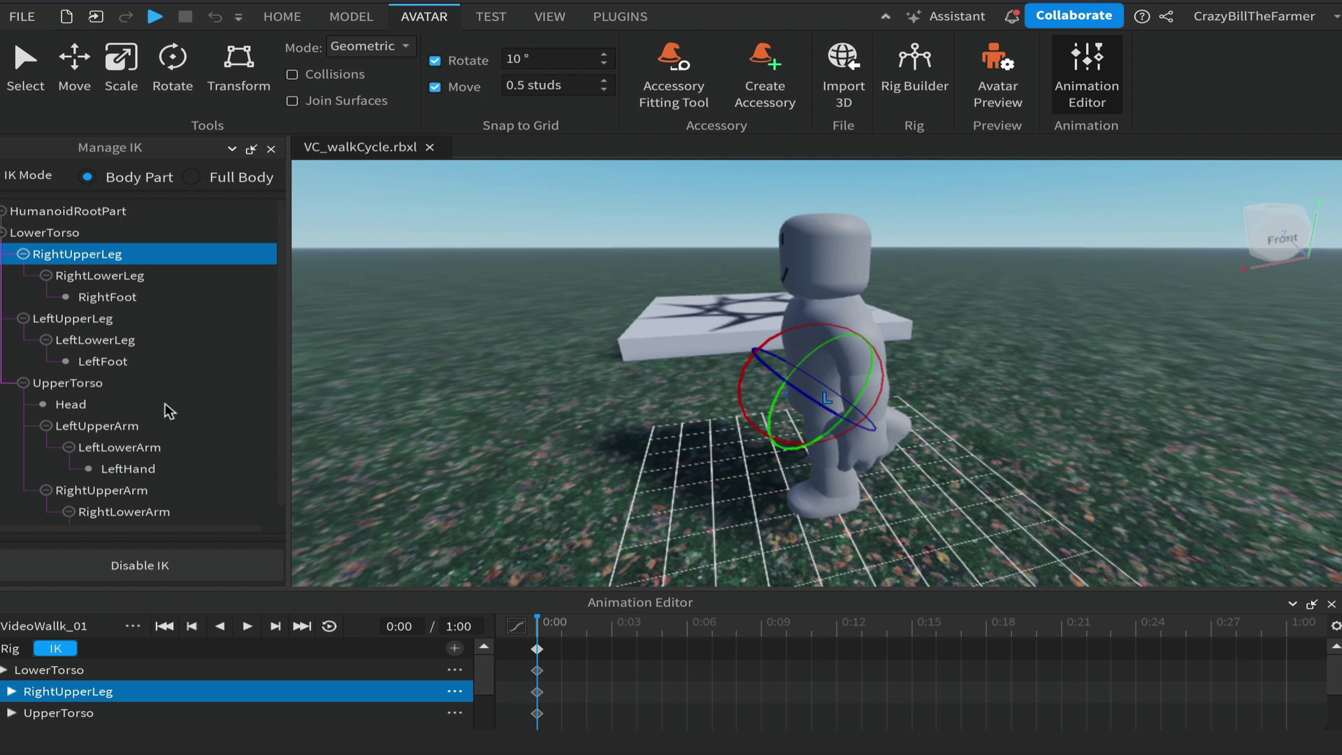
left_click(71, 319)
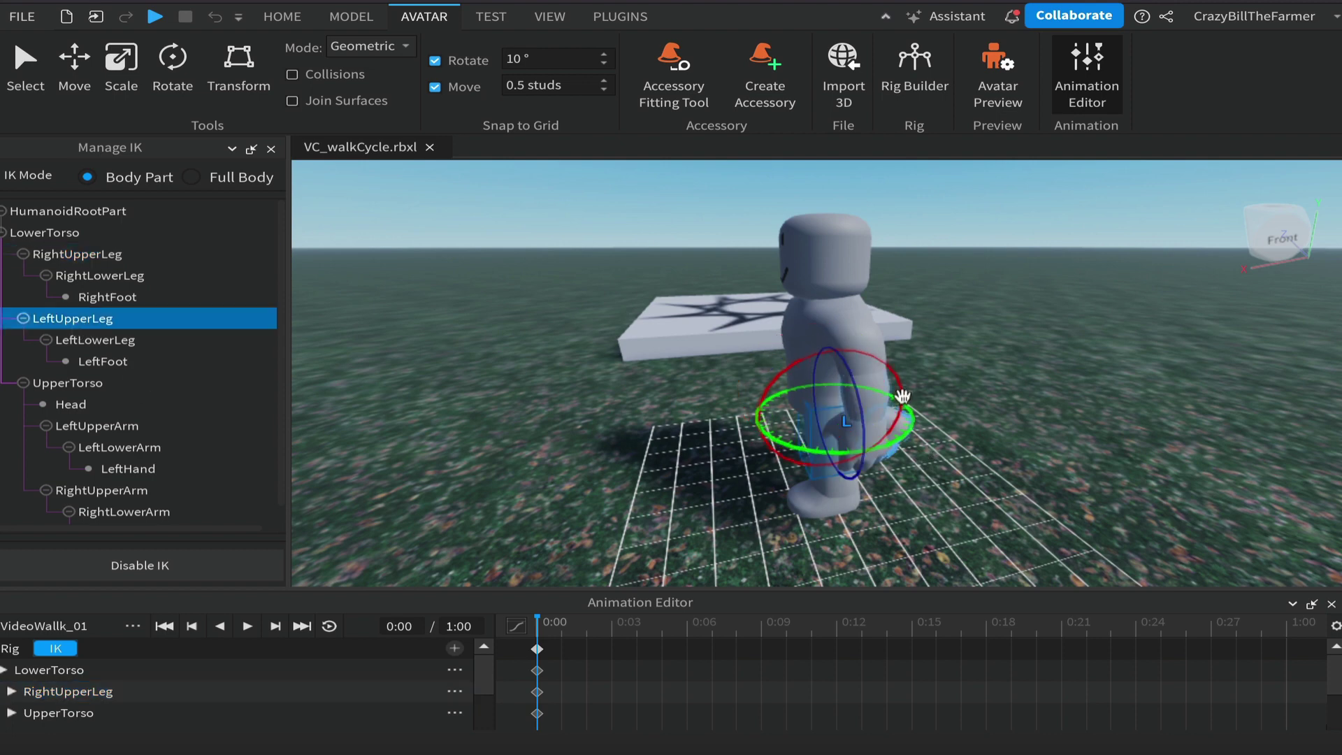
left_click_drag(897, 379, 899, 399)
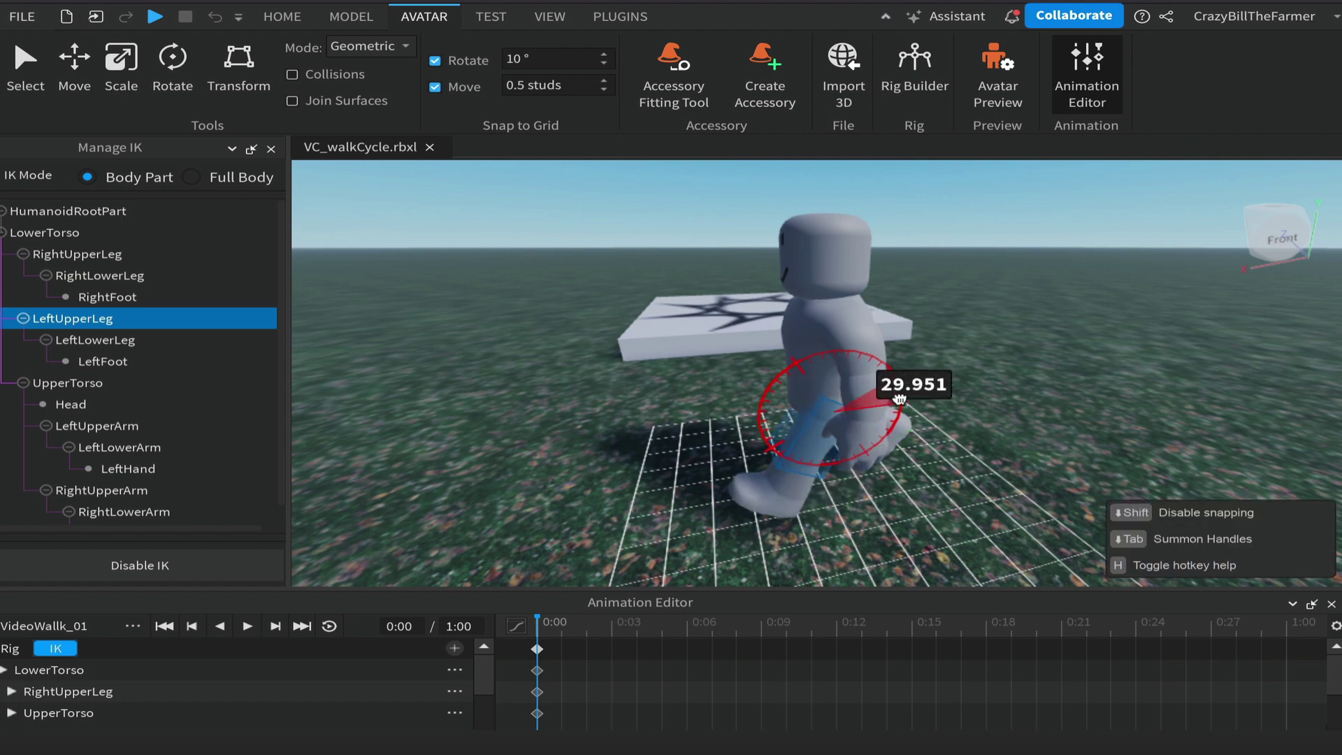
left_click_drag(900, 399, 898, 404)
right_click_drag(1000, 421, 1000, 422)
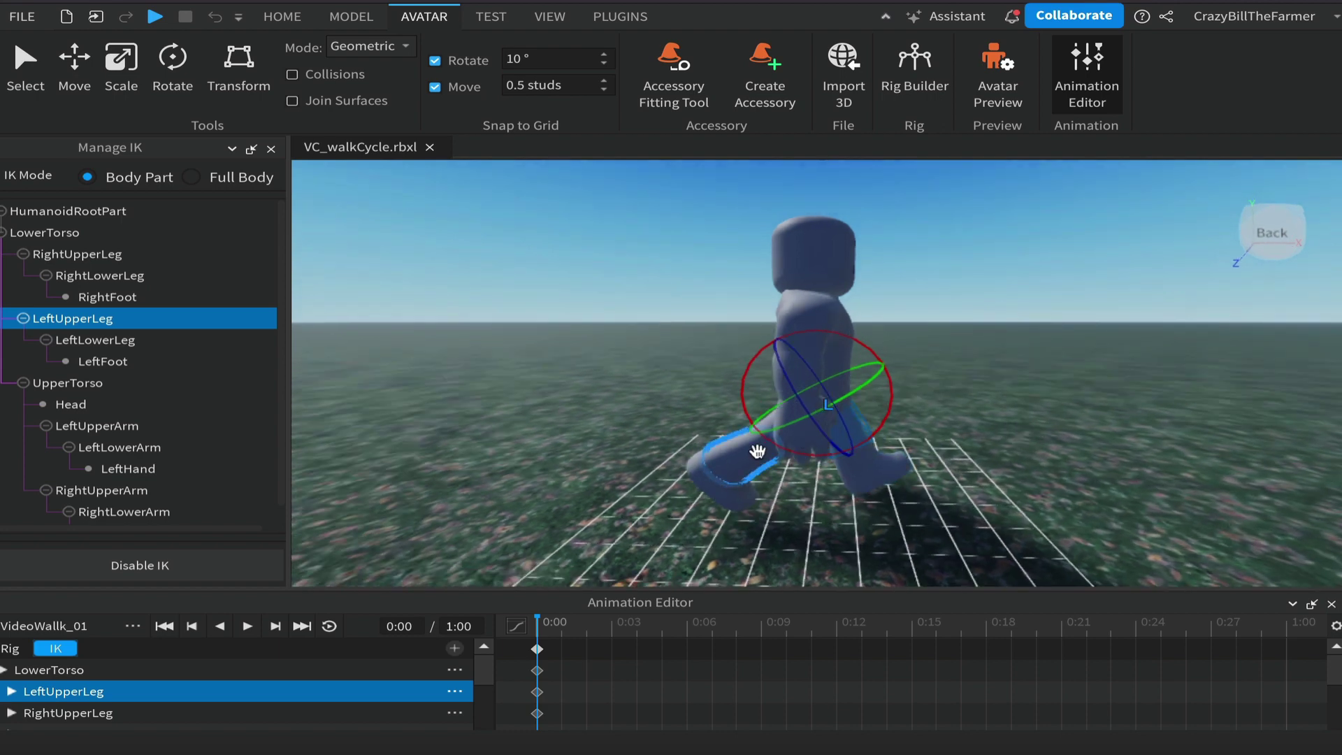
Step: Bend RightLowerLeg back at the knee and rotate RightUpperLeg slightly forward to refine the trailing leg
left_click(96, 275)
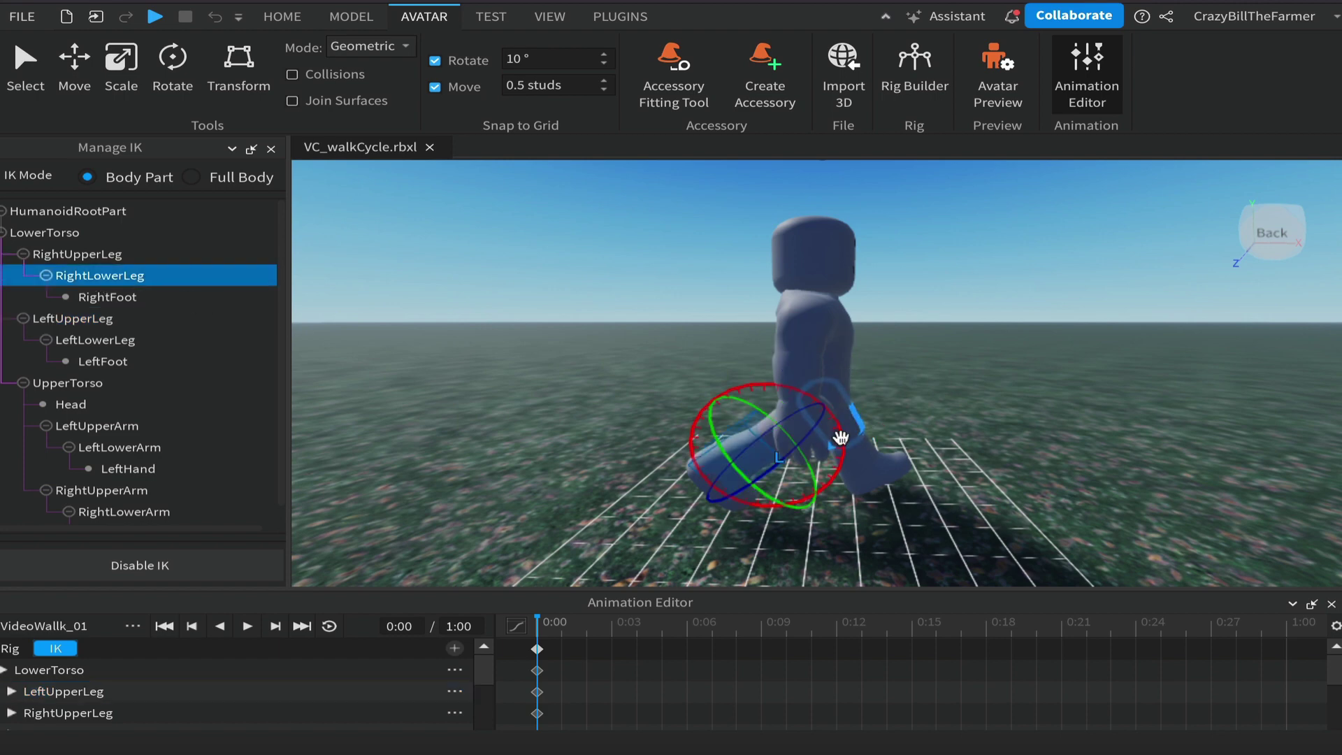
left_click_drag(841, 438, 840, 458)
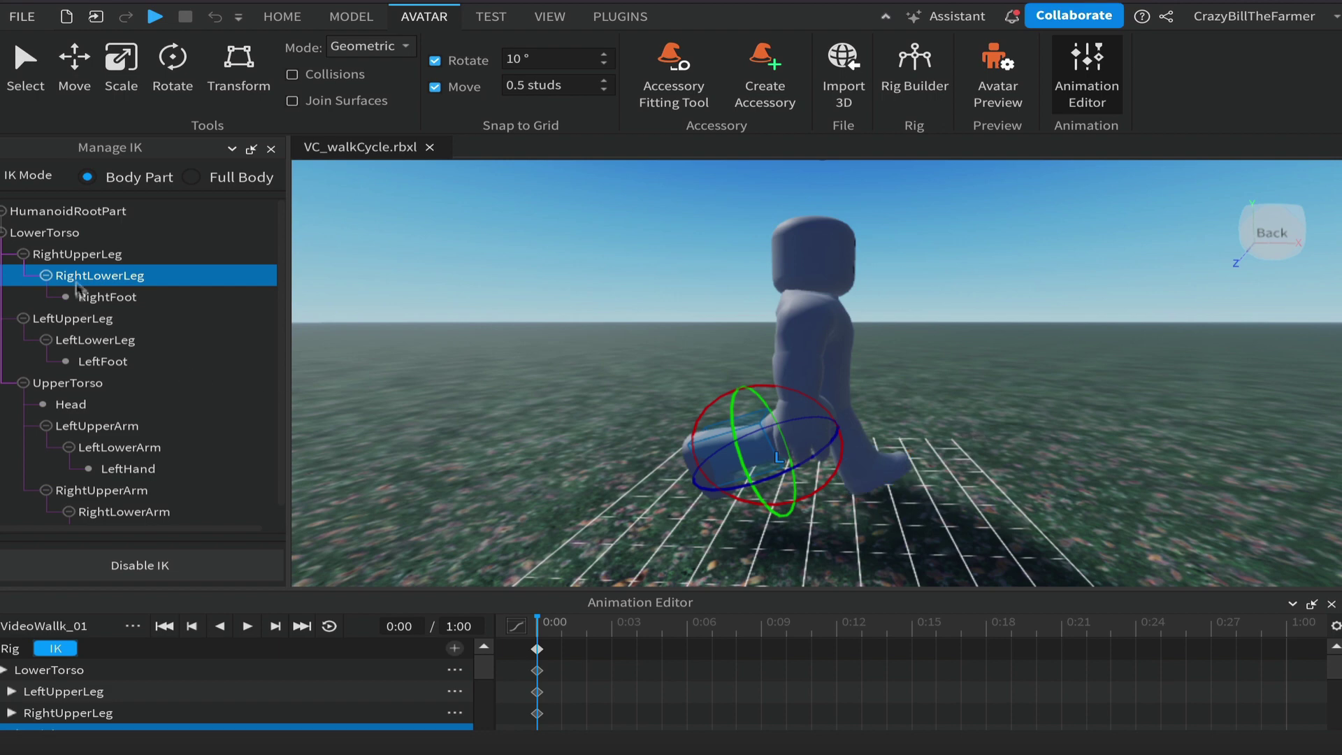
left_click(77, 255)
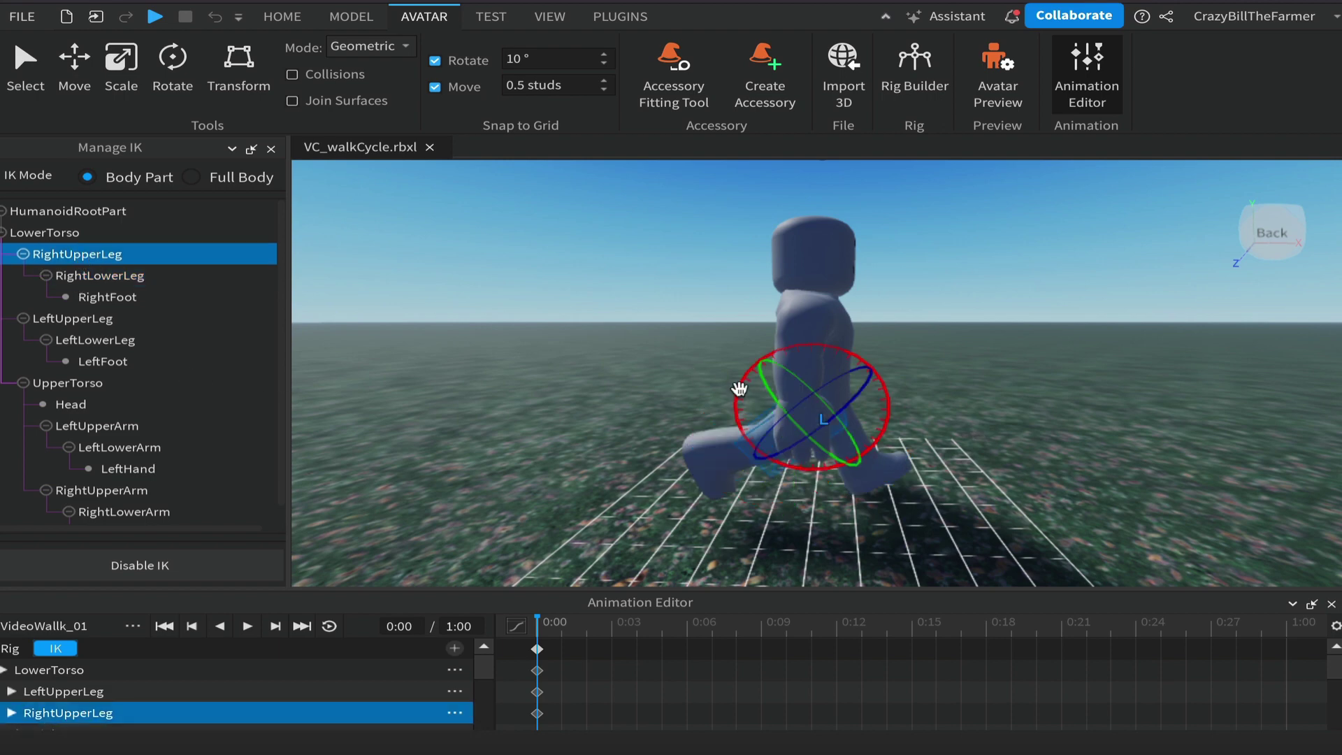
left_click_drag(738, 389, 739, 407)
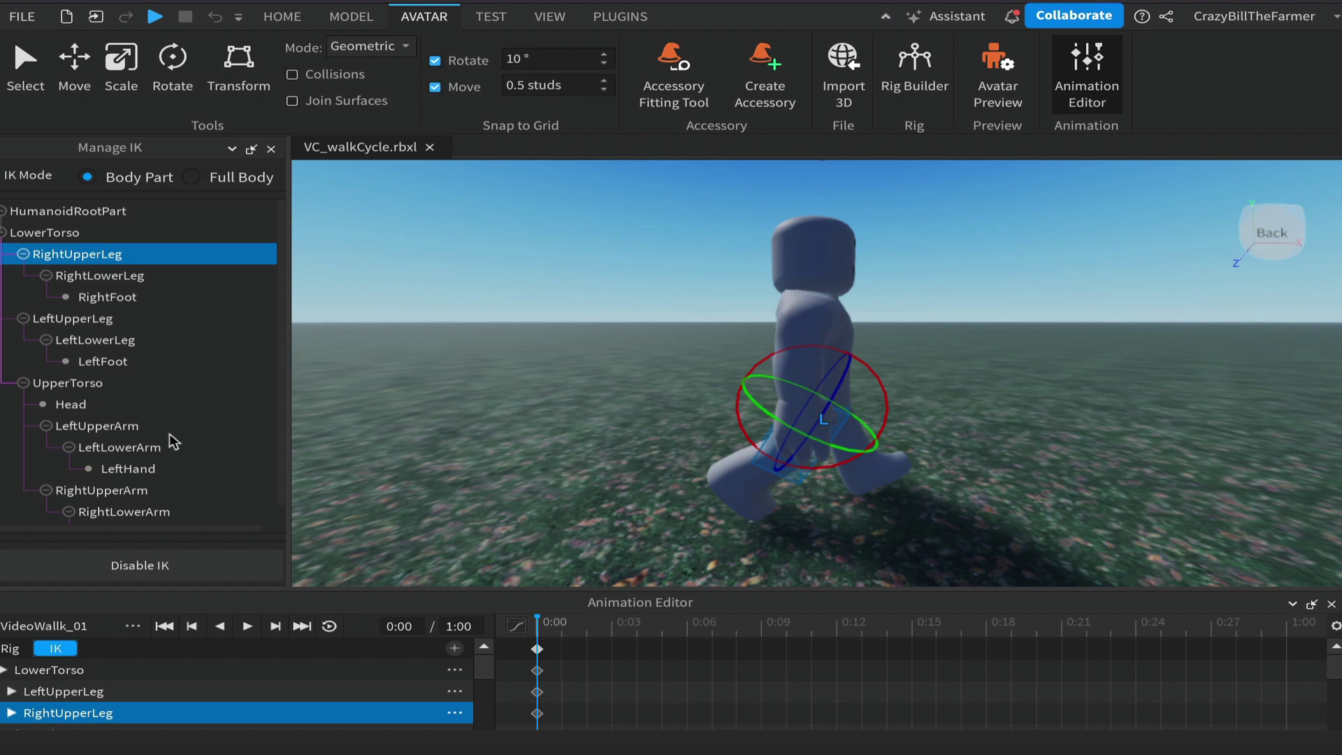
Step: Swing RightUpperArm forward and bend RightLowerArm 60 degrees upward at the elbow
left_click(95, 494)
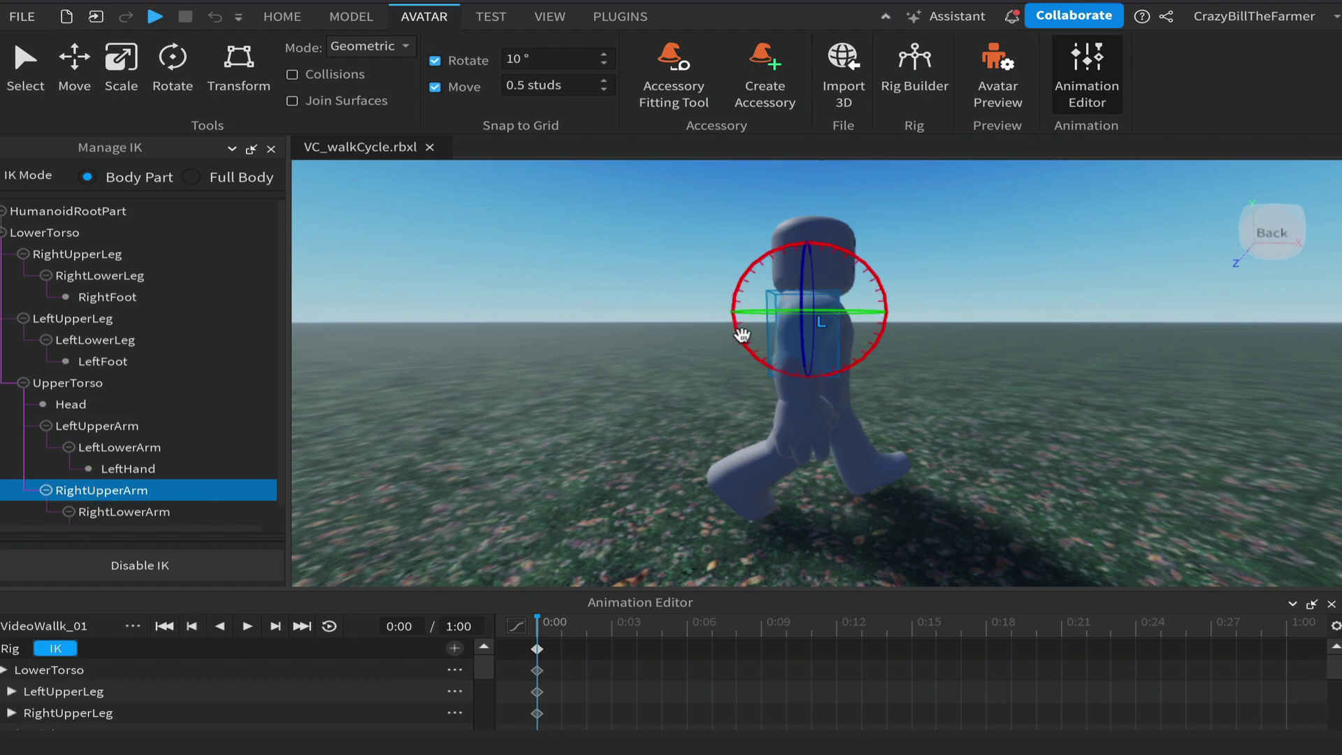
left_click_drag(741, 335, 773, 364)
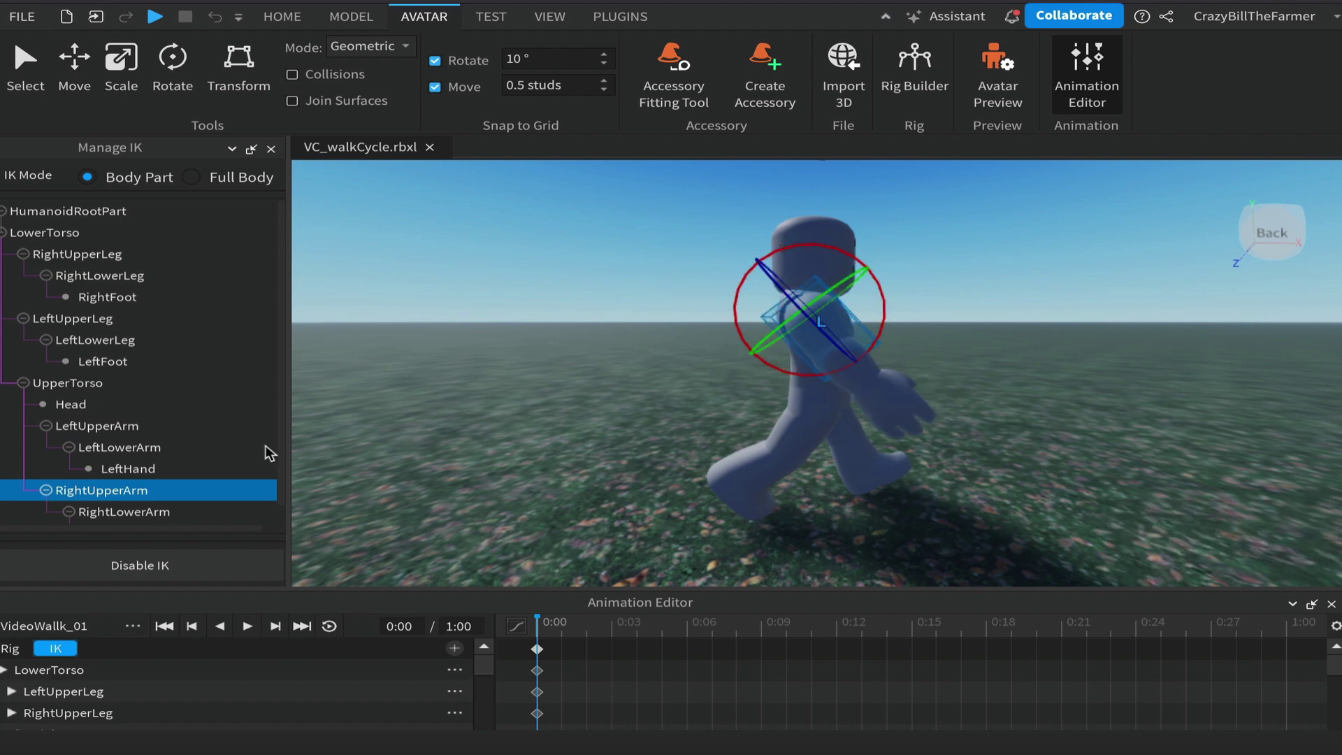
left_click(128, 510)
left_click_drag(803, 411, 885, 414)
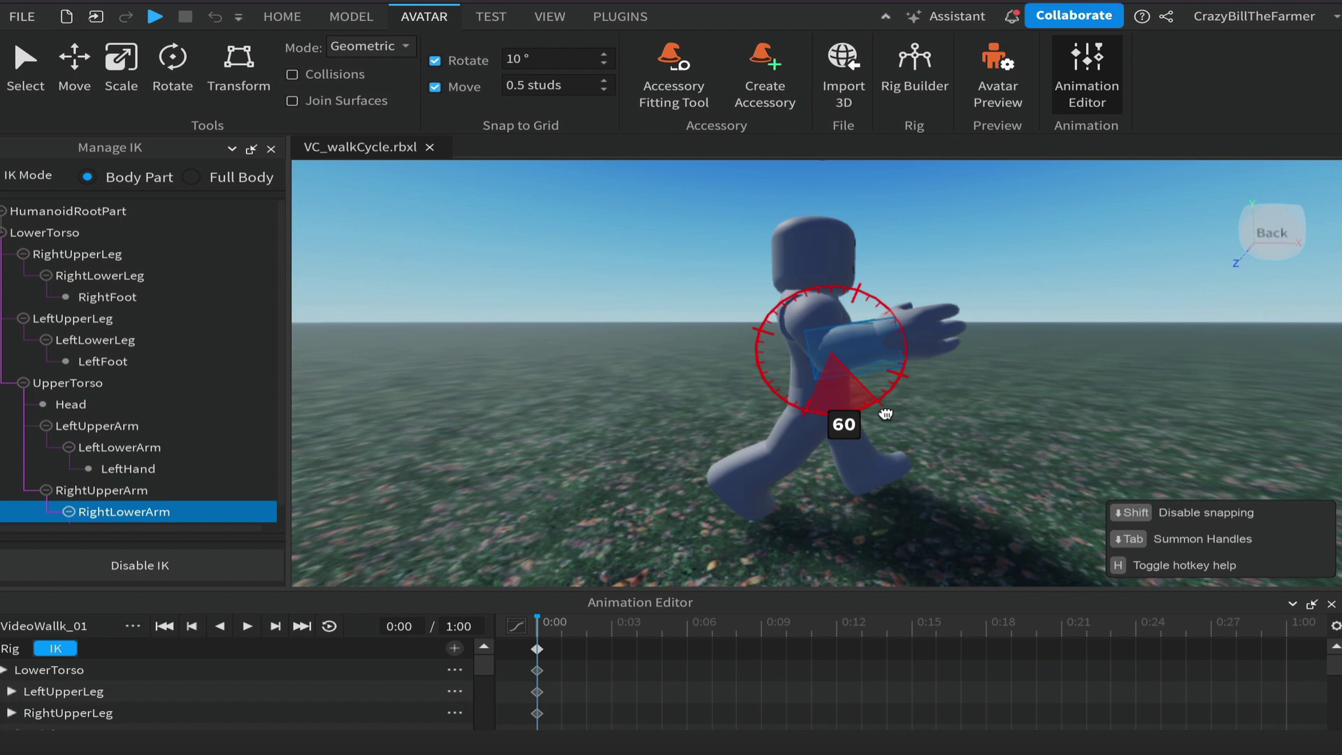
left_click_drag(885, 415, 886, 414)
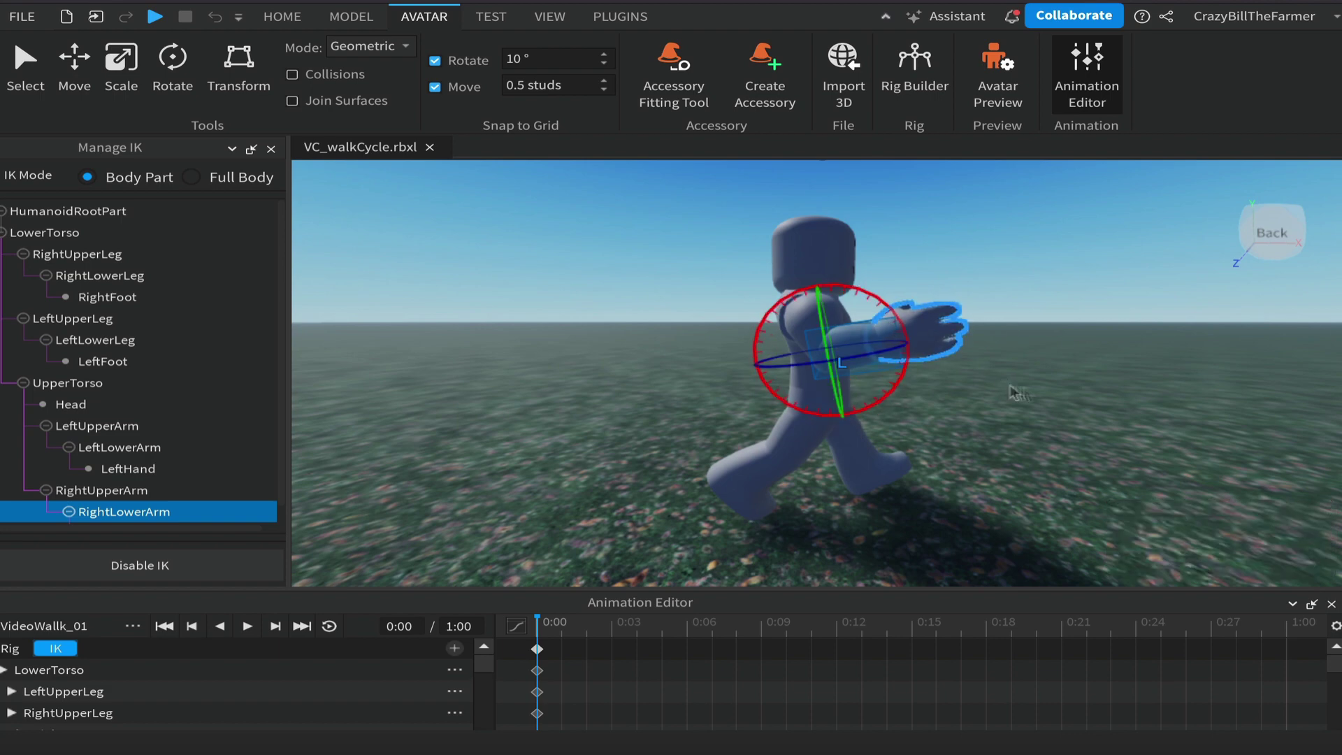
Step: Swing LeftUpperArm backward and bend LeftLowerArm at the elbow until the forearm hangs down, completing the contact pose
right_click_drag(1062, 401, 1063, 403)
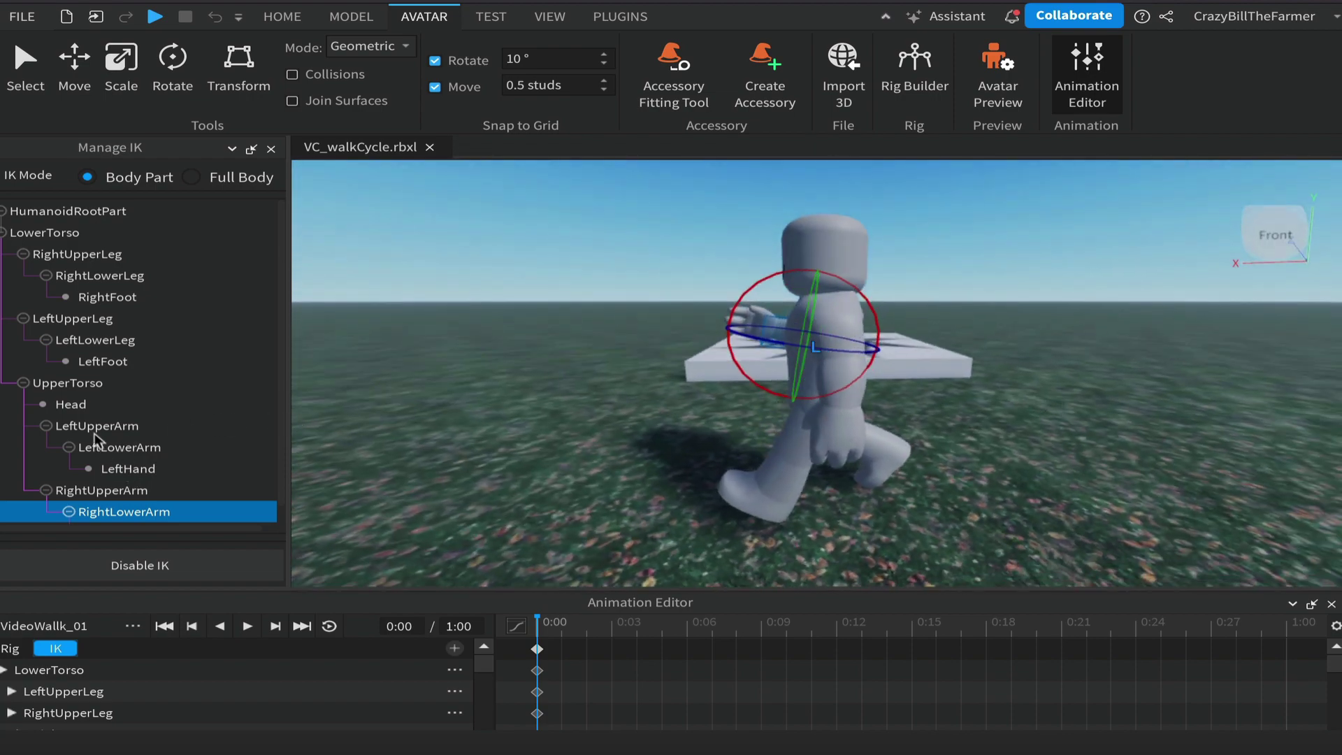
left_click(94, 430)
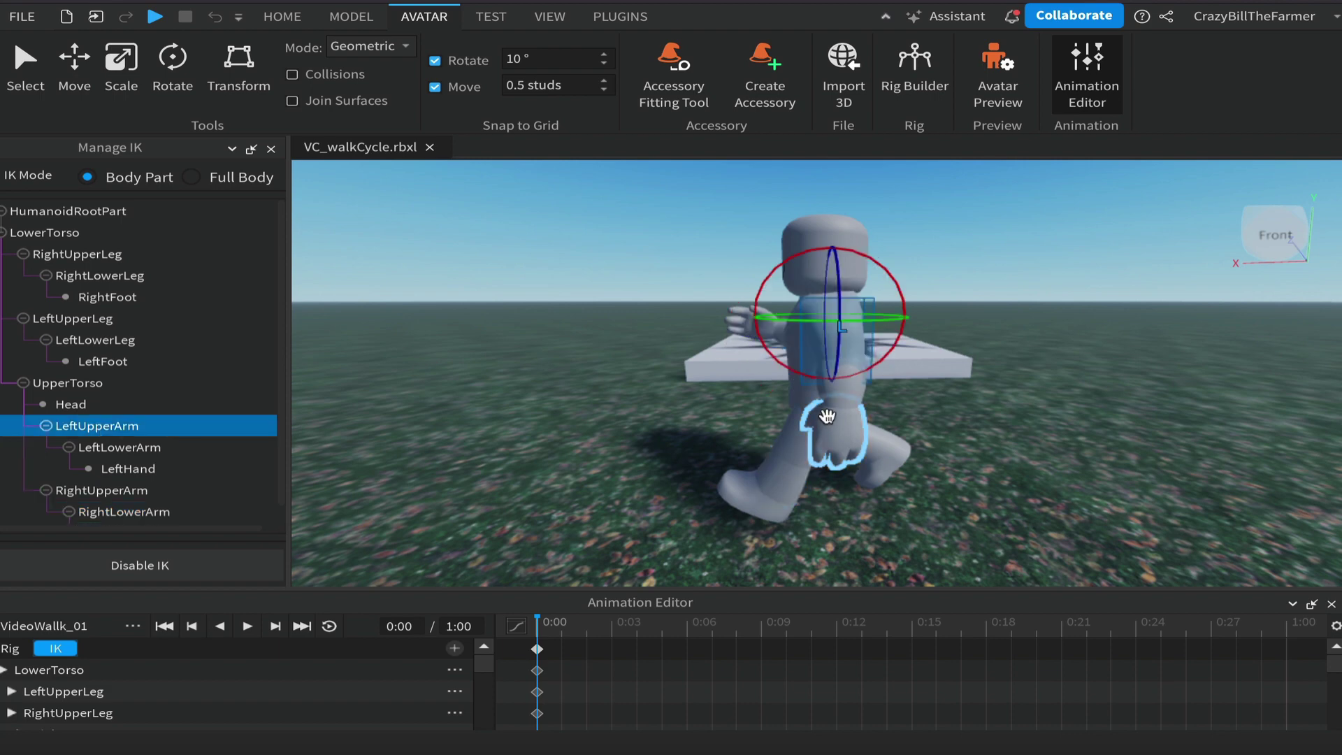
mouse_move(805, 377)
left_mouse_down()
mouse_move(791, 364)
mouse_move(808, 372)
left_mouse_up()
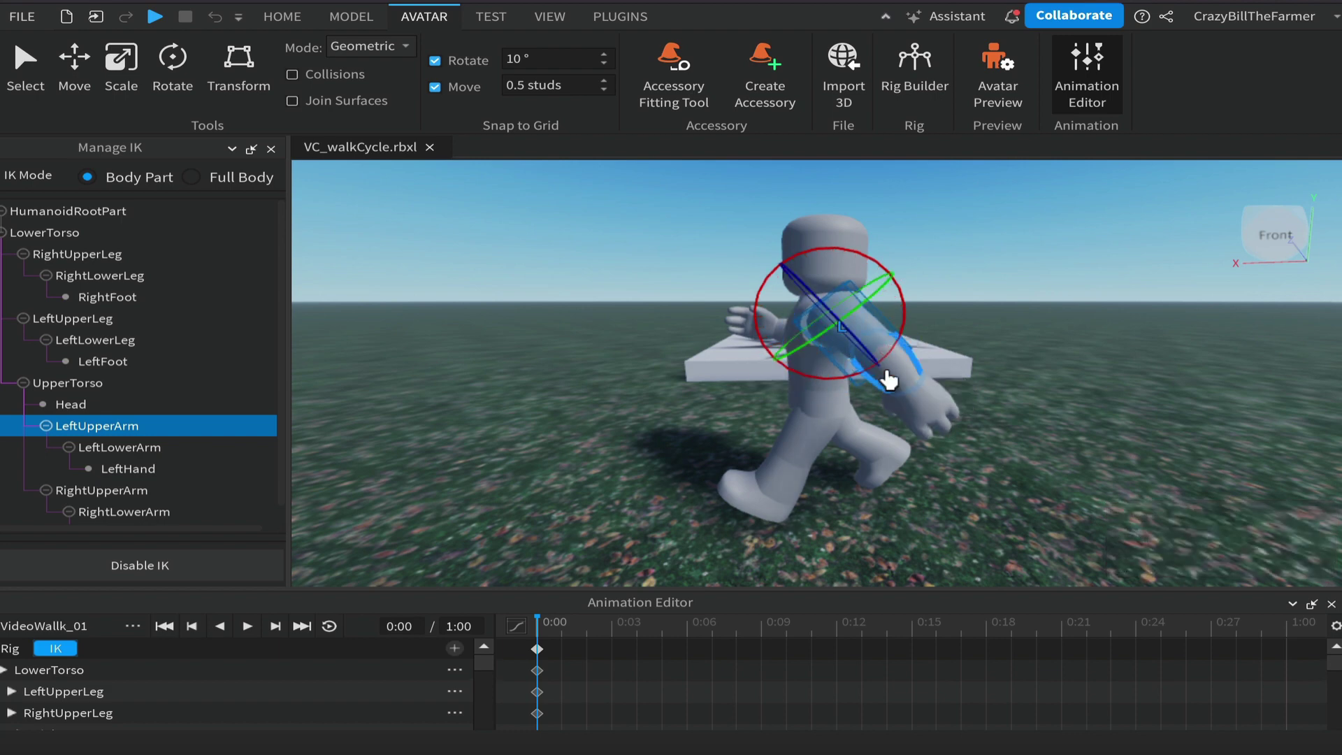
left_click(112, 448)
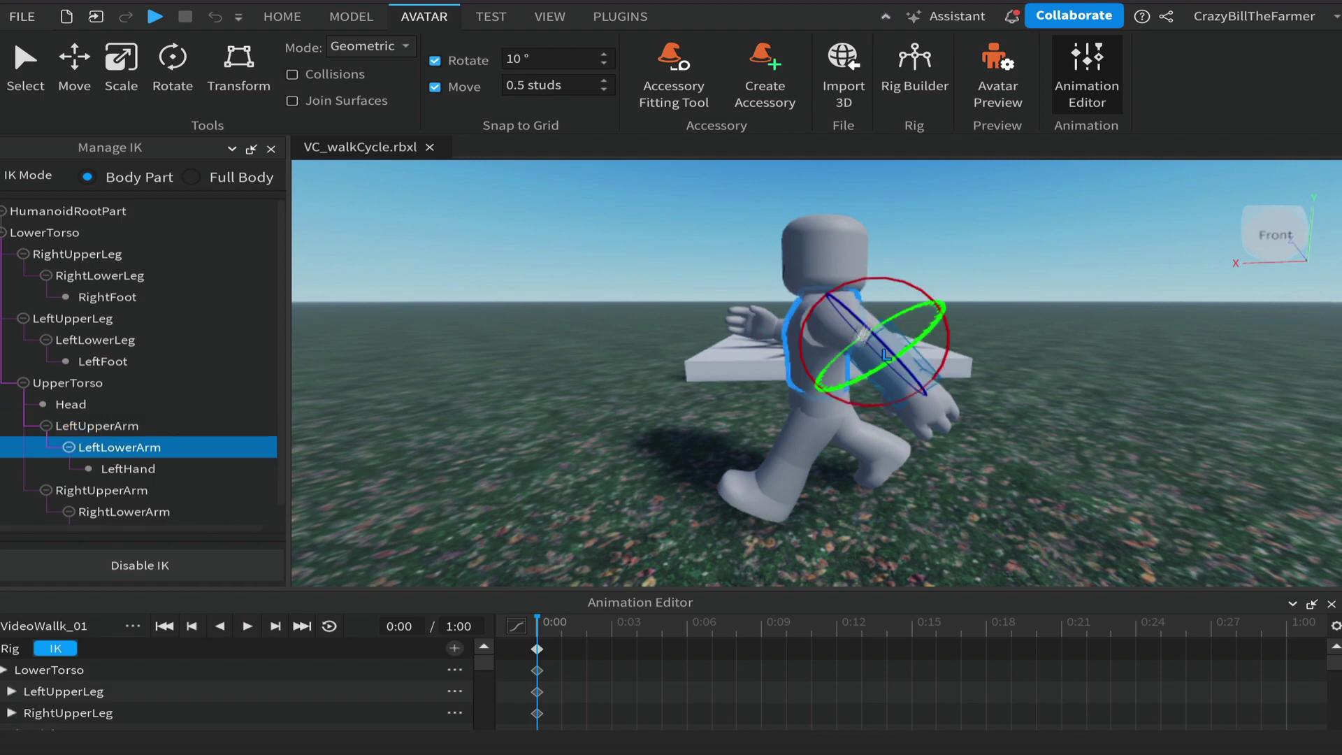
left_click_drag(908, 290, 923, 329)
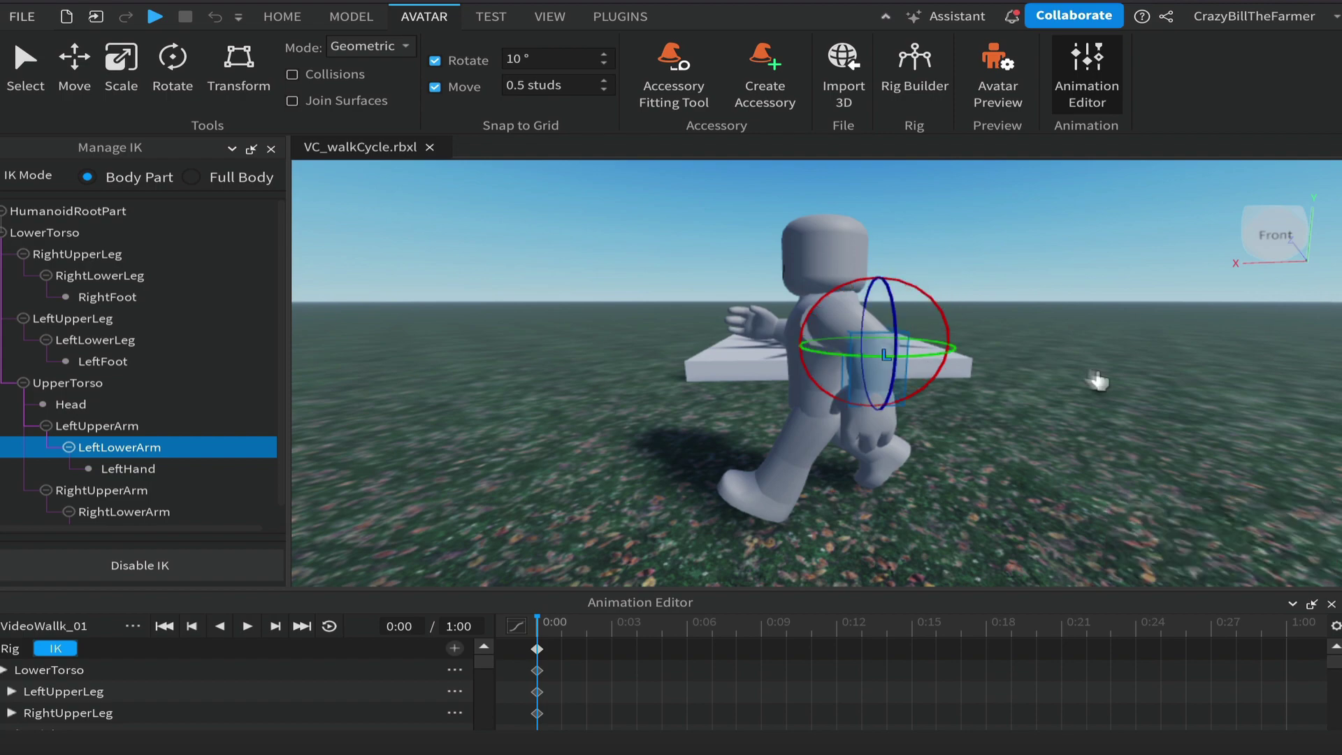
left_click(1099, 378)
right_click_drag(1088, 397, 1086, 398)
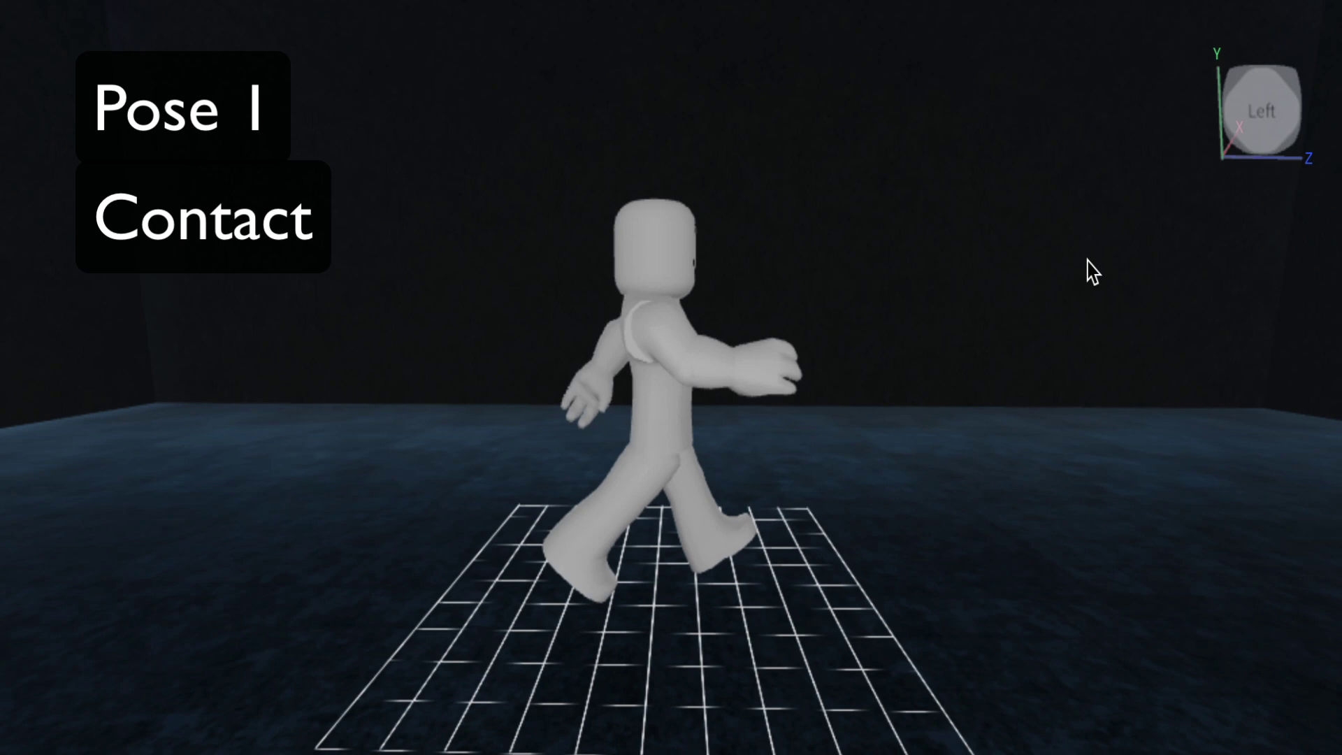
right_click_drag(1091, 271, 1019, 262)
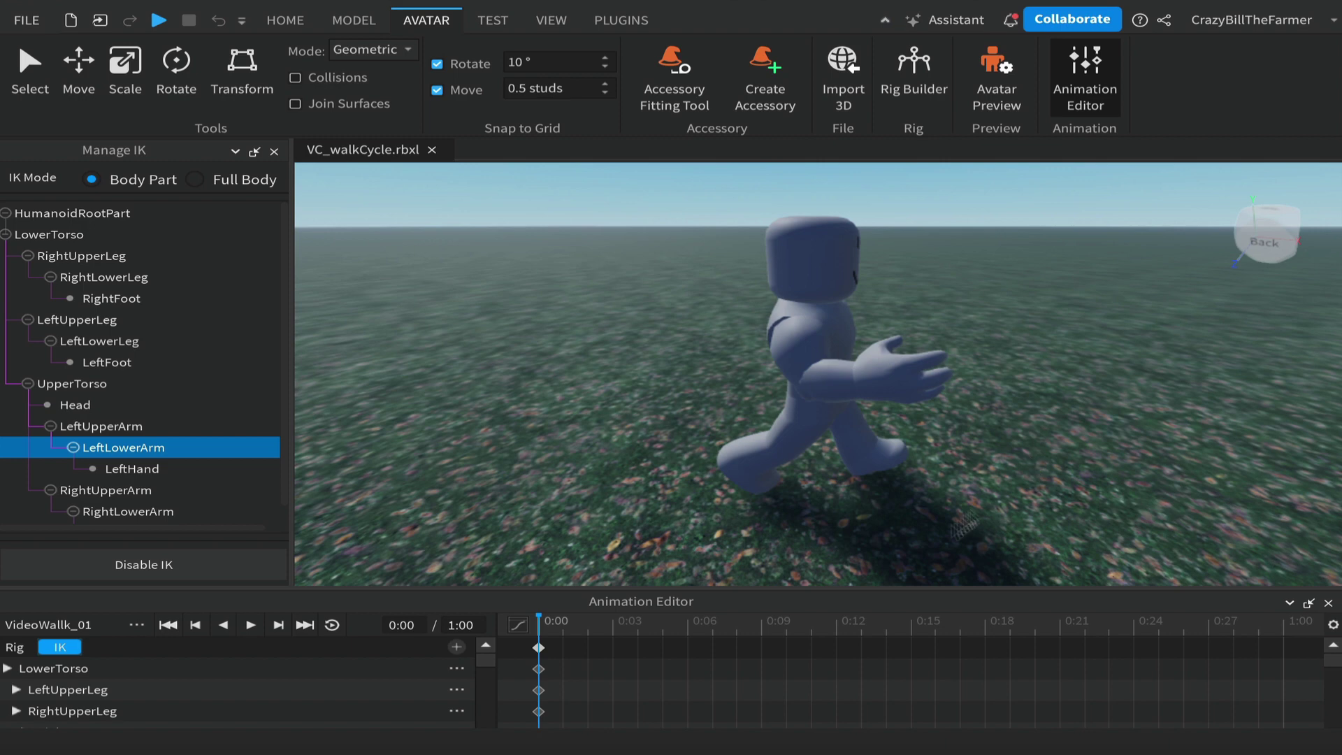
Step: Move the playhead to 0:03 and save the VideoWallk_01 animation
left_click(538, 647)
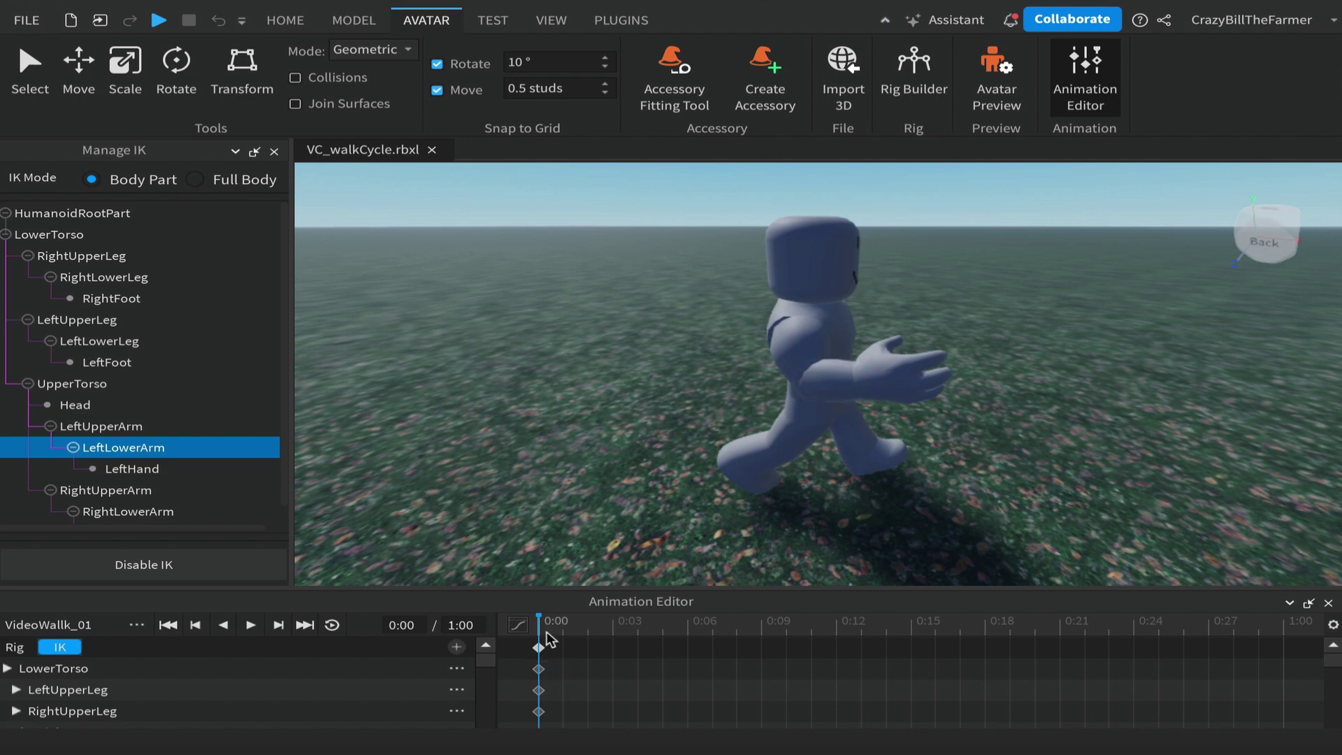
left_click(613, 627)
left_click(137, 629)
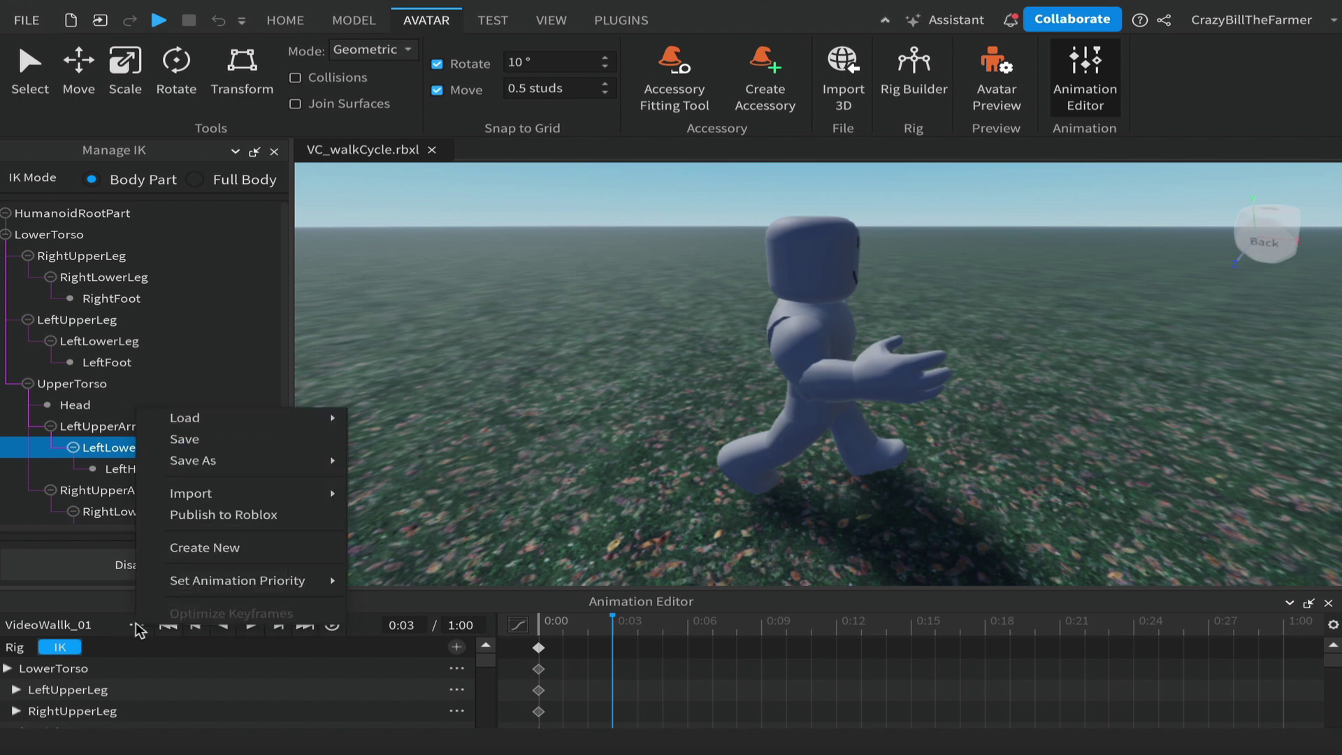
left_click(185, 439)
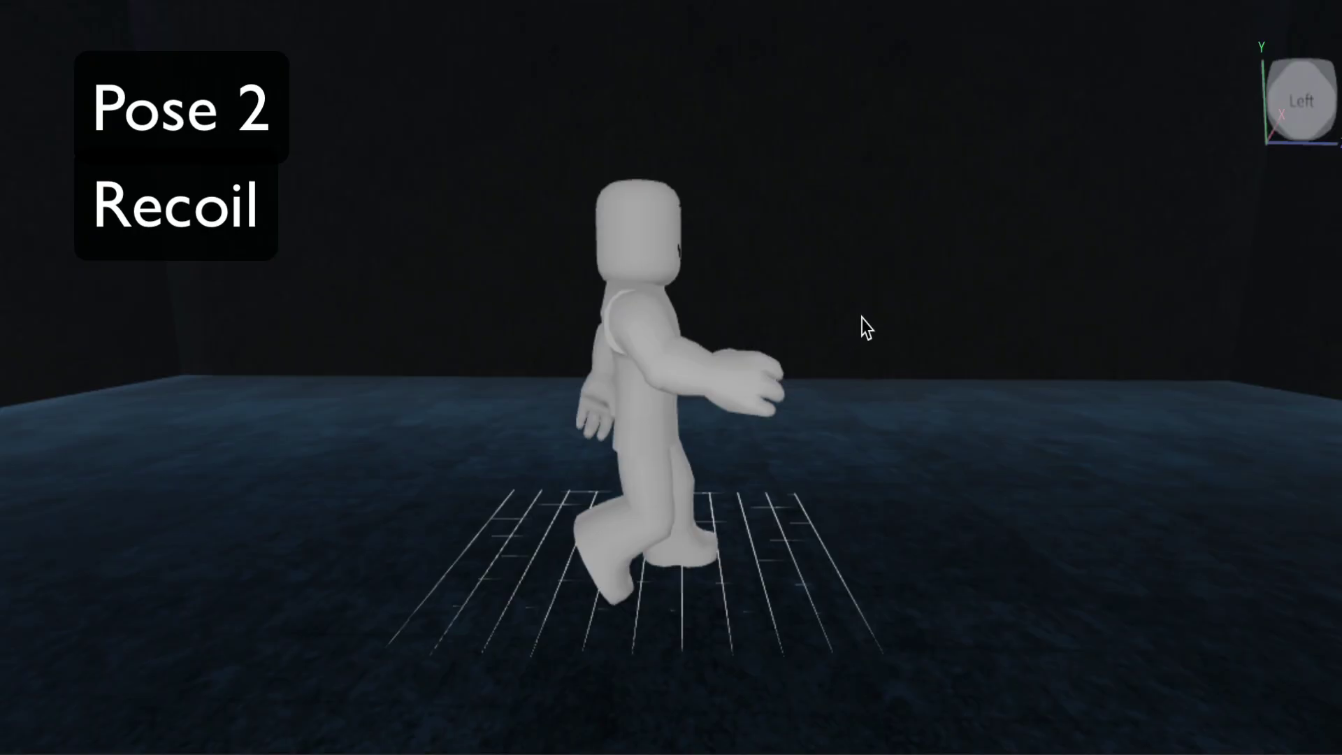
right_click_drag(867, 328, 862, 323)
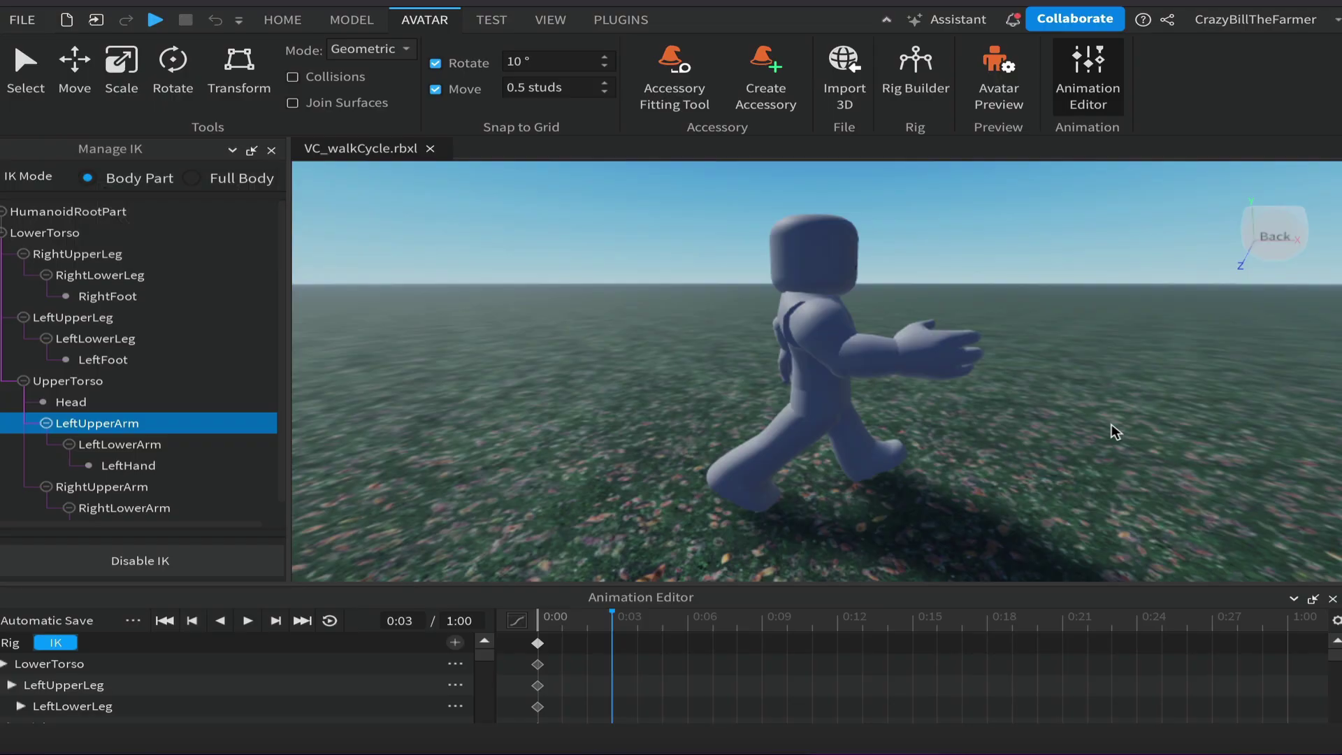
Step: At 0:03, swing RightUpperLeg forward until it is vertical and bend RightLowerLeg back 50 degrees at the knee
right_click_drag(1111, 425, 1112, 425)
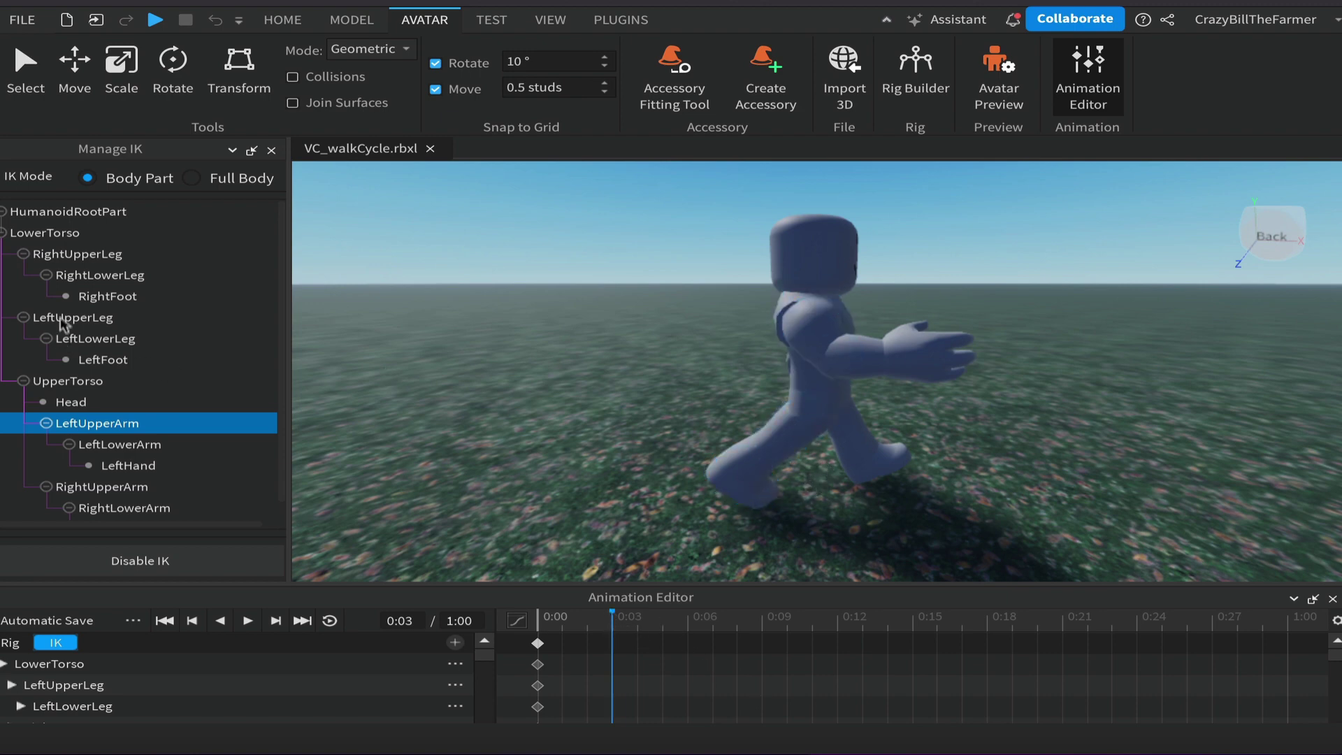
left_click(76, 256)
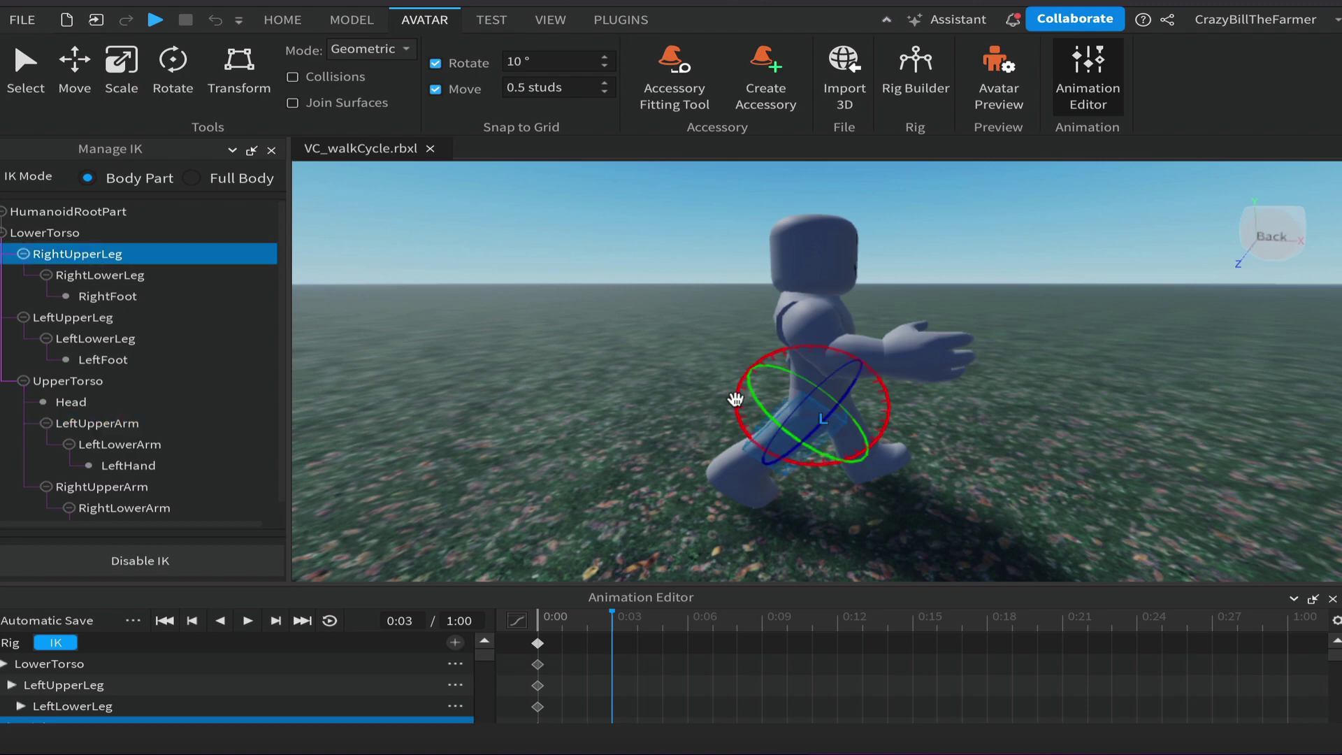
left_click_drag(737, 392, 762, 436)
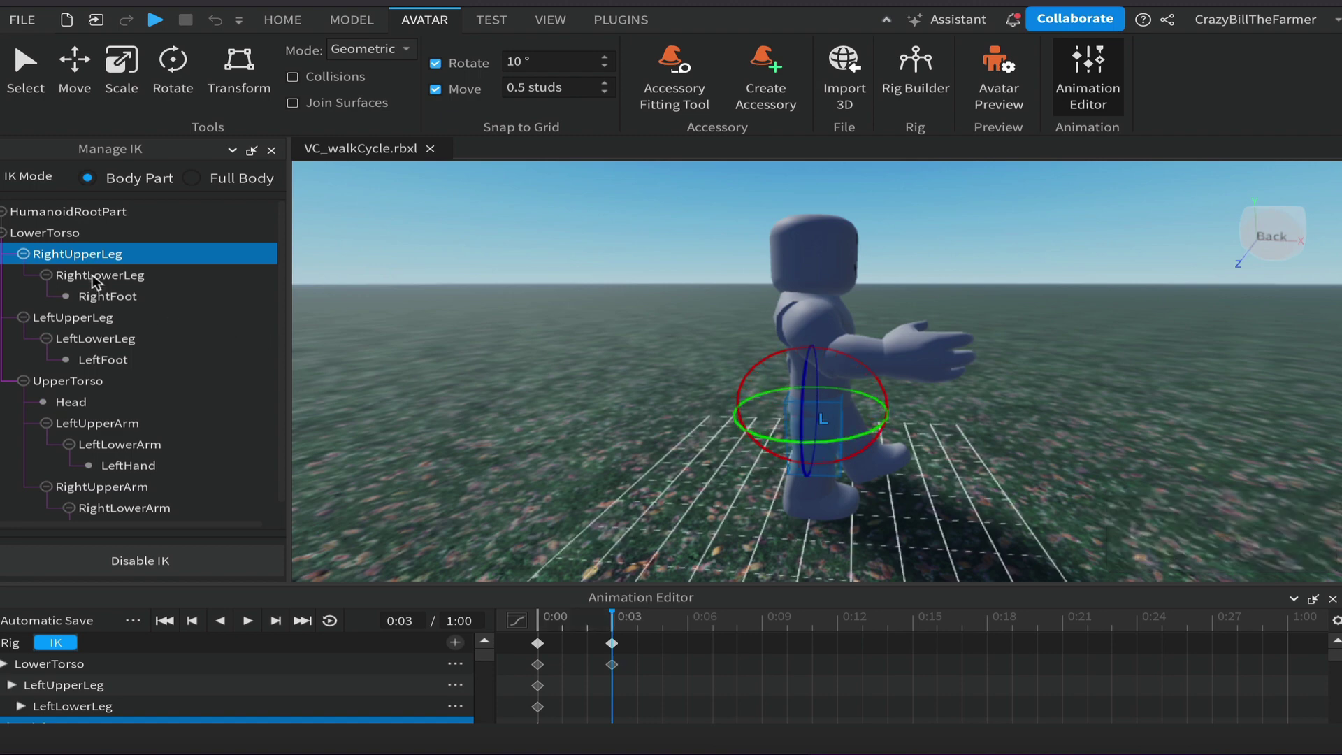
left_click(96, 278)
left_click_drag(873, 418, 884, 461)
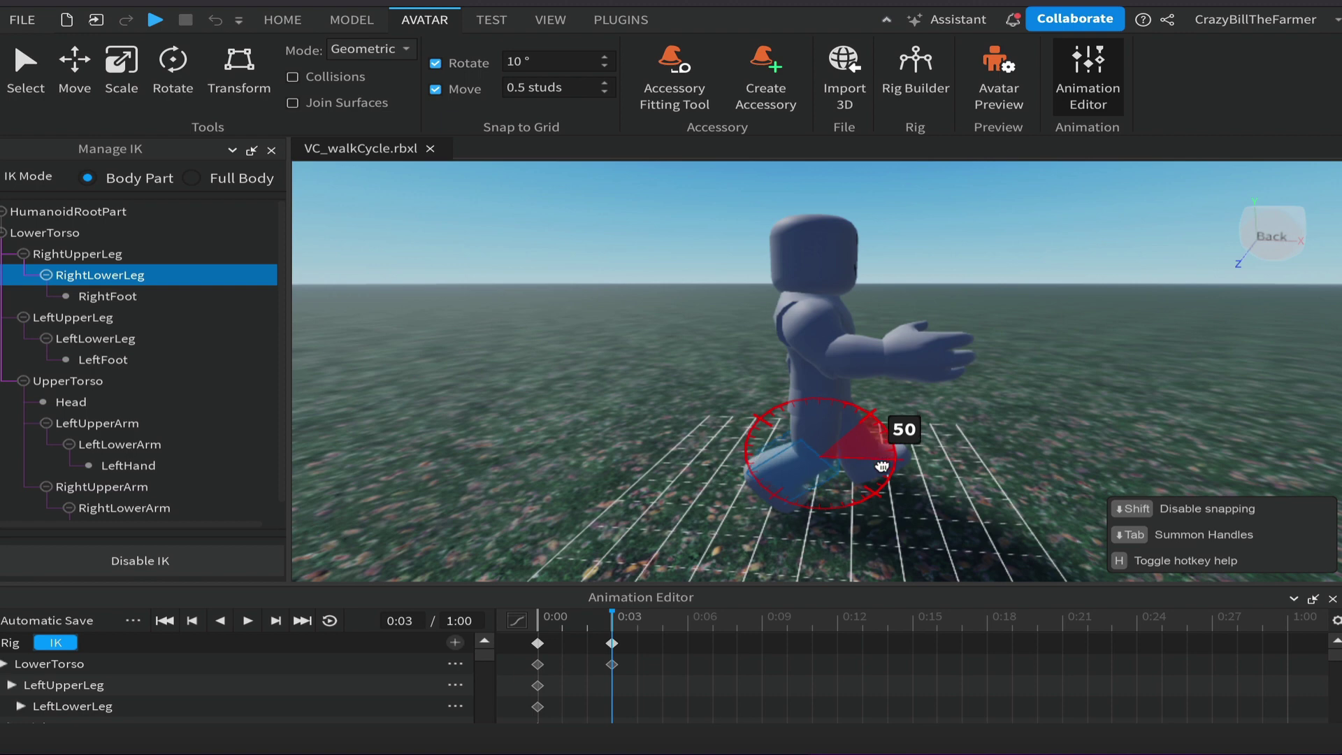
left_click_drag(882, 466, 881, 466)
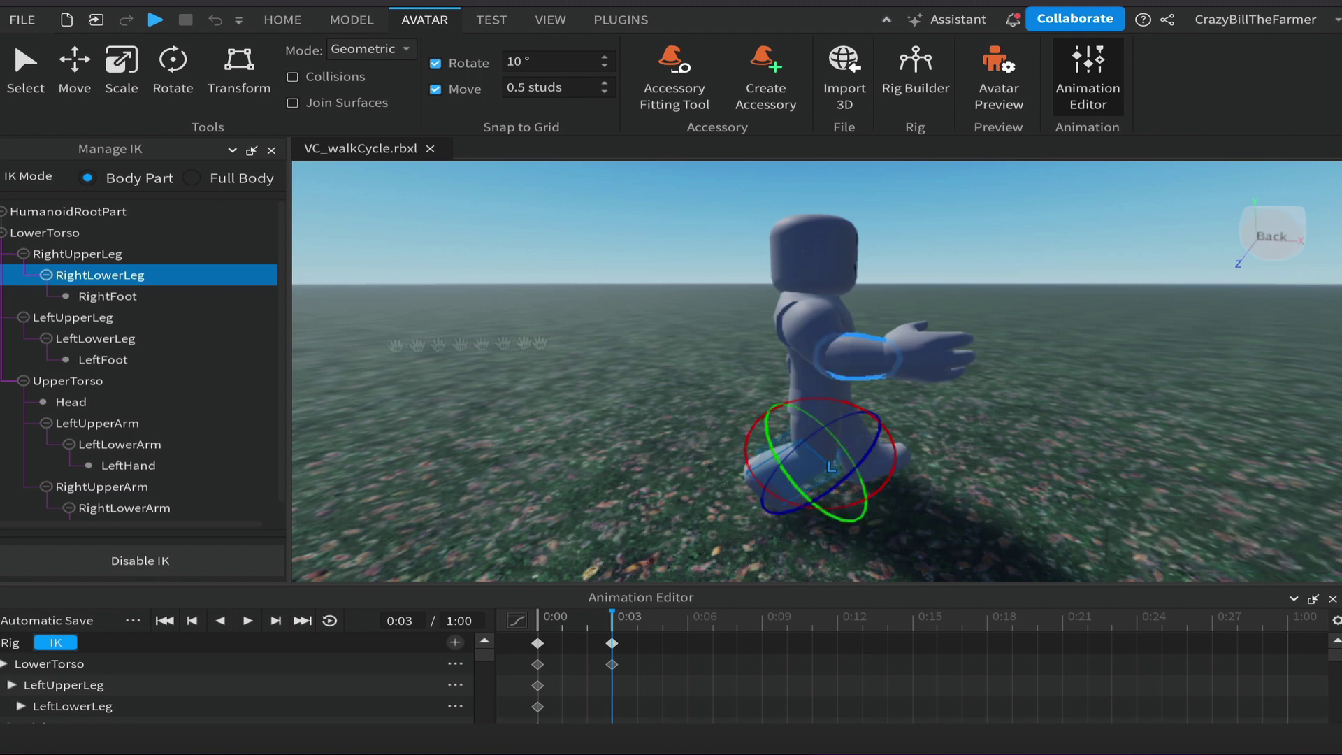
Step: Lower RightUpperArm slightly and rotate LeftLowerLeg back at the knee until the shin stands vertical at 0:03
left_click(103, 487)
left_click_drag(884, 305, 879, 308)
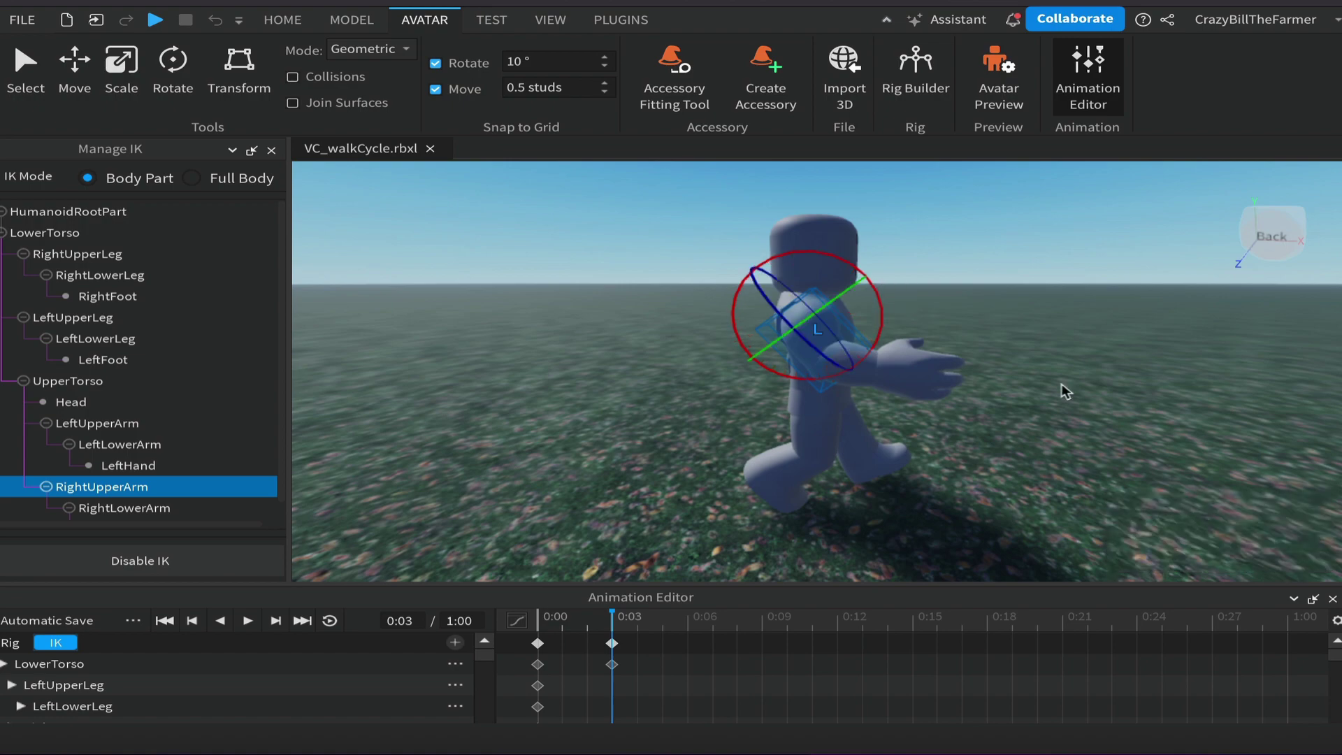
right_click_drag(1058, 389, 1058, 396)
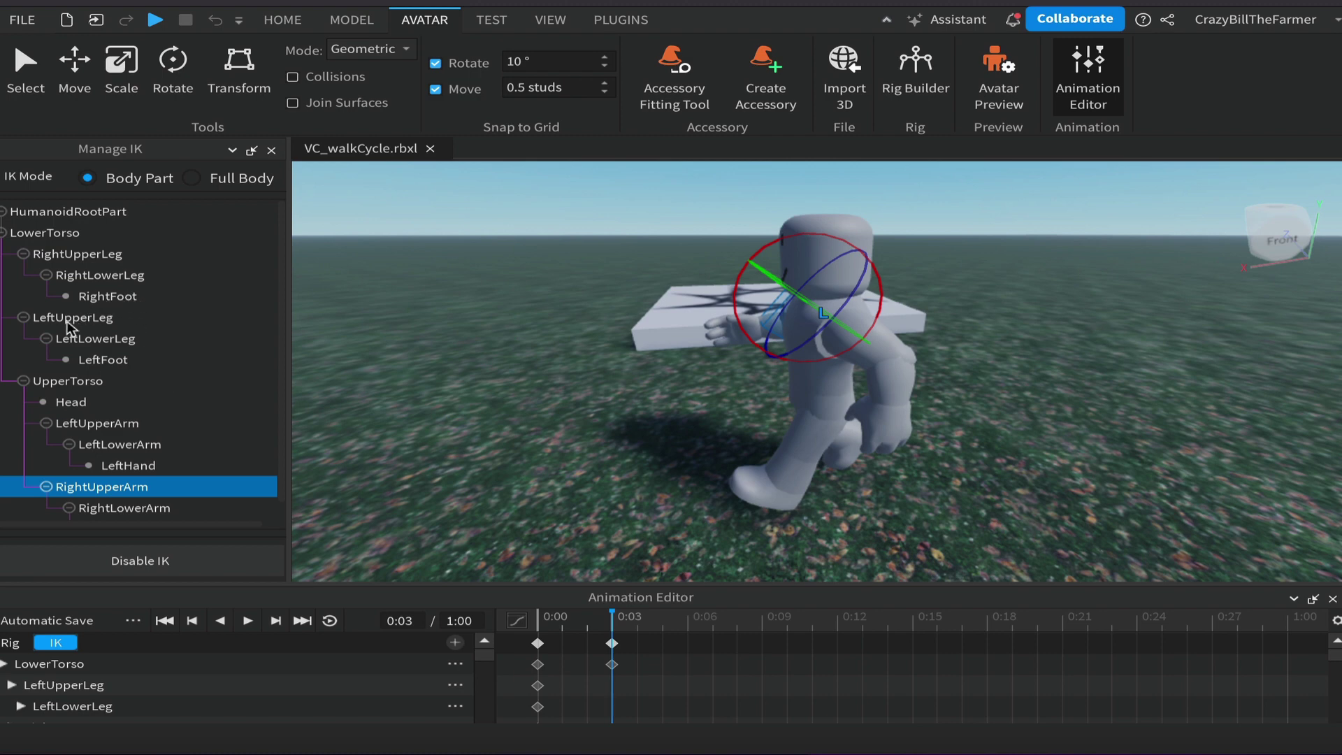
left_click(87, 339)
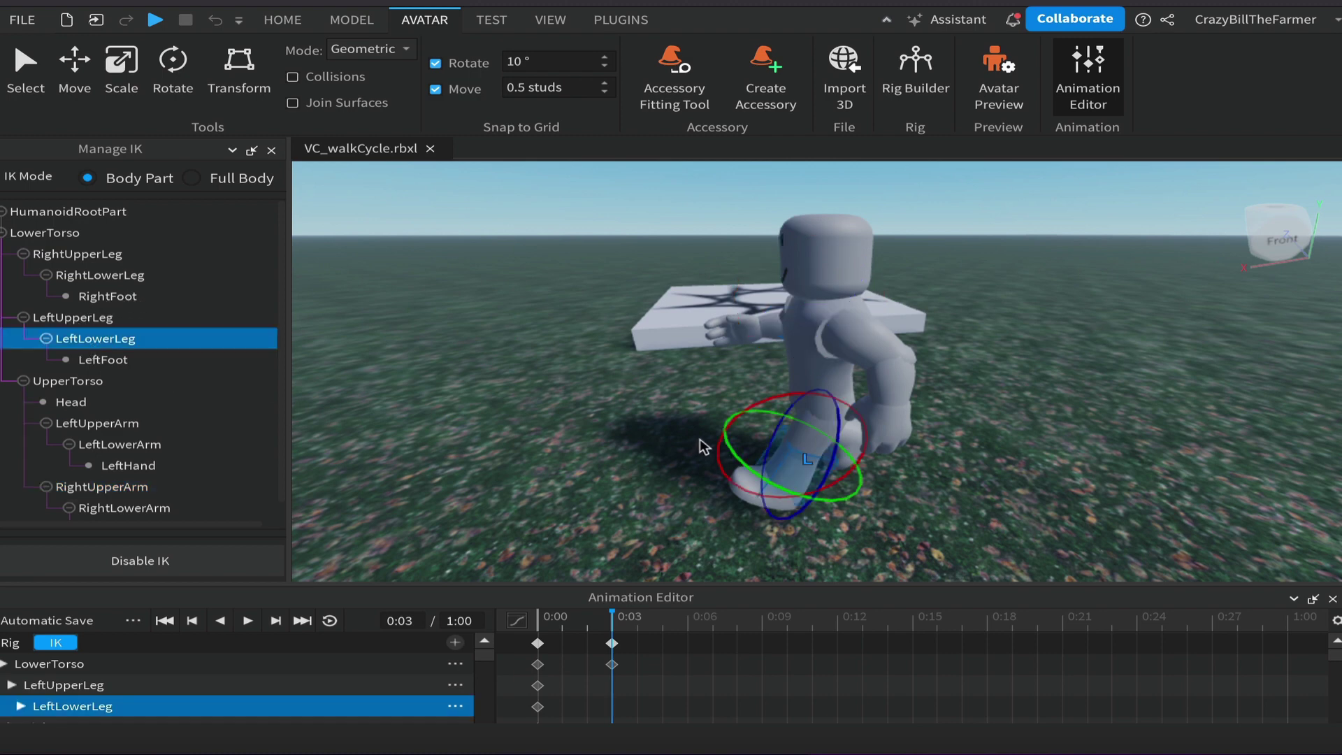
left_click_drag(749, 406, 740, 437)
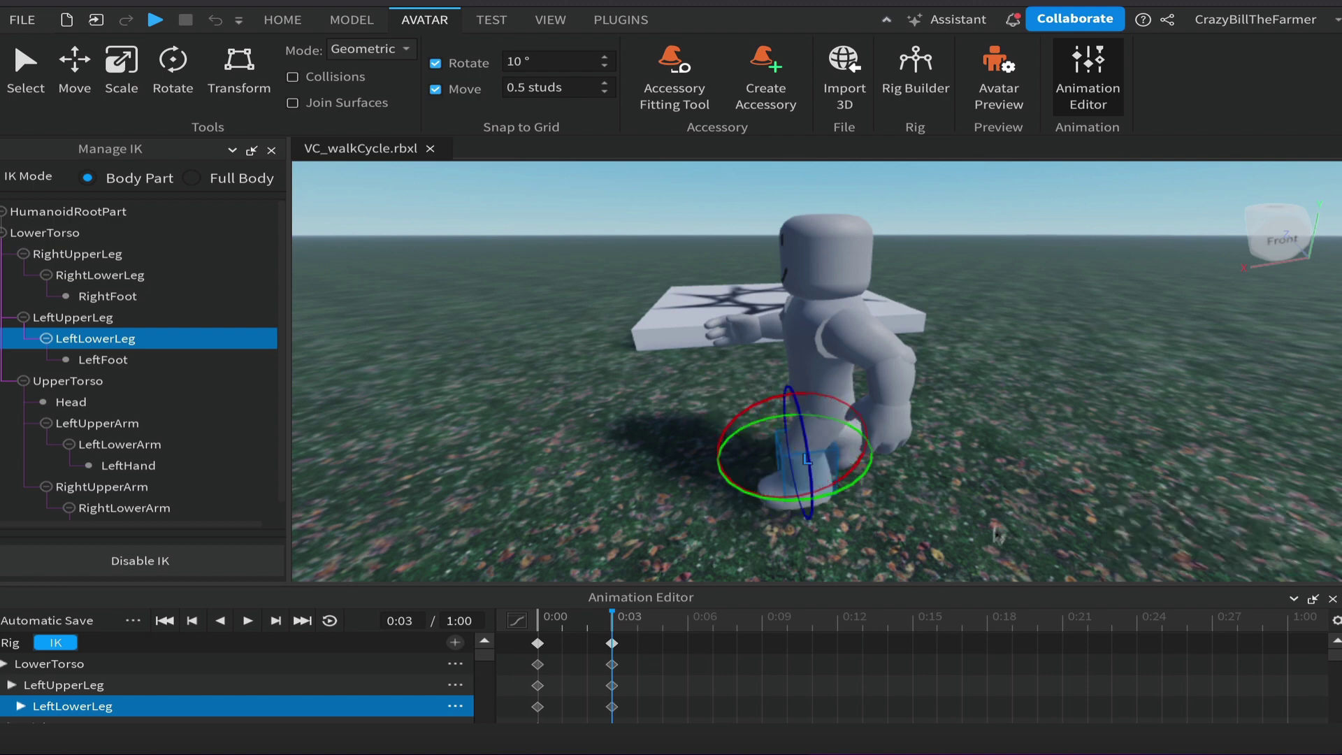
Step: Swing LeftUpperArm slightly forward toward the body to complete the recoil pose at 0:03
right_click_drag(1005, 513, 1005, 513)
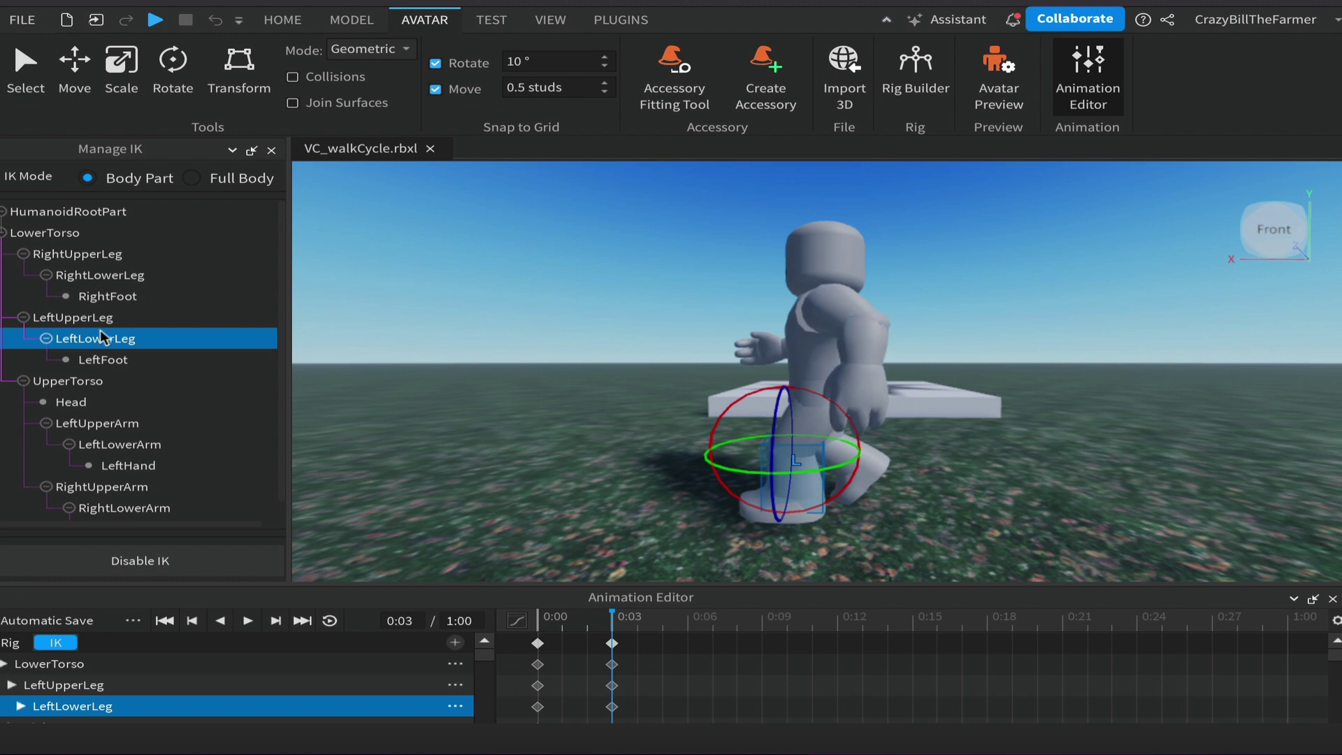
left_click(91, 424)
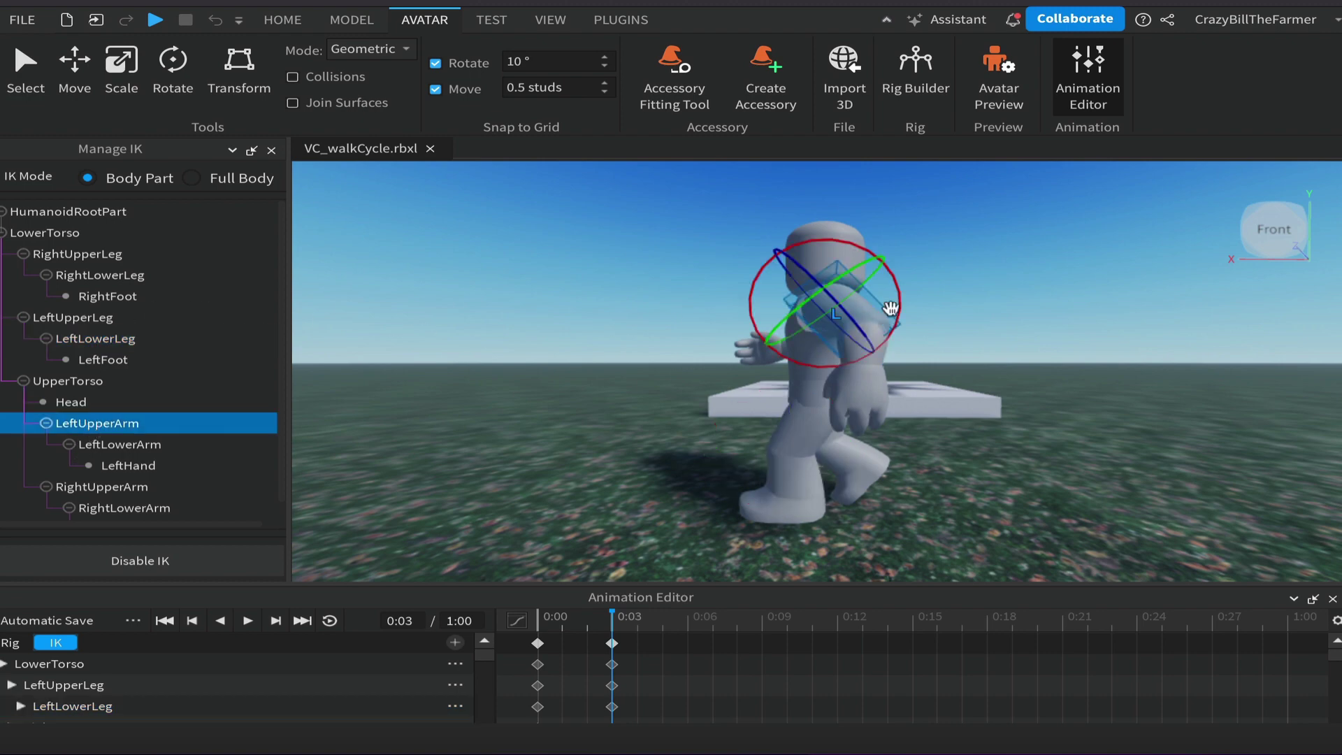
left_click_drag(894, 291, 896, 300)
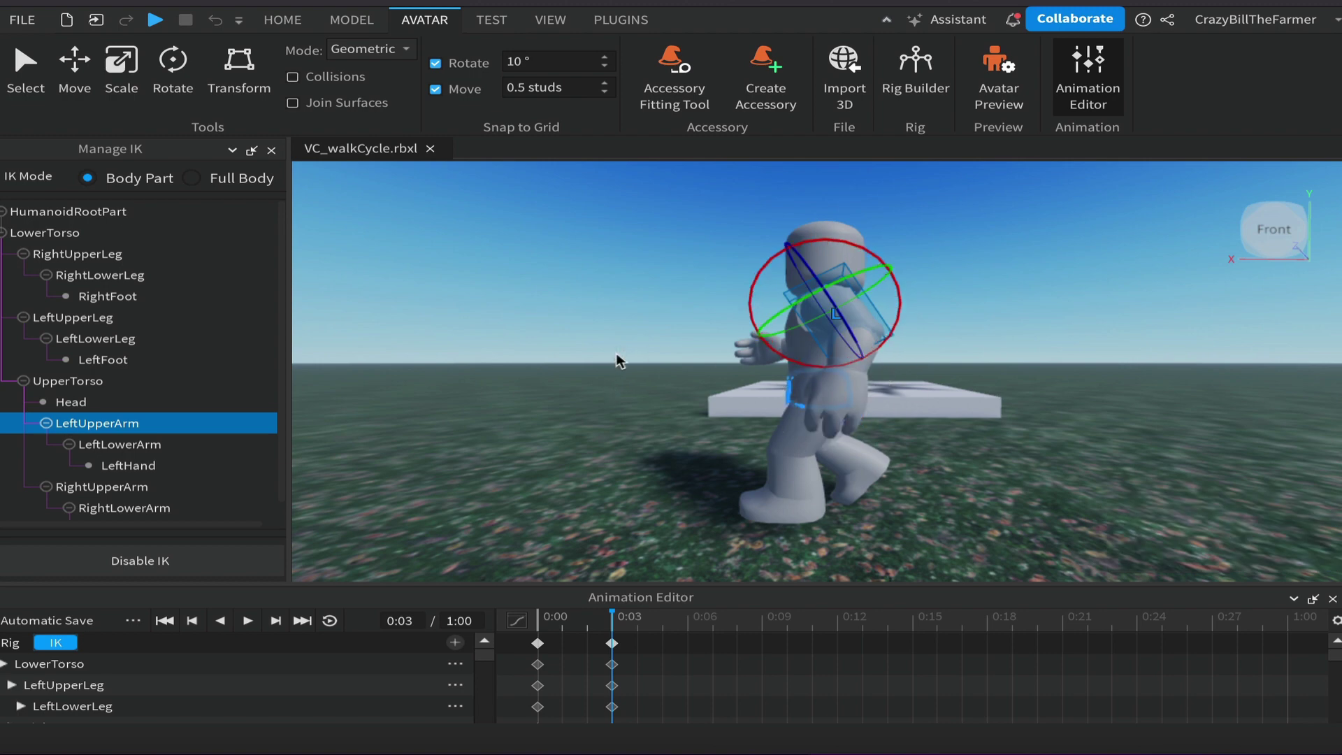
left_click(912, 489)
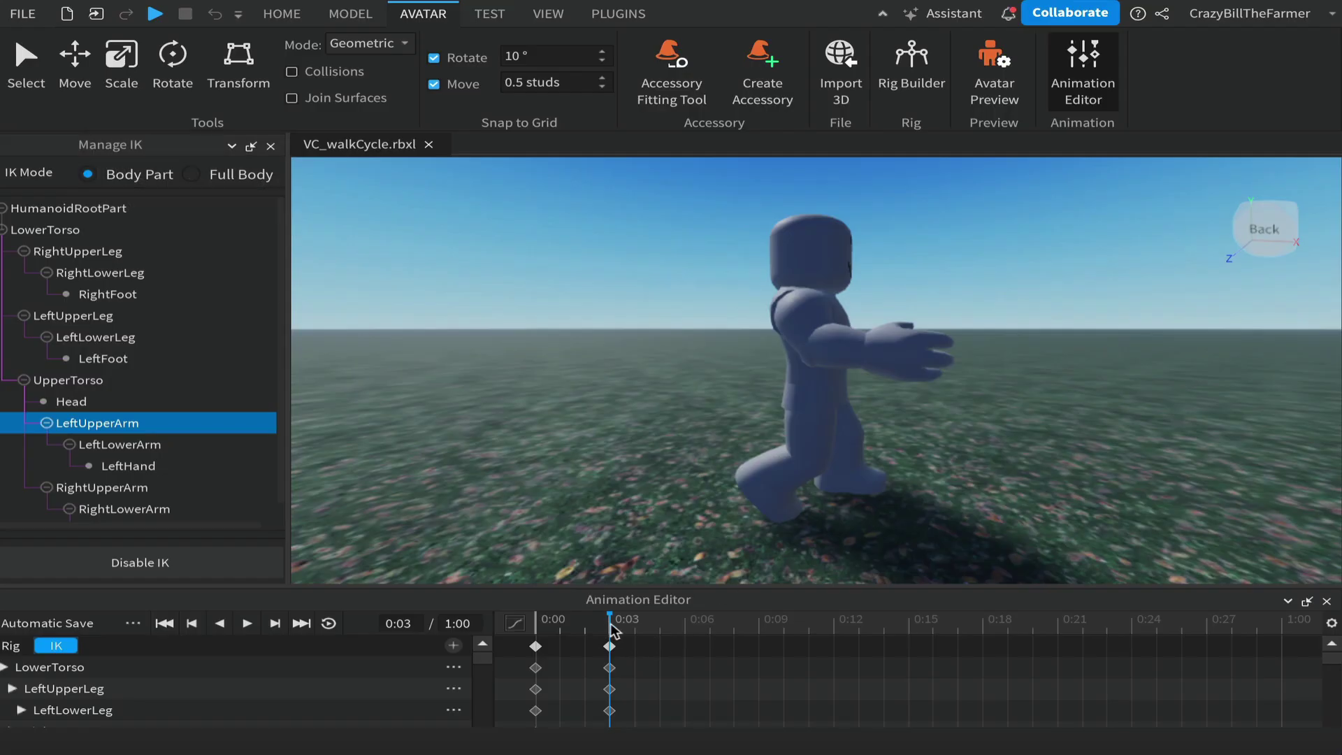
Step: Move the playhead to 0:06, raise RightUpperLeg forward and bend RightLowerLeg back beneath the body
left_click(686, 628)
left_click(101, 252)
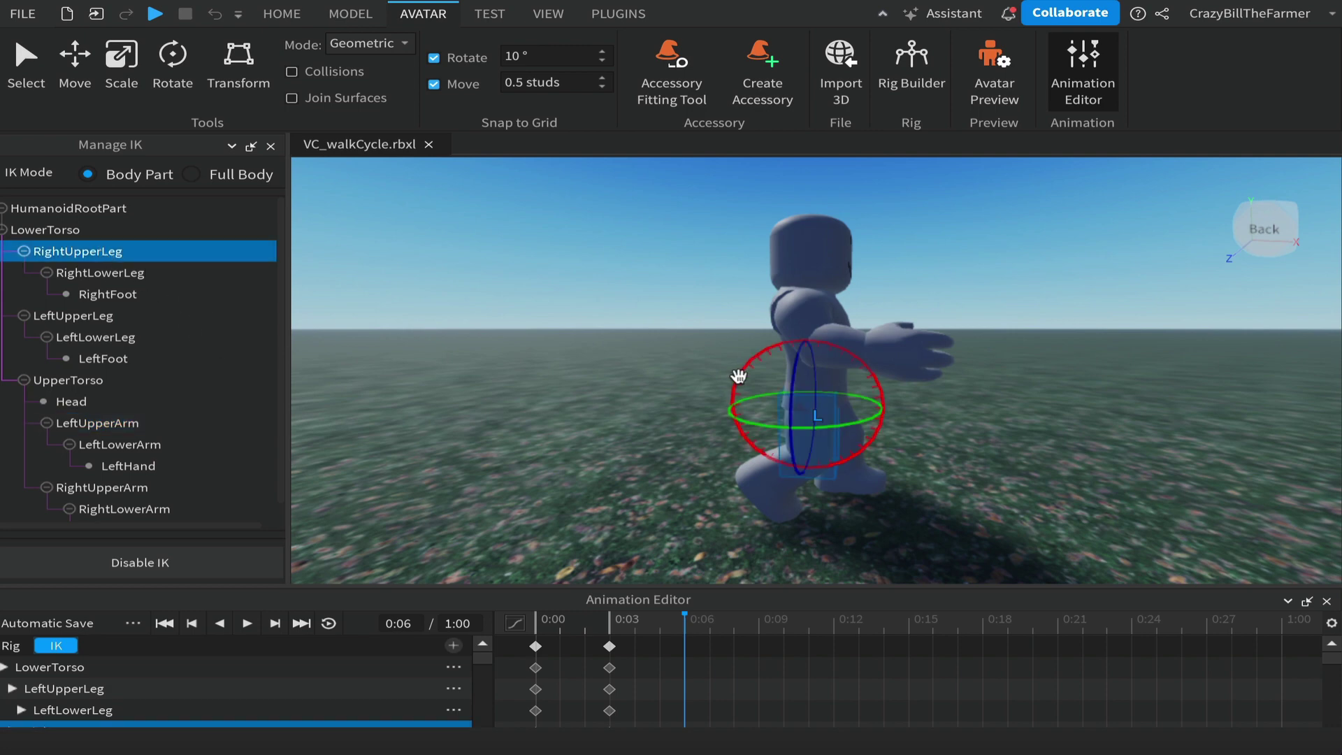
left_click_drag(741, 376, 746, 416)
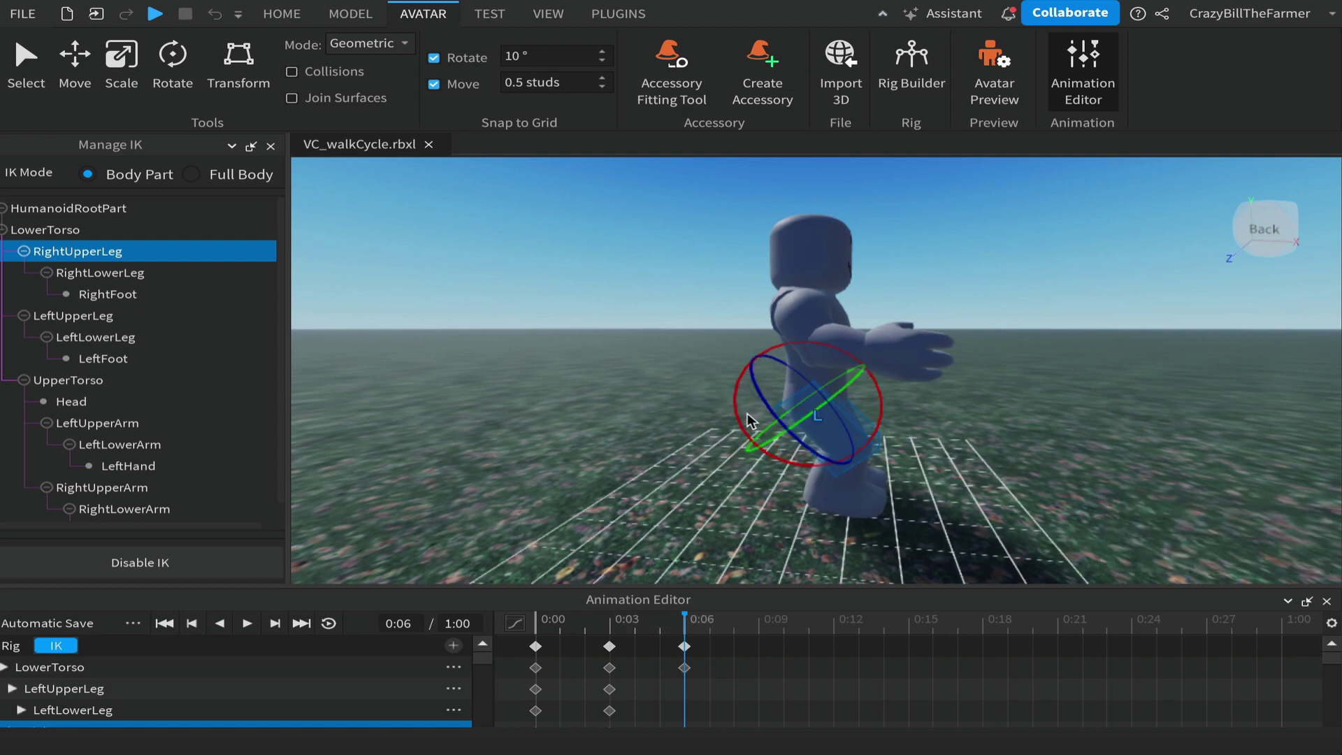
left_click(96, 274)
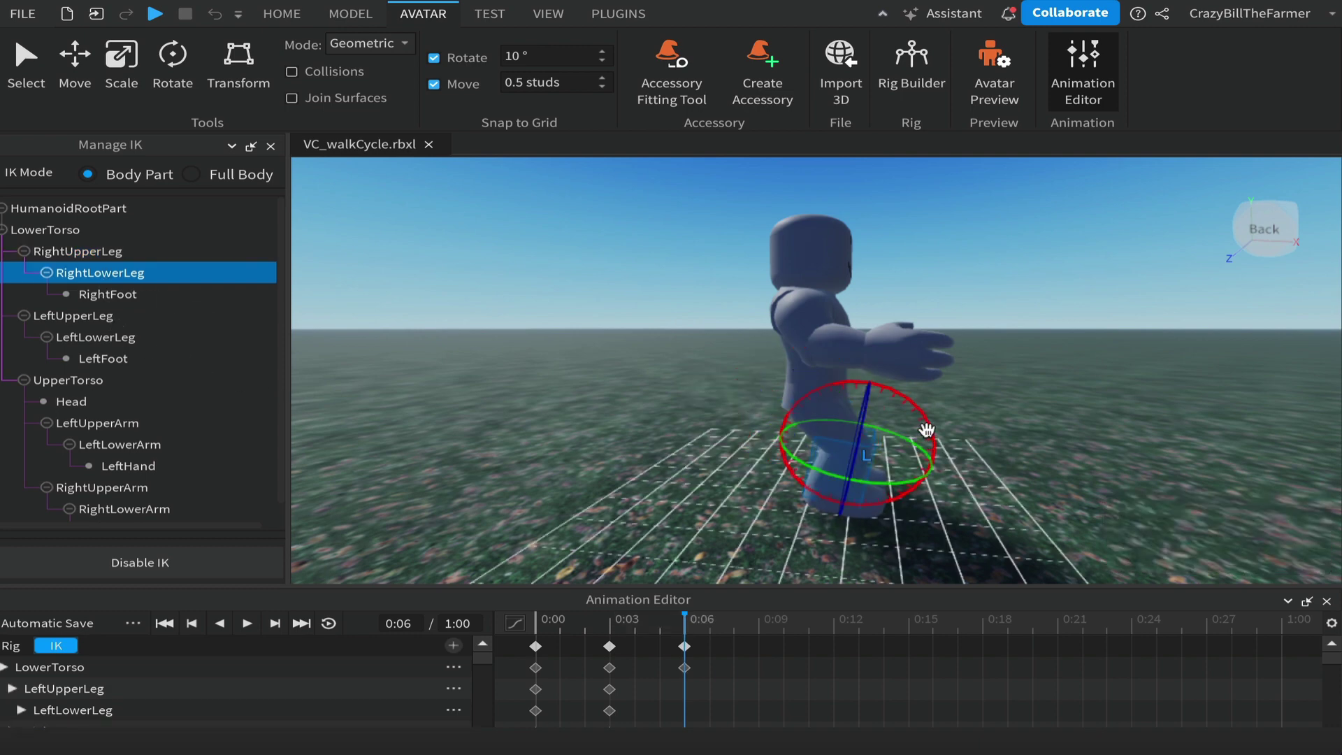
left_click_drag(926, 437, 934, 462)
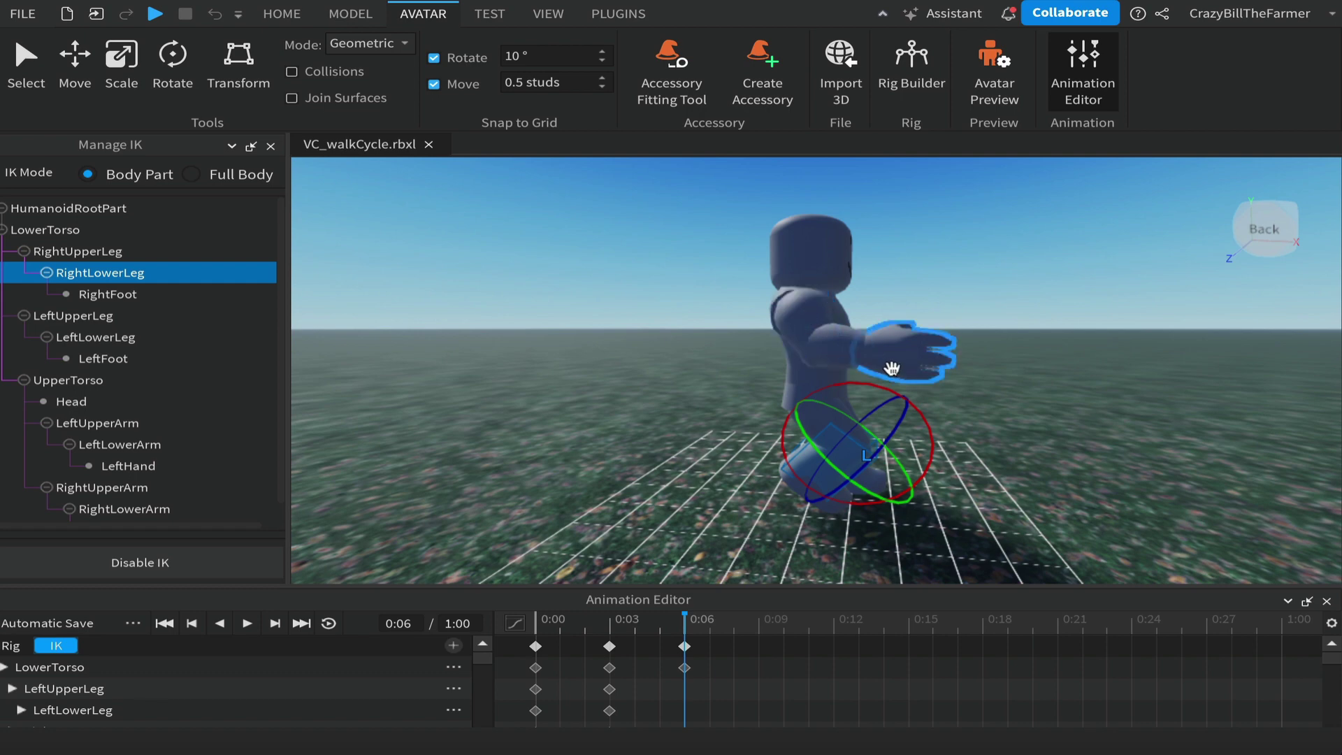
Step: Straighten RightLowerArm at the elbow and lower RightUpperArm until the right arm hangs beside the body at 0:06
left_click(132, 510)
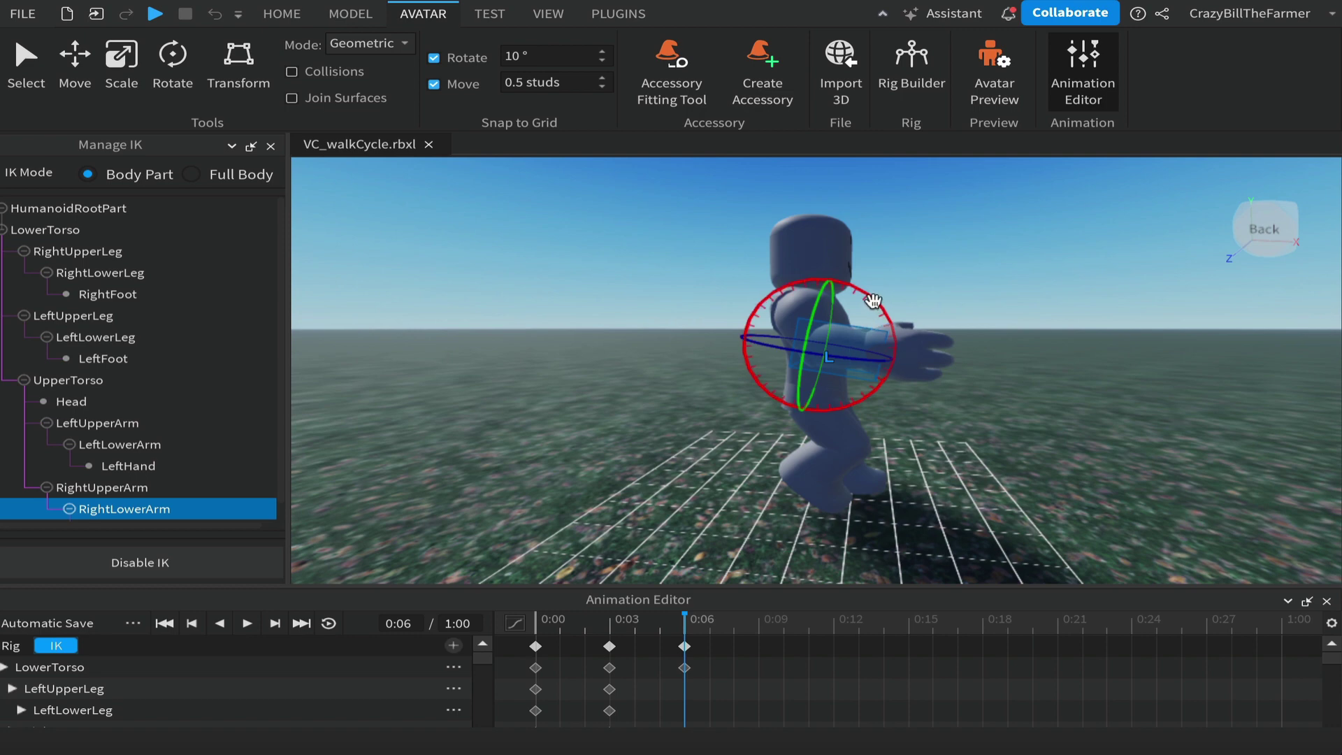
left_click_drag(873, 300, 881, 345)
left_click(94, 487)
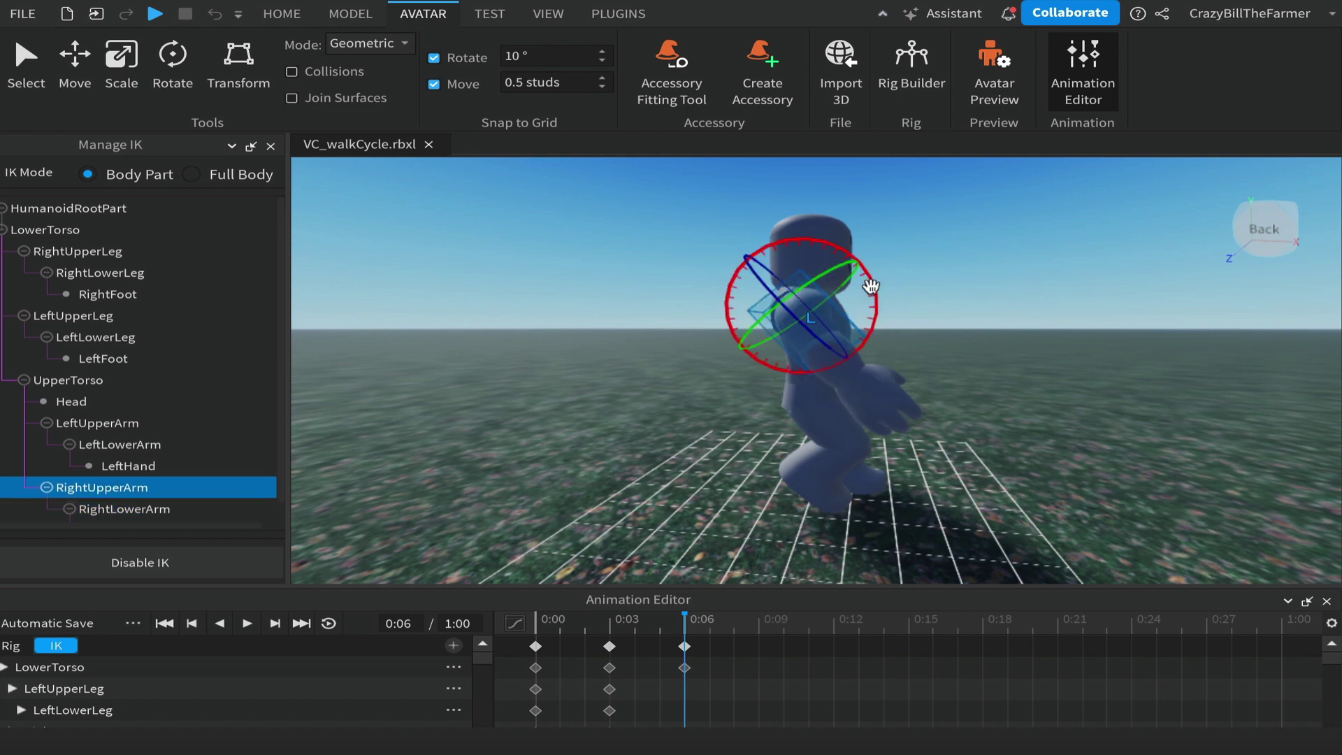
left_click_drag(870, 287, 870, 318)
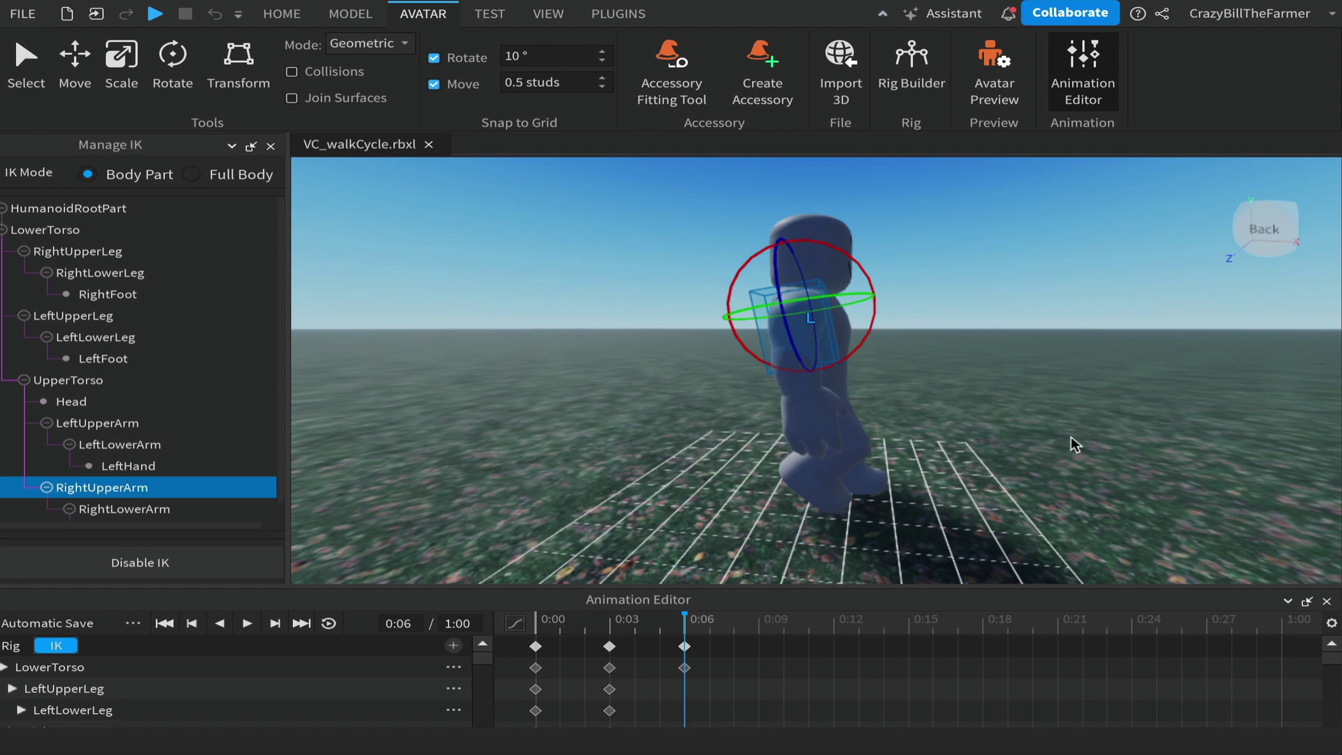
Step: Straighten the left knee by rotating LeftLowerLeg forward about 25.5 degrees, and swing LeftUpperLeg back under the body
right_click_drag(1067, 437, 1070, 438)
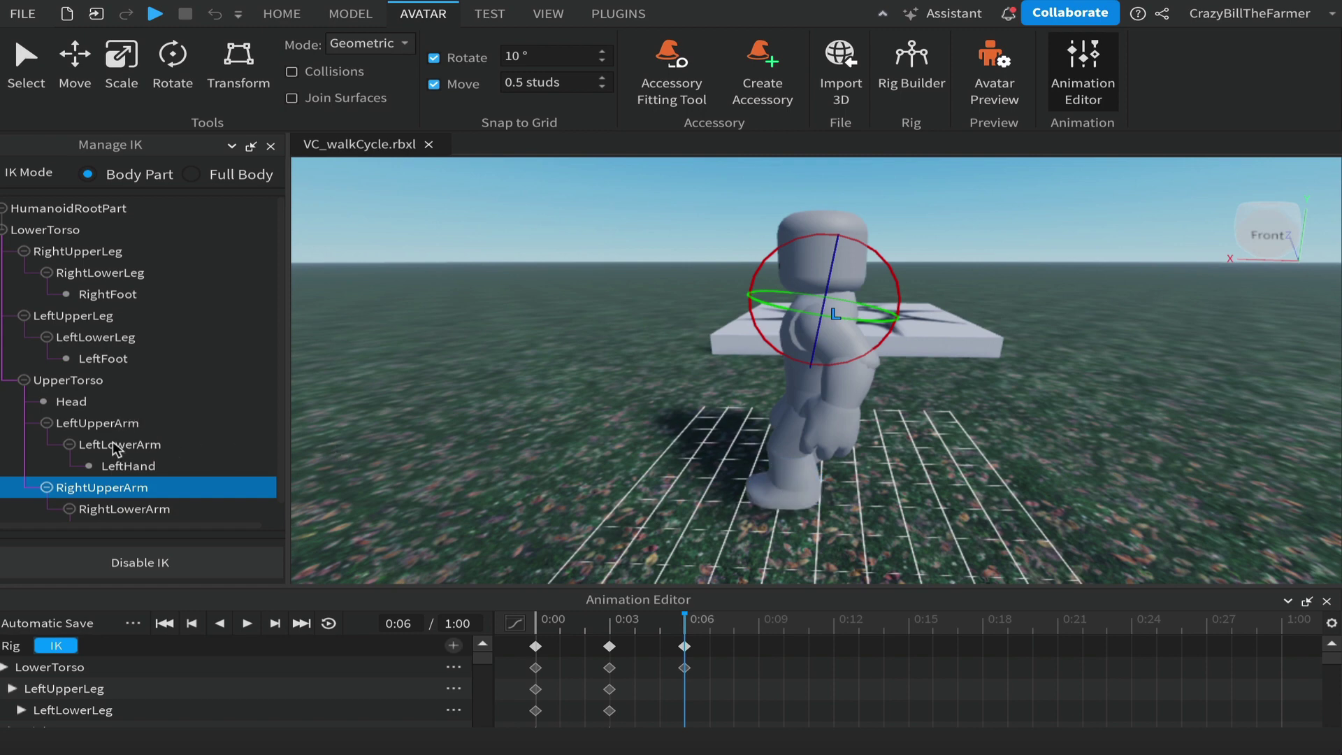
left_click(107, 342)
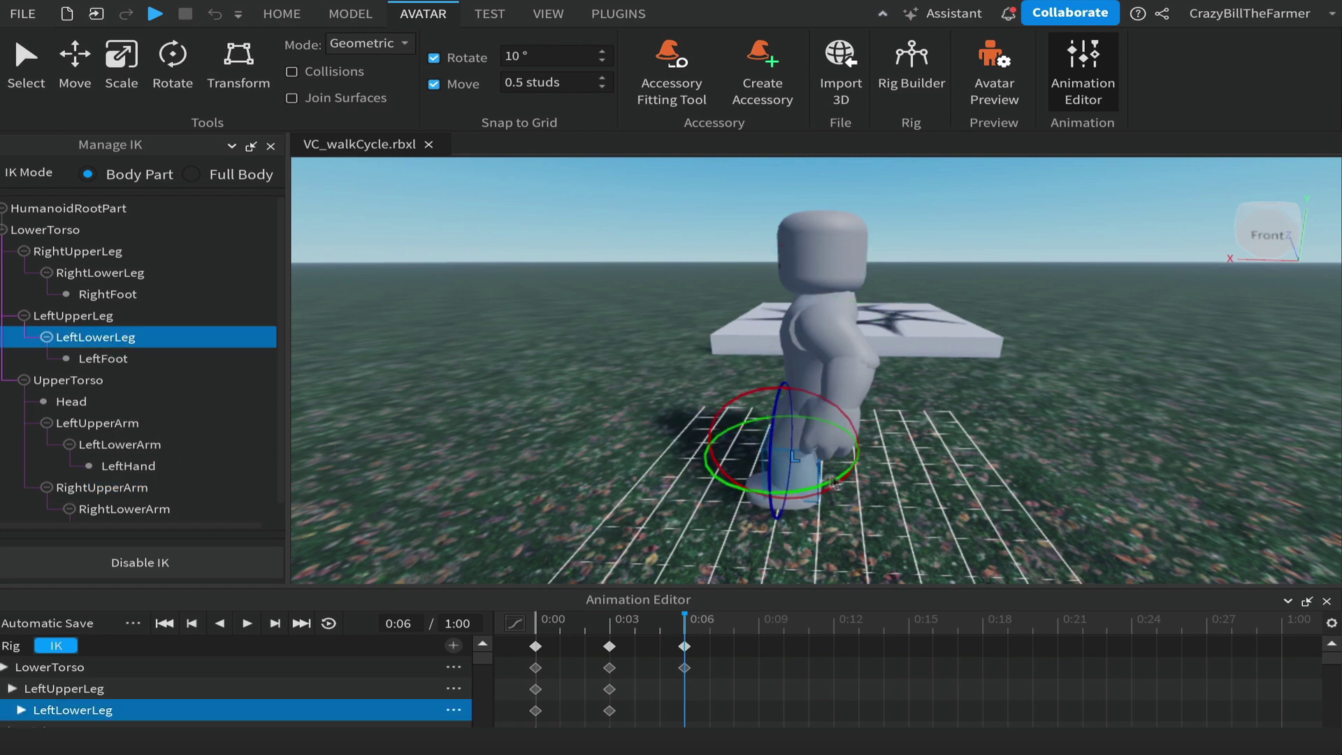
left_click_drag(841, 420, 846, 441)
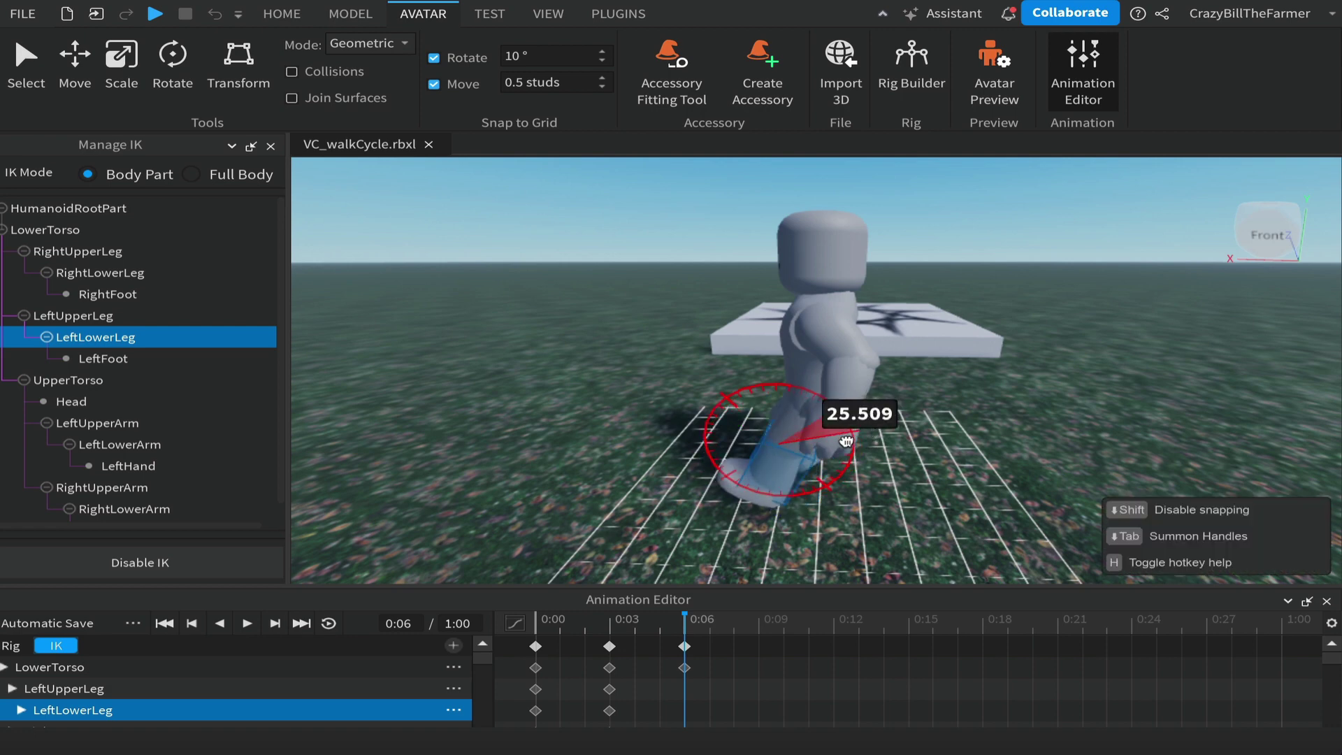
left_click_drag(846, 441, 845, 442)
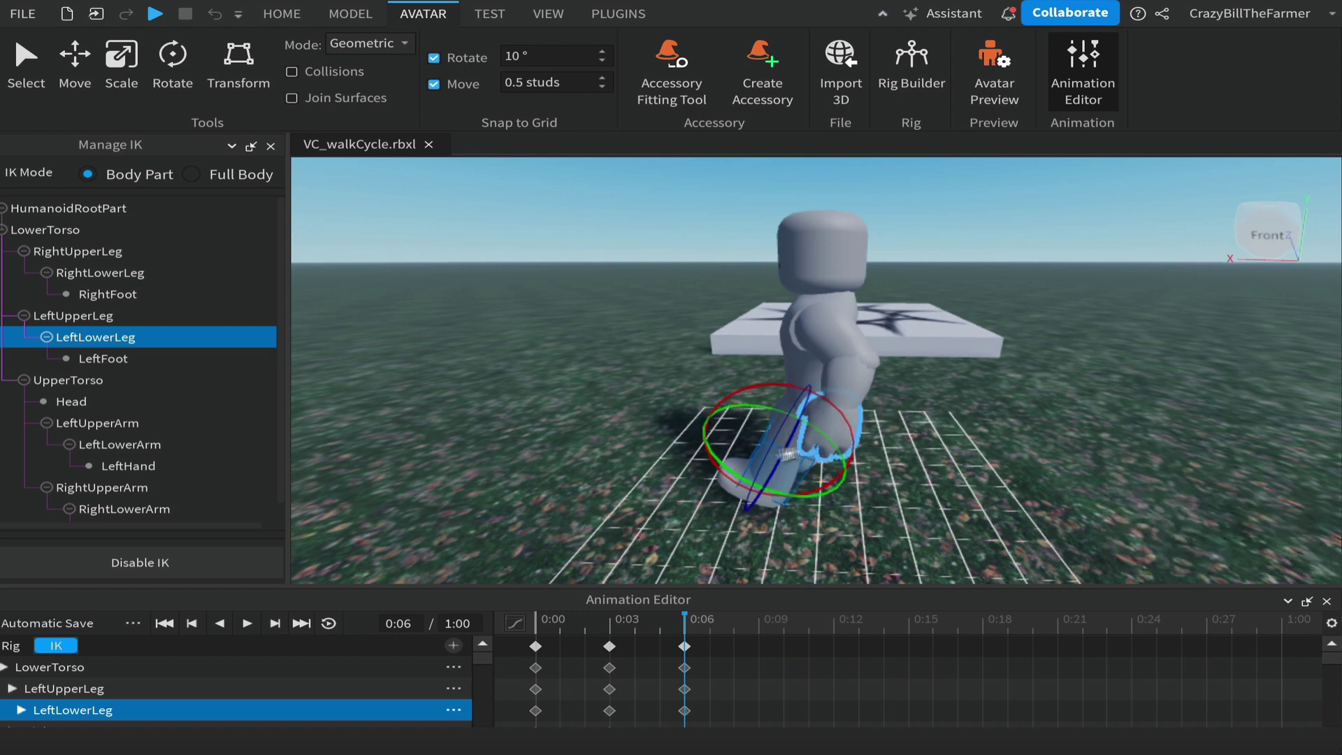
left_click(63, 317)
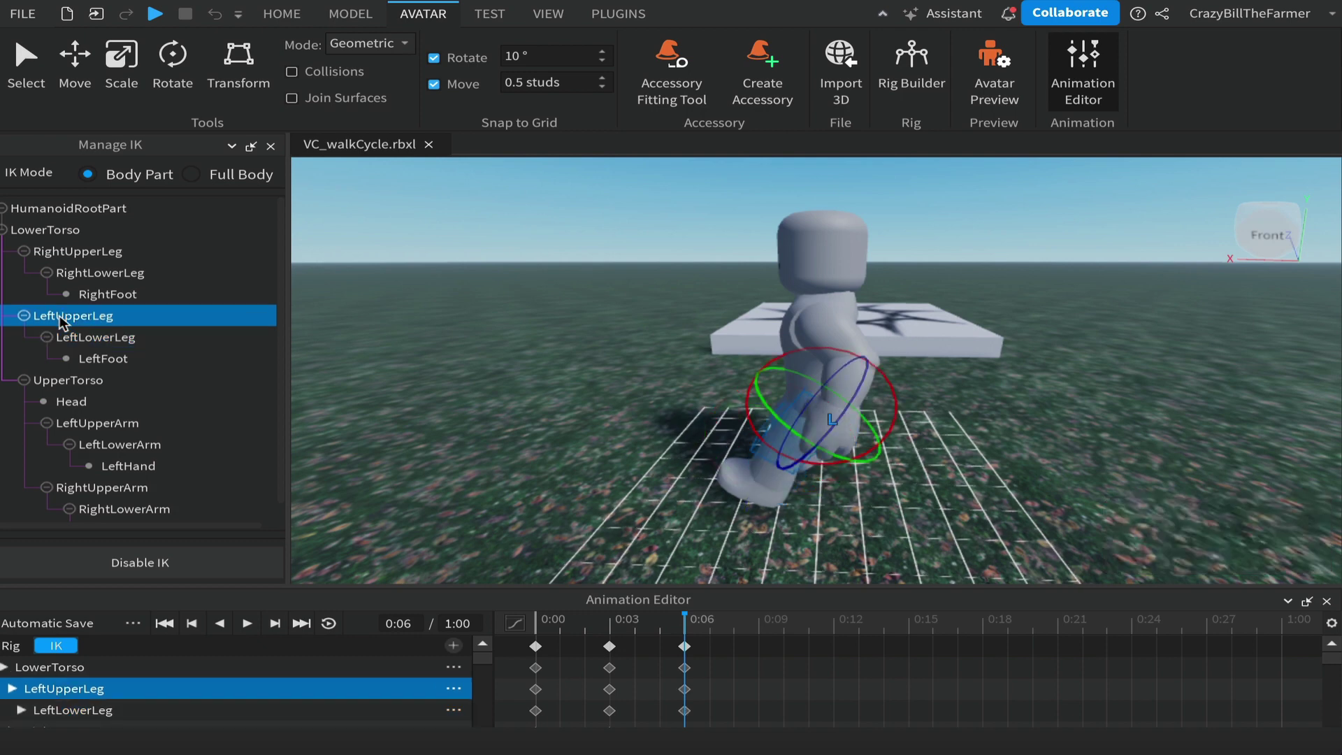
left_click_drag(776, 357, 773, 400)
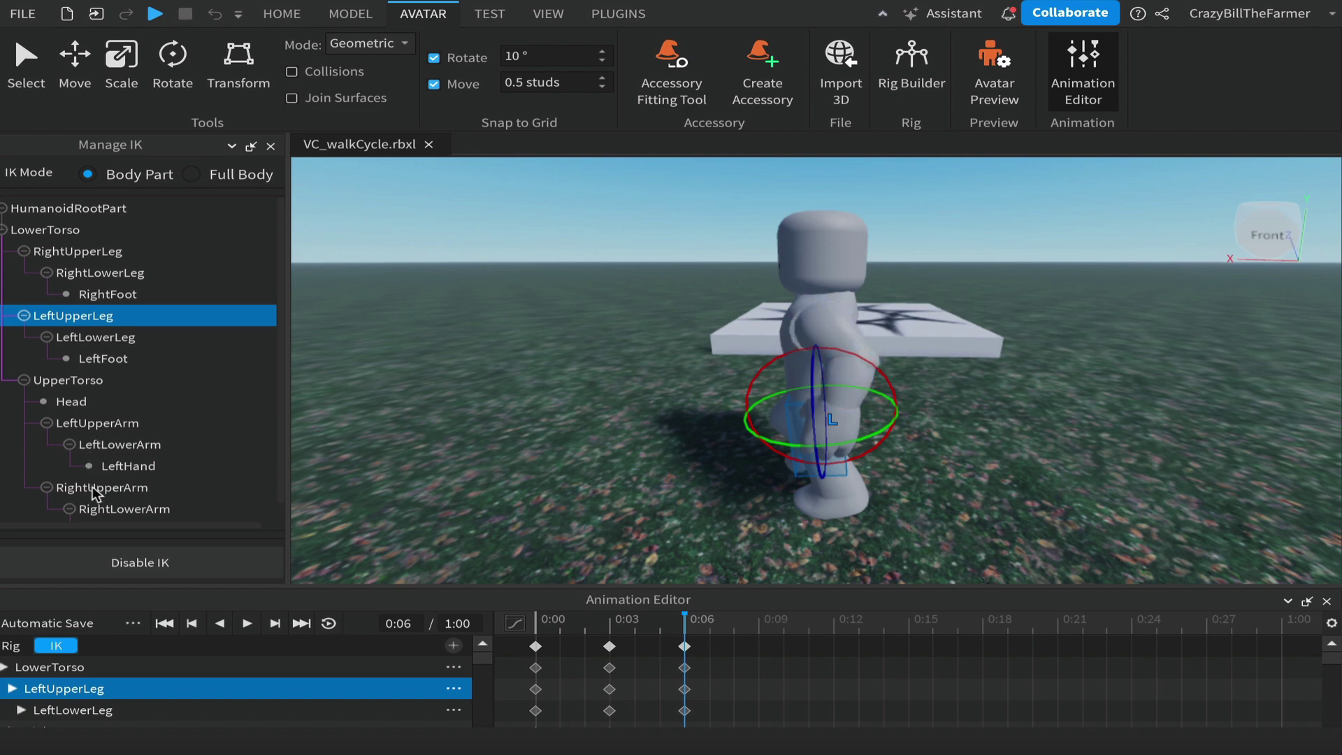
Step: Swing LeftUpperArm slightly forward so the left arm hangs closer to the body, completing the 0:06 pose
left_click(98, 428)
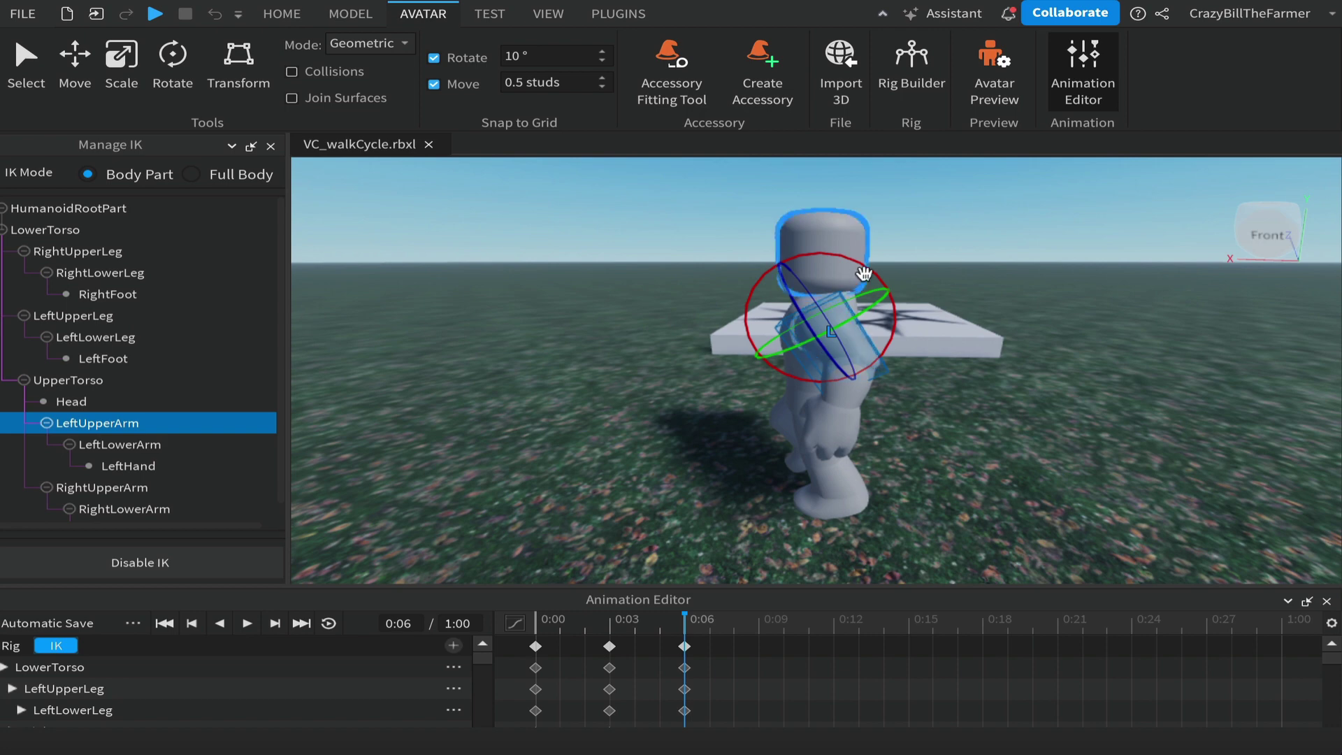
left_click_drag(869, 273, 871, 286)
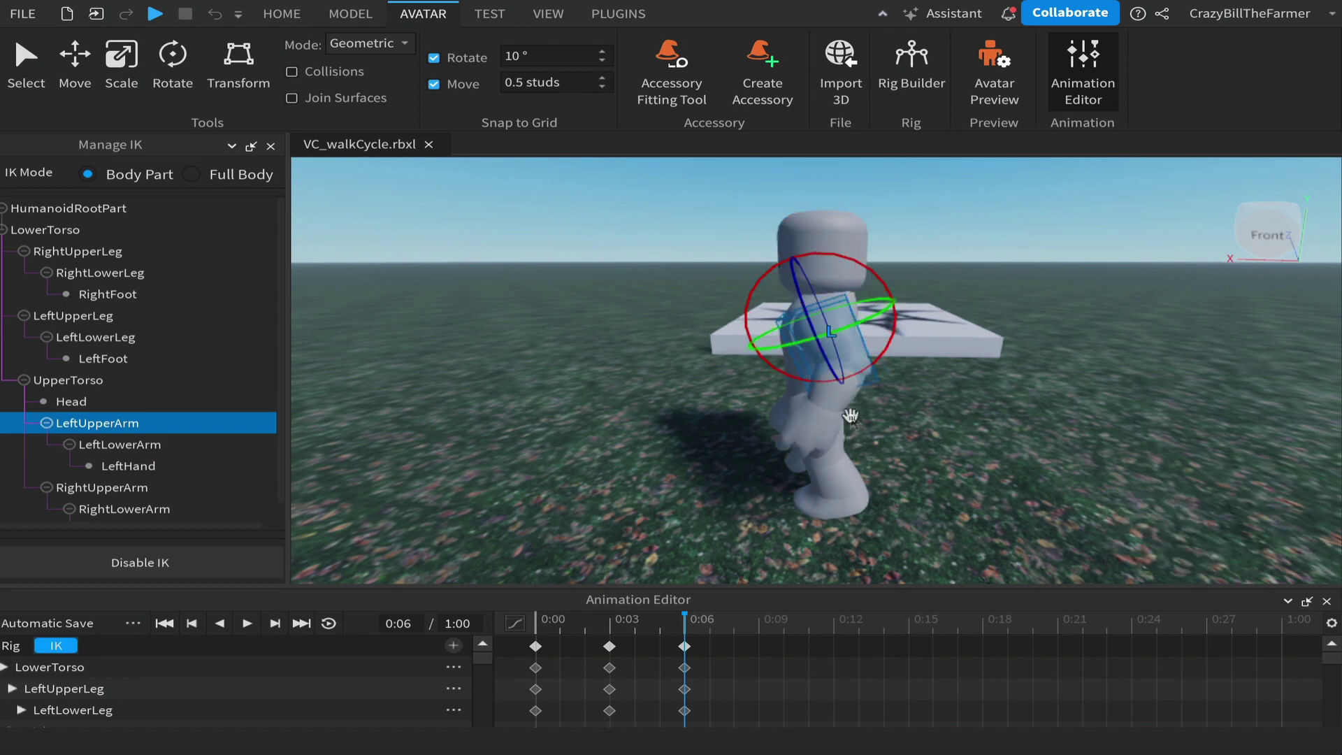
left_click(966, 512)
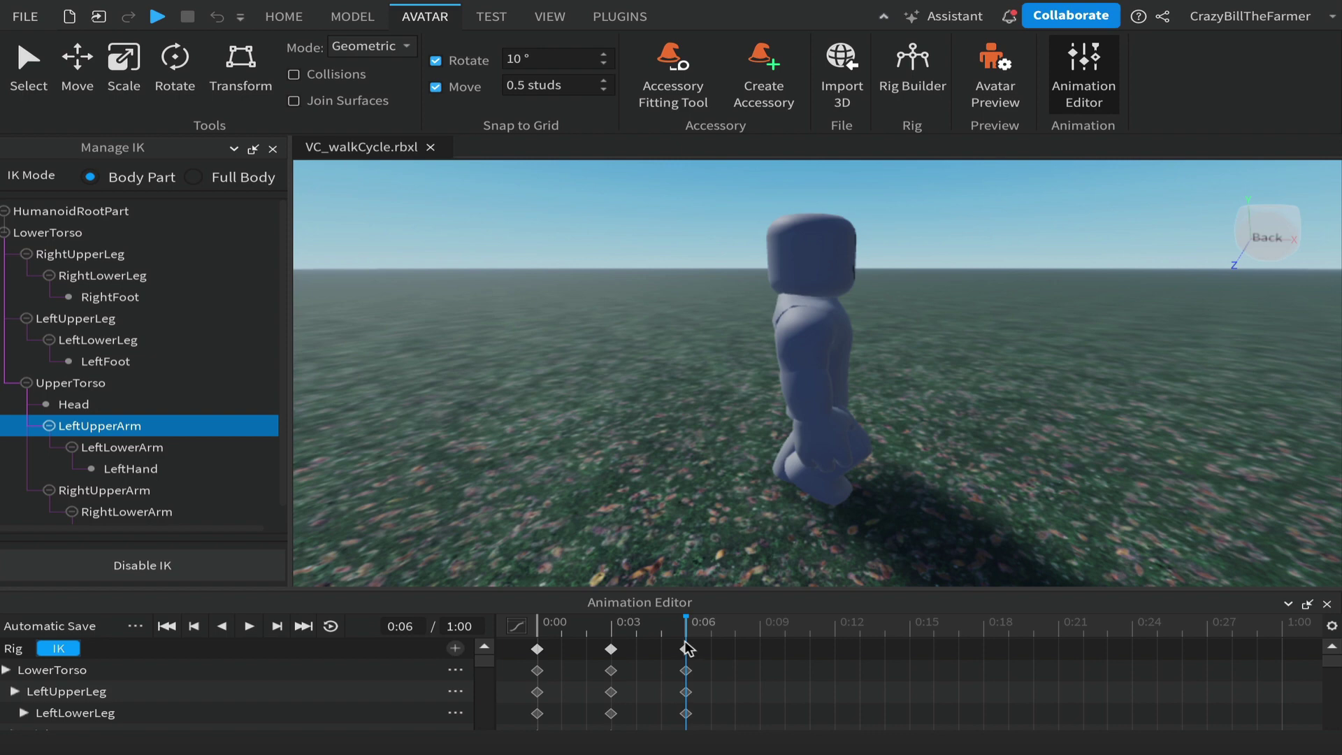
Step: Move the playhead to 0:09, raise RightUpperLeg further forward and bend RightLowerLeg slightly back at the knee
left_click(760, 631)
left_click(81, 255)
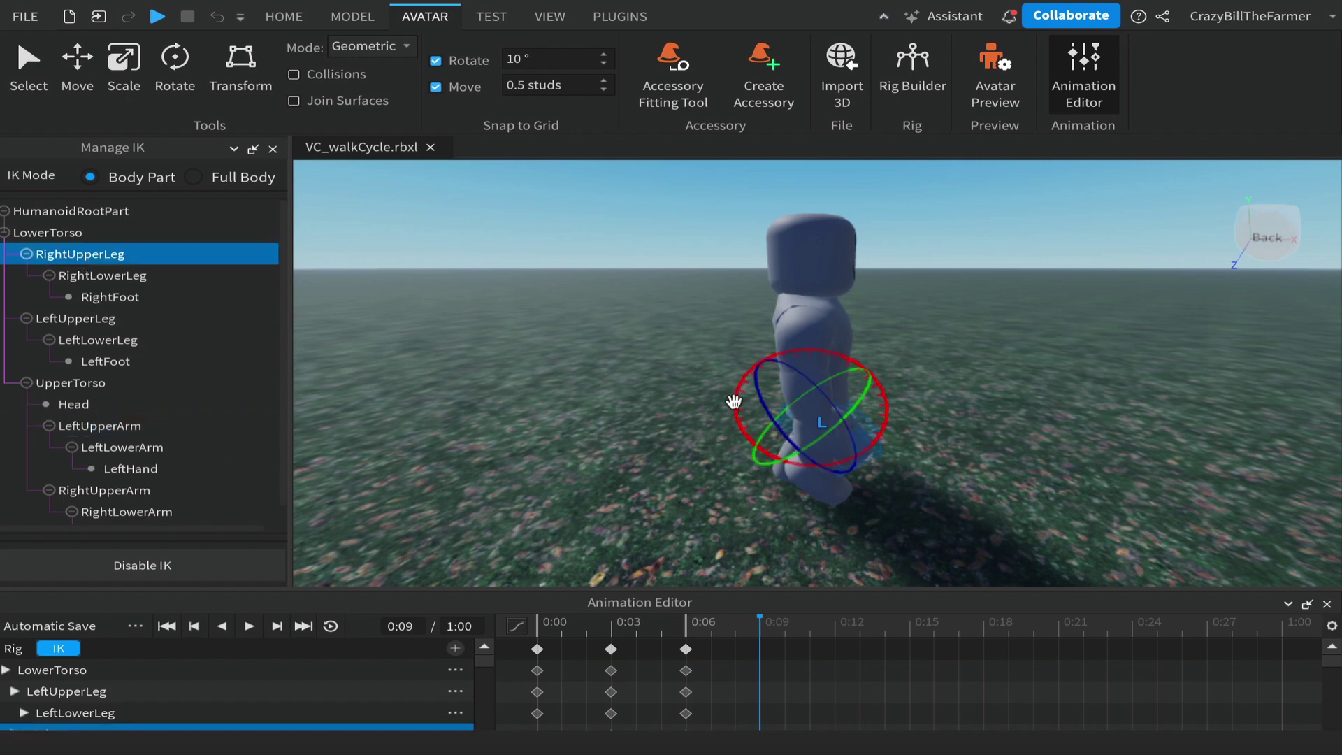
left_click_drag(738, 408, 748, 436)
left_click(108, 280)
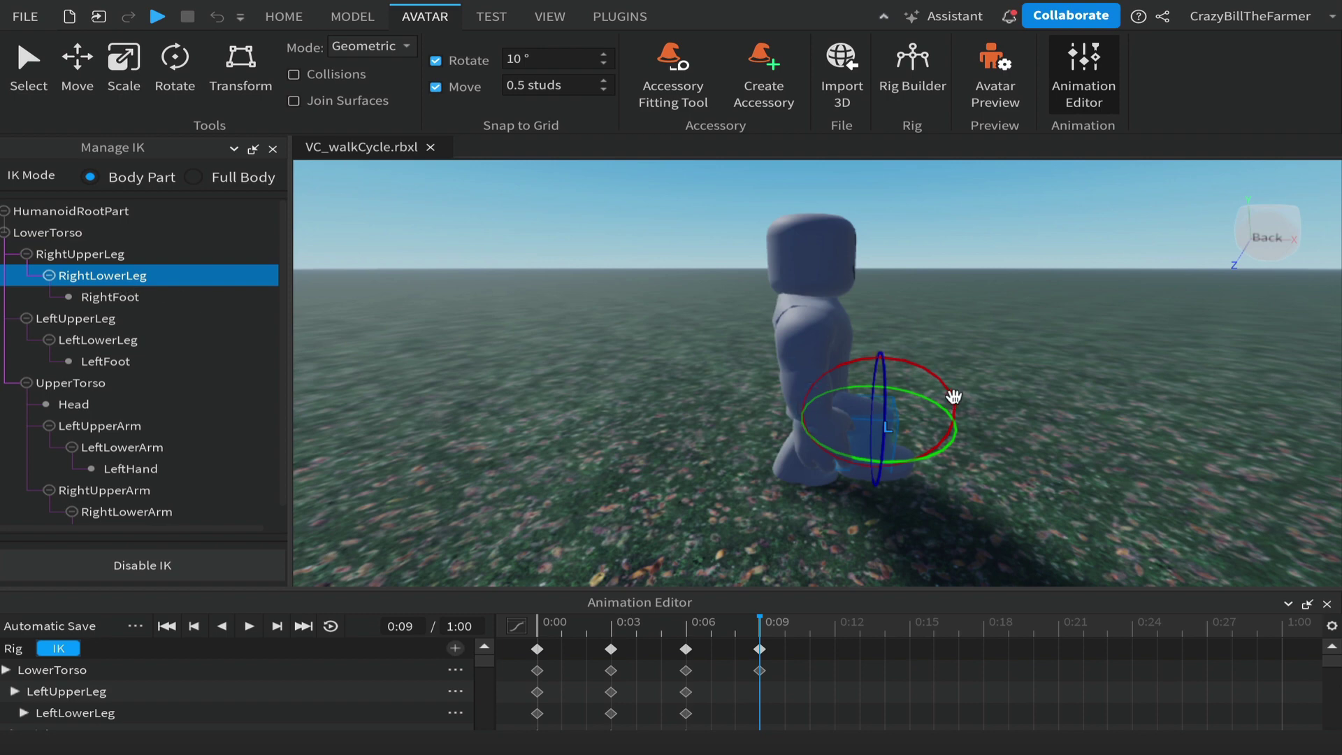
left_click_drag(947, 391, 955, 410)
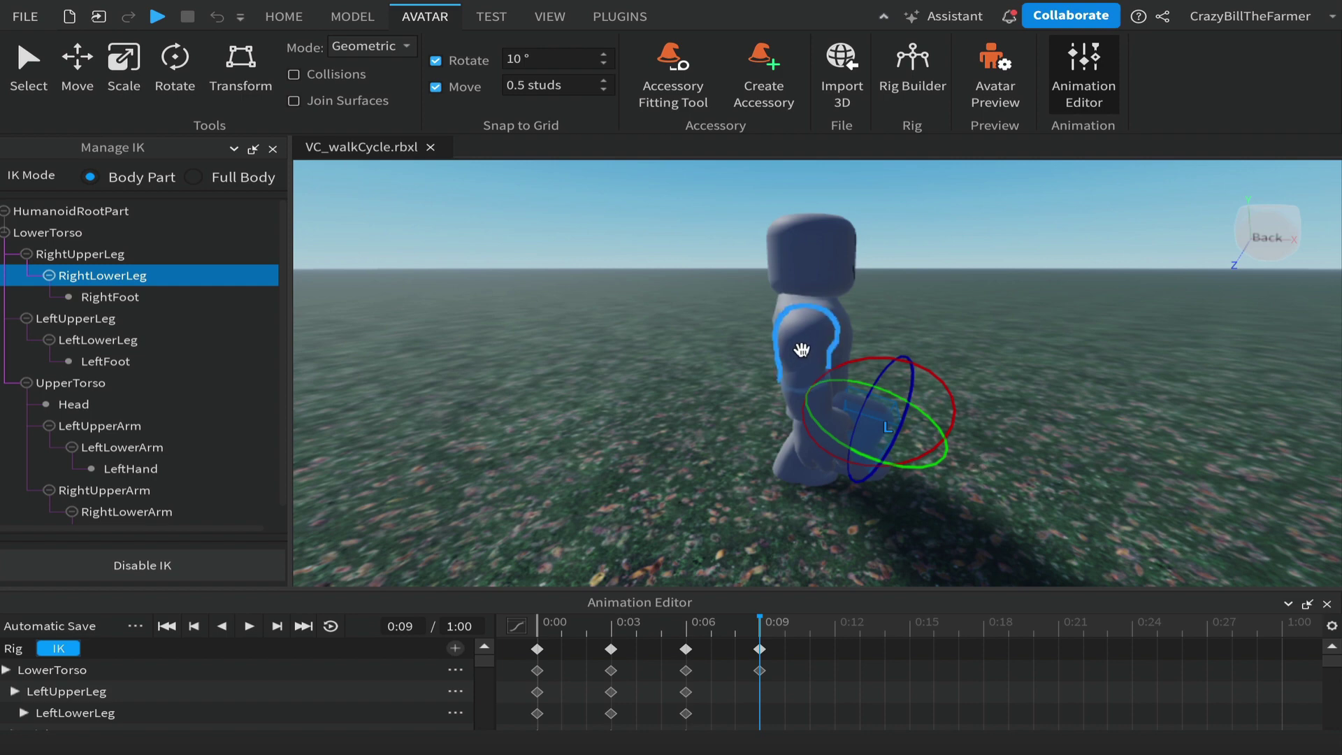
Step: Swing RightUpperArm backward at 0:09 until the right hand trails behind the hip
left_click(109, 492)
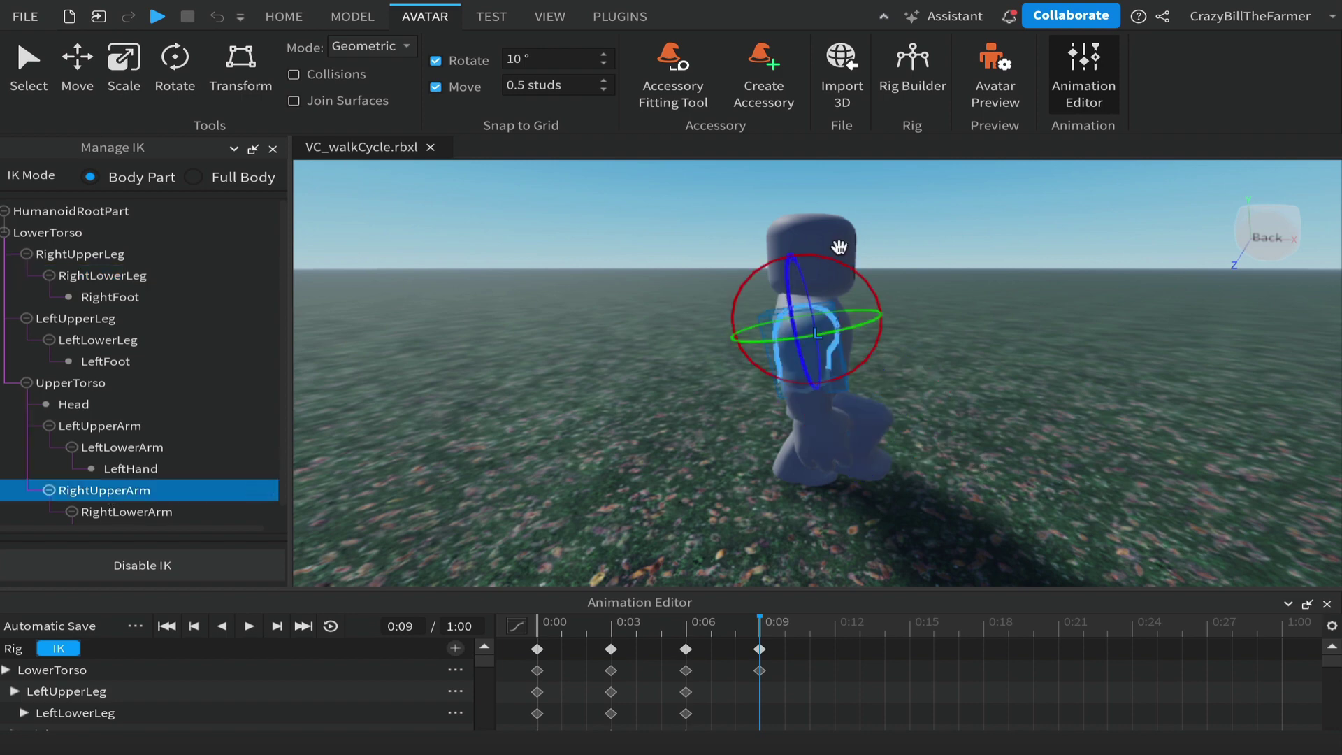
left_click_drag(868, 296, 868, 313)
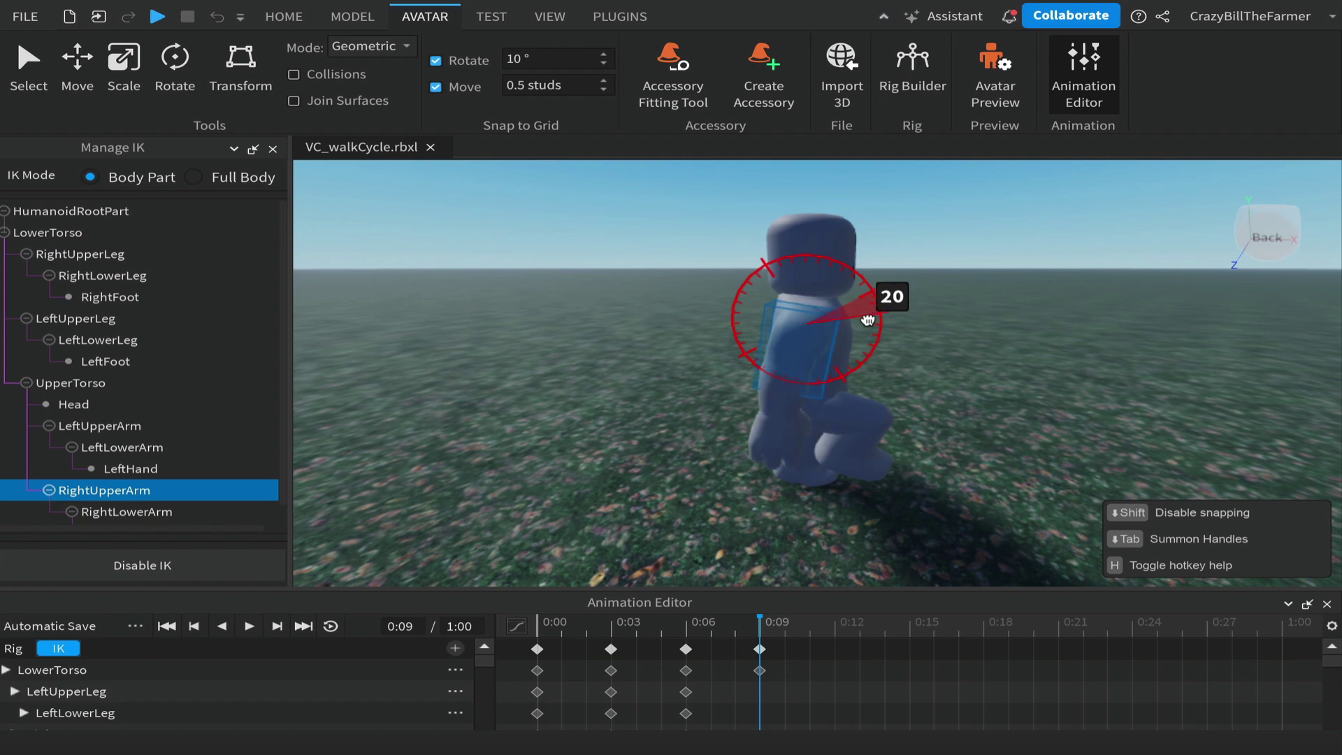
left_click_drag(867, 320, 868, 327)
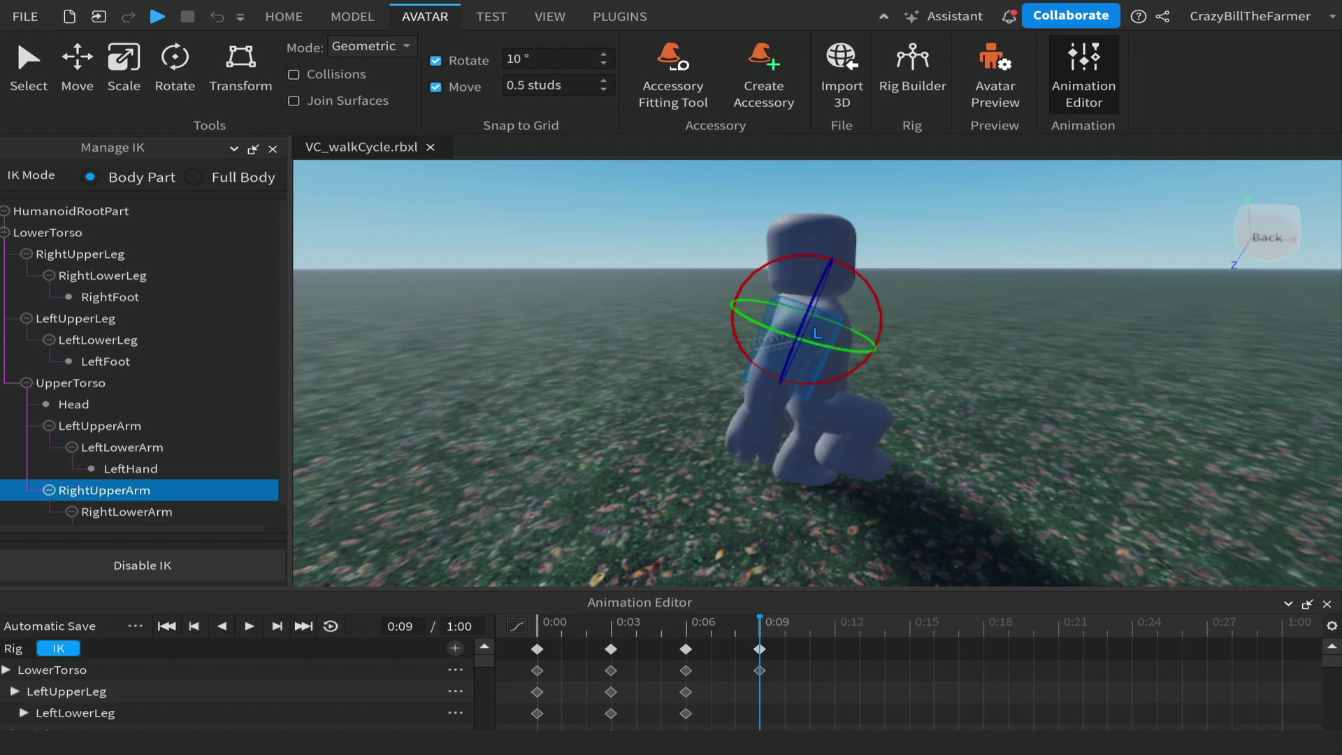
Step: Bend RightLowerArm forward at the elbow at 0:09 so the right hand comes closer to the hip
left_click(105, 511)
left_click_drag(718, 328, 719, 346)
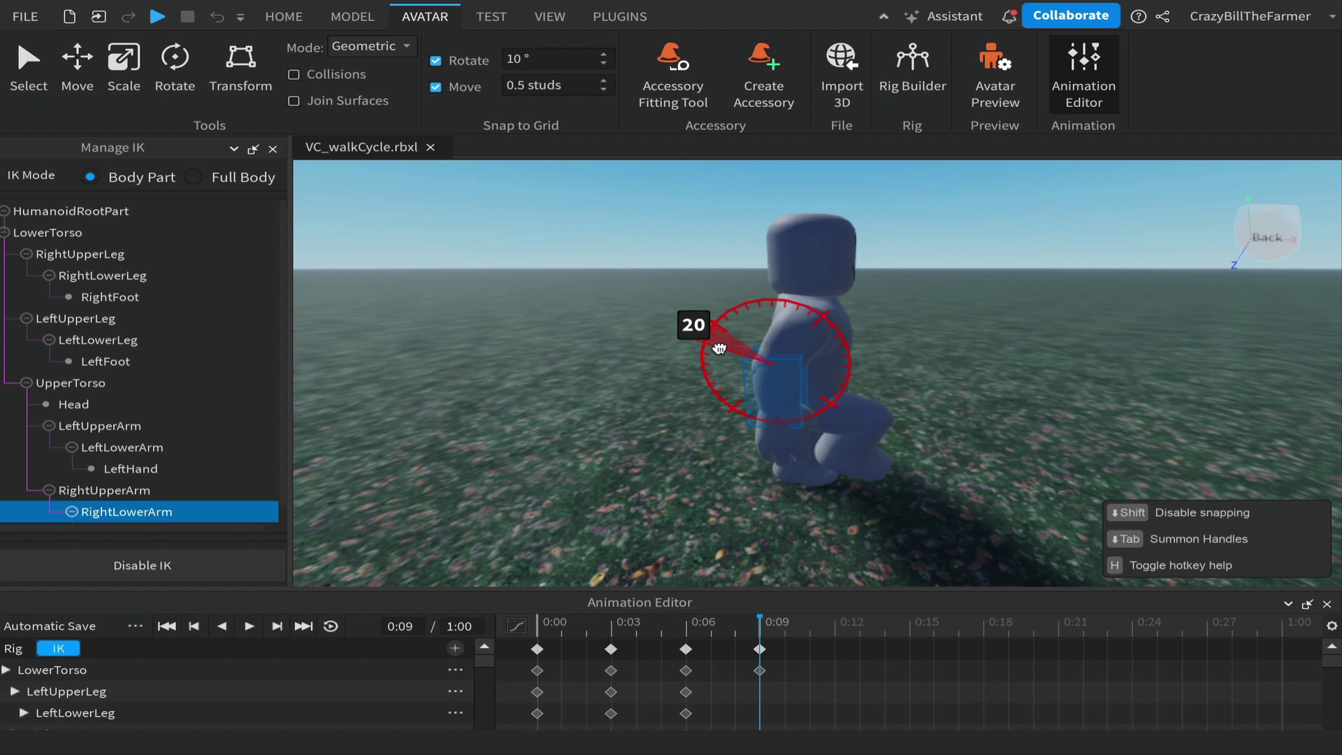
left_click_drag(719, 346, 719, 347)
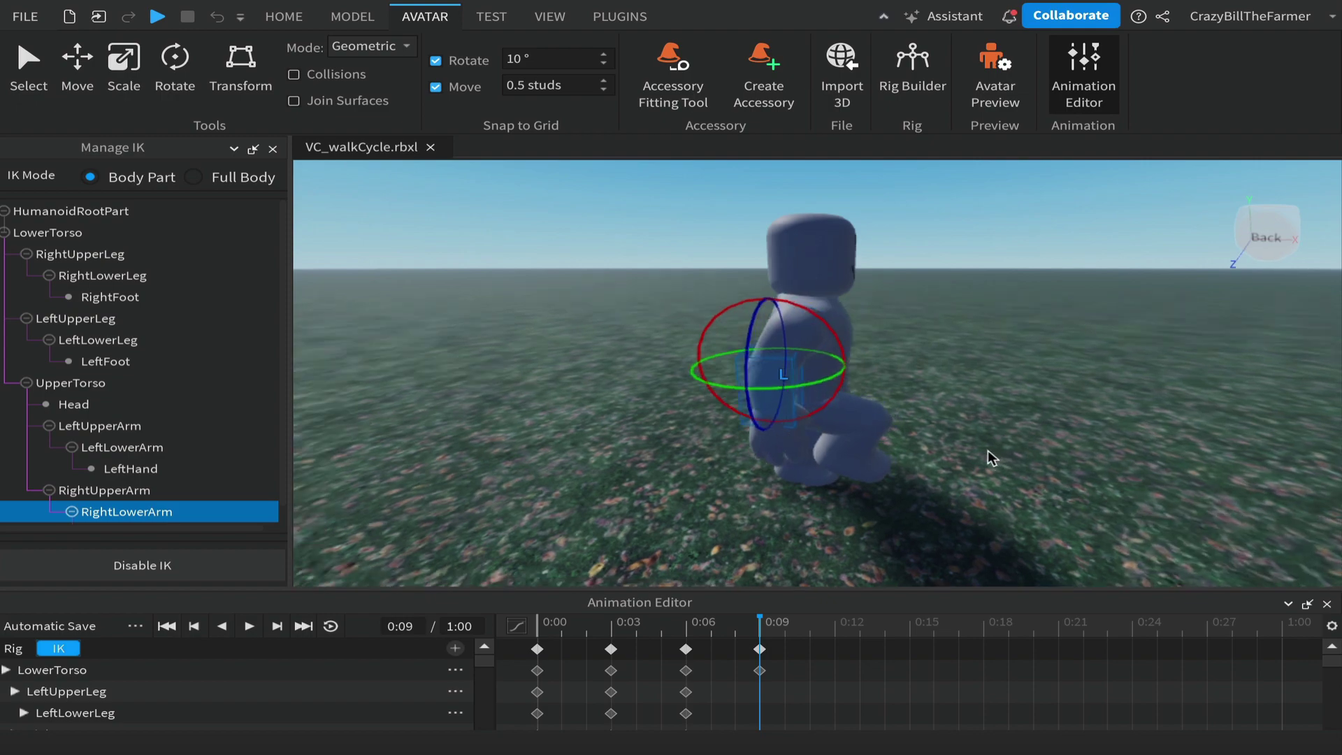
Step: Swing LeftUpperLeg backward at 0:09 so the left foot trails behind the body
right_click_drag(988, 450, 991, 450)
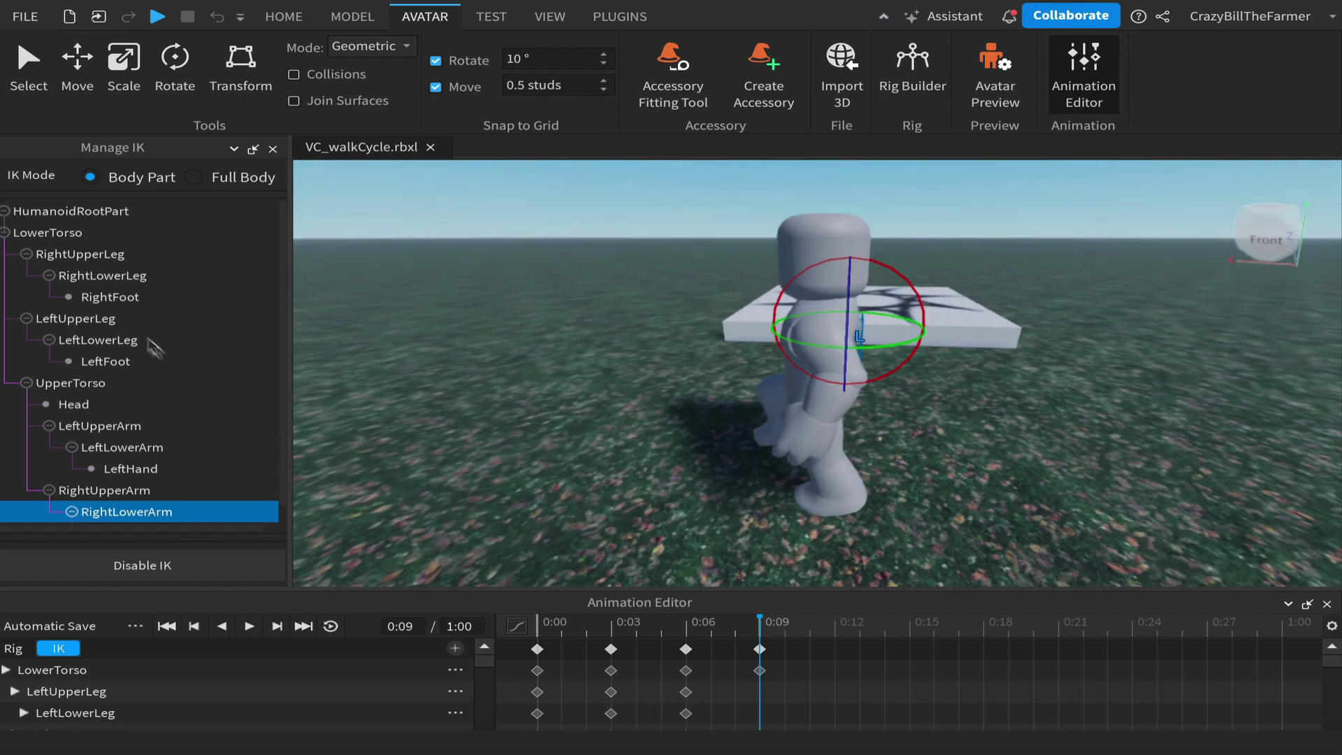
left_click(60, 320)
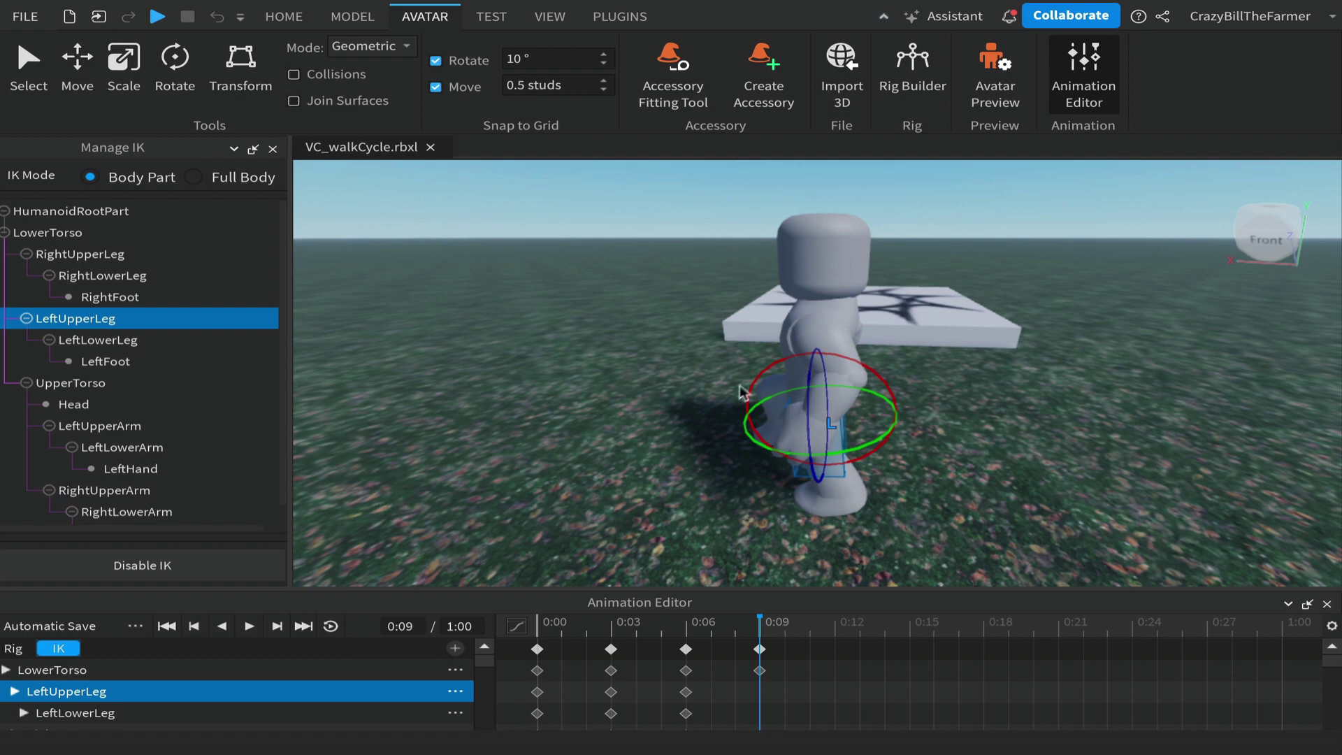
left_click_drag(753, 378, 757, 394)
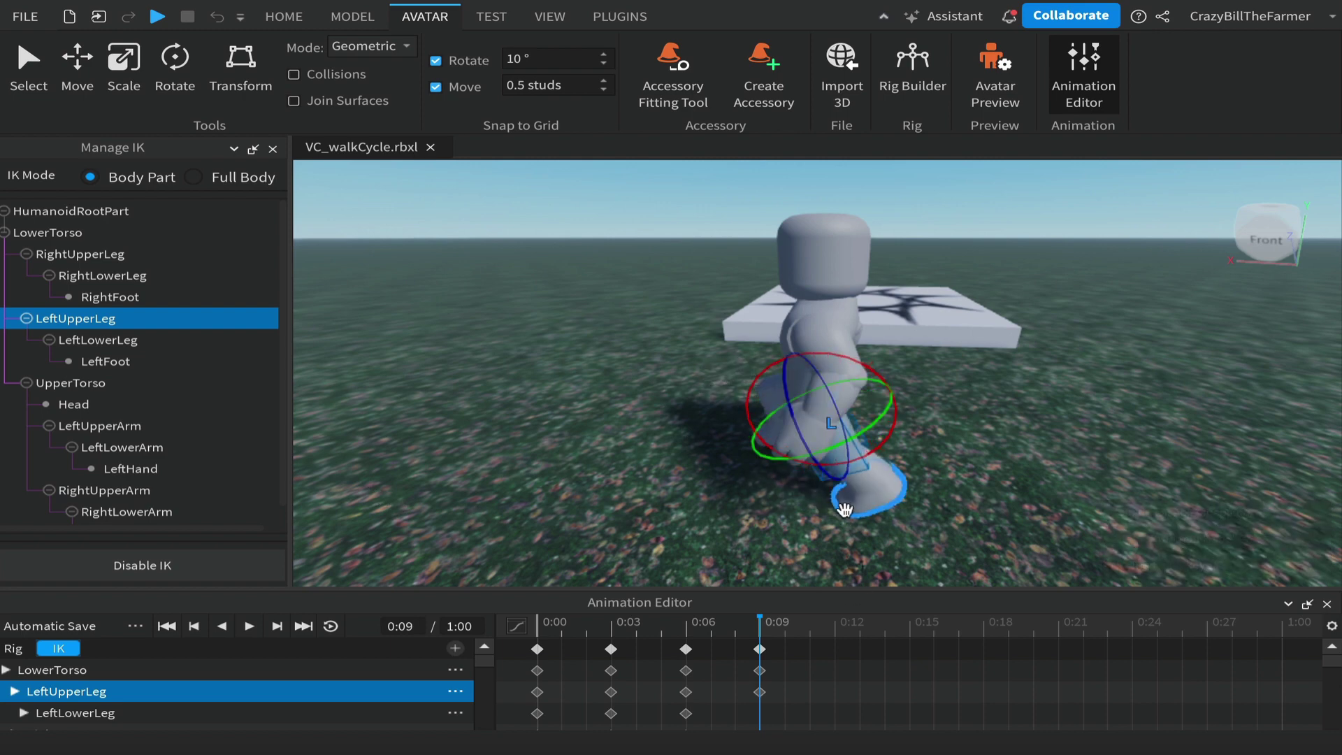
Step: Swing LeftUpperArm forward at 0:09 until the left hand is in front of the torso, completing the pose
right_click_drag(919, 556, 920, 559)
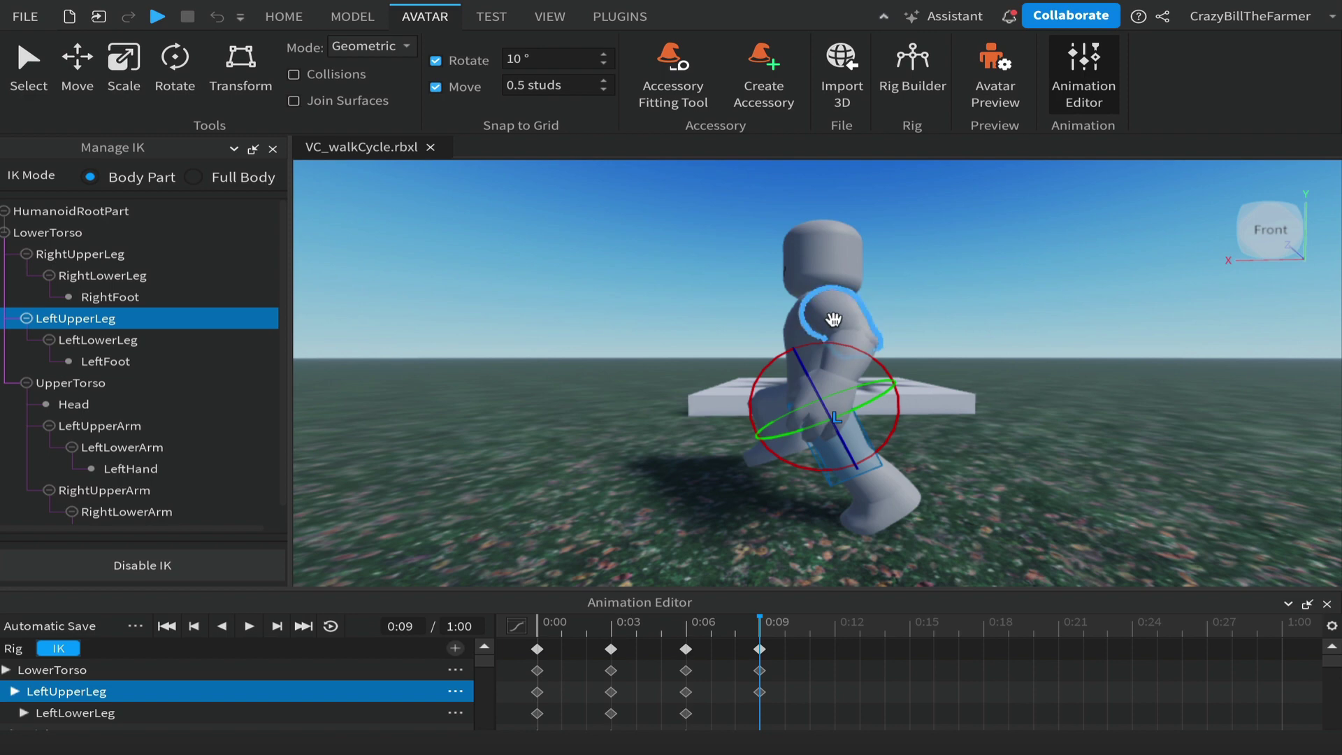
left_click(90, 426)
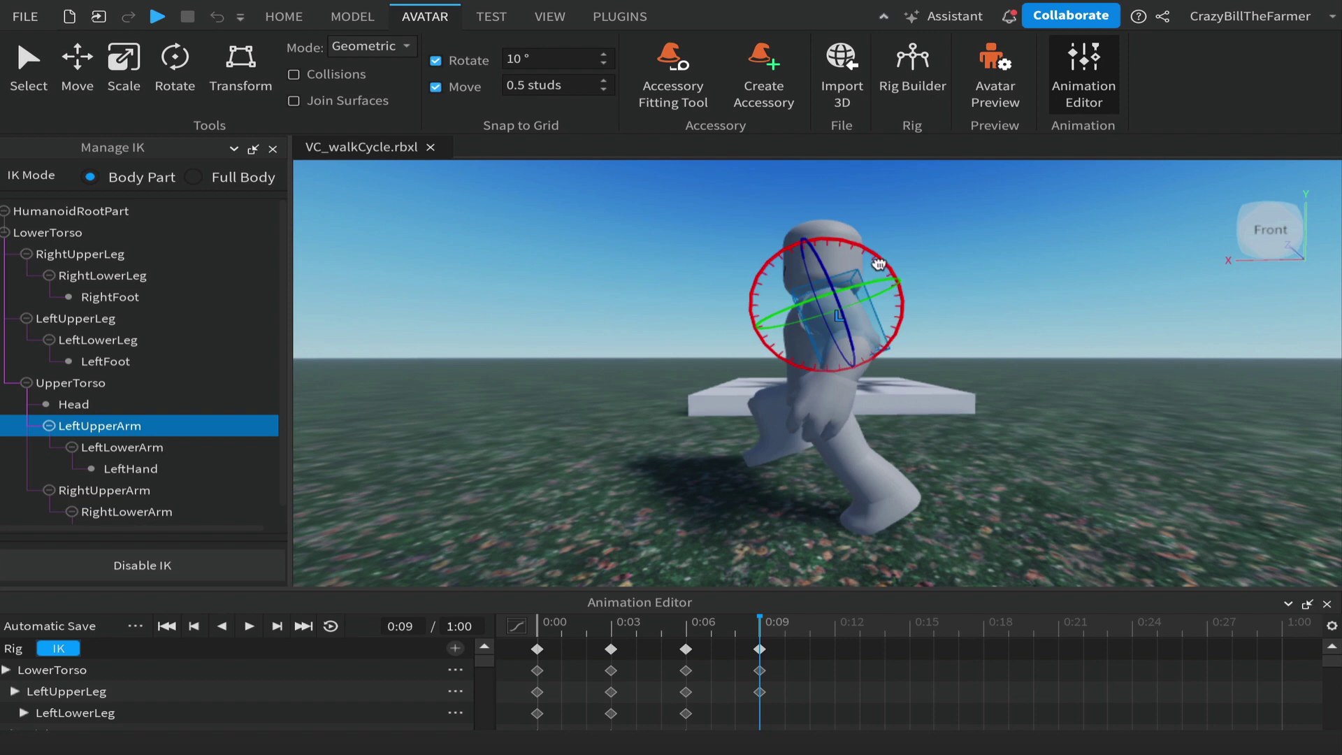
left_click_drag(877, 263, 884, 290)
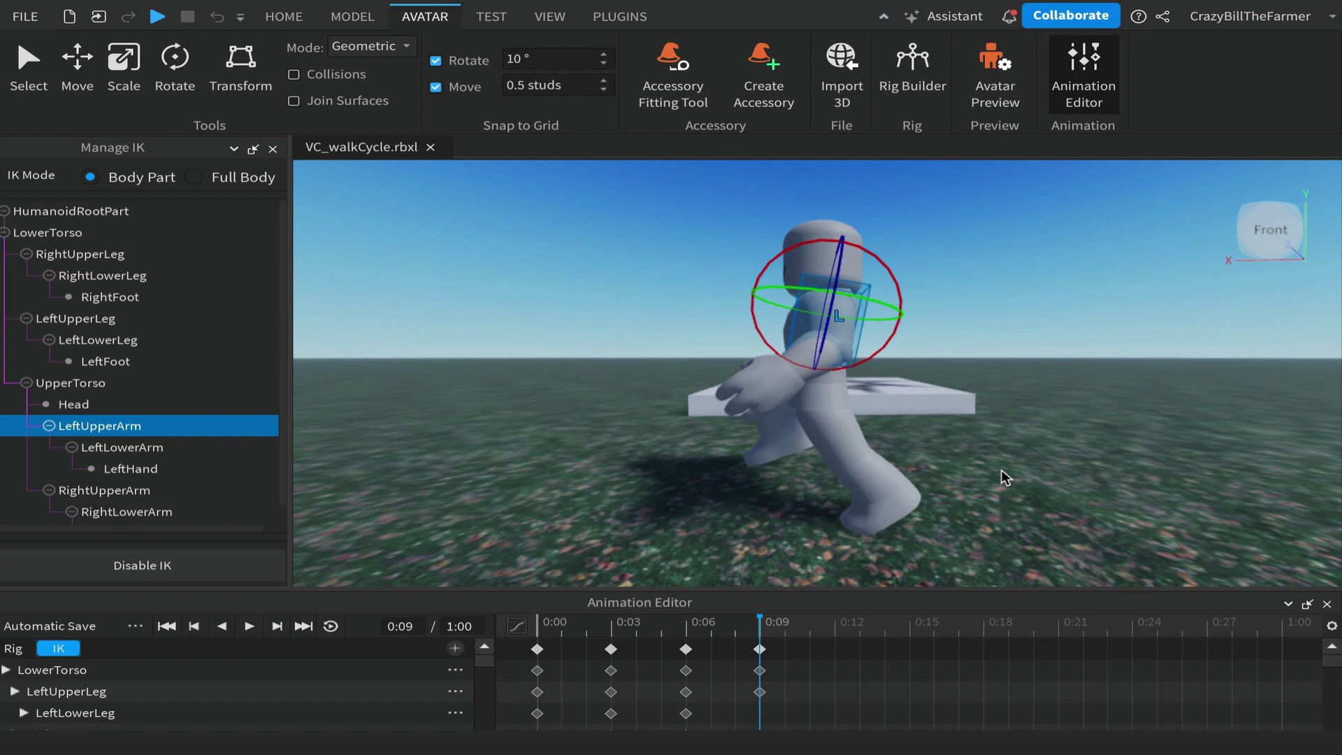
right_click_drag(1000, 468, 1000, 468)
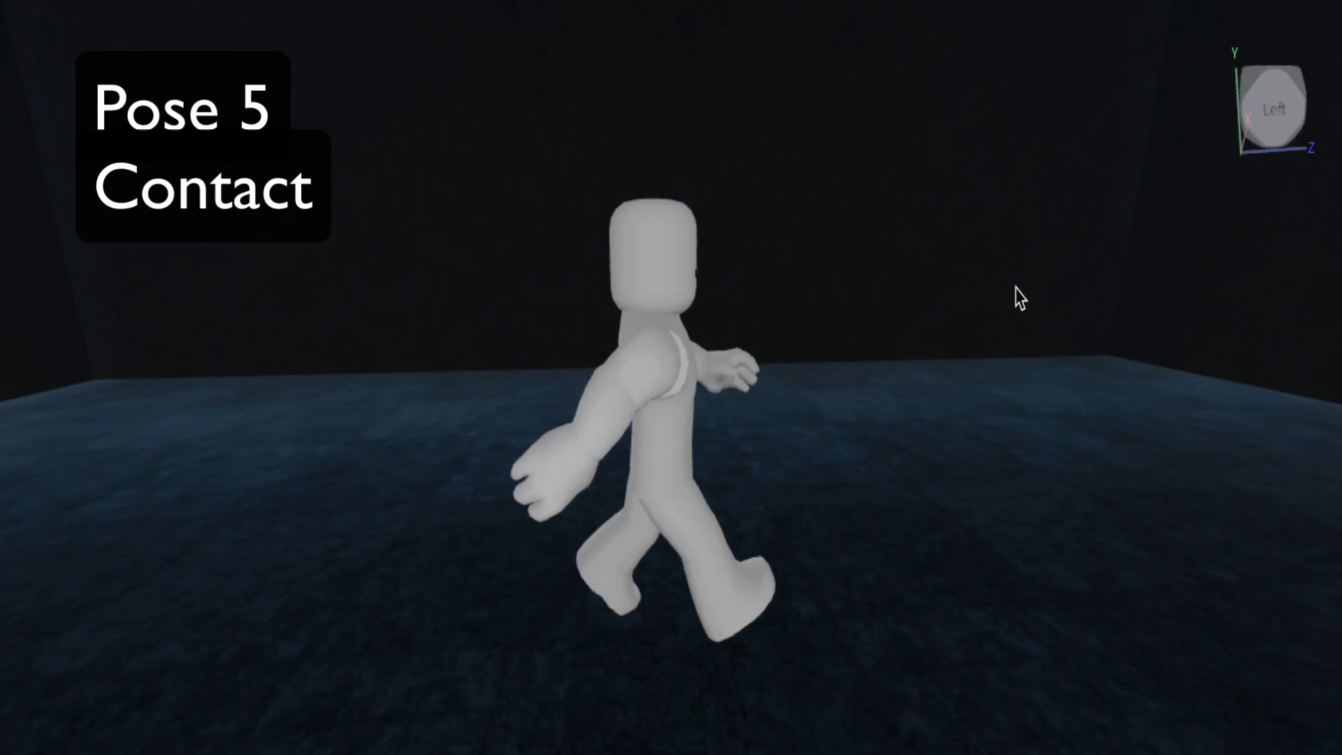
Step: Following the Pose 5 Contact reference, move the playhead to 0:12 and rotate RightLowerLeg forward to straighten the right knee
right_click_drag(1020, 297, 1021, 297)
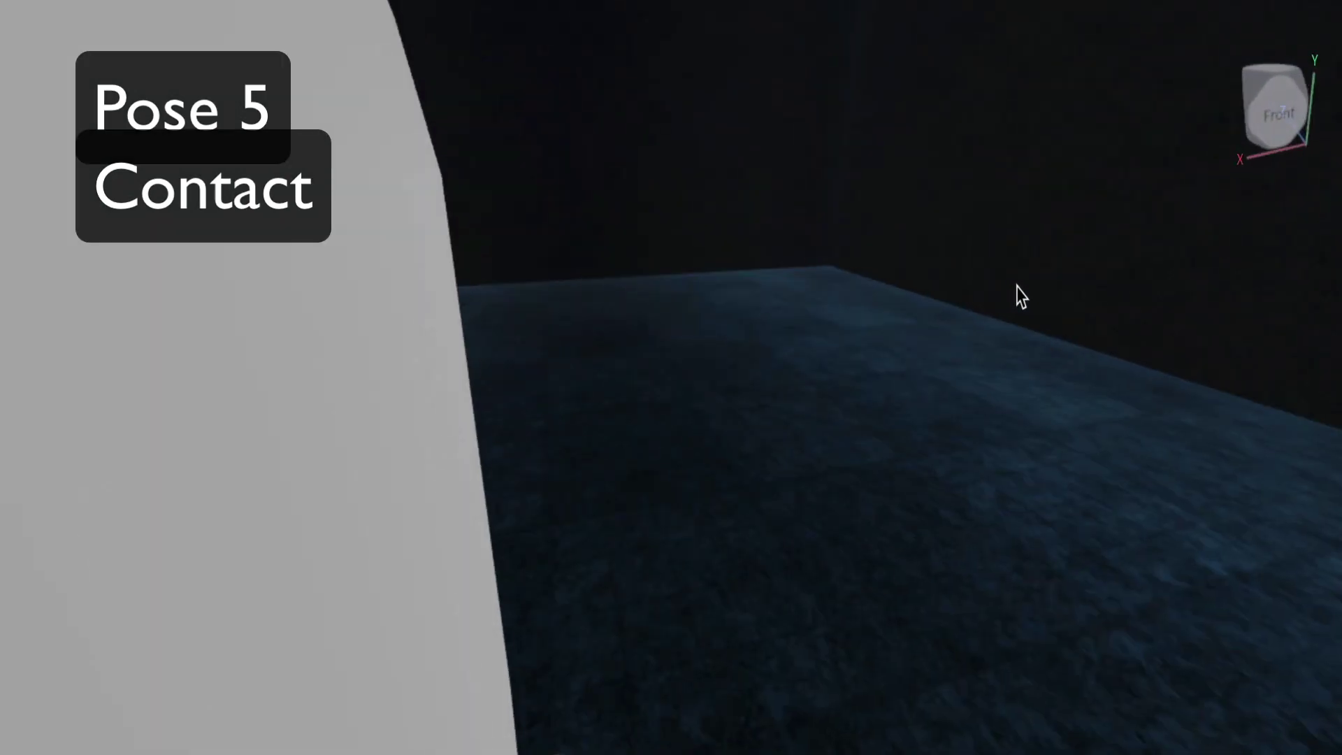
key("s")
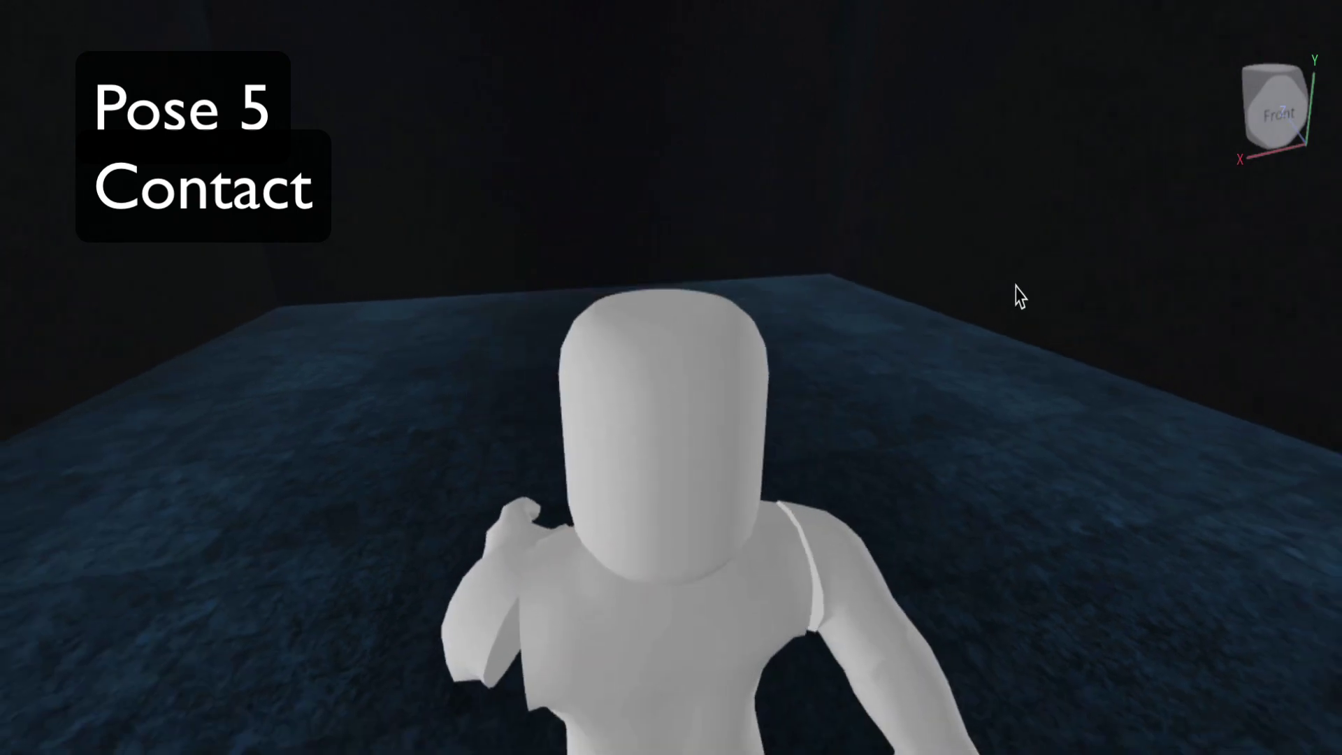
right_click_drag(1020, 297, 1016, 294)
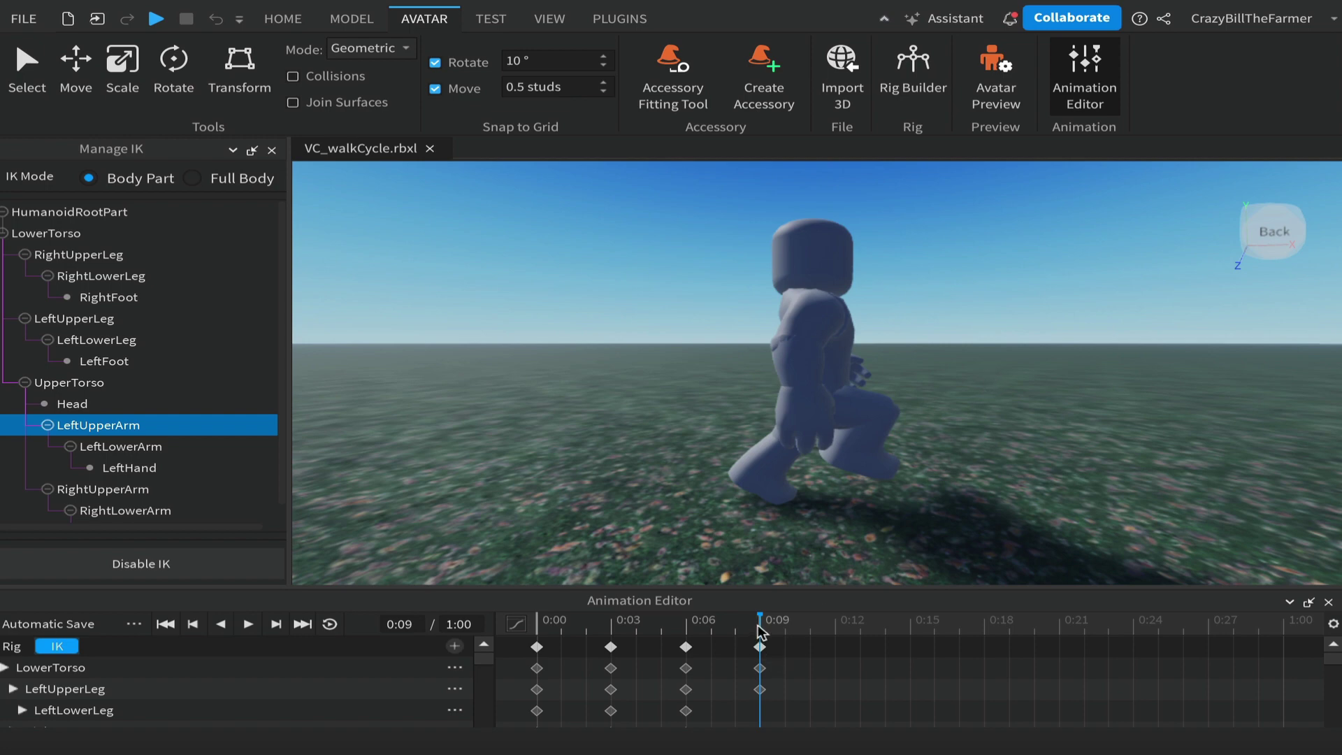
left_click(835, 627)
left_click(537, 622)
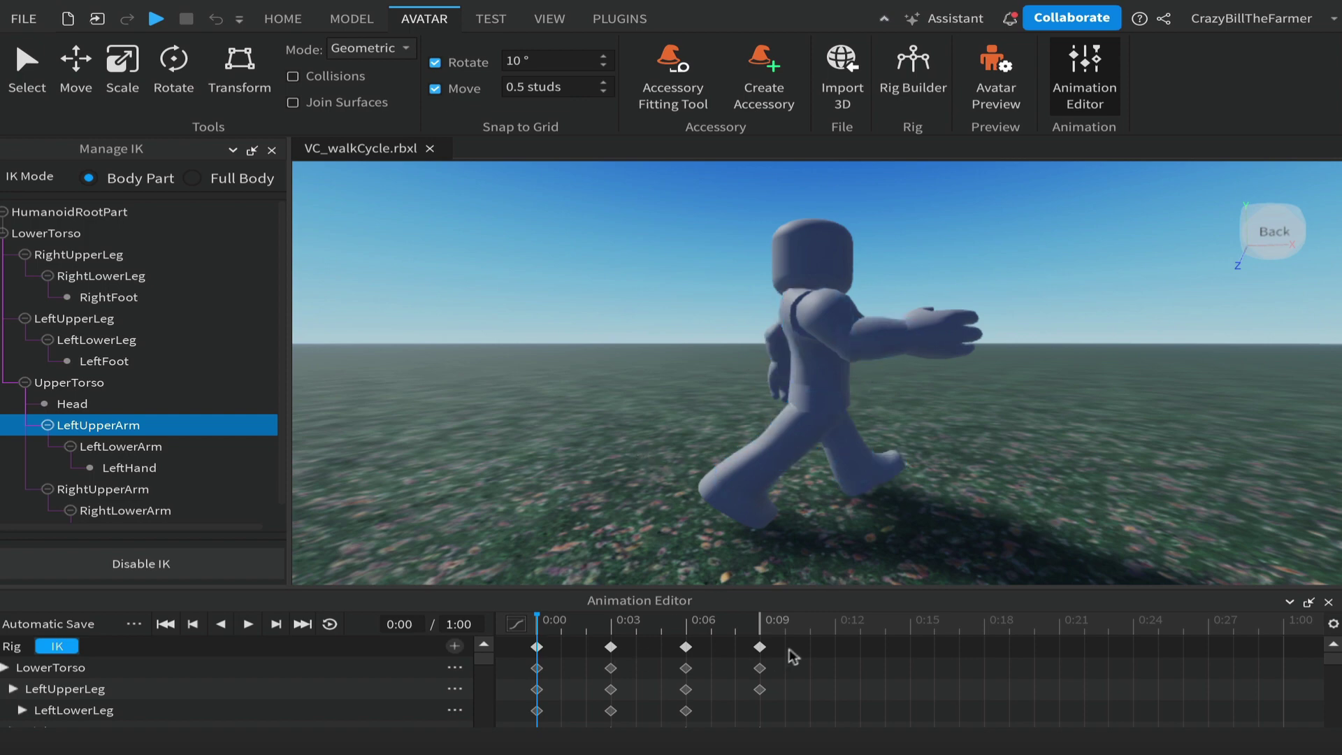
left_click(835, 630)
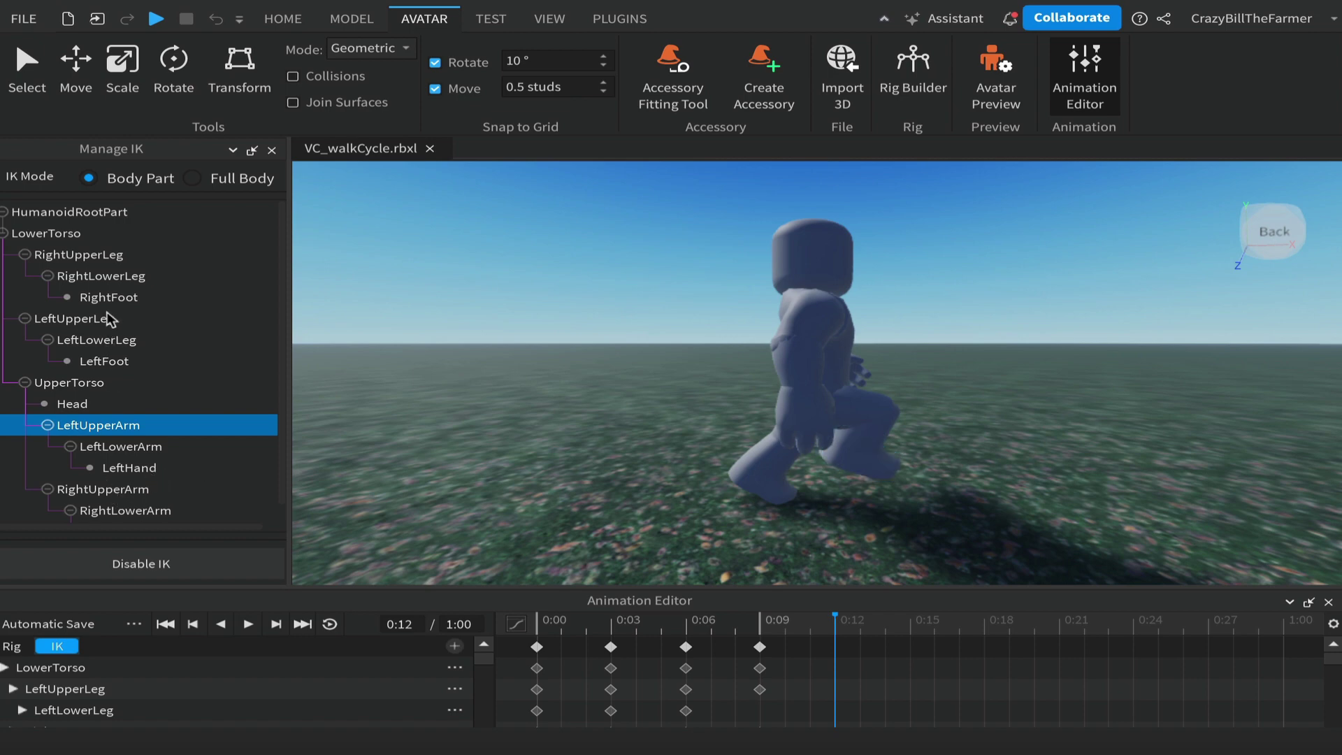
left_click(110, 282)
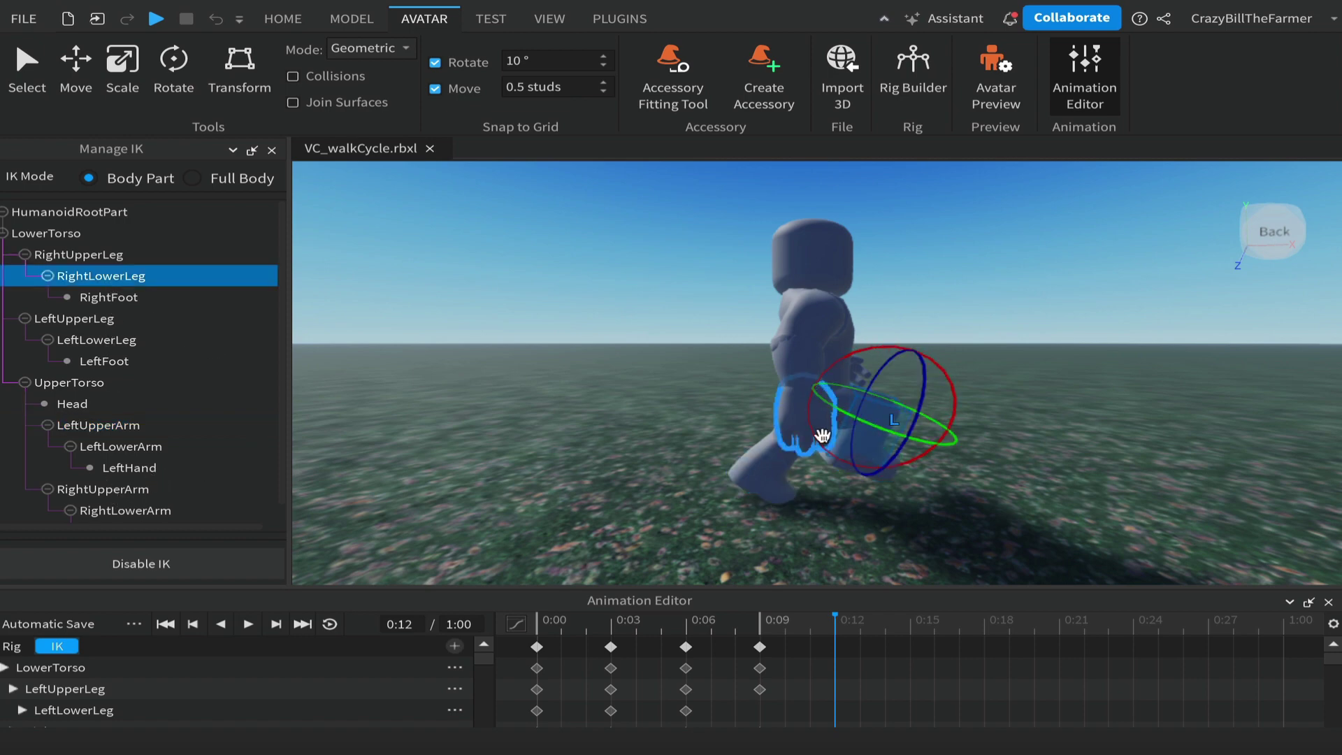
left_click_drag(809, 443, 909, 492)
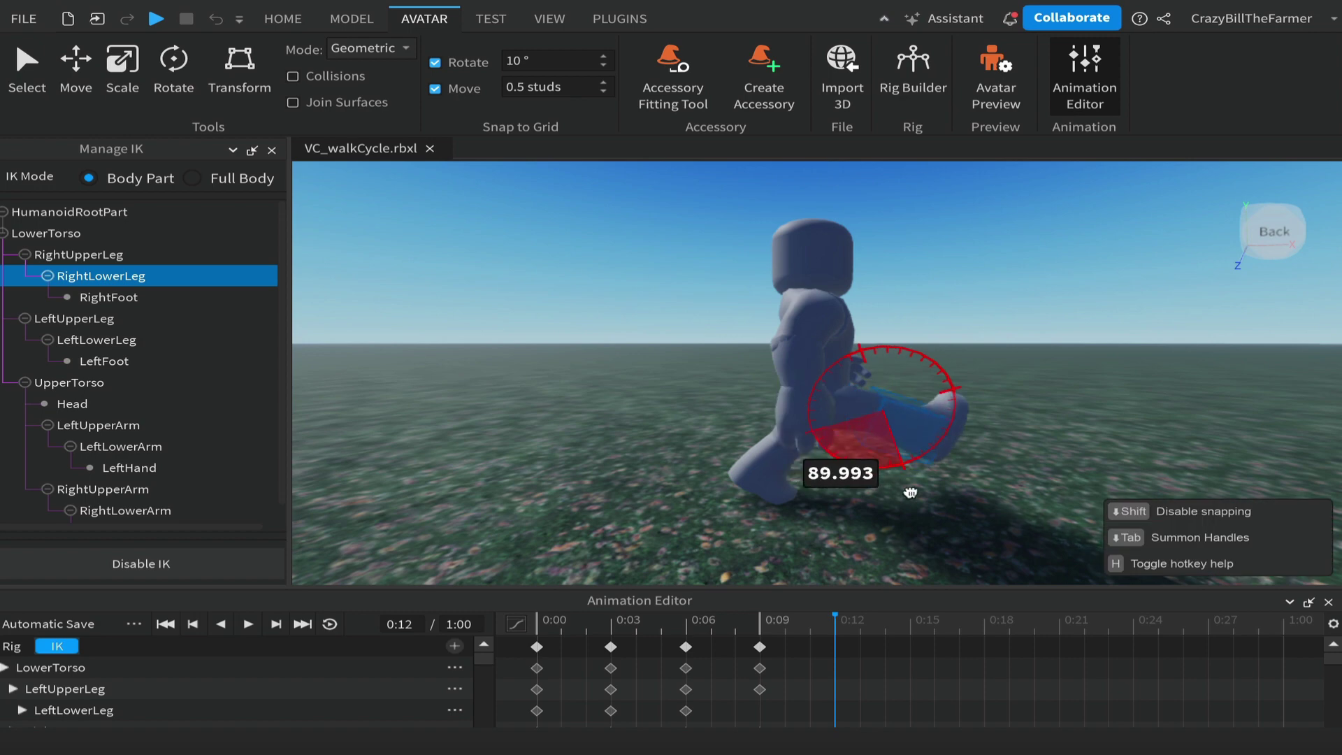
mouse_move(892, 490)
left_mouse_down()
mouse_move(934, 489)
mouse_move(891, 491)
left_mouse_up()
Step: Lower RightUpperLeg so the front foot nears the ground at 0:12, and swing RightUpperArm backward behind the torso
left_click(82, 260)
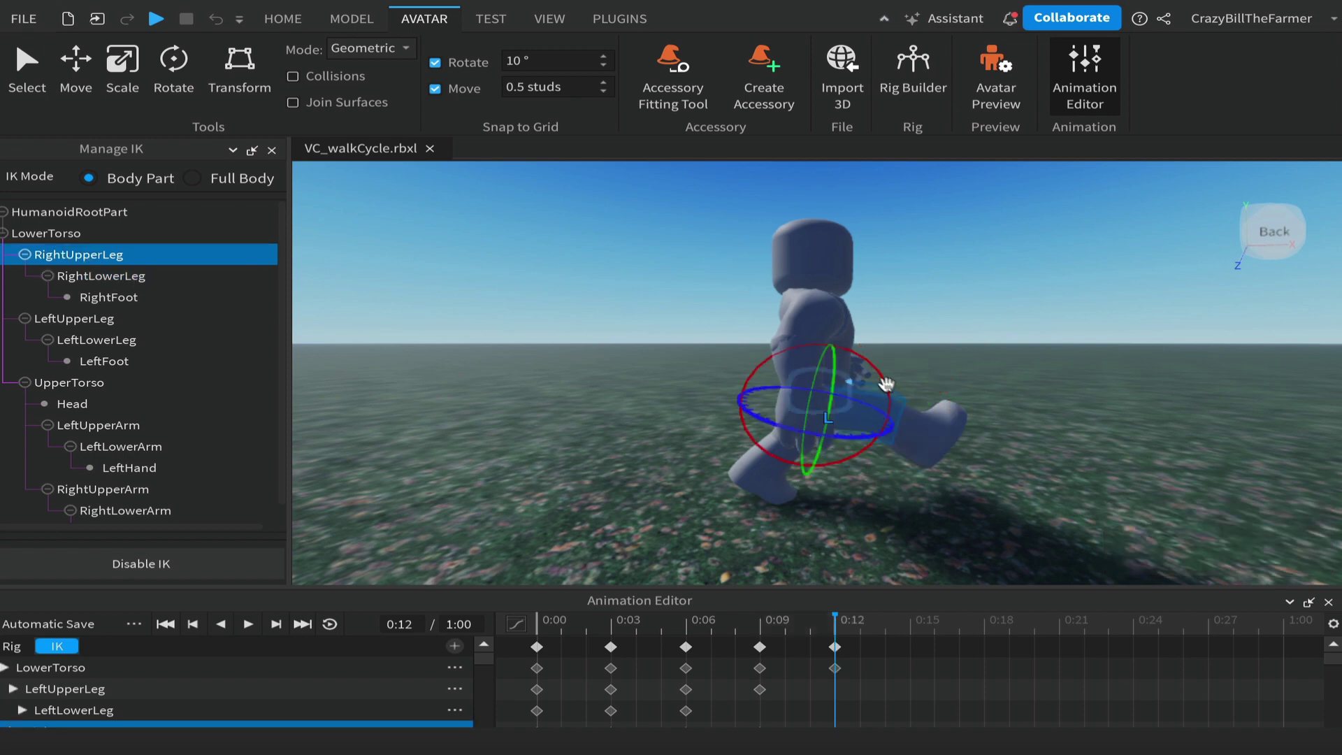
left_click_drag(882, 383, 885, 419)
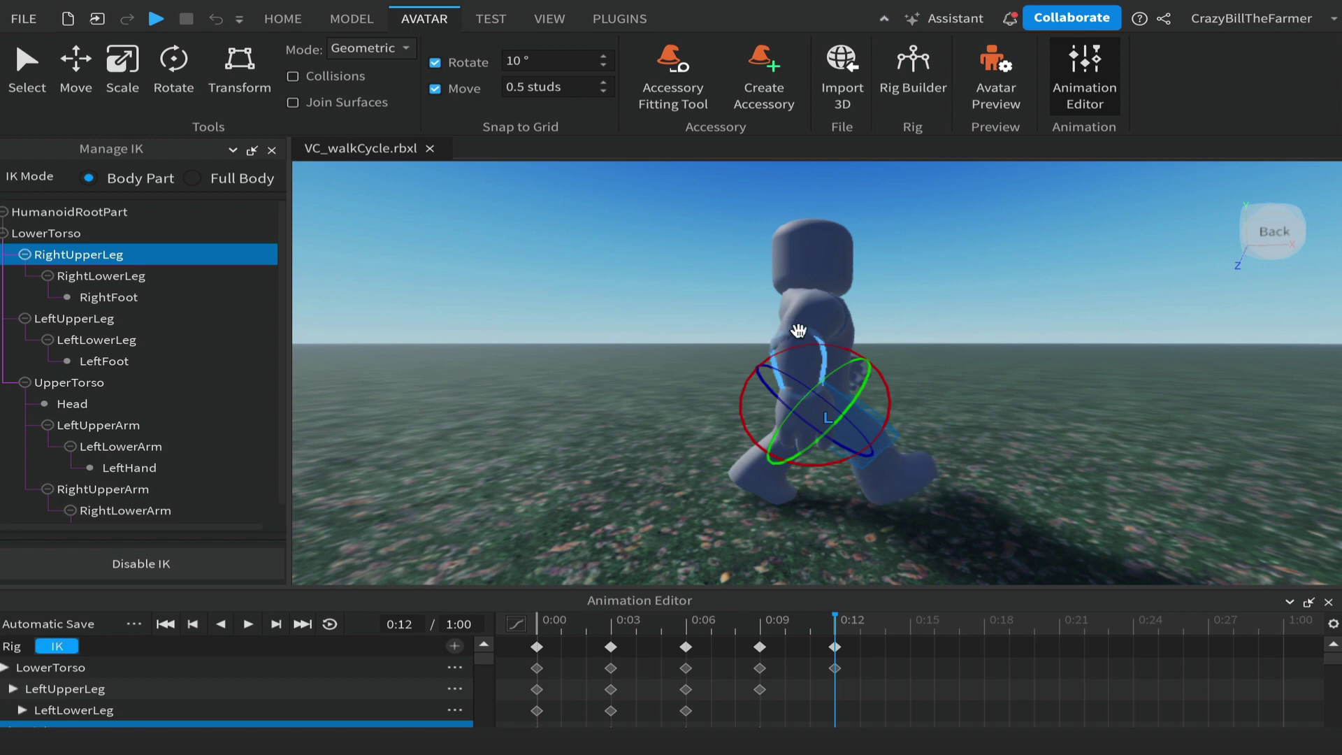
left_click(130, 491)
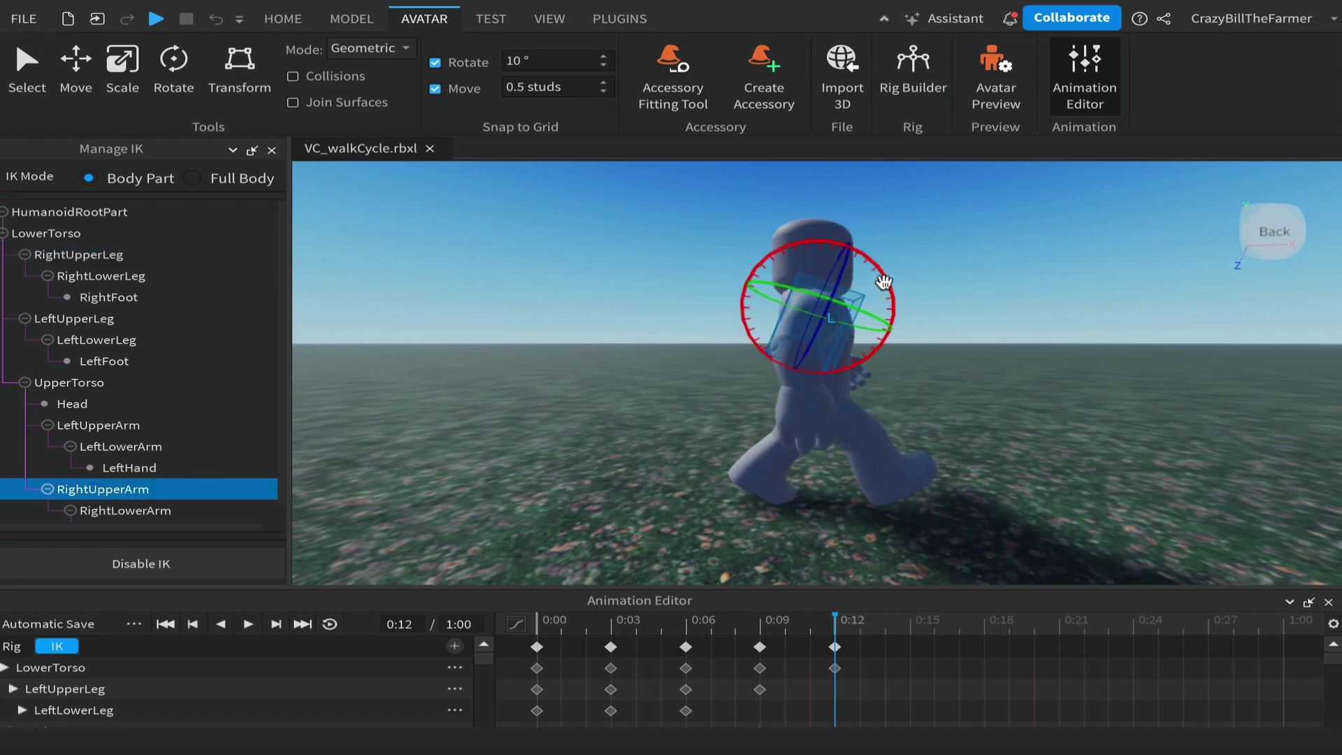
left_click_drag(884, 286, 885, 325)
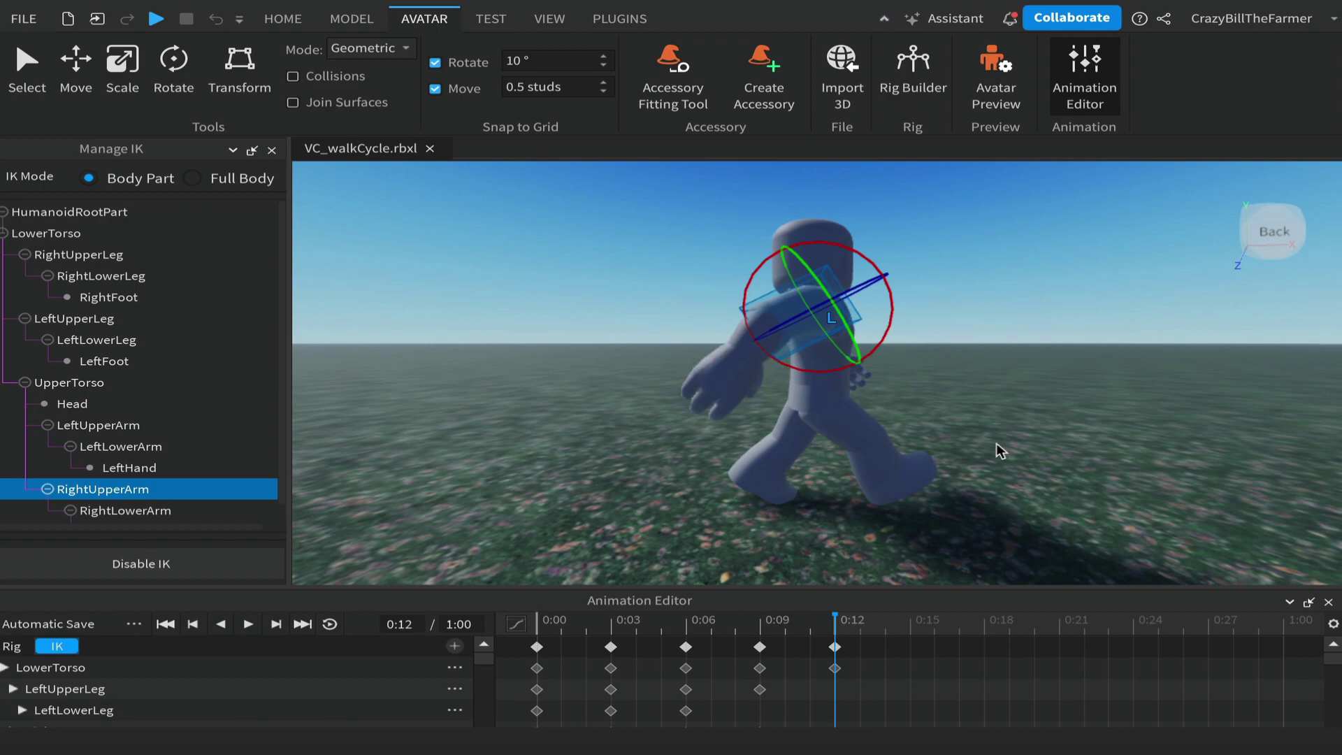
Step: Swing LeftUpperLeg backward about 10 degrees at 0:12
right_click_drag(992, 442, 1000, 451)
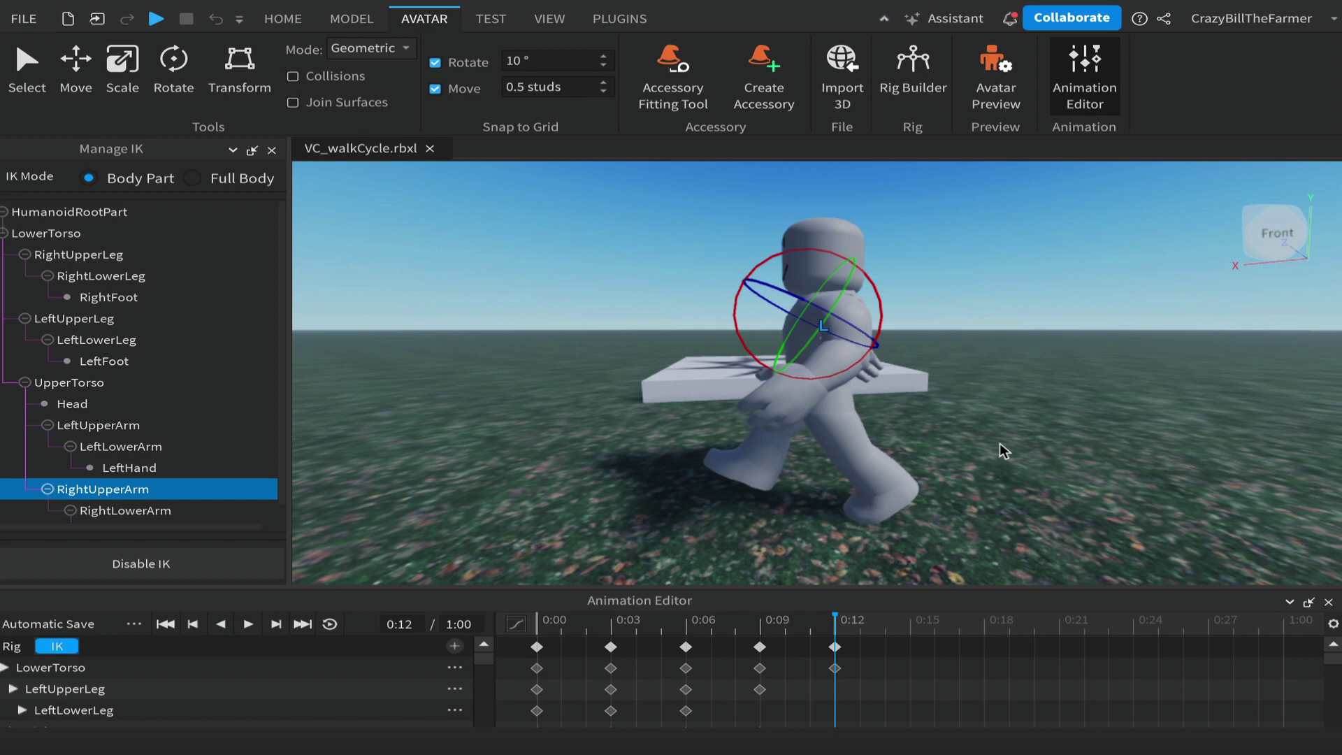
right_click_drag(1000, 448, 1002, 450)
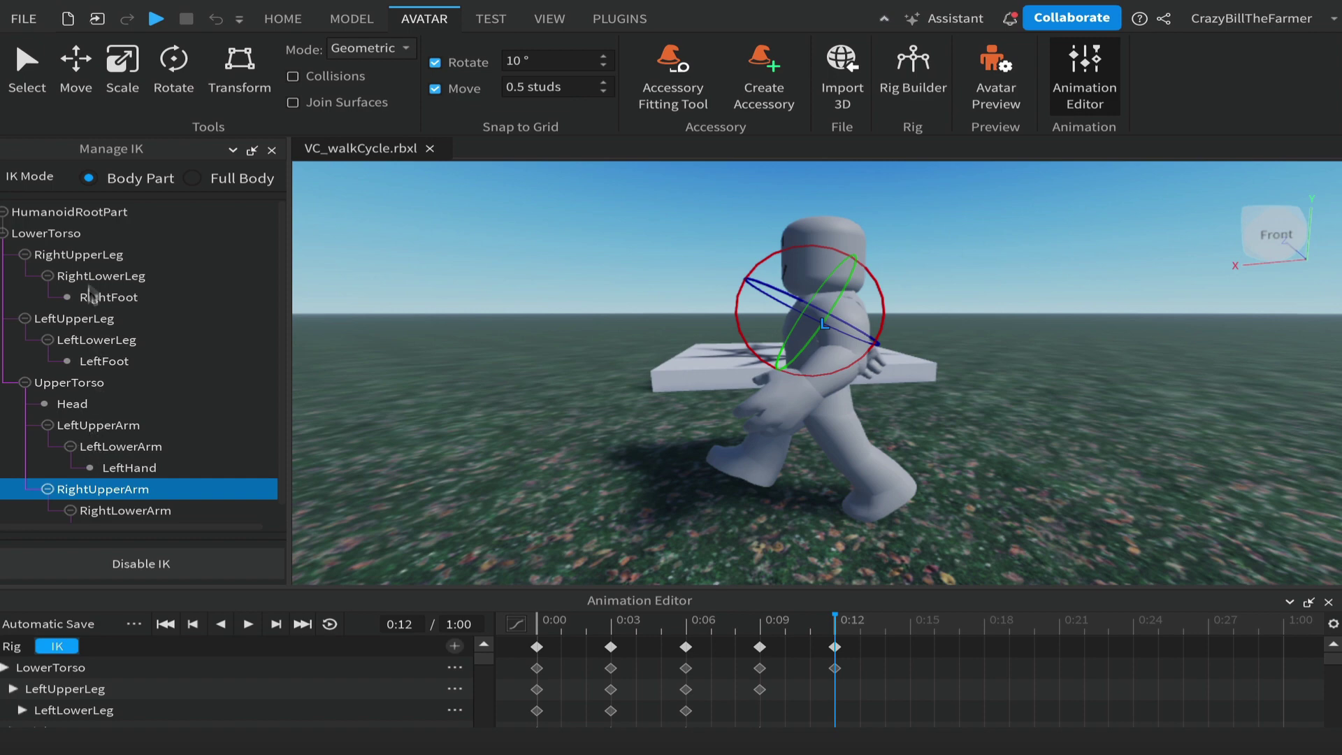
left_click(67, 320)
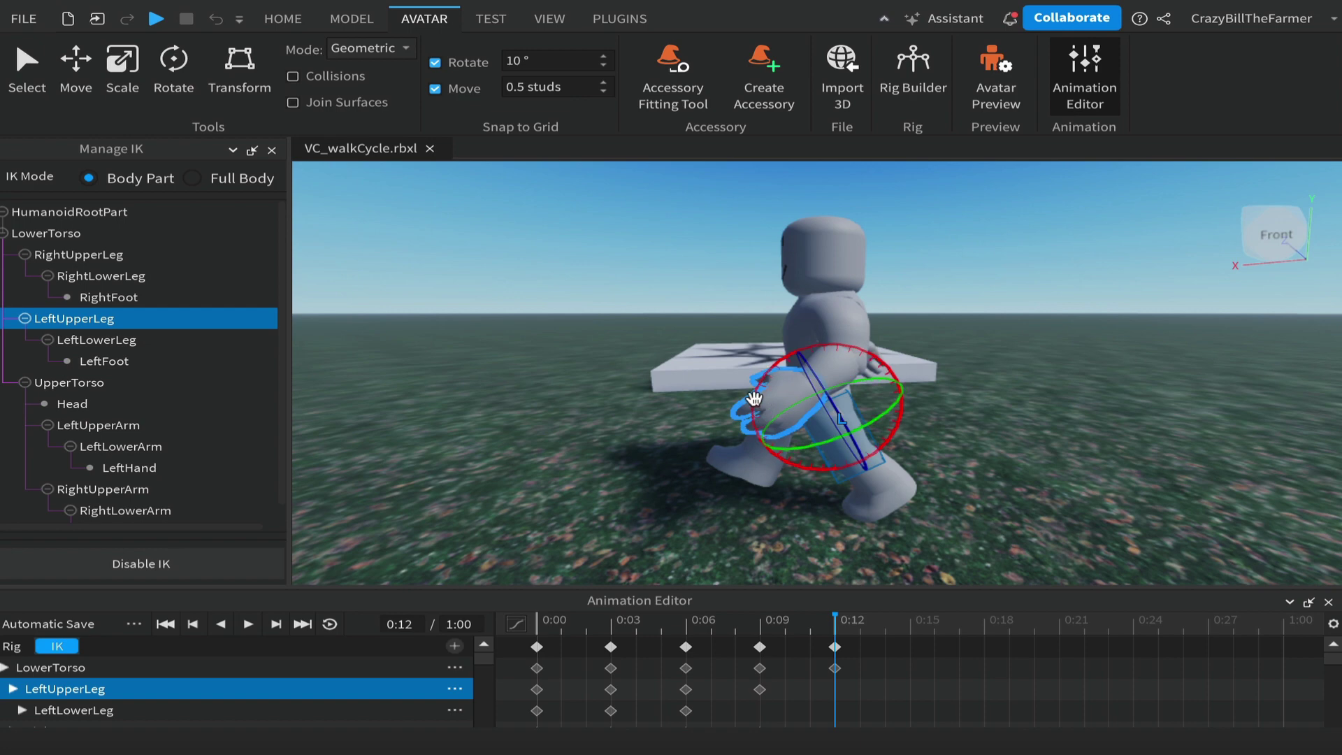
left_click_drag(763, 416, 760, 411)
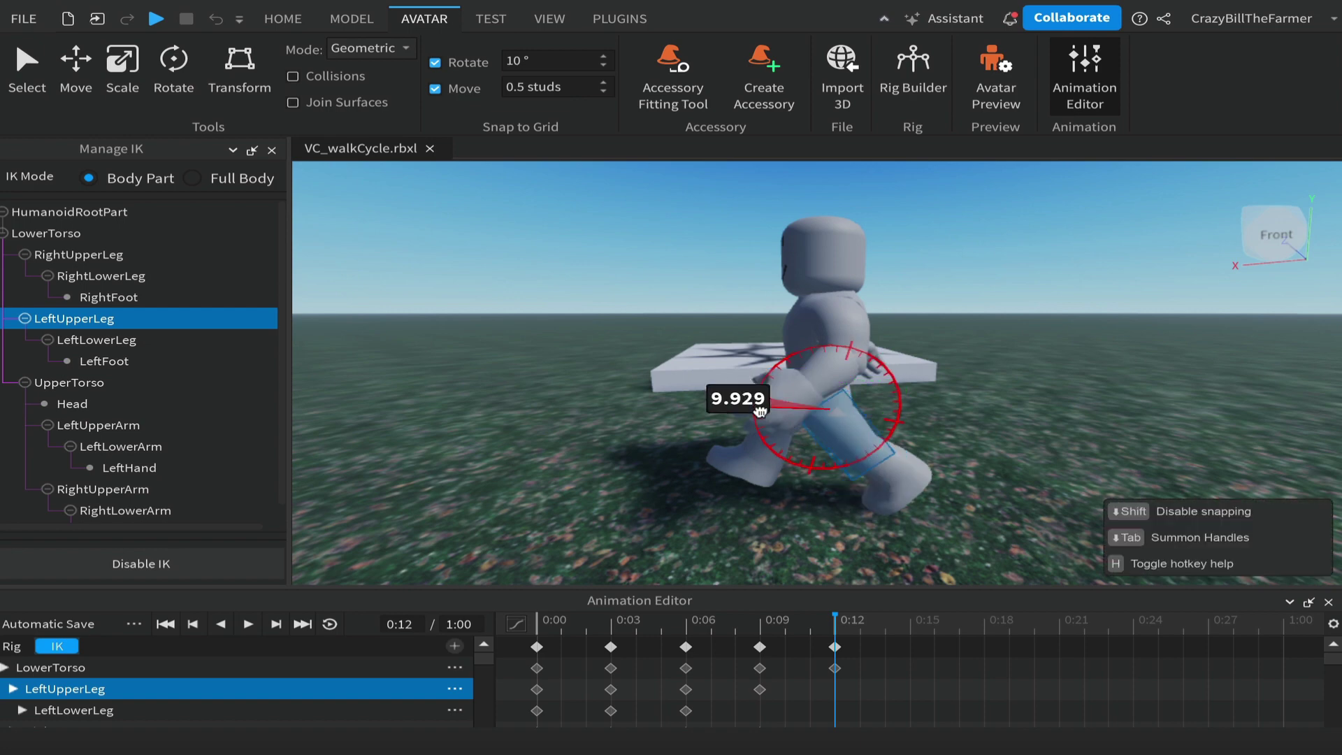
left_click_drag(759, 411, 761, 412)
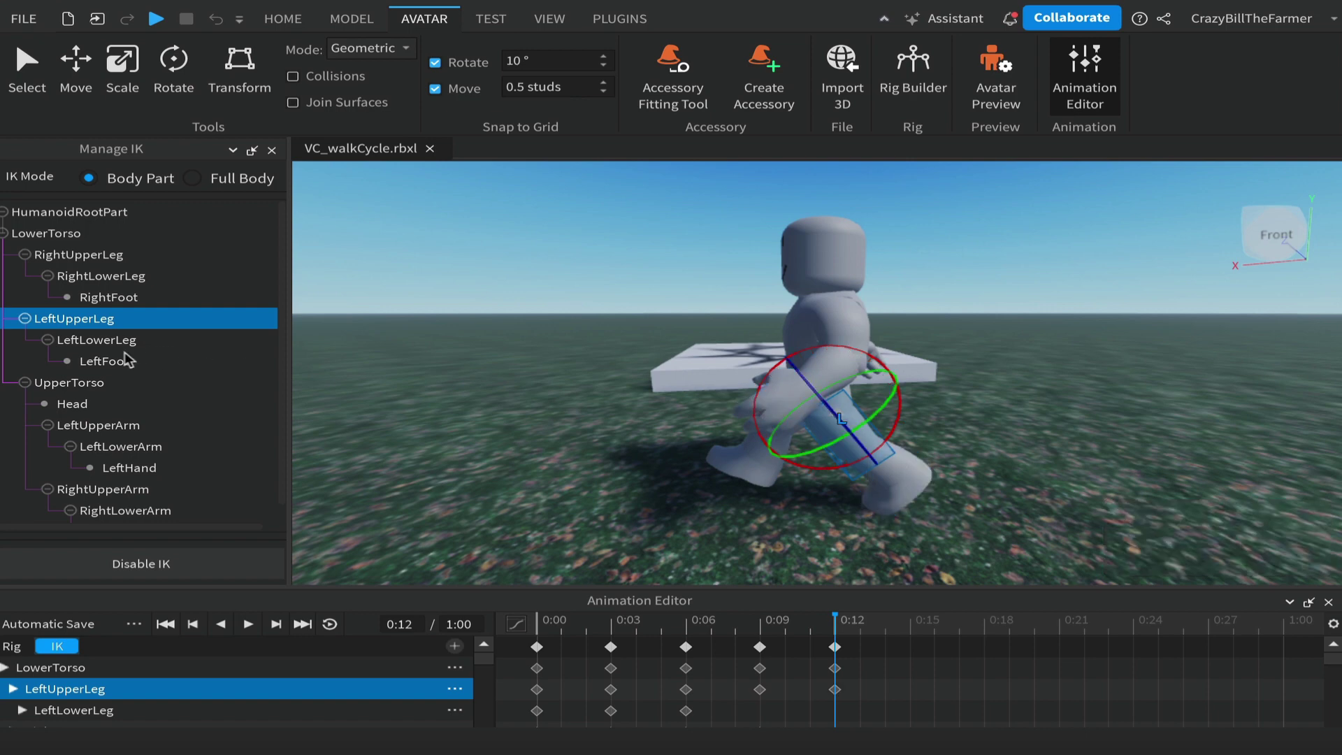
Step: Bend LeftLowerLeg back at the knee at 0:12, and bring LeftUpperLeg slightly forward again
left_click(104, 343)
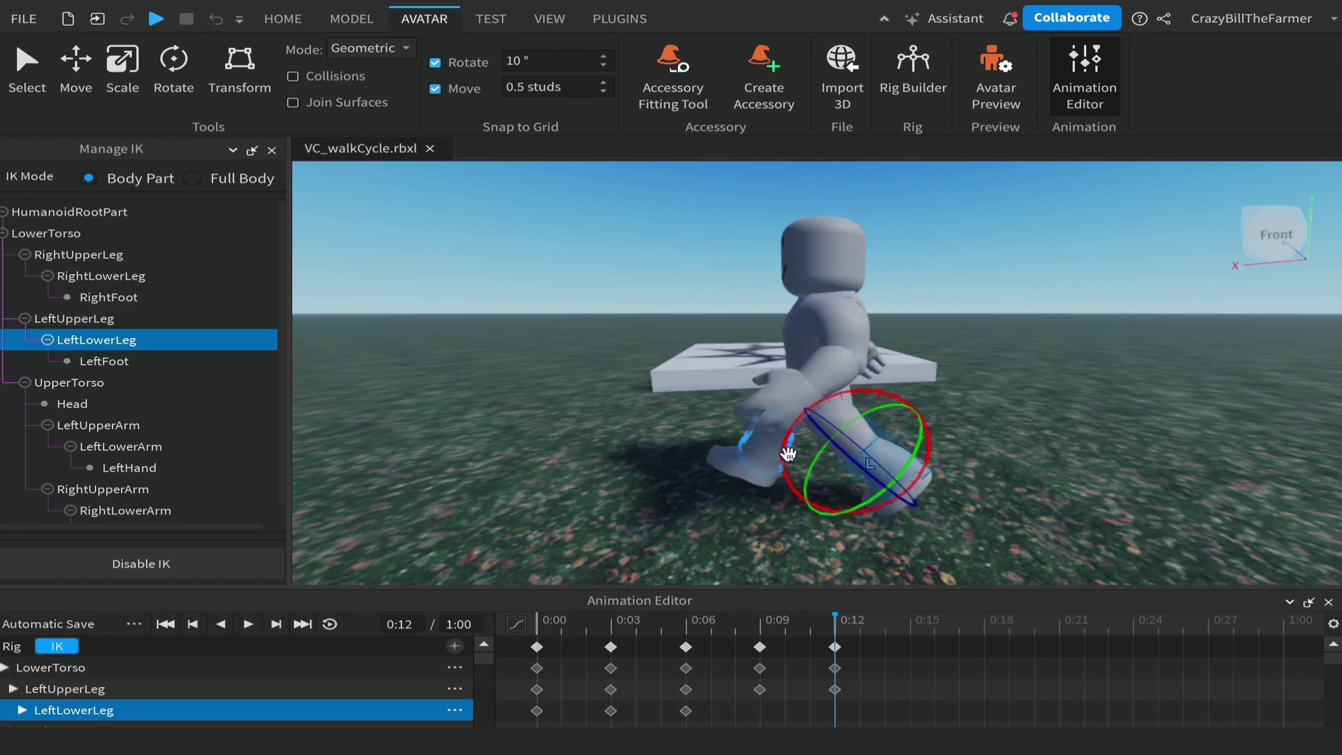
left_click_drag(784, 450, 790, 467)
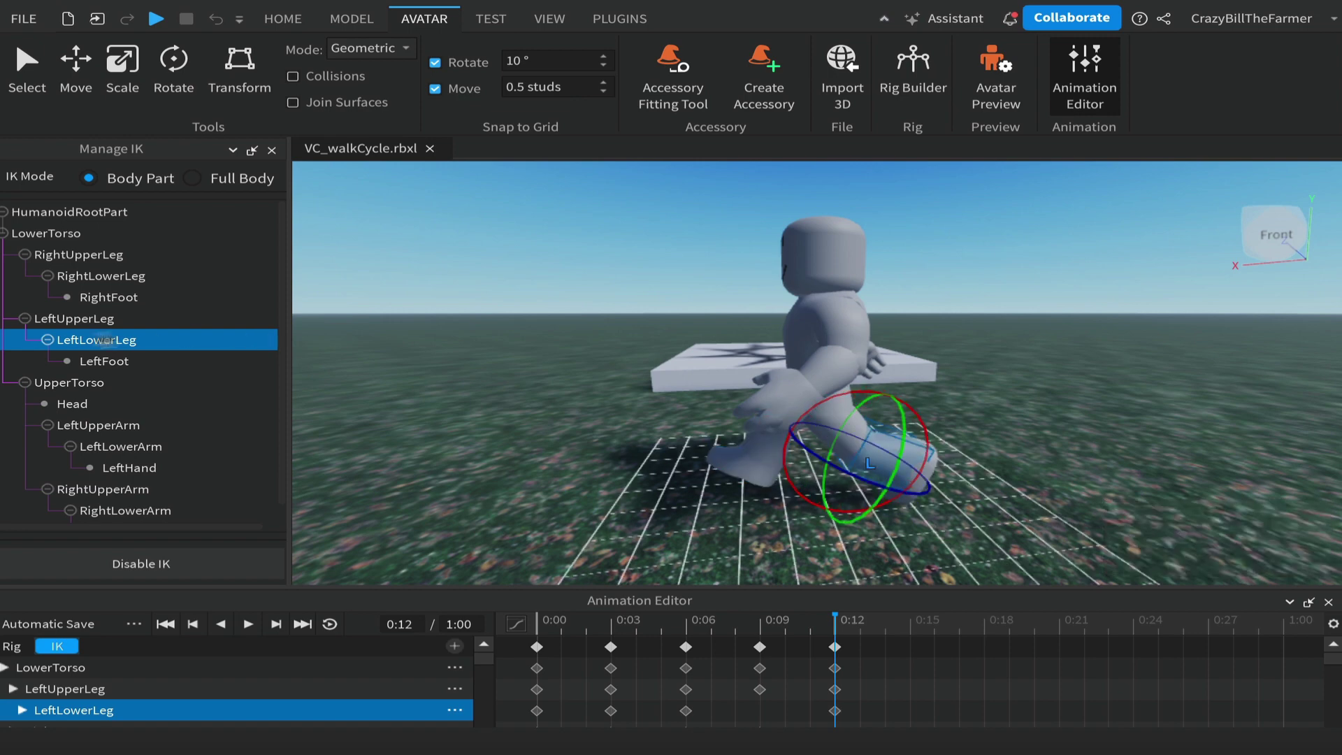
left_click(70, 320)
left_click_drag(870, 361, 874, 365)
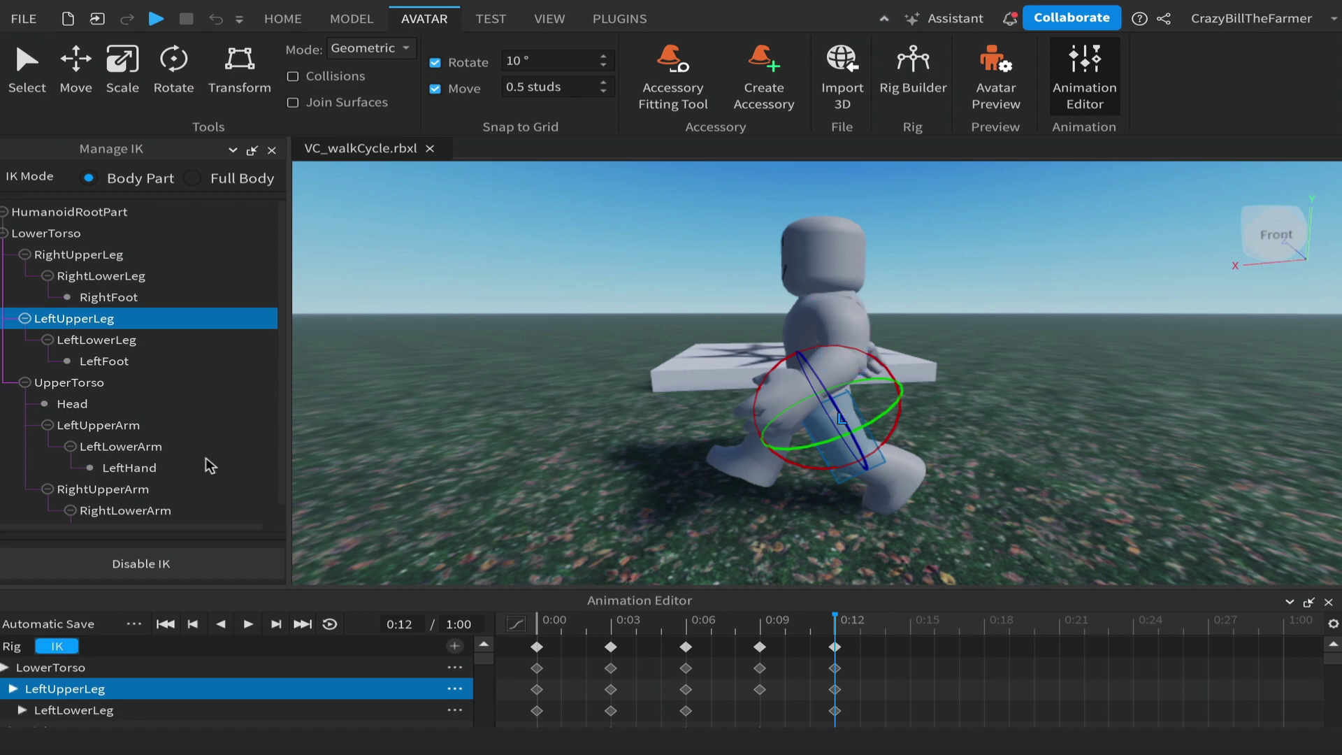
Step: Raise LeftUpperArm forward at 0:12 so the left arm reaches ahead of the torso, completing the contact pose
left_click(88, 424)
left_click_drag(910, 297, 907, 314)
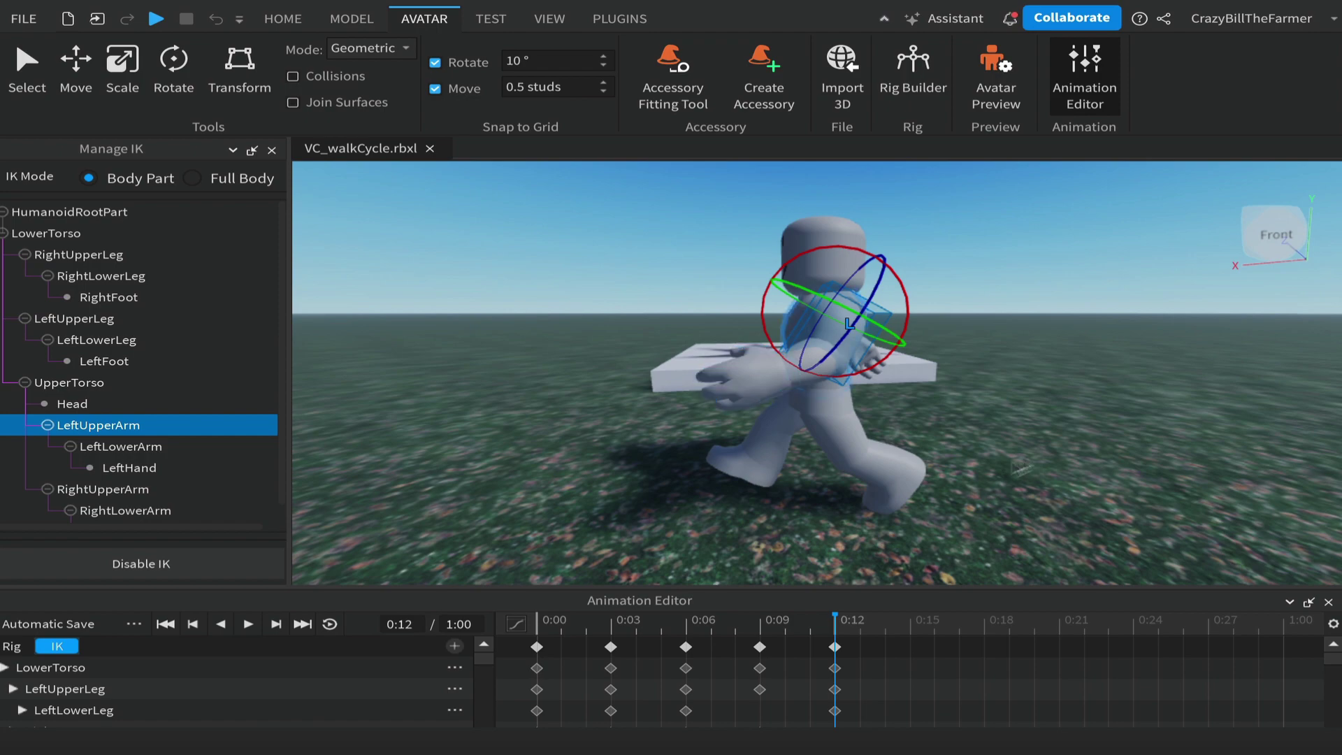
right_click_drag(995, 467, 995, 467)
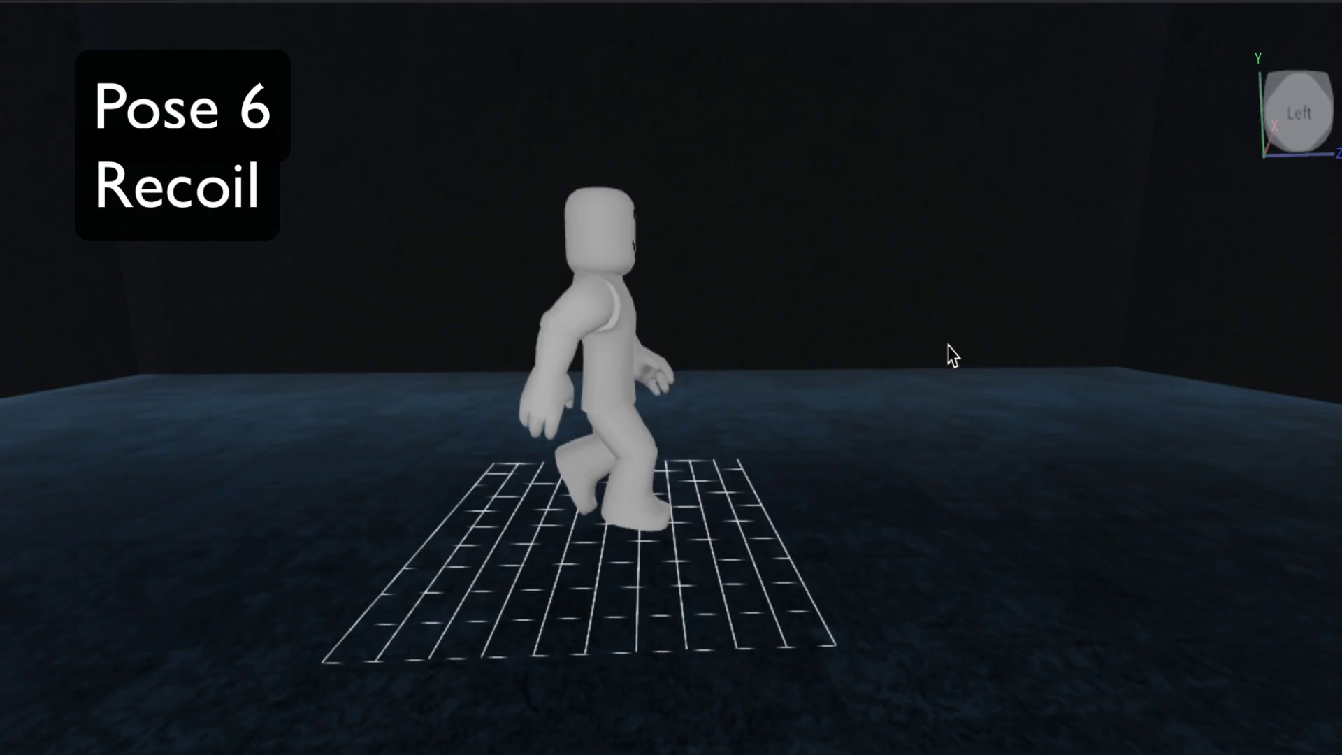
Step: Following the Pose 6 Recoil reference, move the playhead to 0:15 and bend RightLowerLeg back under the knee
right_click_drag(915, 341, 917, 339)
key("w")
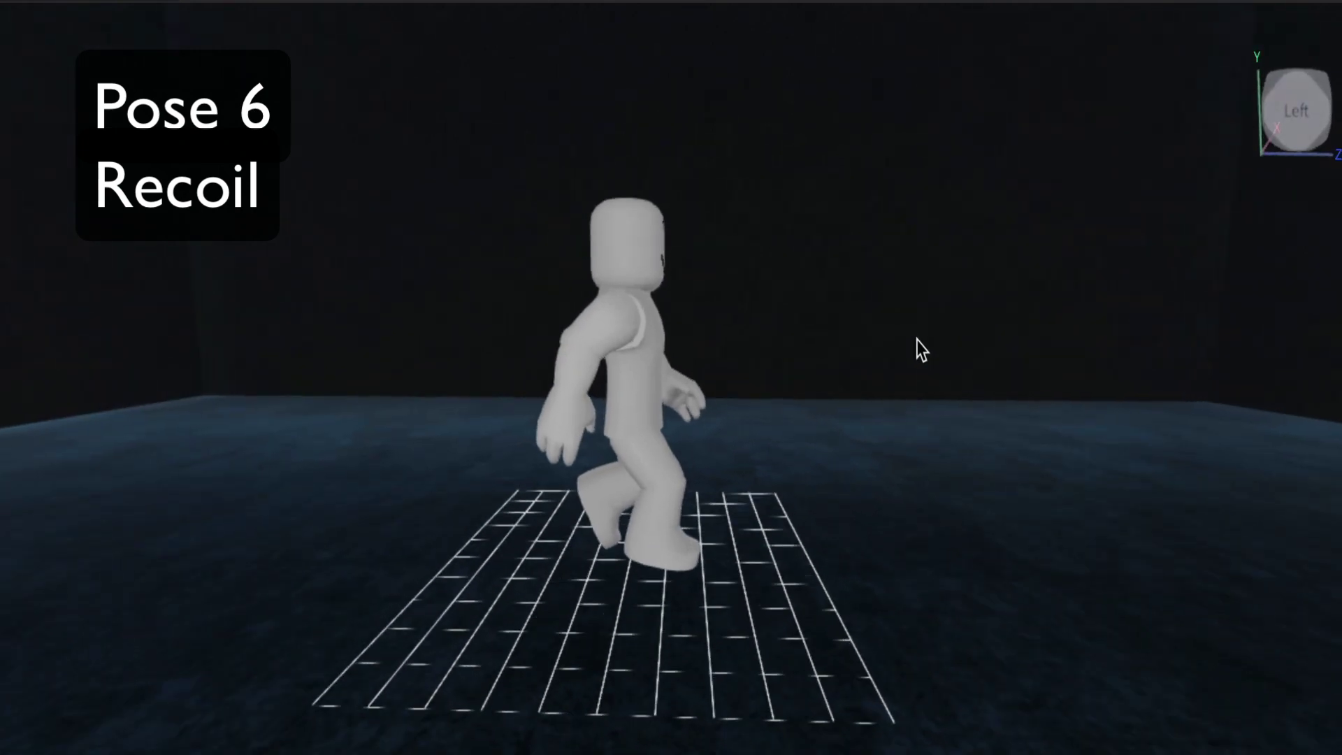
right_click_drag(915, 342, 916, 341)
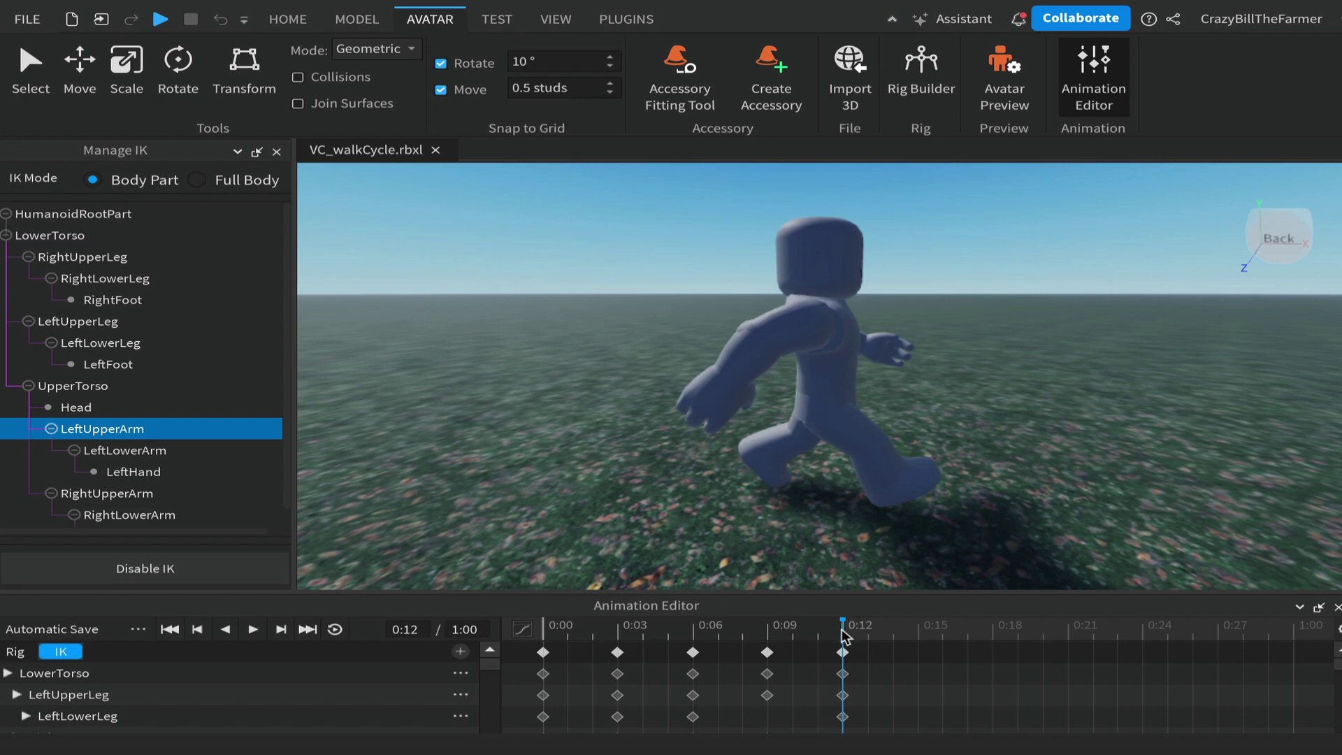
left_click(919, 636)
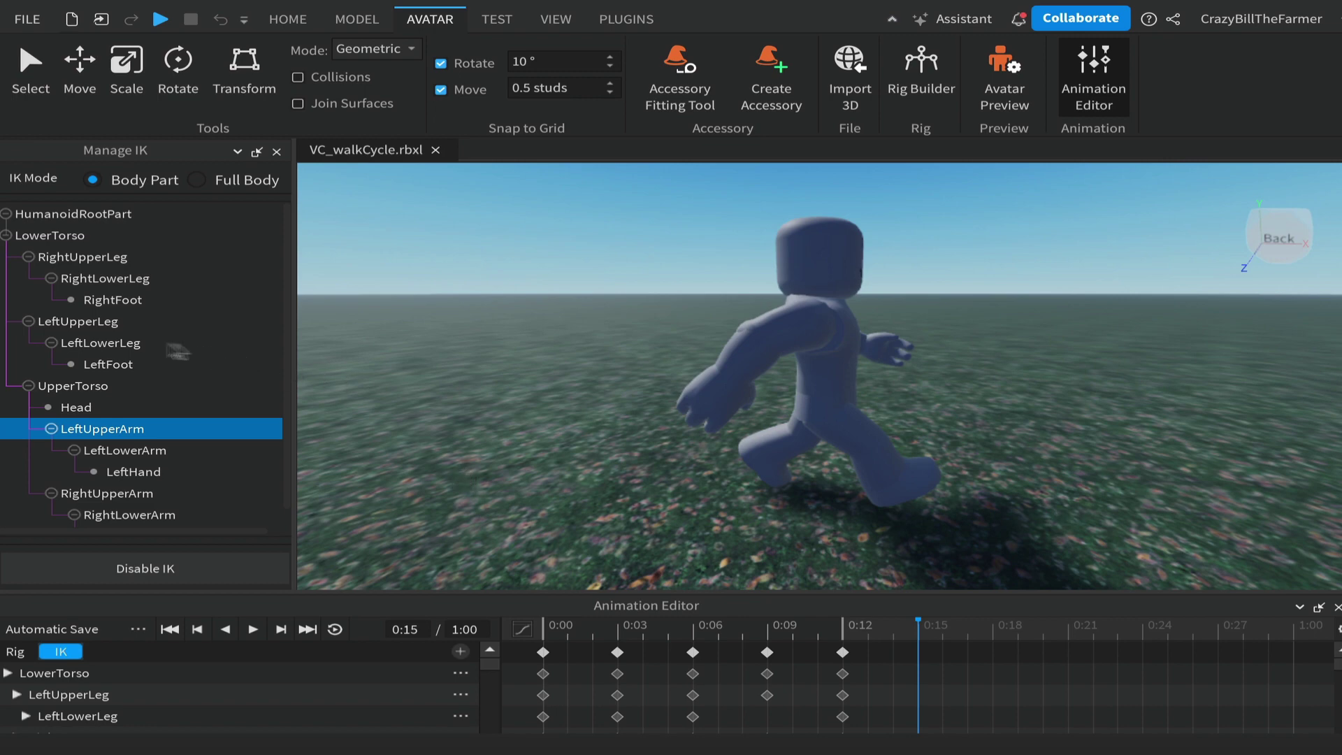
left_click(103, 281)
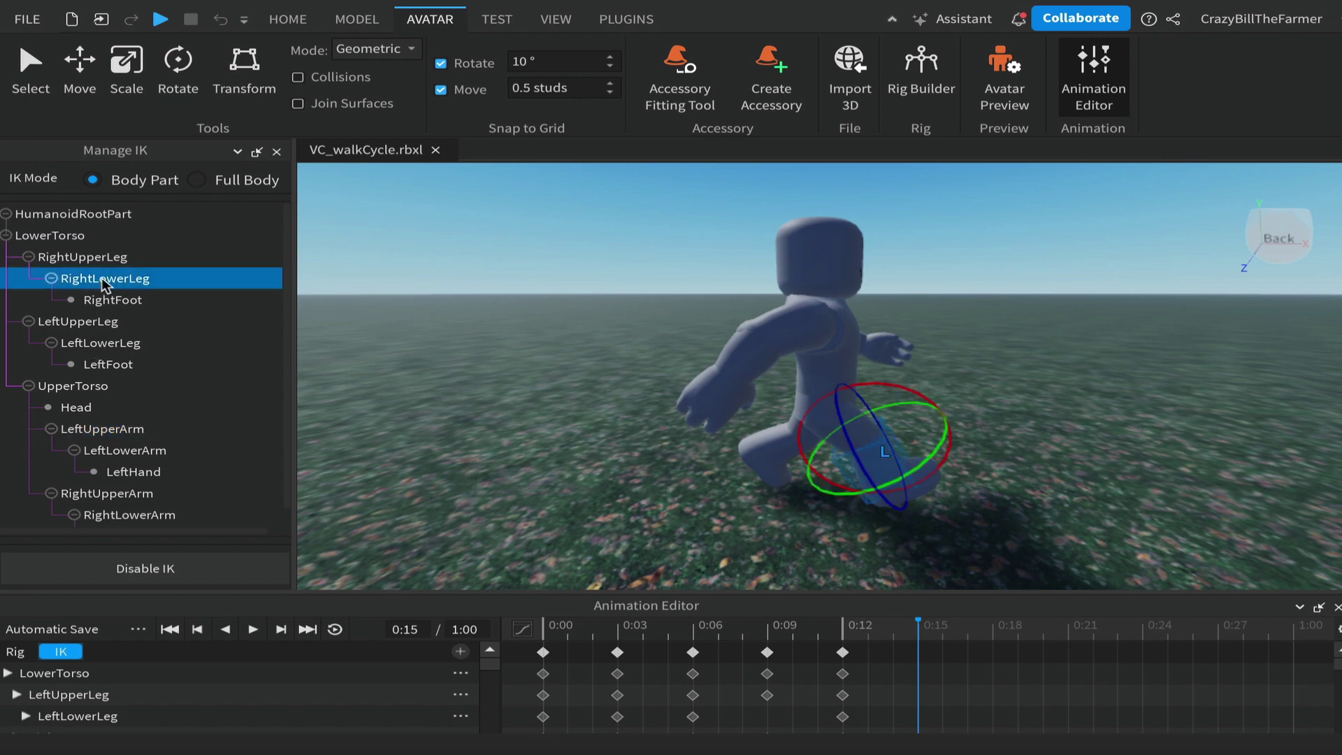
left_click_drag(904, 389, 912, 419)
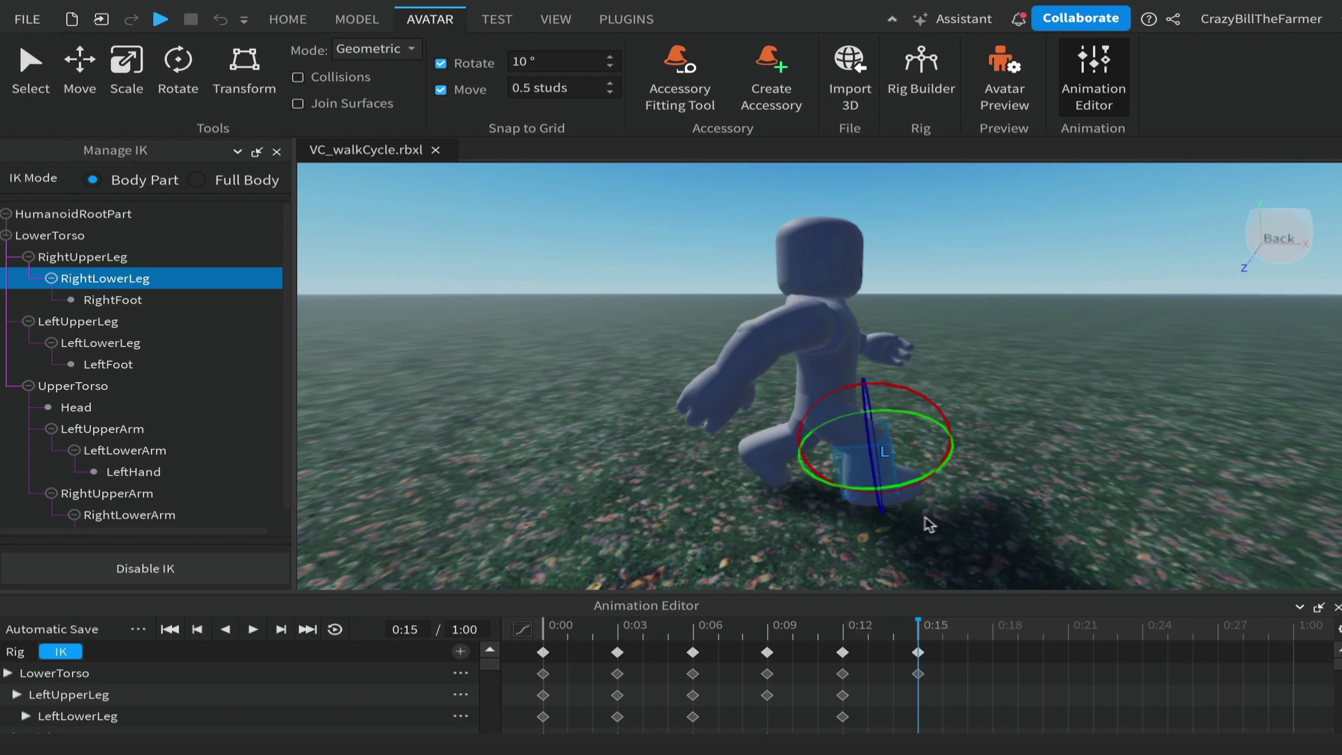
Step: Swing RightUpperArm forward at 0:15 so the trailing arm hangs closer to the torso
left_click(954, 547)
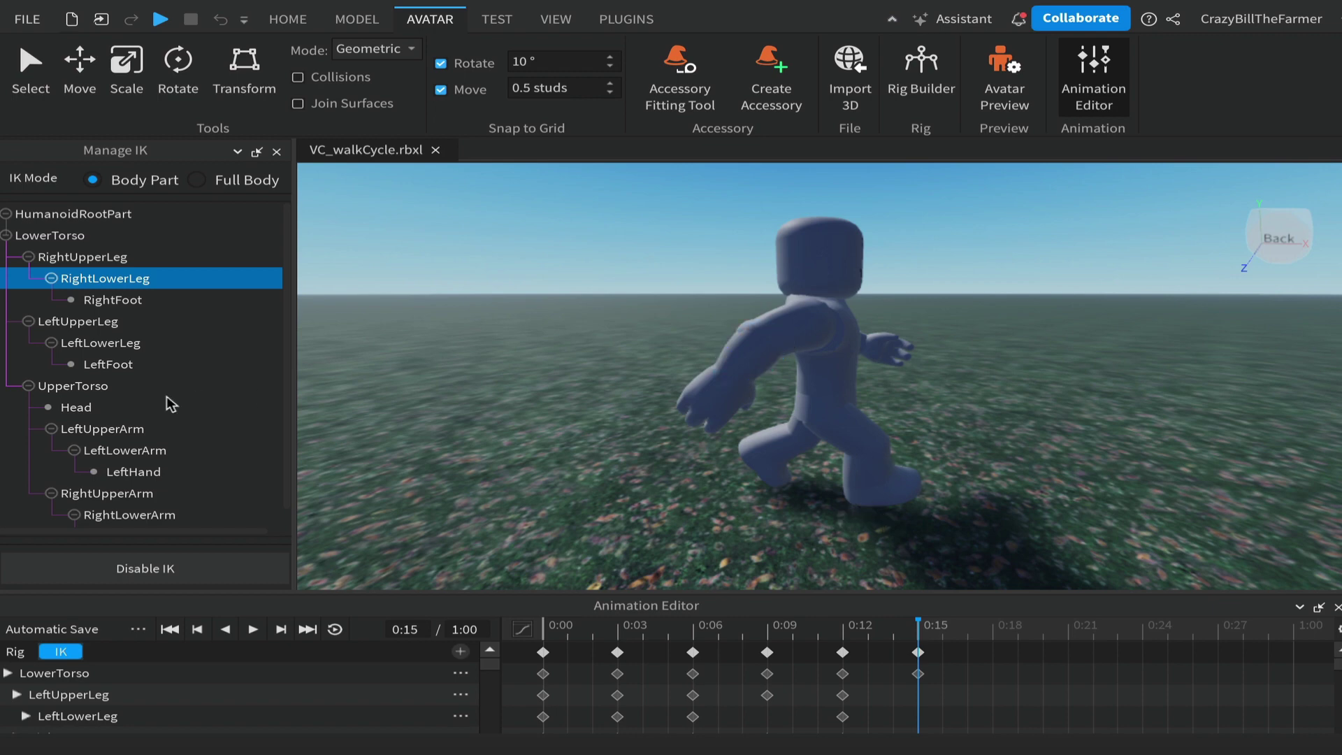
left_click(106, 492)
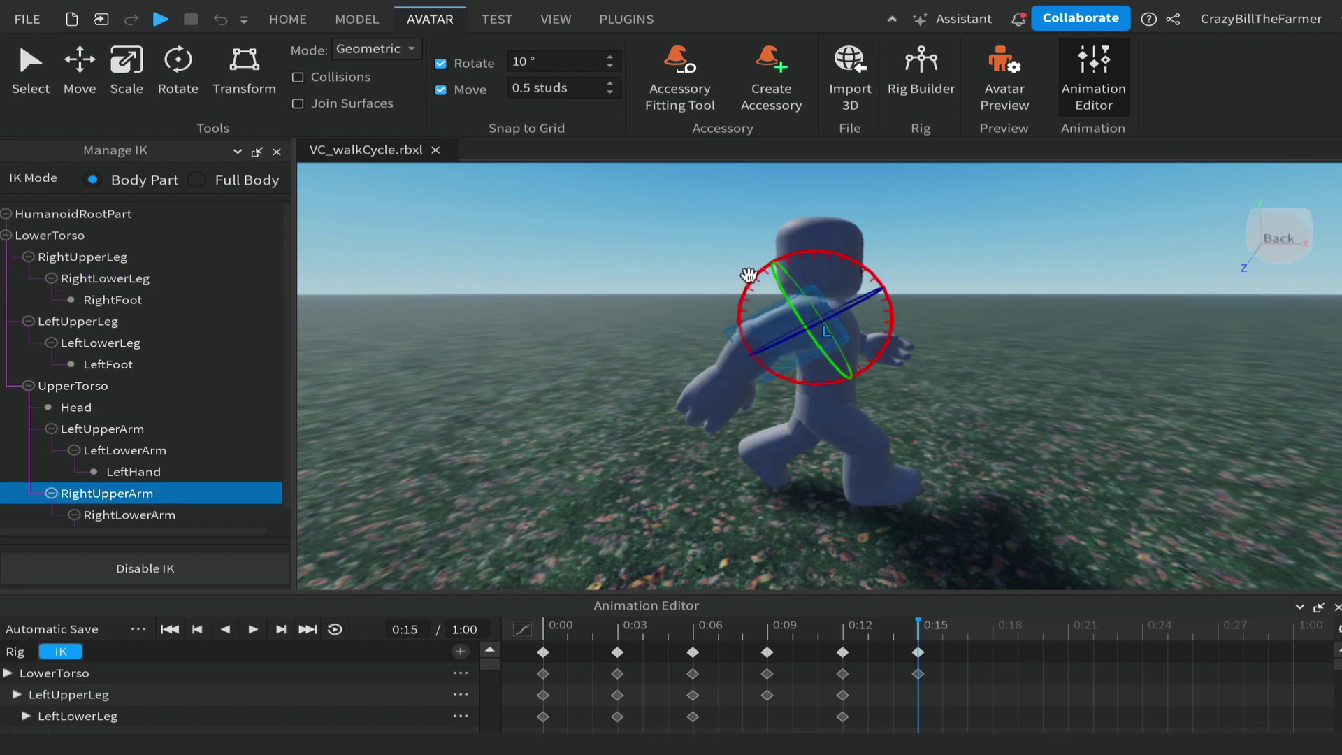
left_click_drag(746, 283, 755, 308)
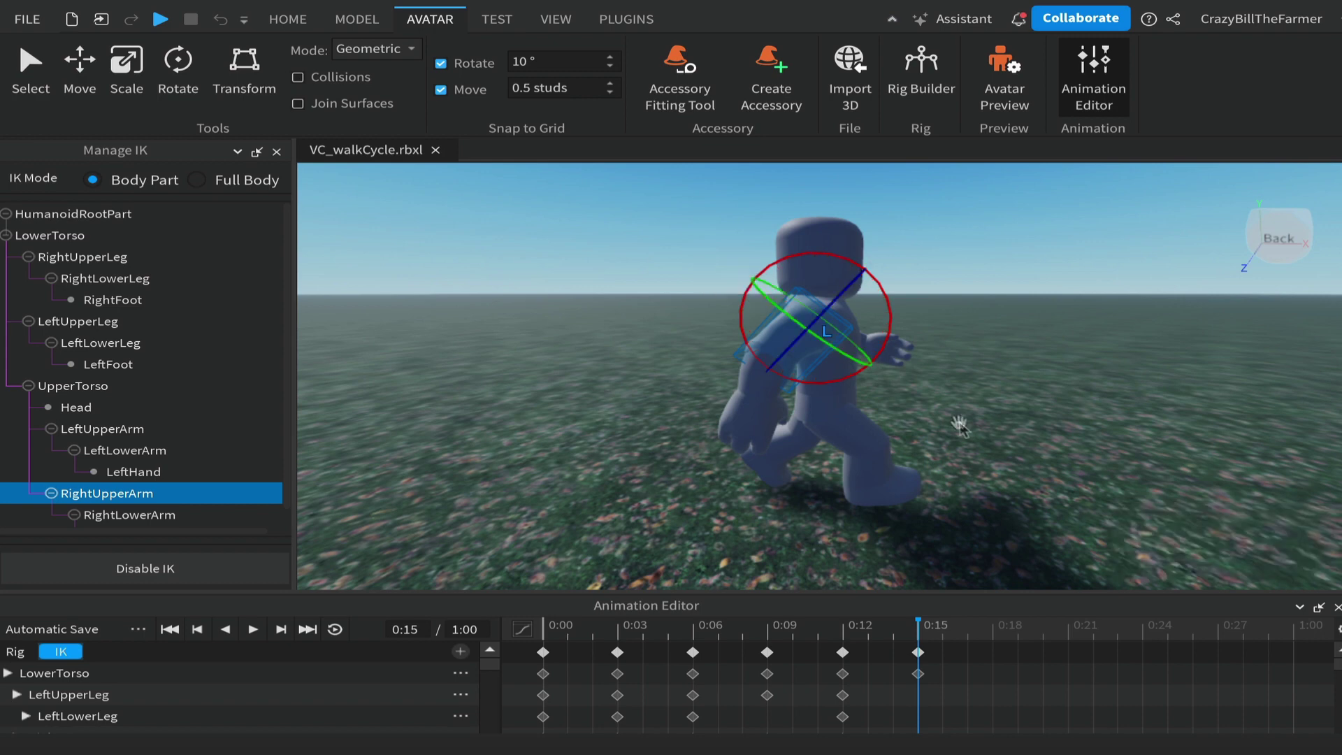
Step: Bend LeftLowerLeg back at the knee at 0:15 and swing LeftUpperLeg forward about 20 degrees
right_click_drag(966, 422, 975, 425)
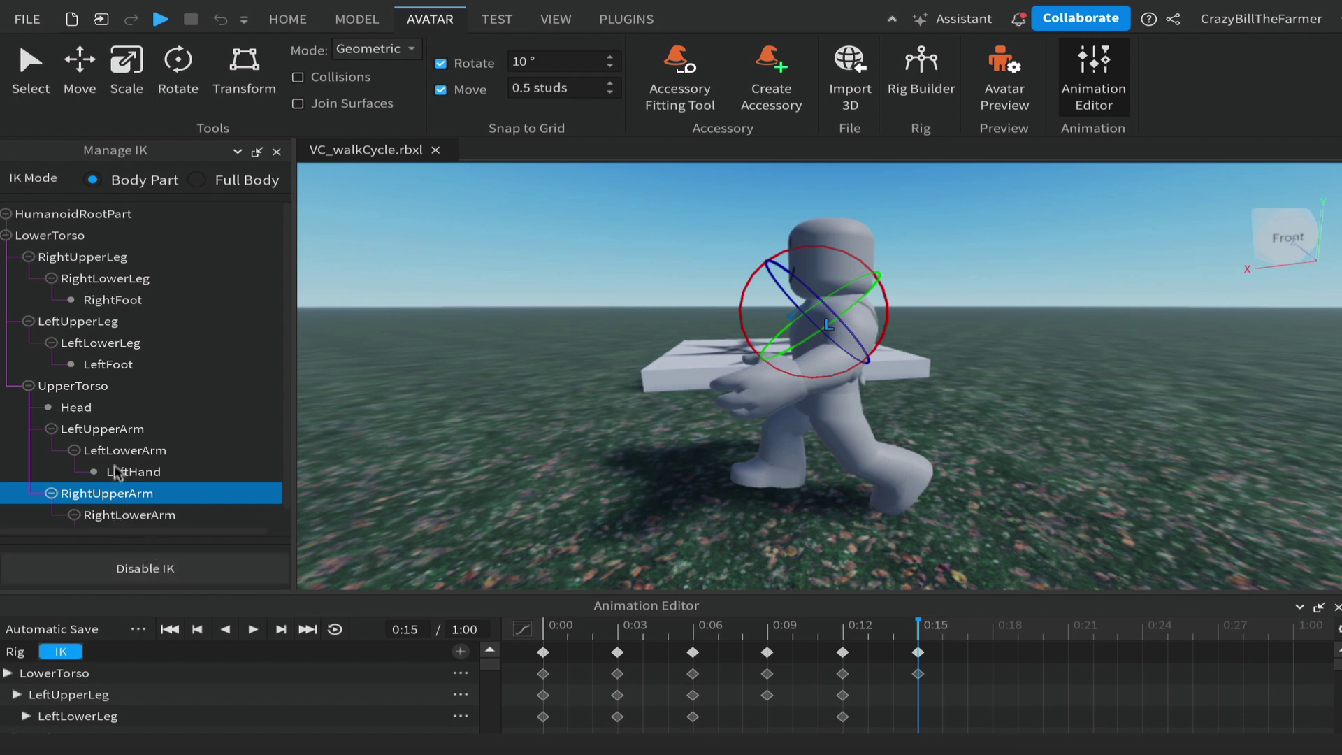
left_click(98, 344)
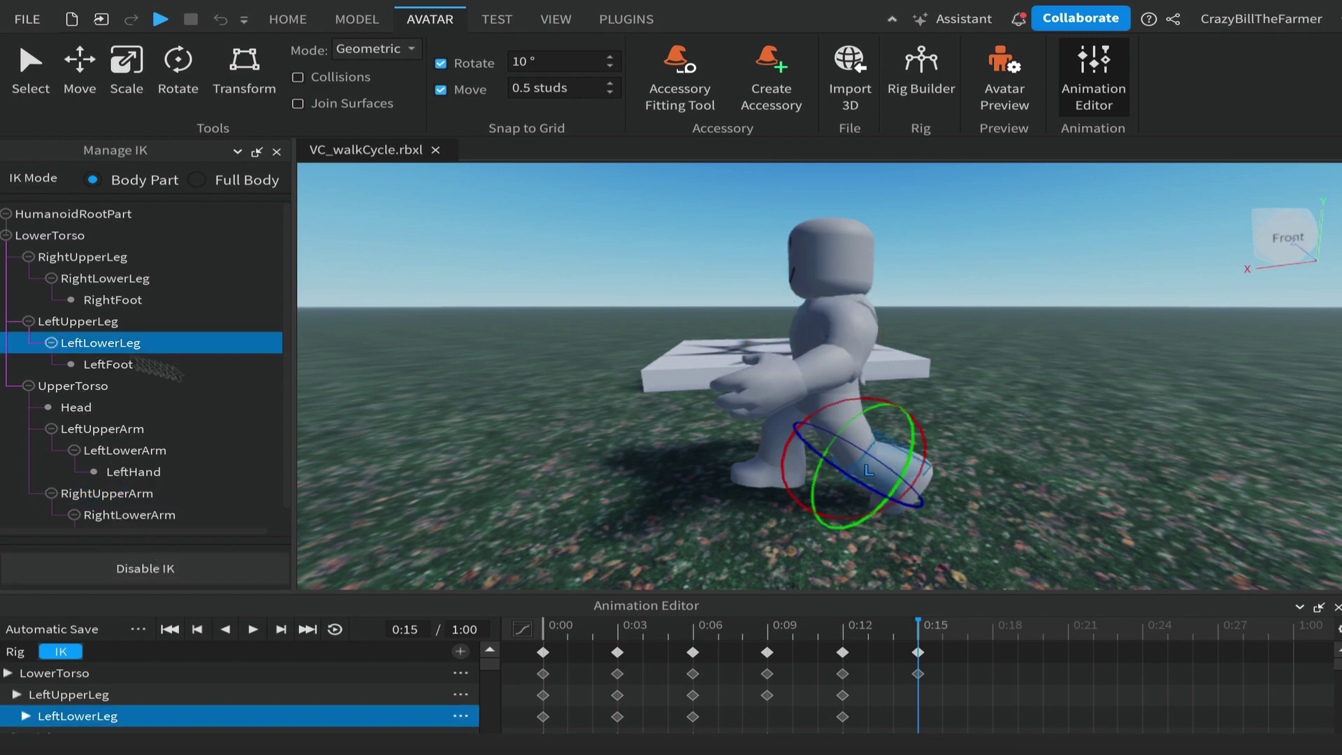
left_click_drag(785, 457, 791, 482)
left_click(93, 321)
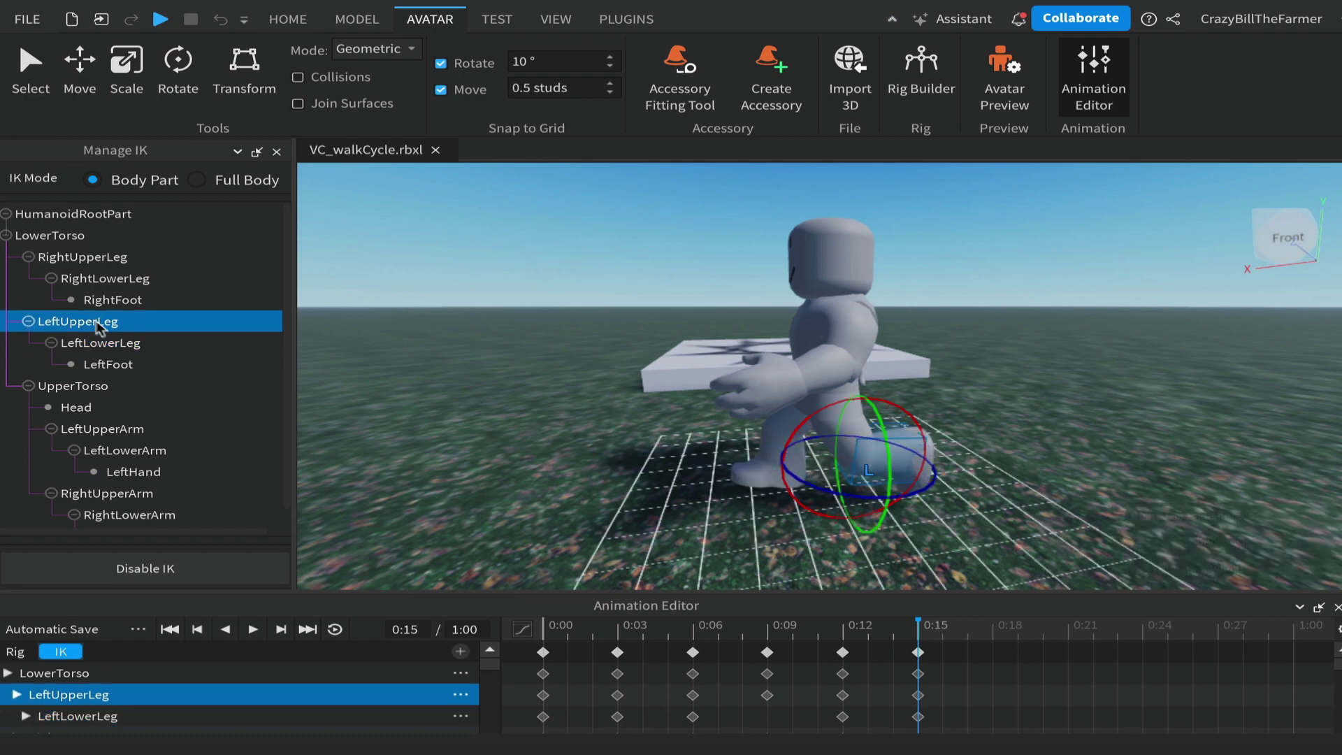
left_click_drag(882, 358, 891, 379)
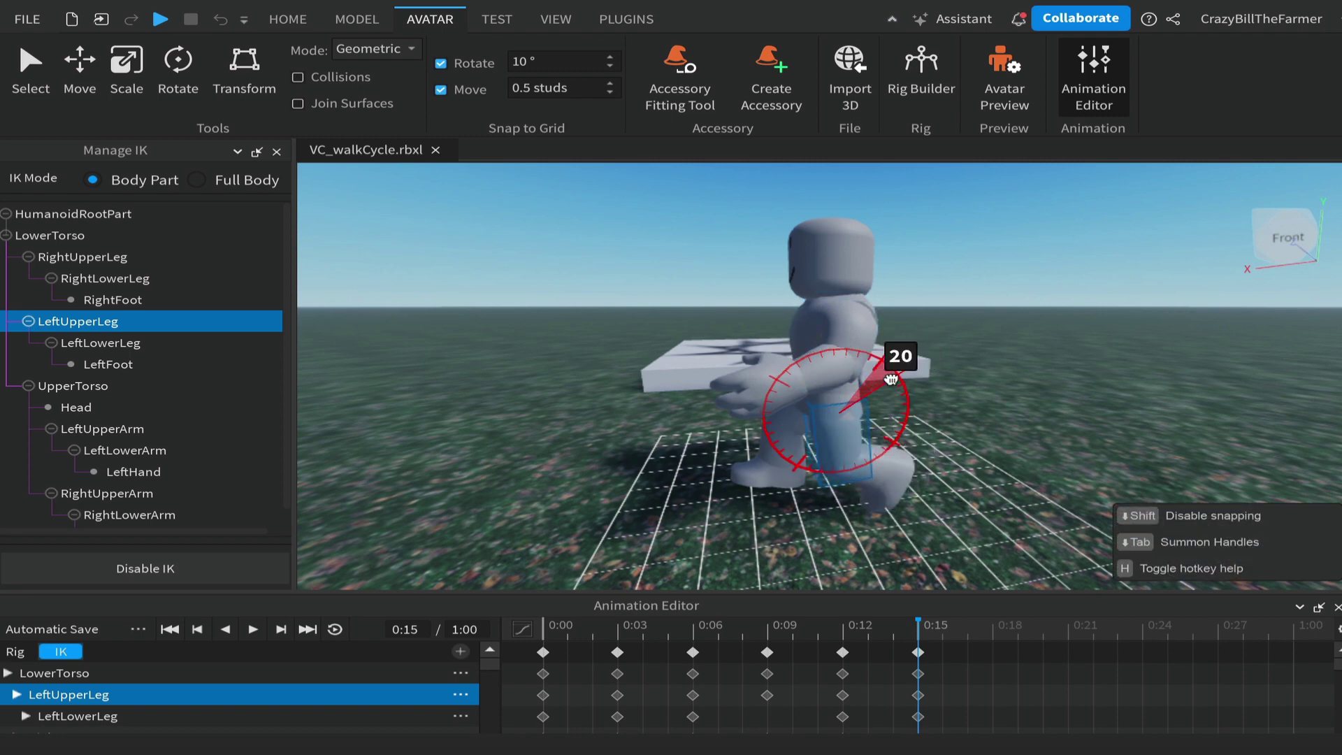
left_click_drag(891, 379, 891, 380)
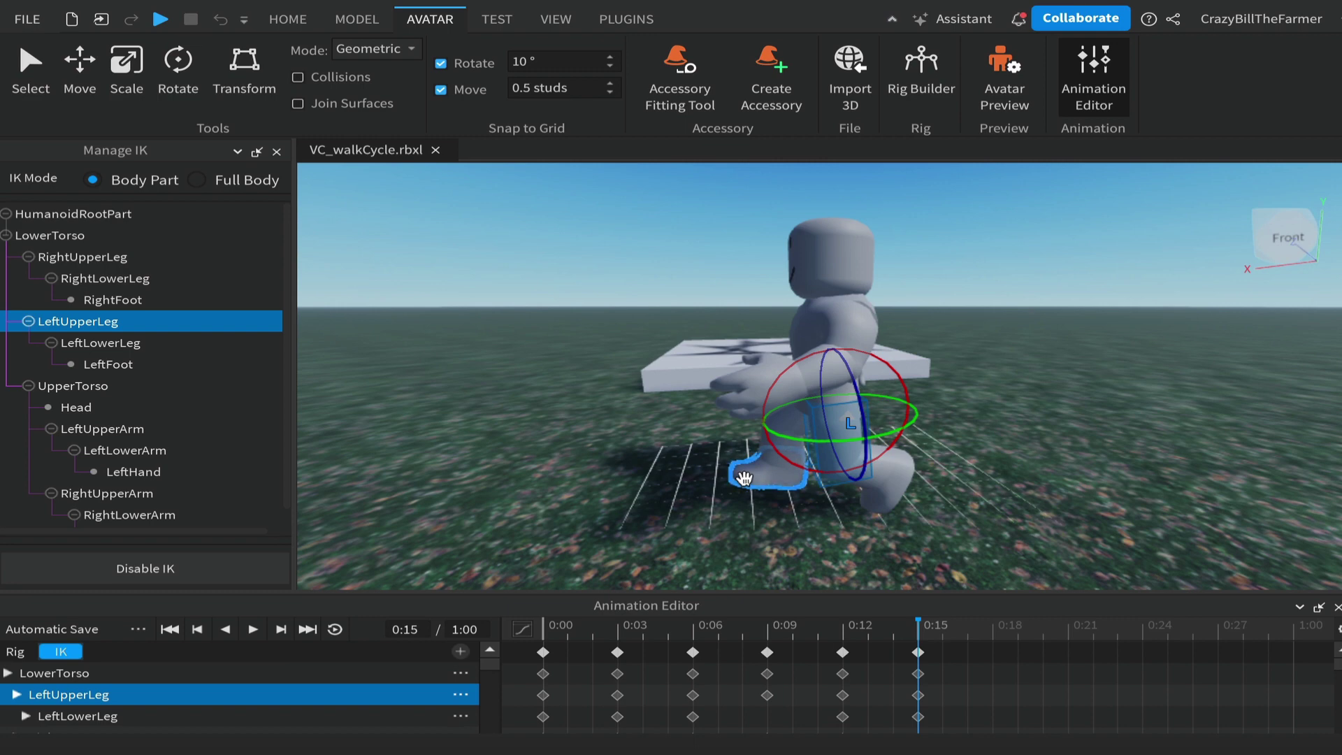
left_click(98, 343)
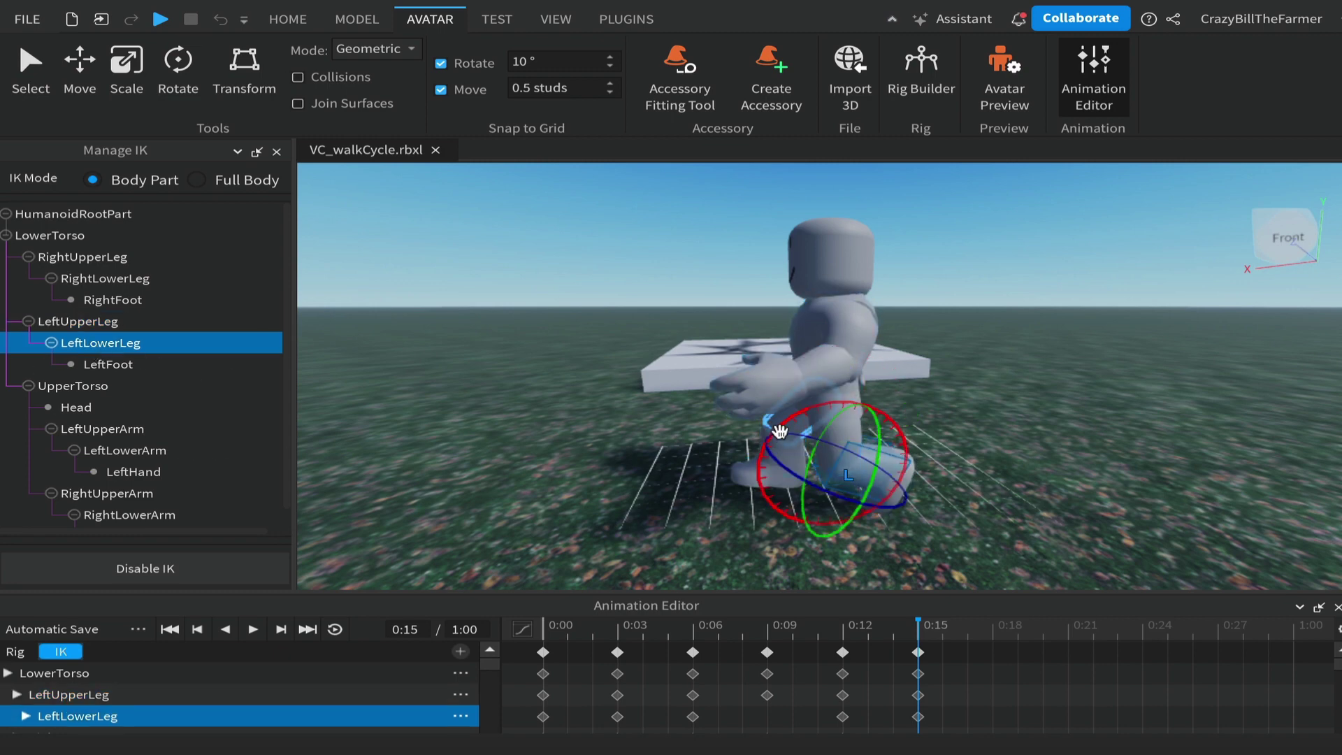
left_click_drag(777, 439, 781, 440)
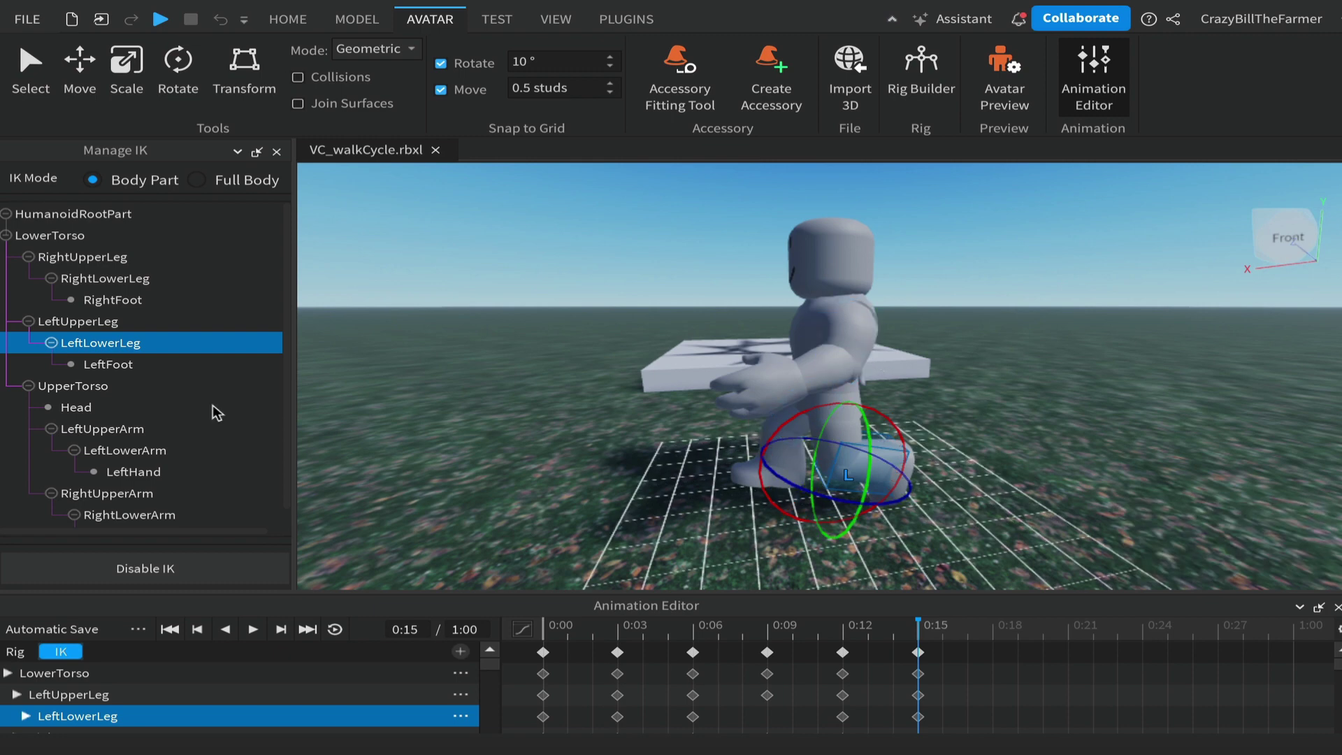
Step: Raise LeftUpperArm forward about 20 degrees at 0:15
left_click(98, 430)
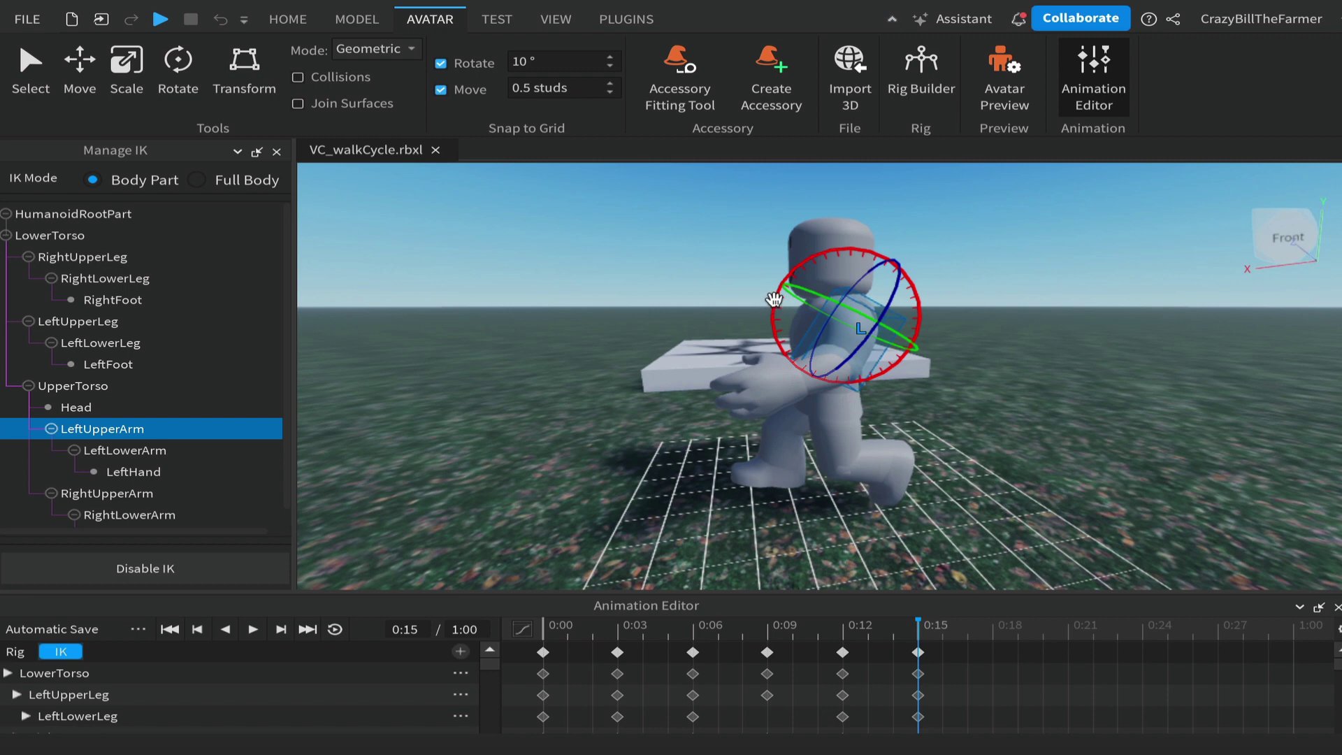
left_click_drag(775, 300, 788, 280)
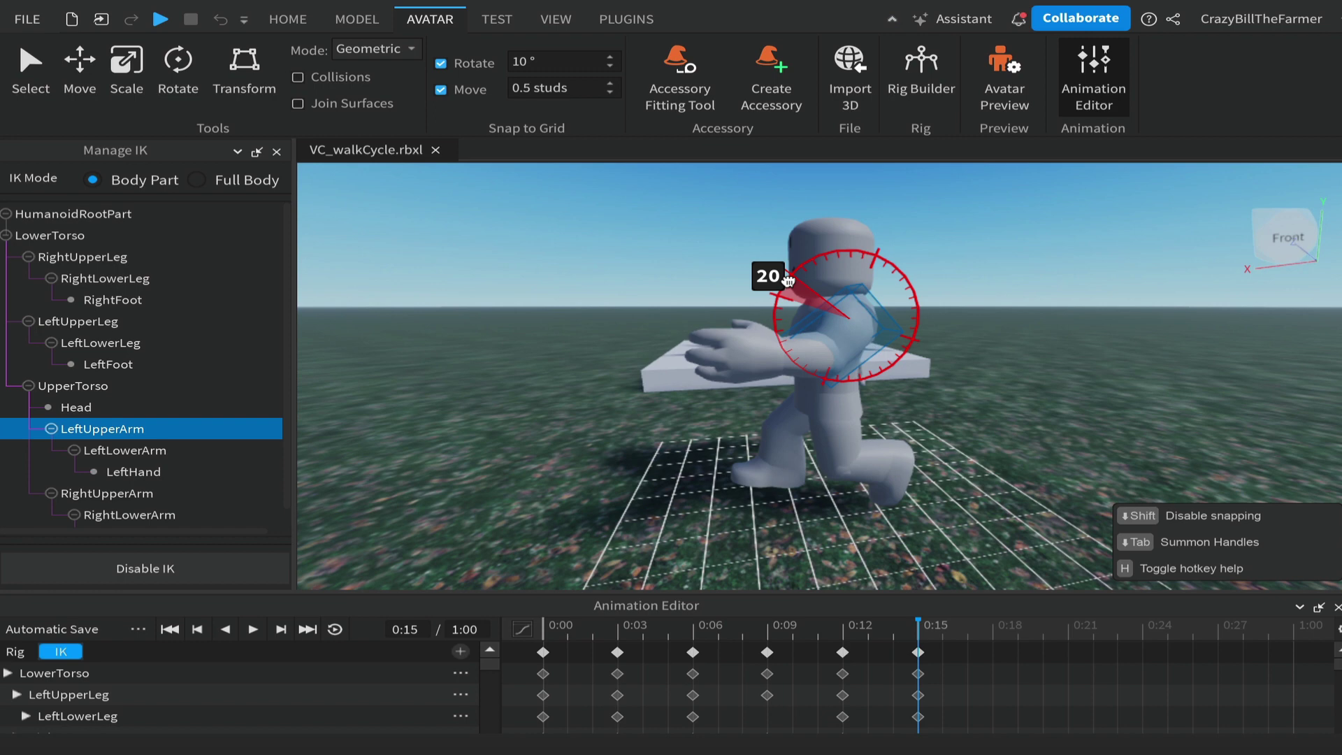
left_click_drag(787, 280, 788, 281)
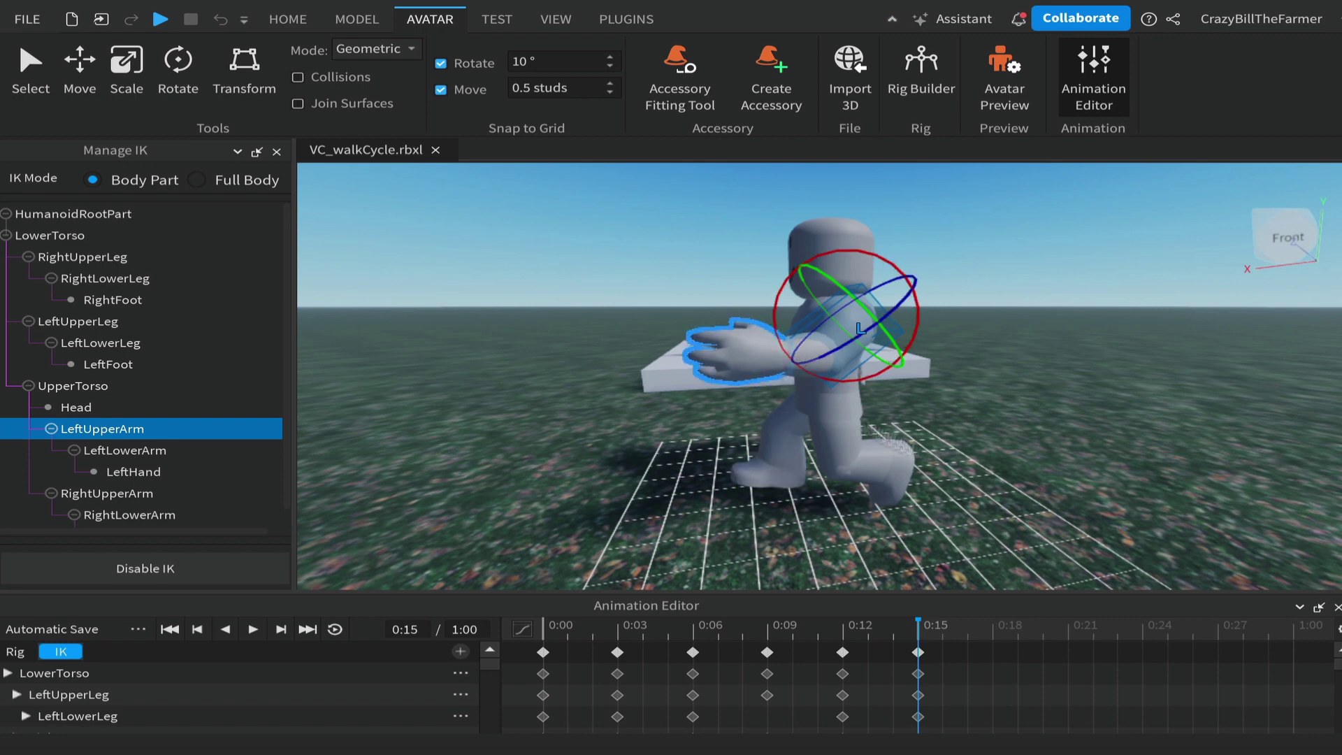
Step: Swing RightUpperLeg backward at 0:15 until the thigh is roughly vertical beneath the torso
left_click(1021, 442)
right_click_drag(1021, 442, 1020, 444)
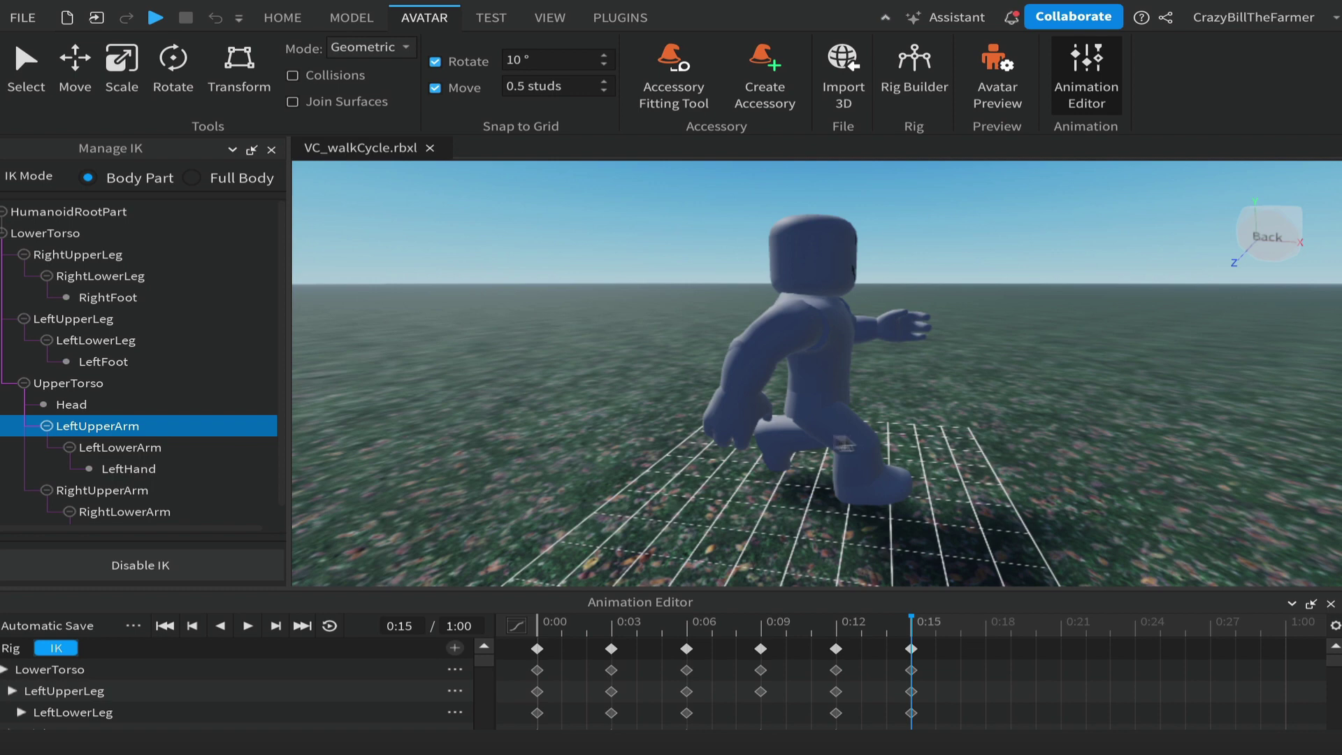
left_click(73, 257)
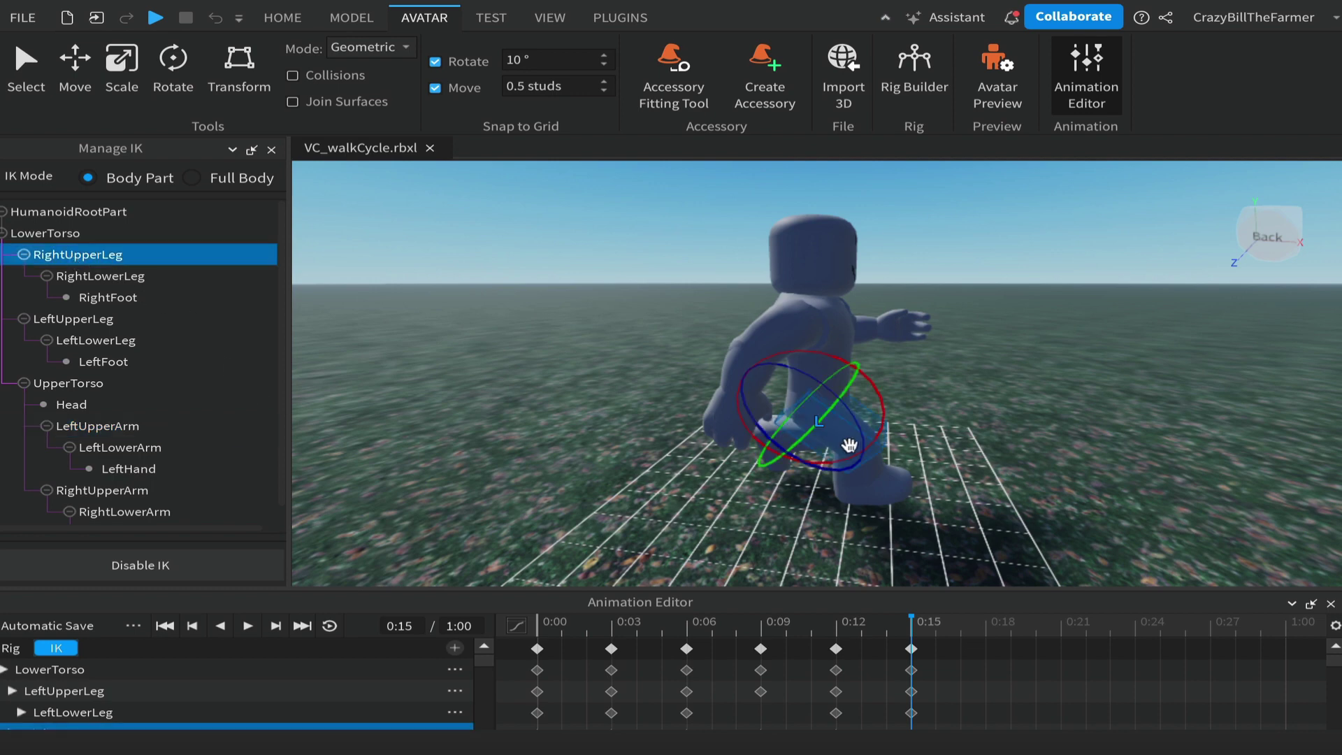
left_click_drag(882, 407, 880, 436)
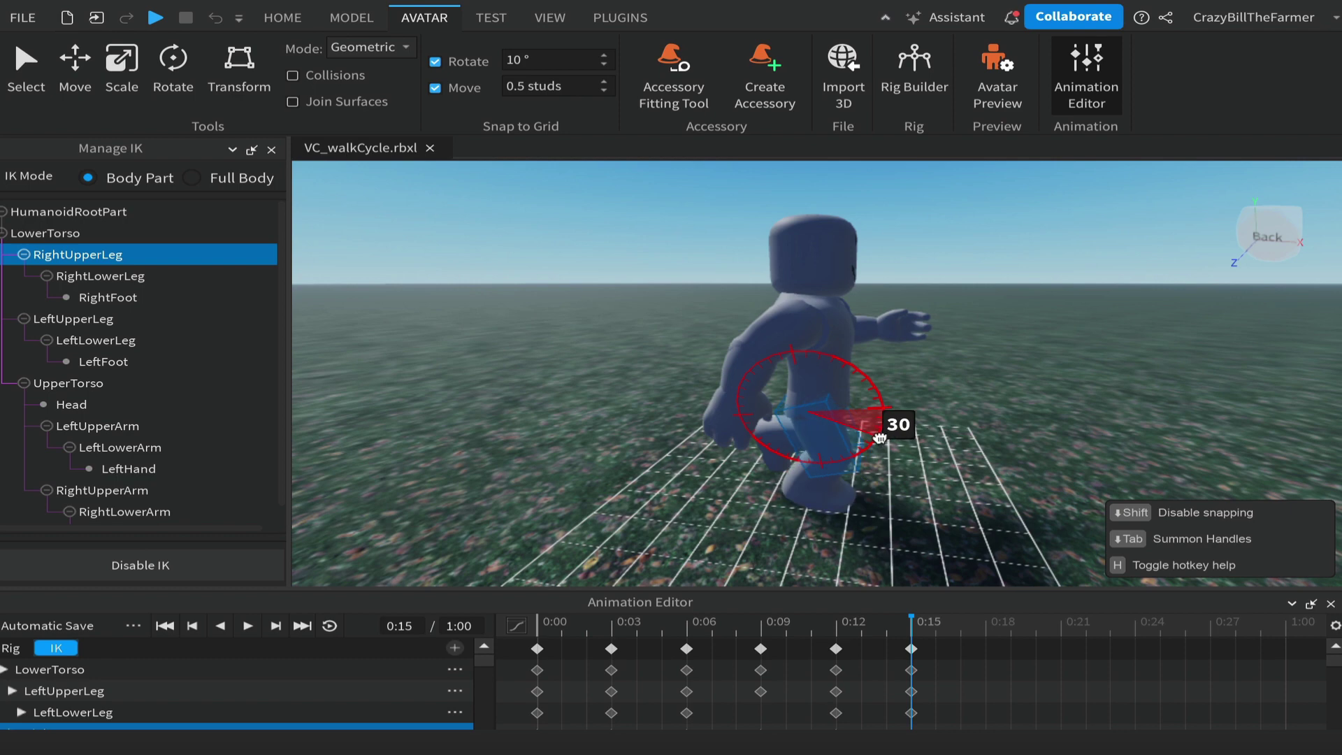
left_click_drag(879, 440, 878, 446)
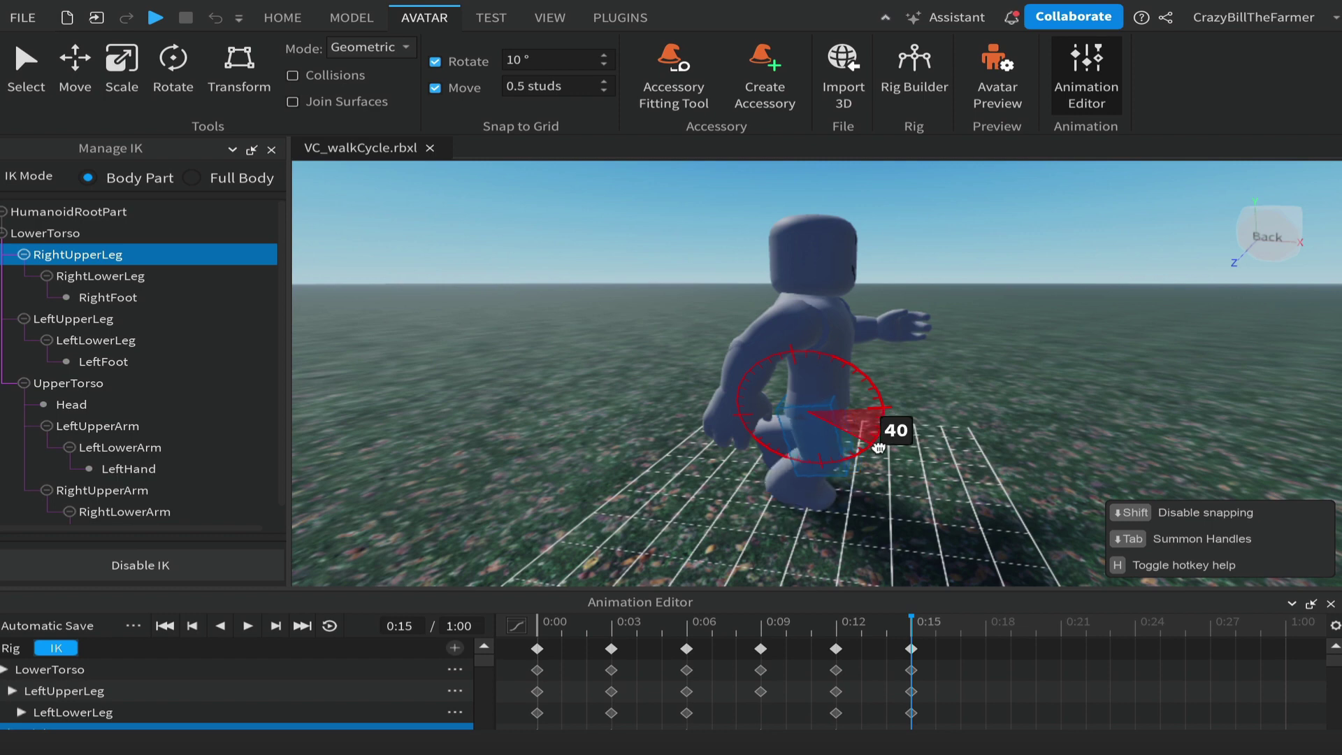
left_click_drag(878, 447, 871, 458)
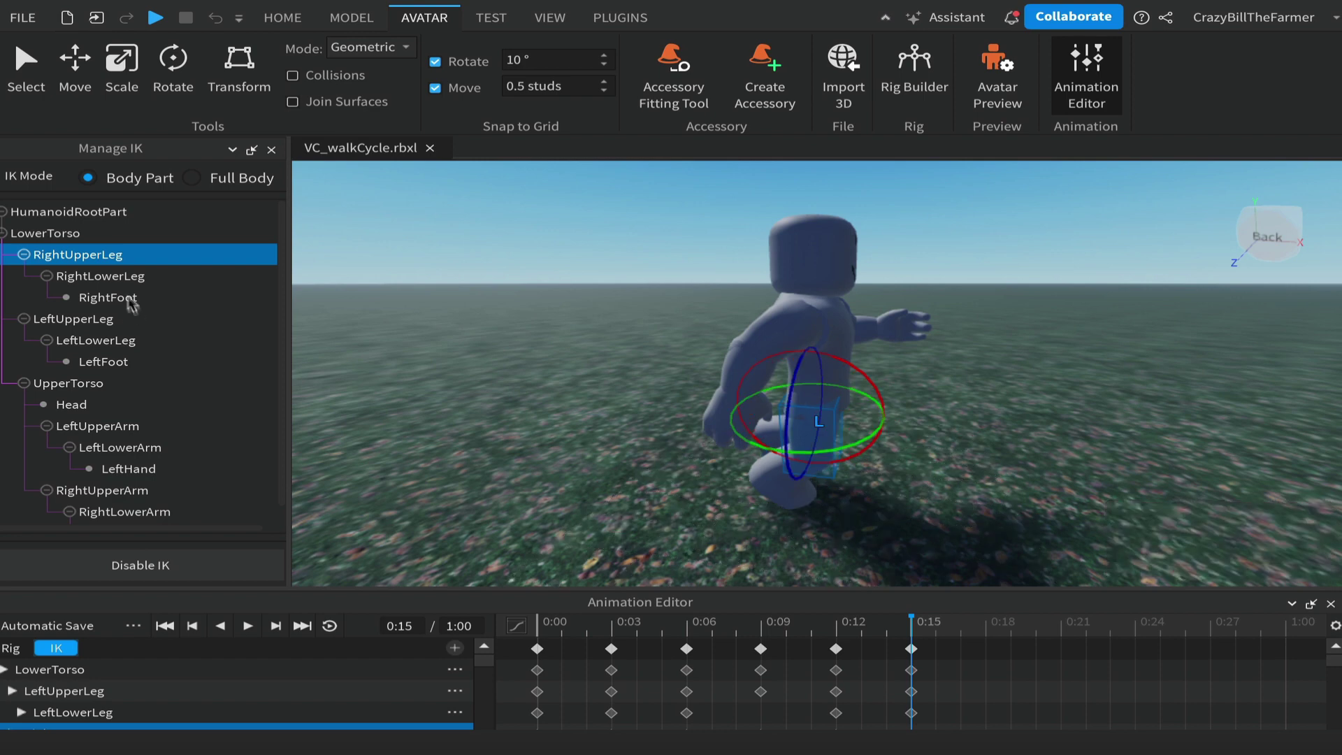
Step: Straighten RightLowerLeg slightly at 0:15 and tilt RightUpperLeg a little further back
left_click(99, 277)
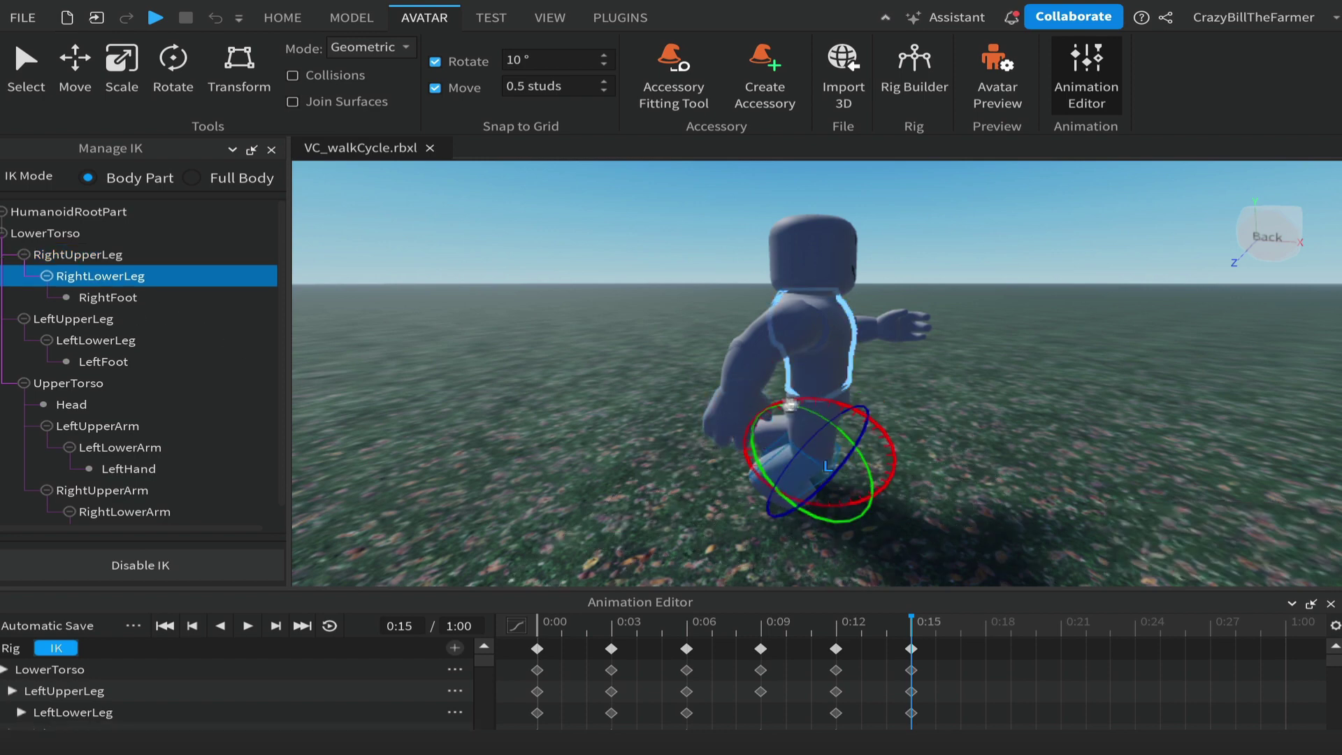
left_click_drag(766, 423, 786, 418)
left_click(89, 254, "ctrl")
left_click(851, 409)
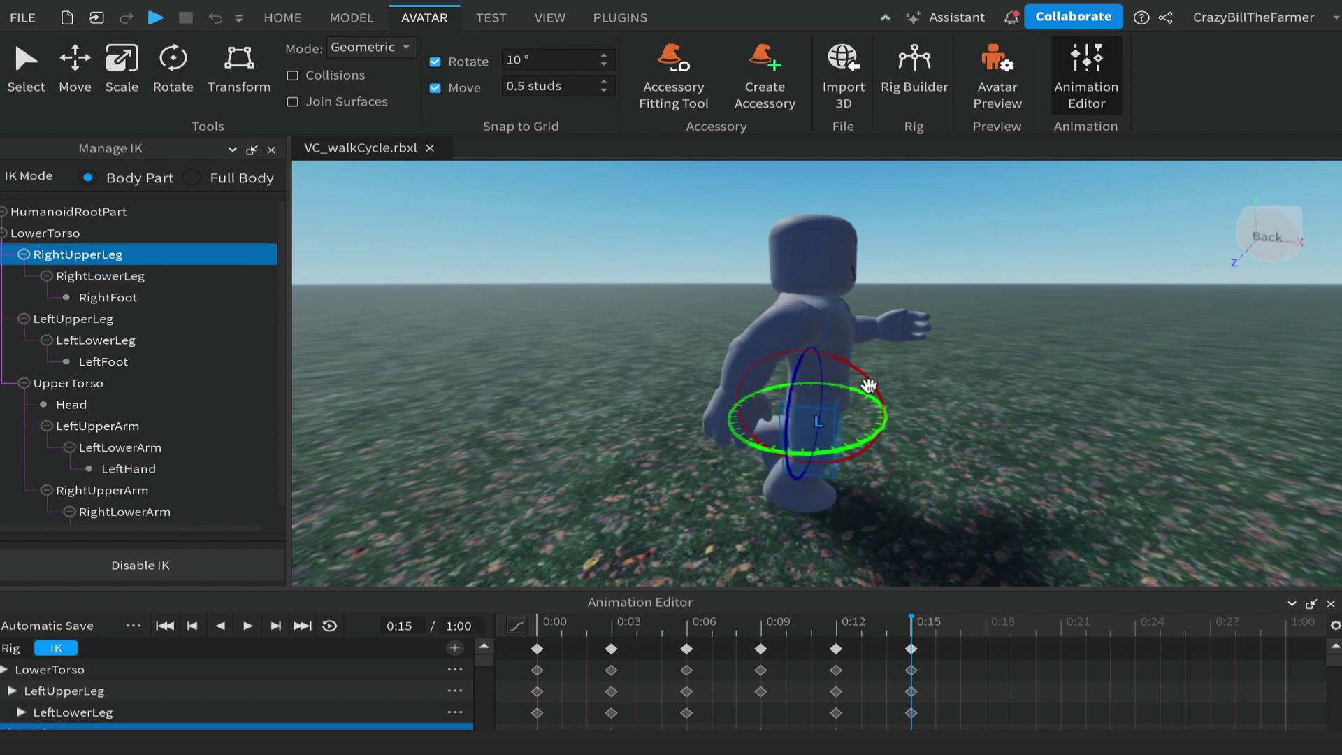
mouse_move(861, 386)
left_mouse_down()
mouse_move(881, 384)
mouse_move(873, 399)
left_mouse_up()
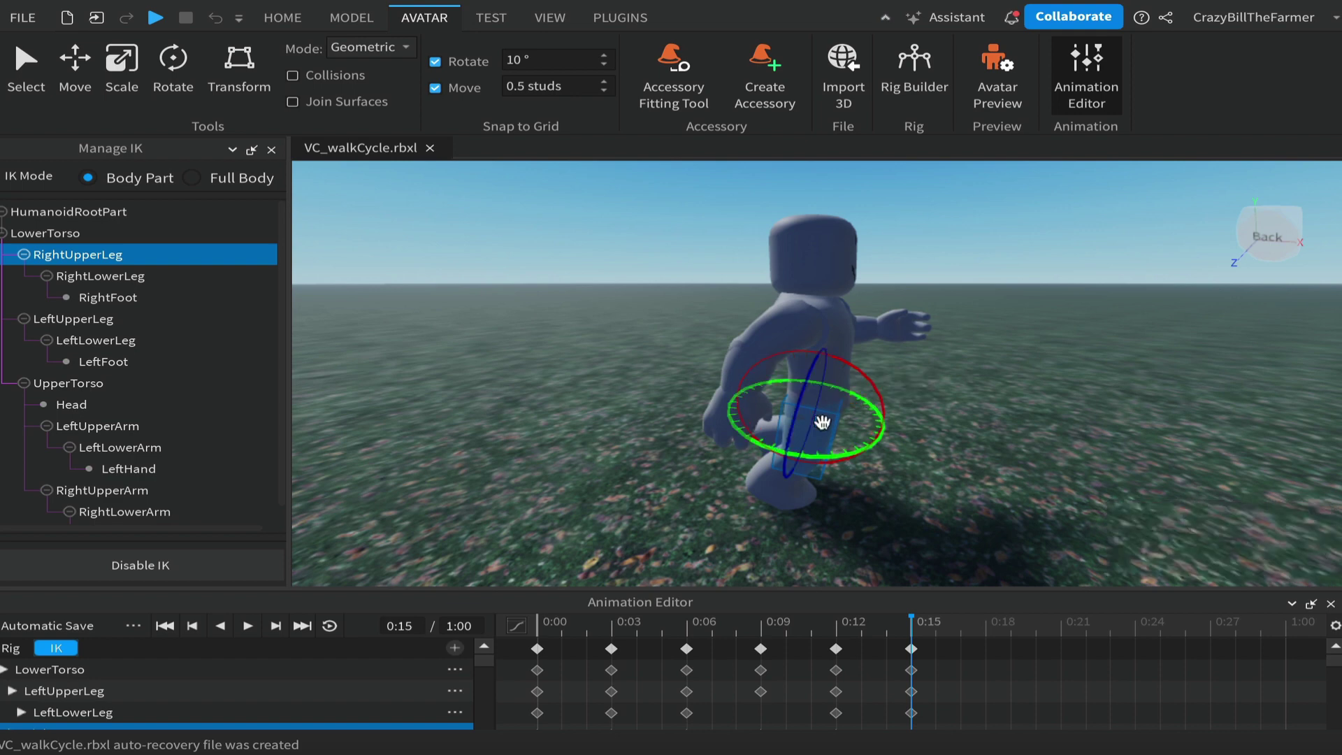
Step: Swing RightUpperArm forward at 0:15 so the arm lies alongside the torso
left_click(109, 494)
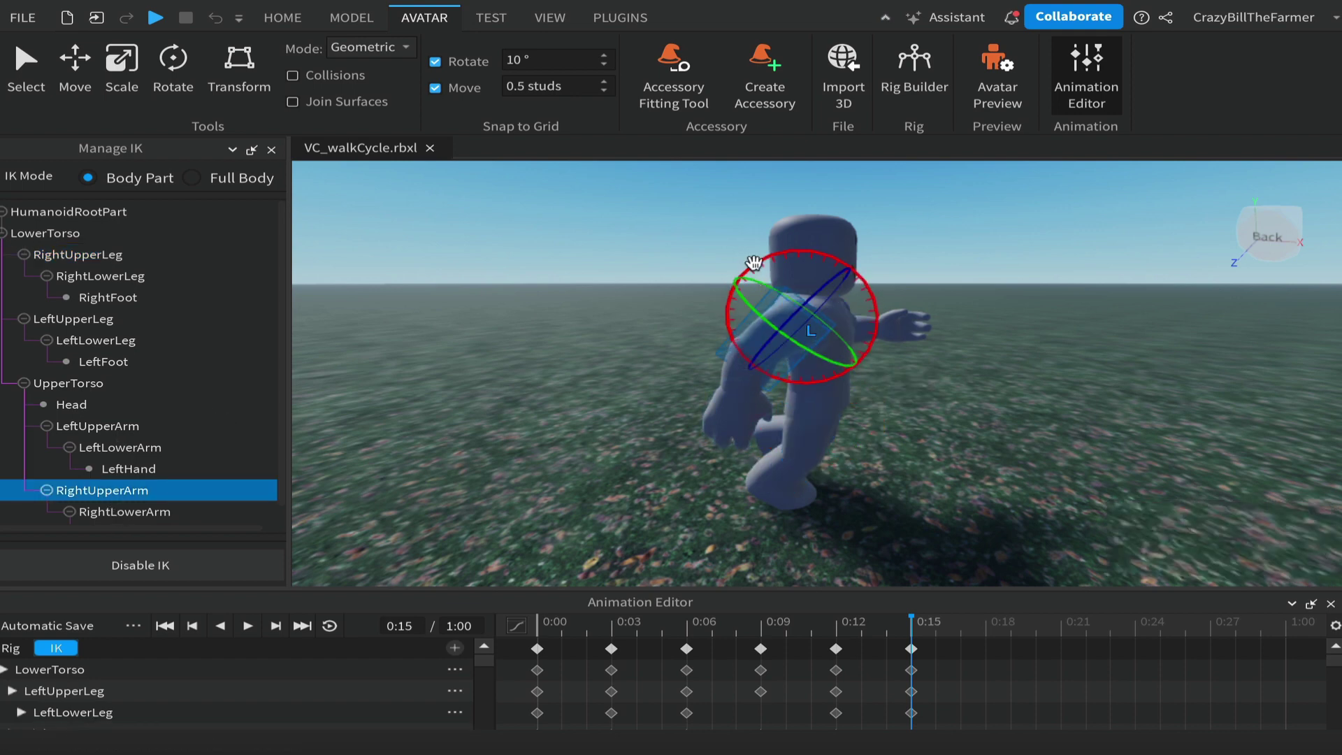
left_click_drag(755, 274, 713, 349)
left_click(117, 515)
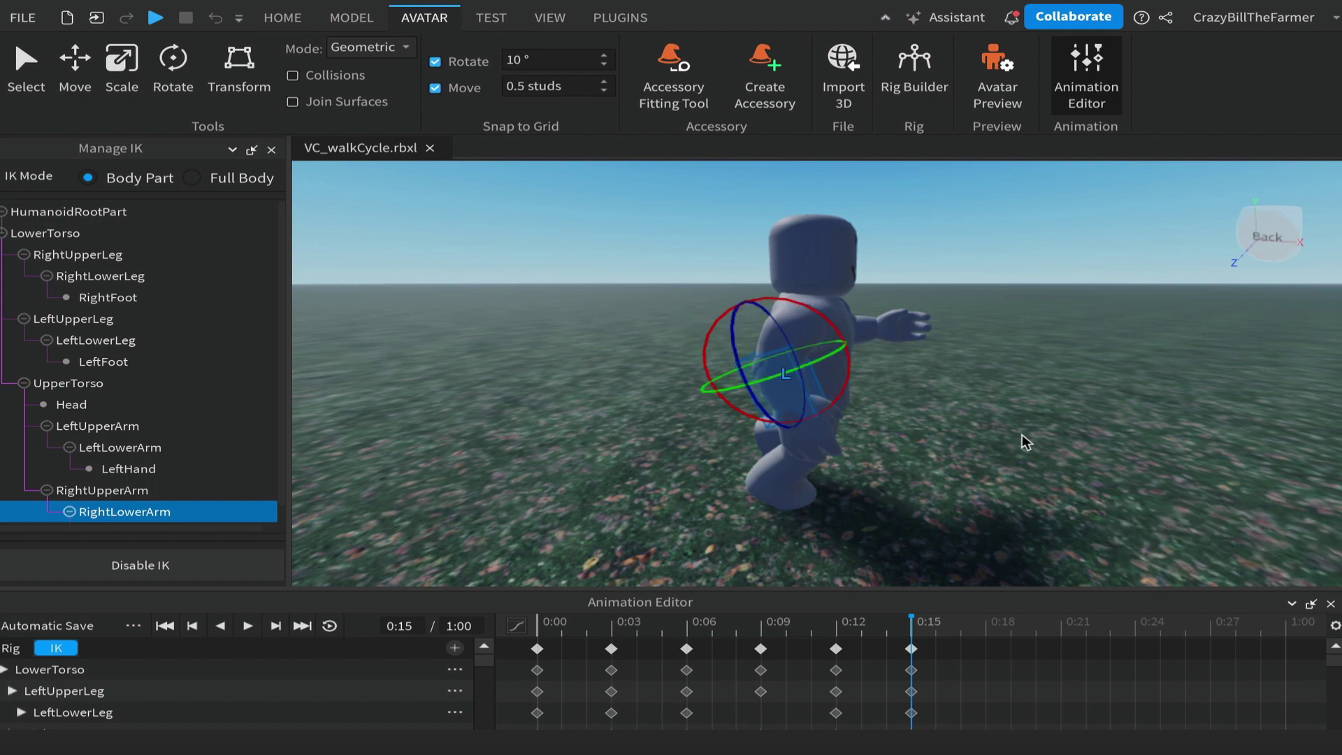
Step: Swing LeftUpperLeg forward at 0:15 and bend LeftLowerLeg back so the left leg passes the right
right_click_drag(1024, 442, 1024, 441)
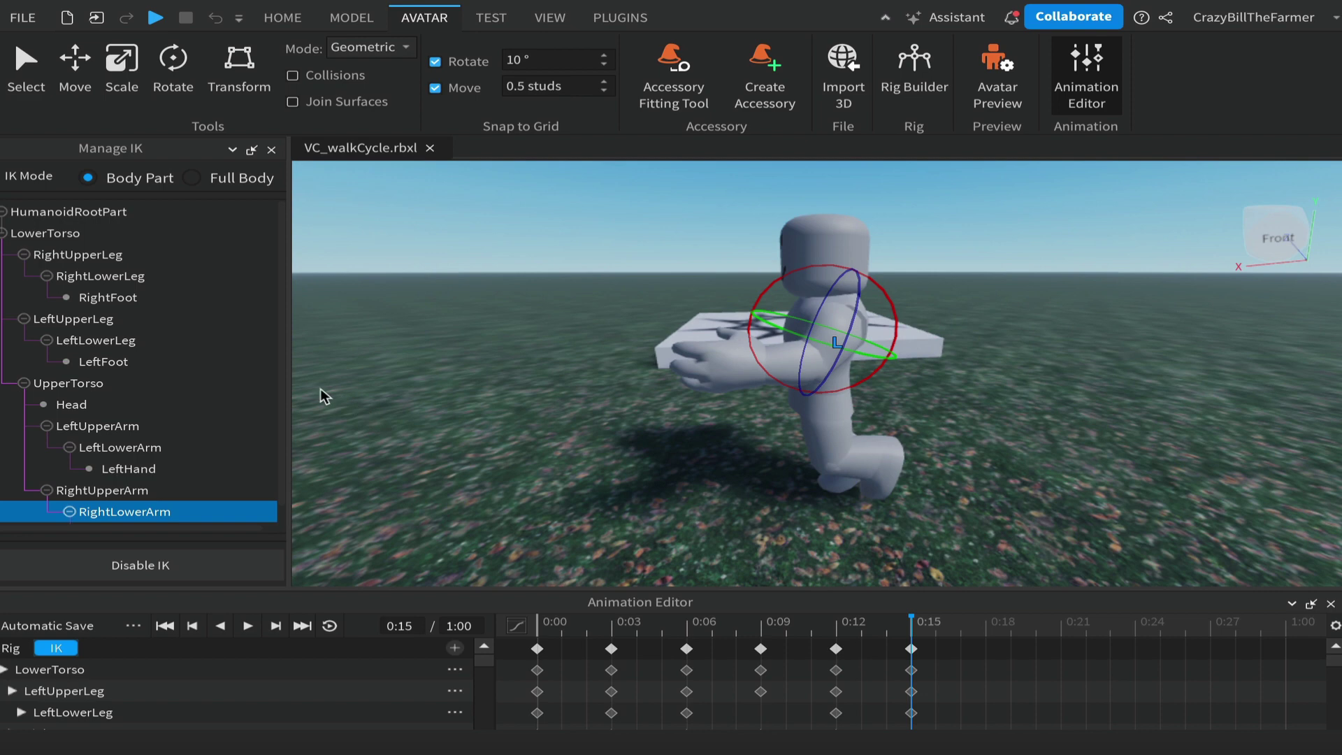
left_click(56, 324)
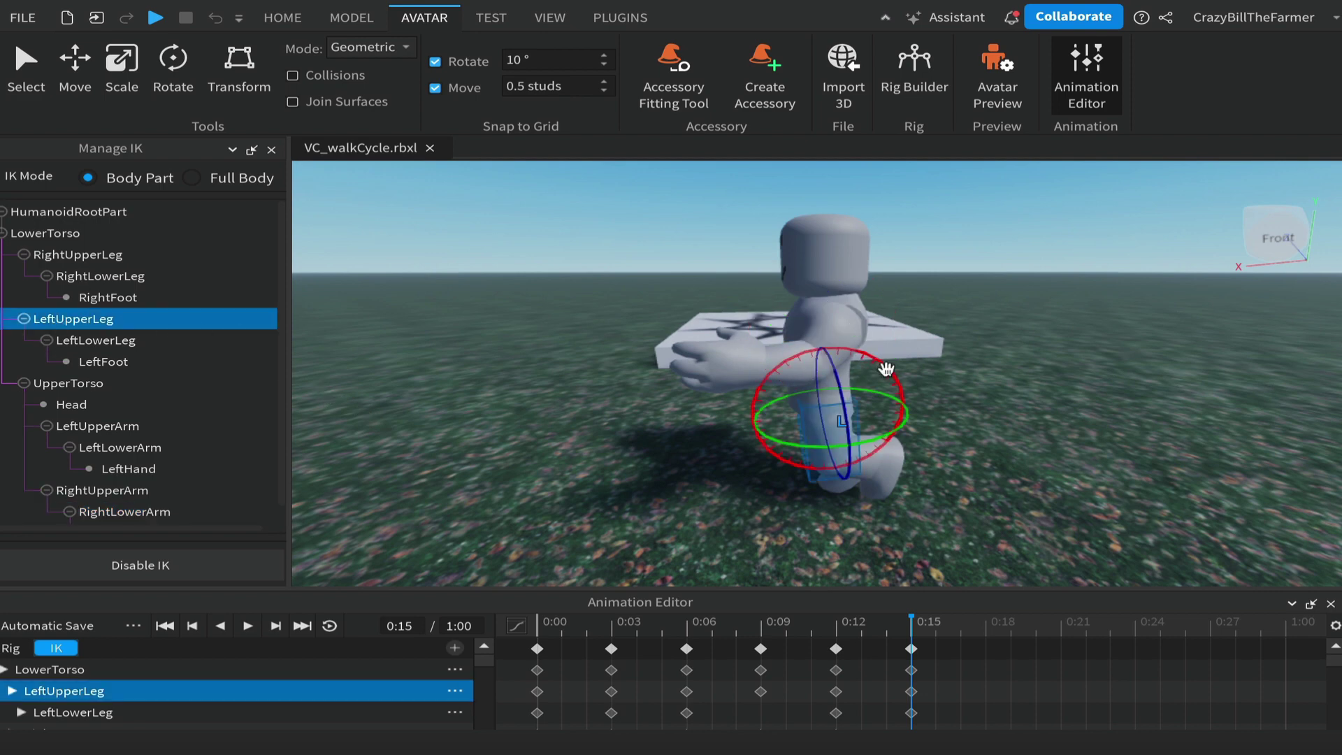
left_click_drag(891, 374, 899, 423)
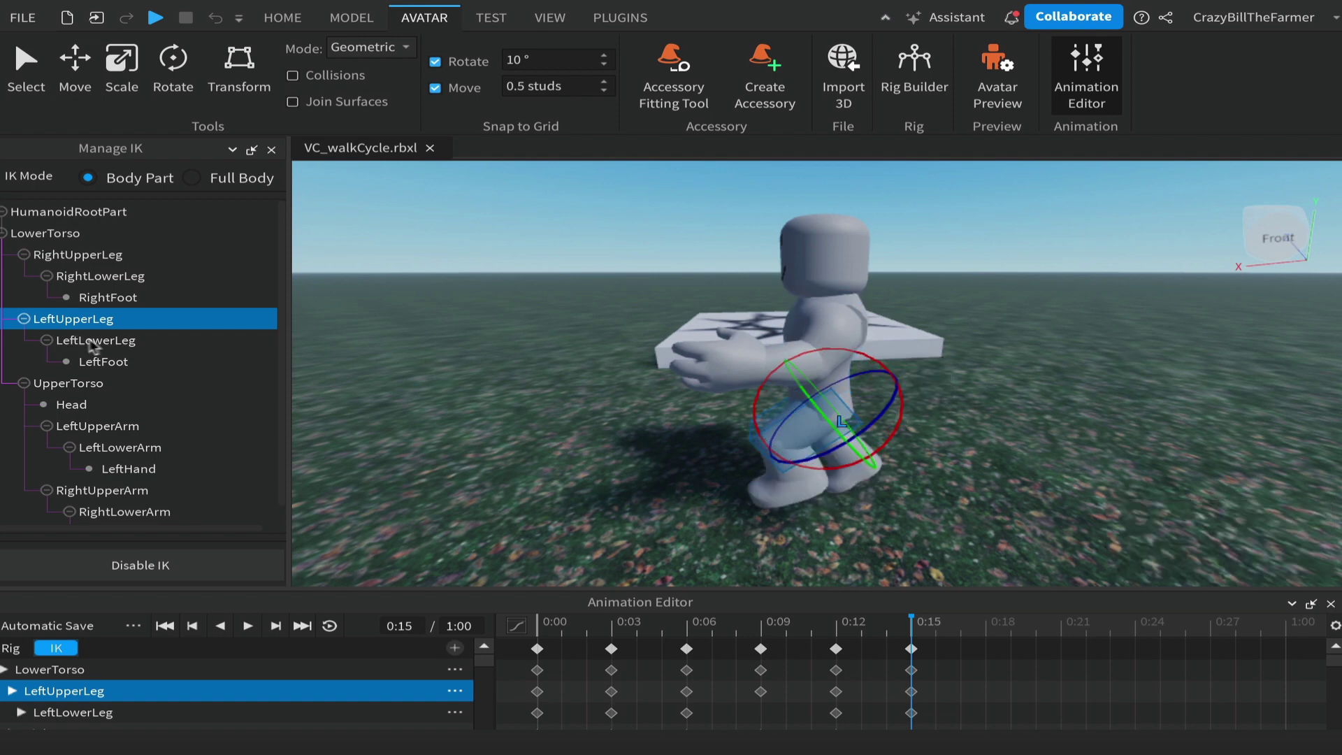
left_click(93, 341)
left_click_drag(697, 416, 700, 430)
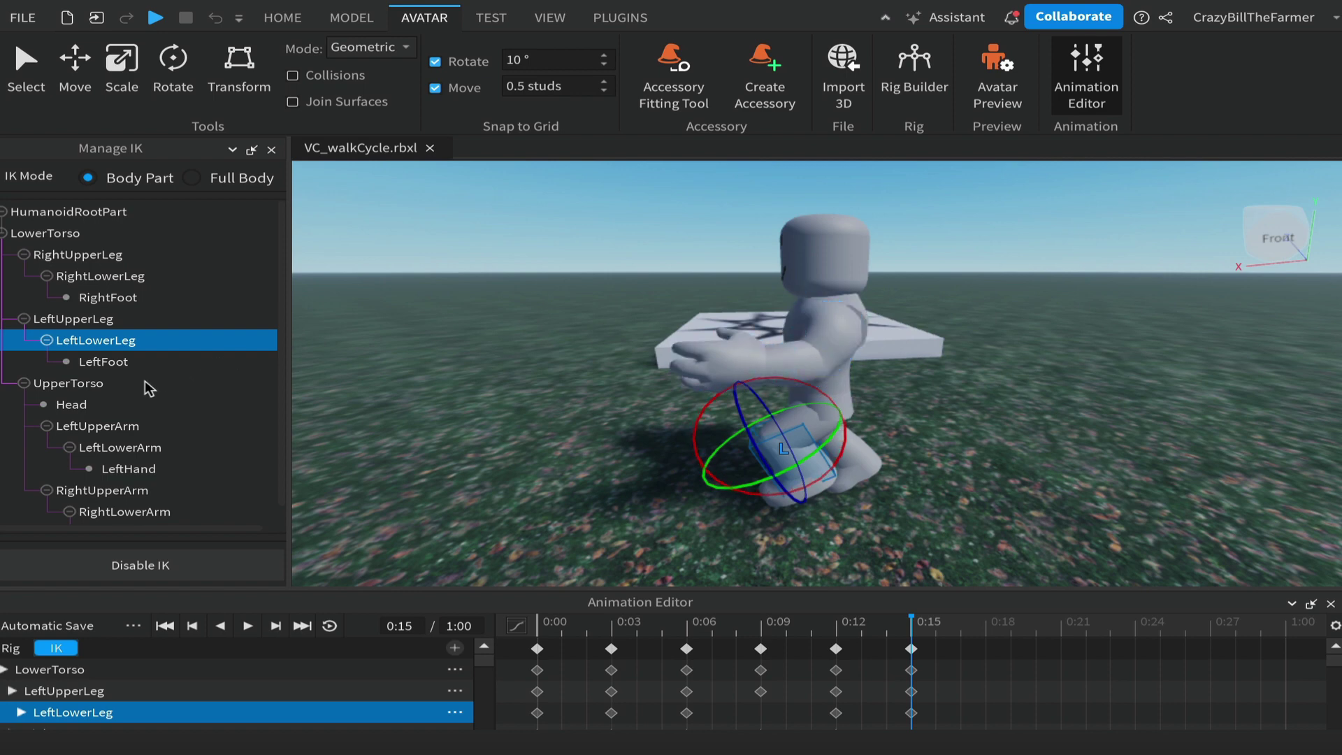
Step: Lower LeftUpperArm toward the torso at 0:15
left_click(99, 429)
left_click_drag(766, 308, 784, 355)
left_click(1045, 448)
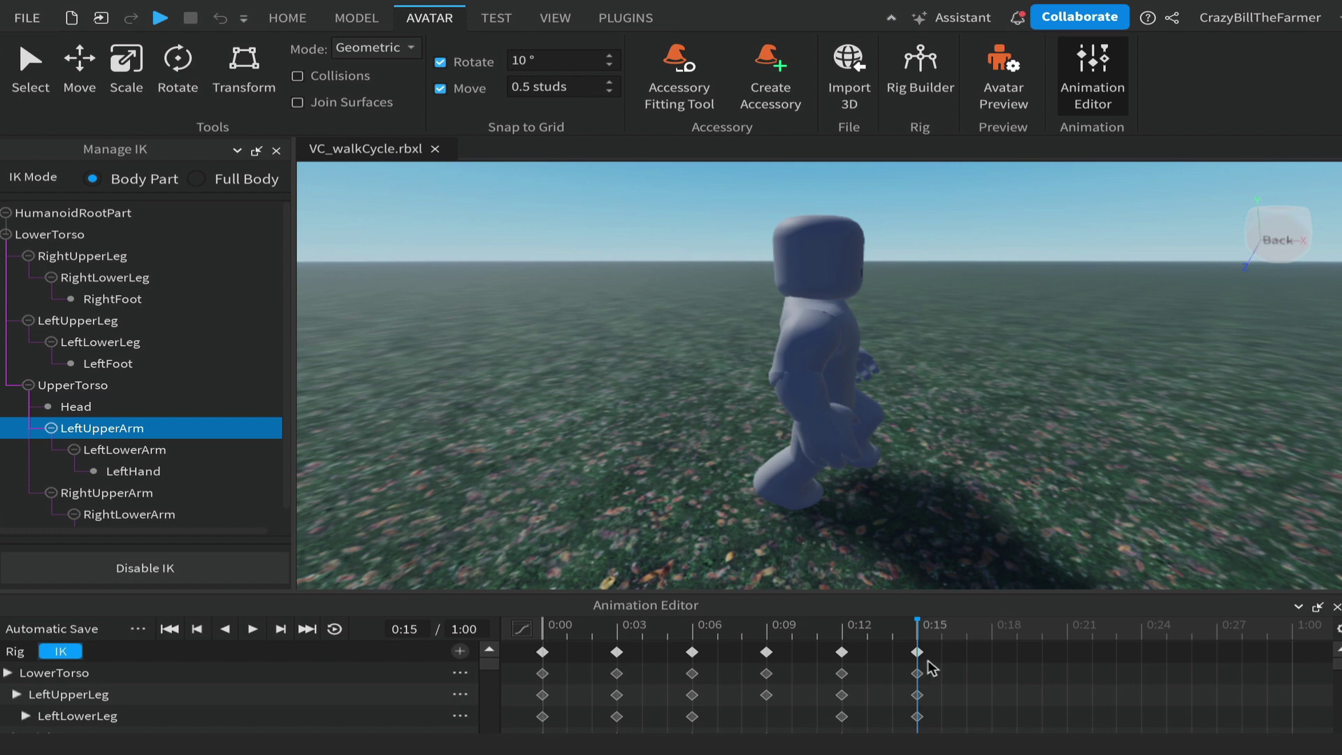
Step: Compare the 0:12 and 0:15 poses, and delete the entire 0:15 keyframe
left_click(998, 632)
left_click(917, 652)
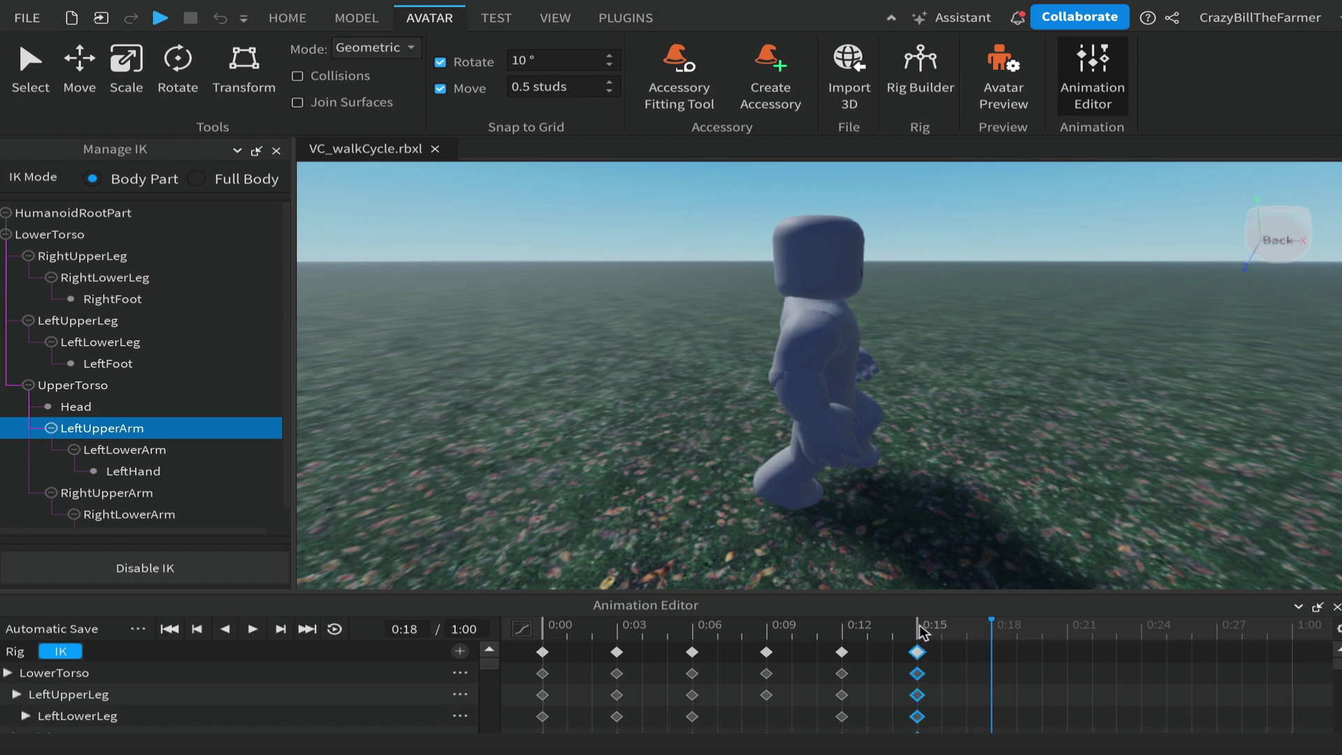
left_click(842, 631)
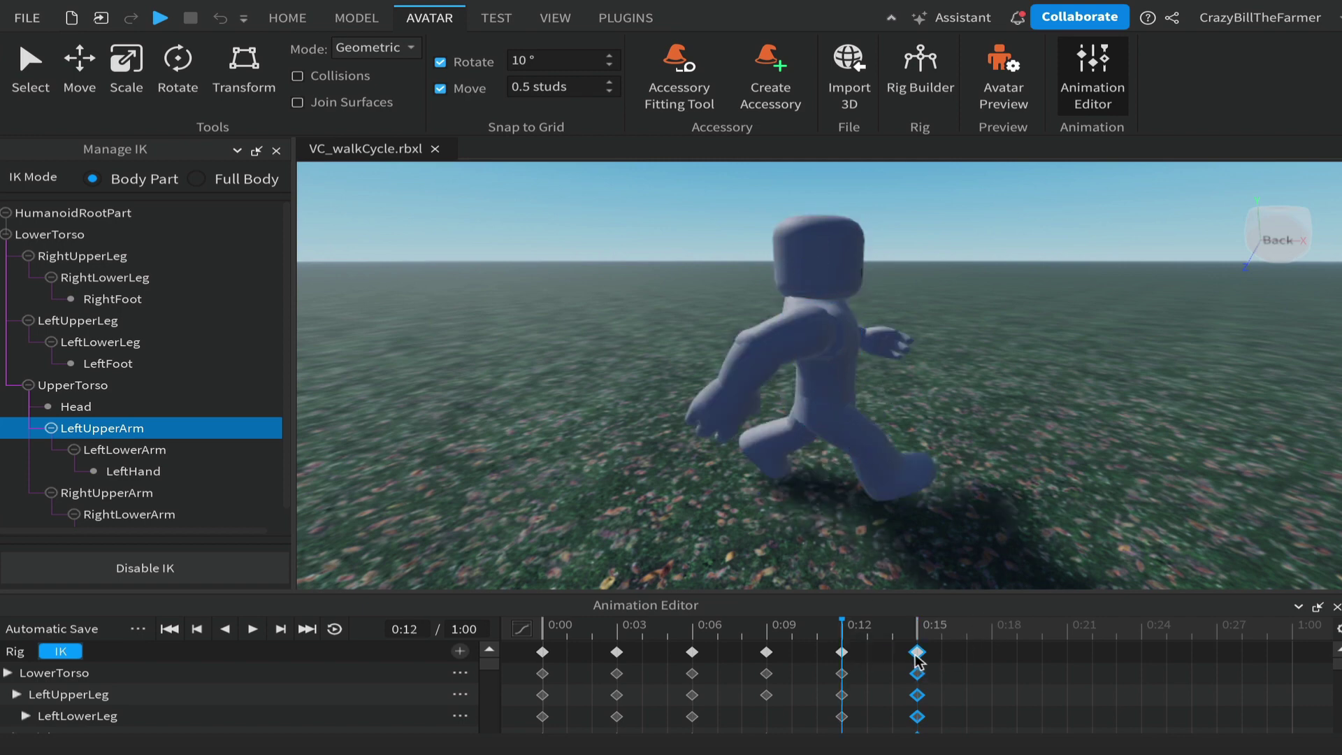
left_click(918, 630)
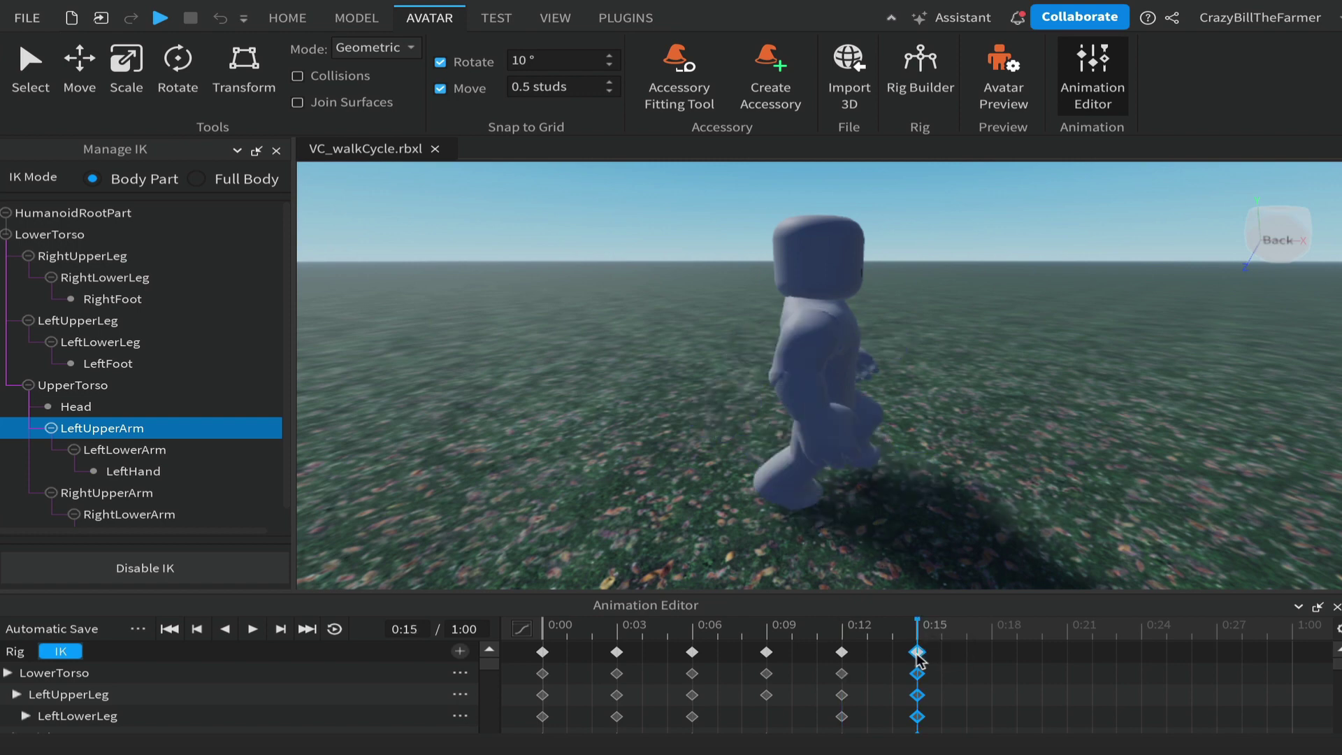
right_click(918, 653)
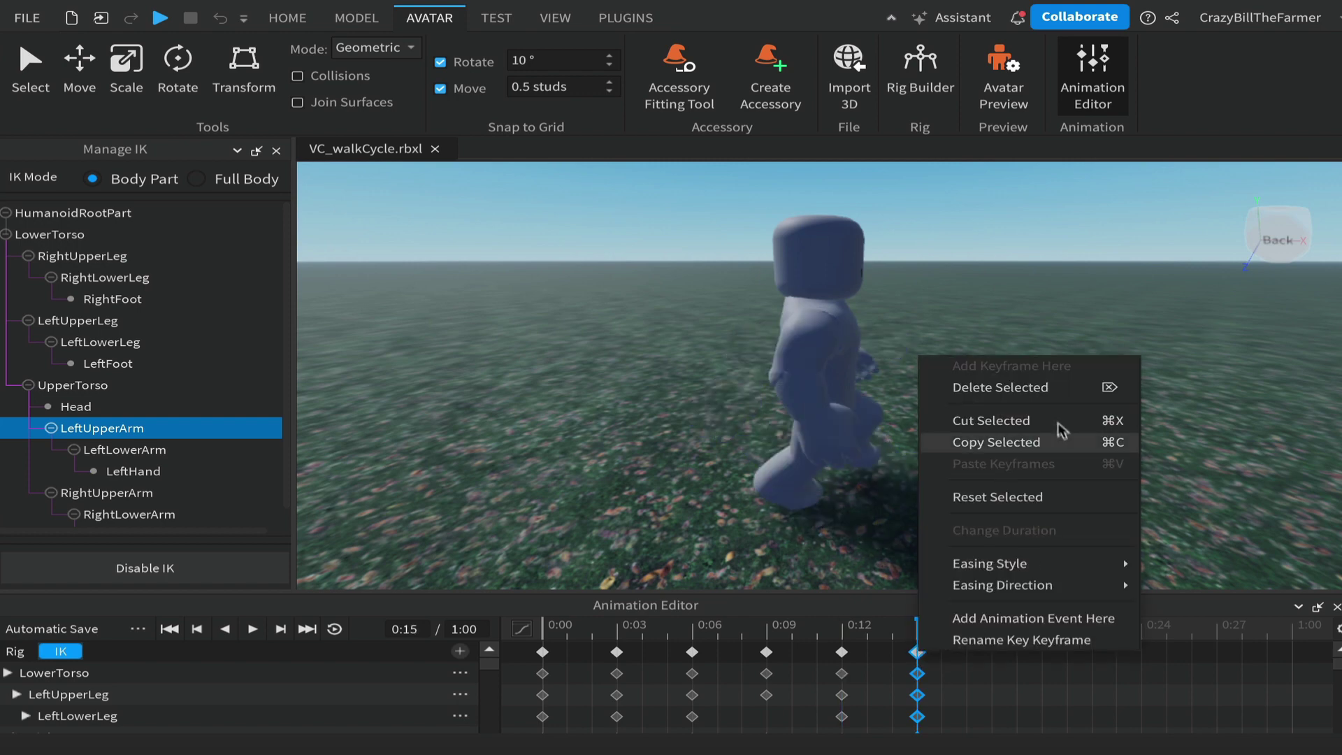
left_click(1038, 389)
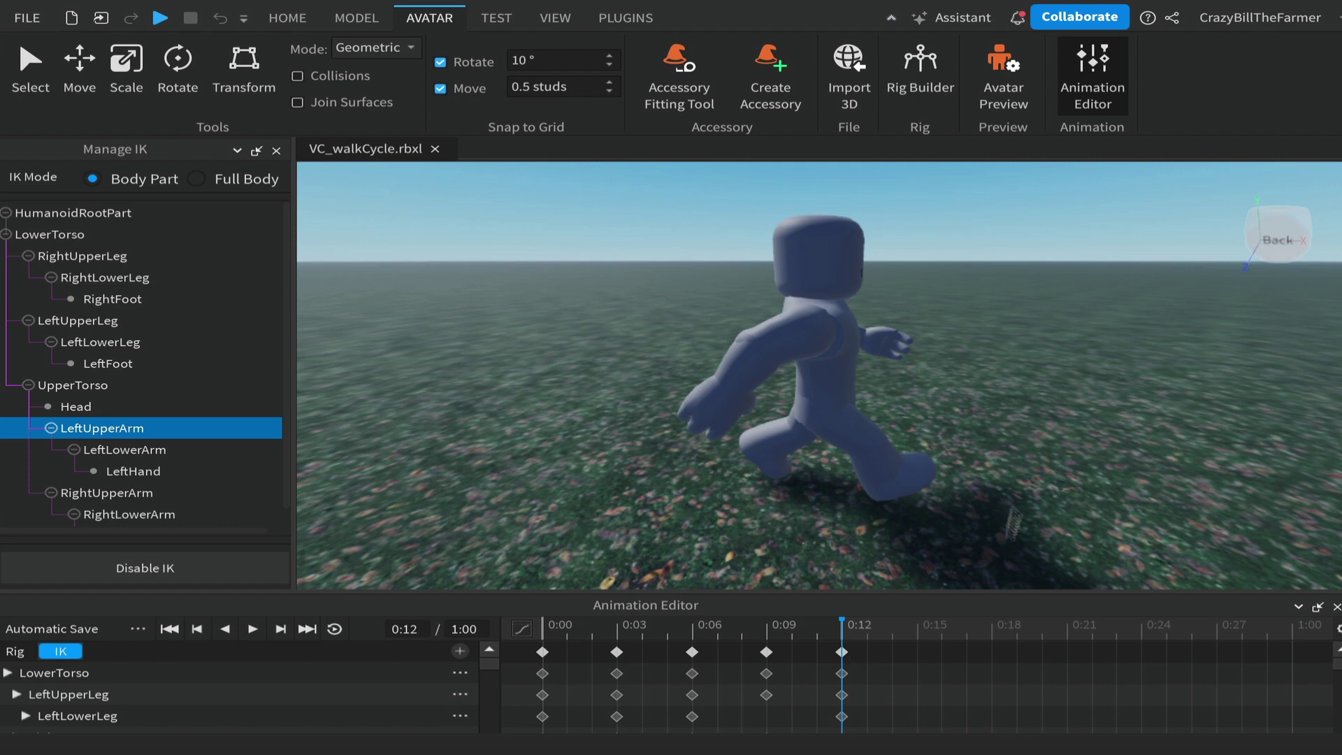
left_click(752, 2)
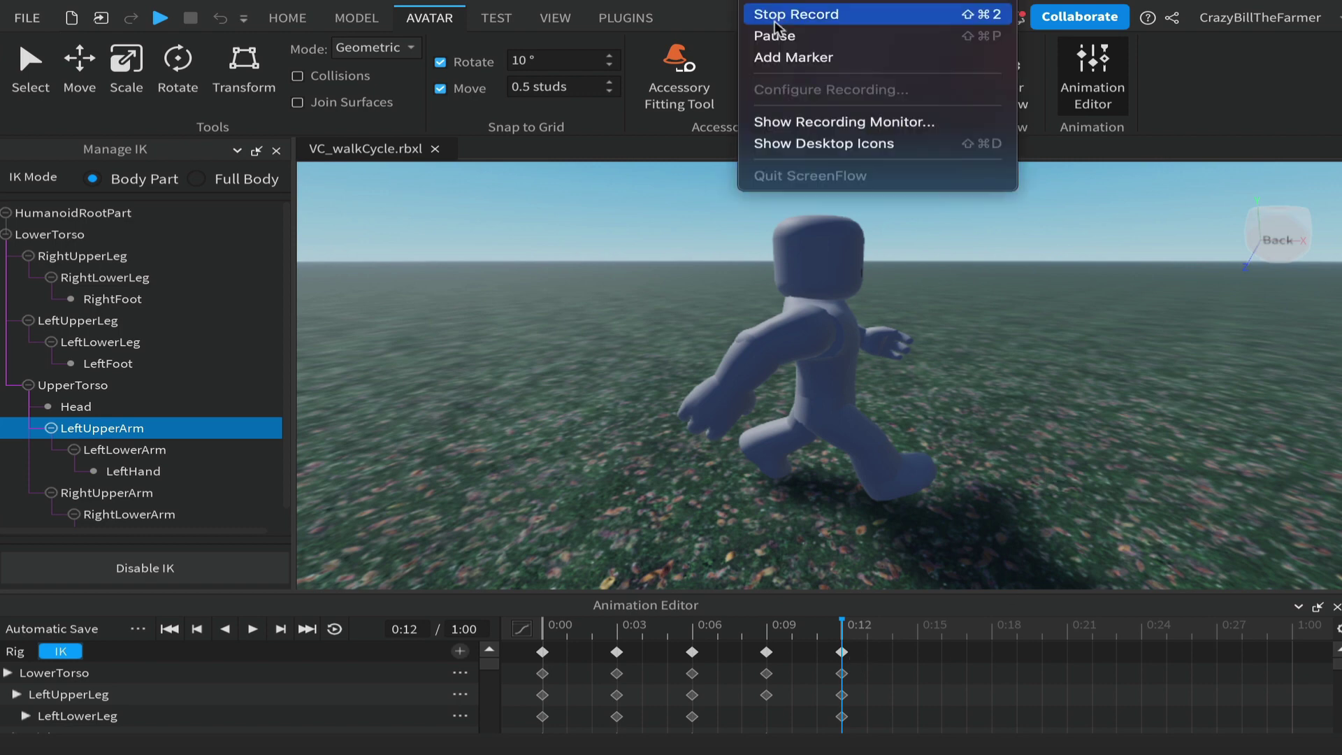
left_click(779, 34)
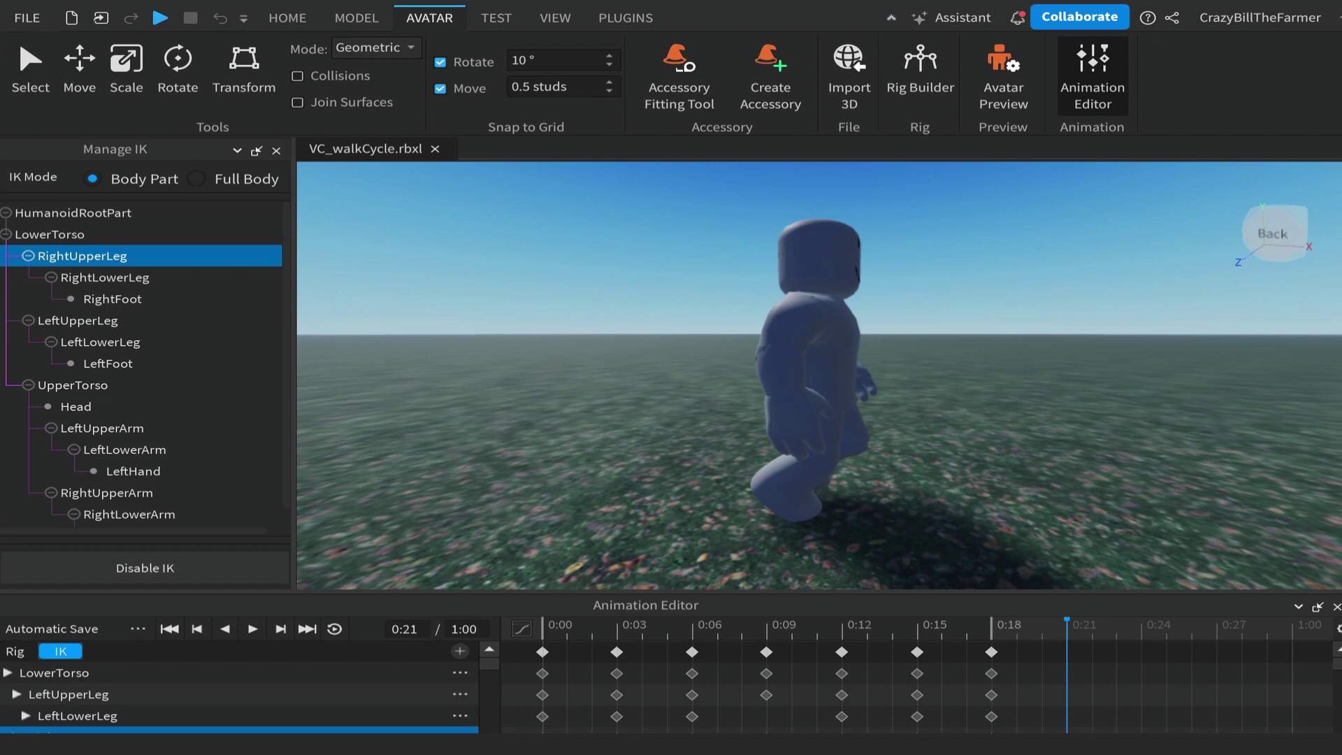
Step: Swing LeftUpperLeg forward about 40 degrees at 0:21 so the left leg steps ahead of the body
right_click_drag(1075, 459, 1076, 459)
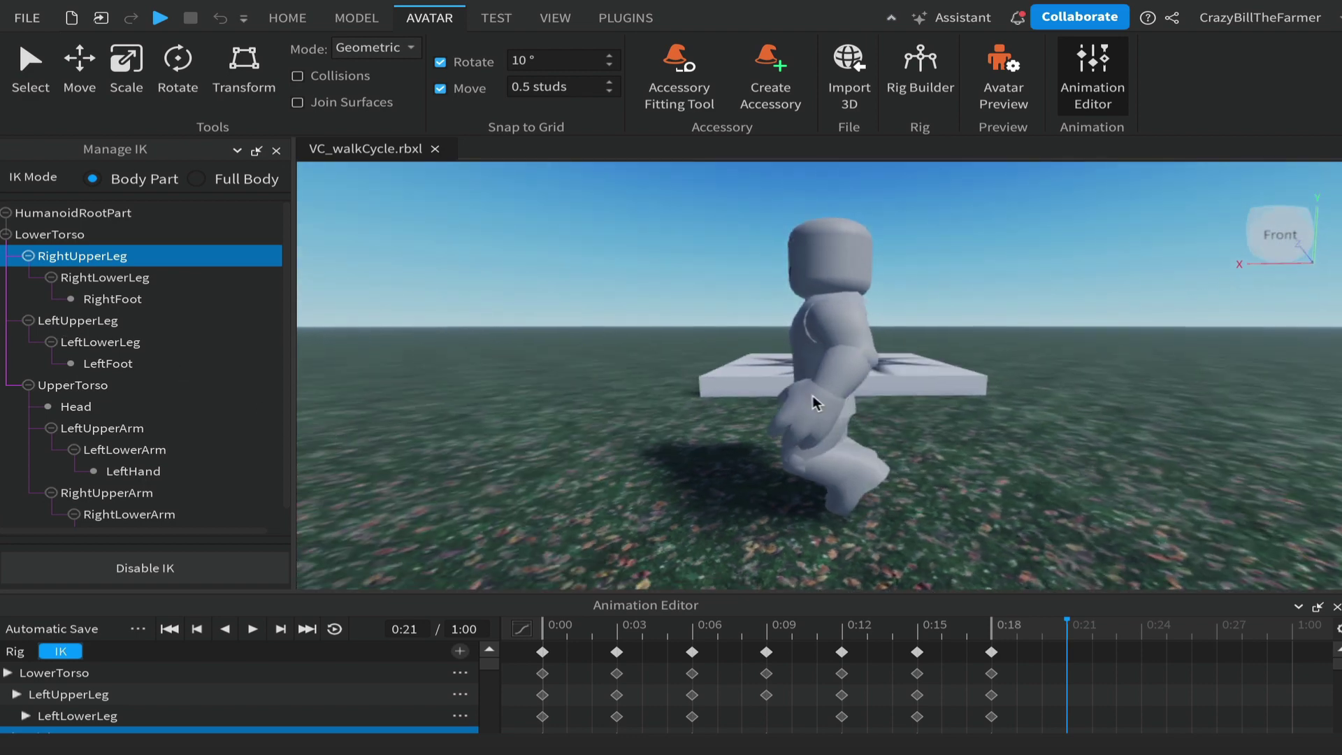
left_click(205, 319)
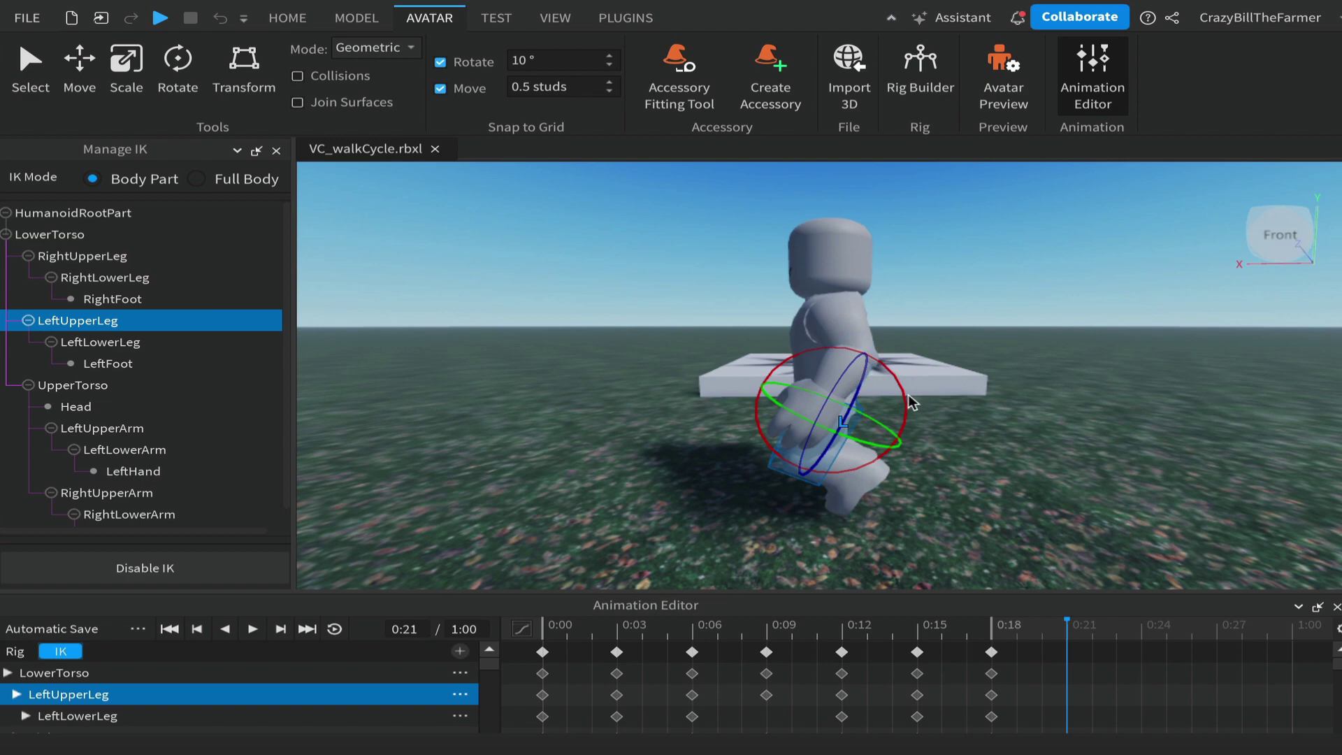
left_click_drag(907, 402, 896, 438)
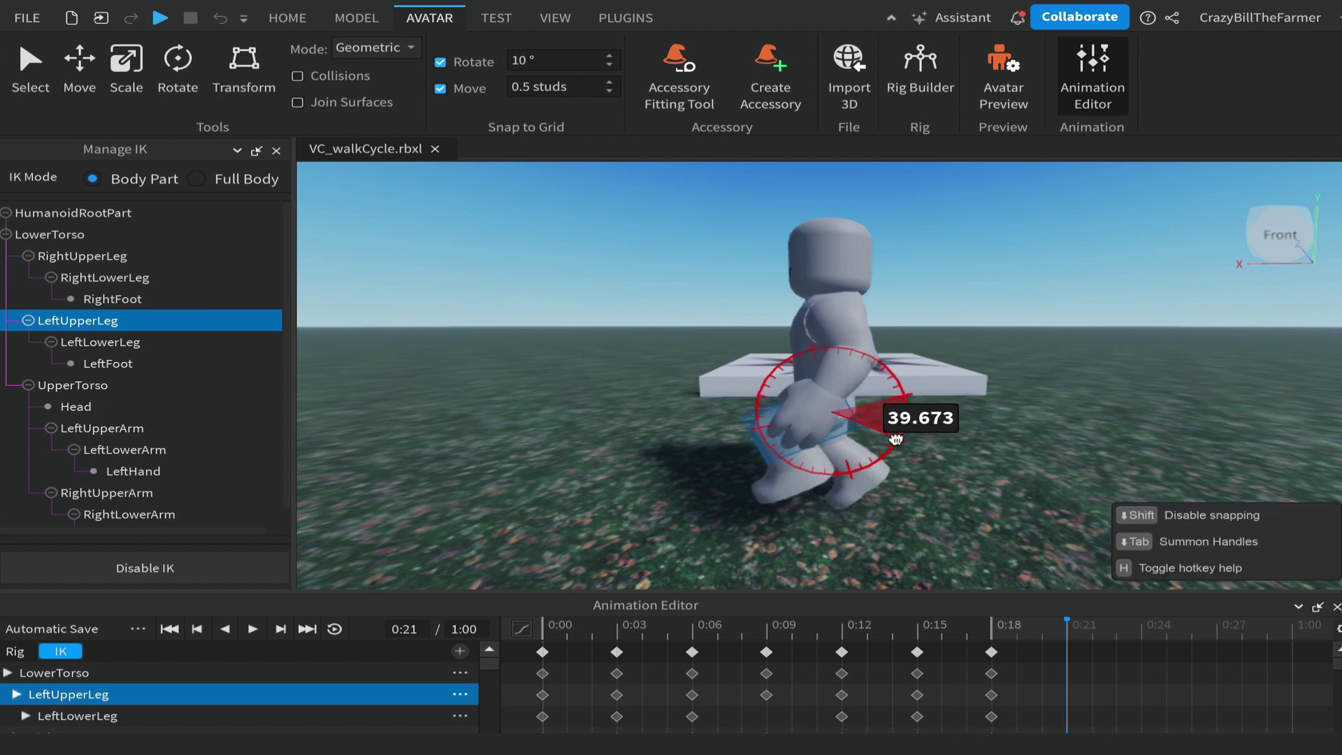
left_click_drag(896, 438, 896, 439)
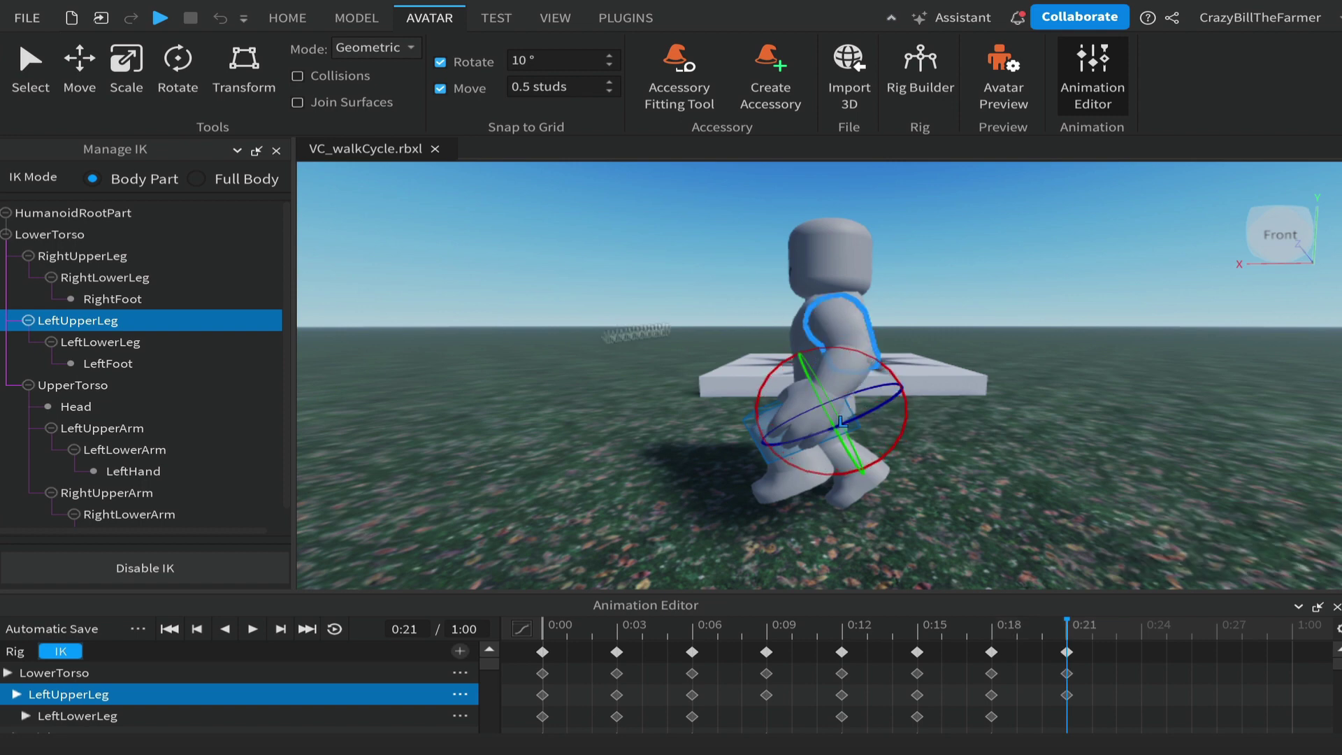
Step: Swing LeftUpperArm backward at 0:21 so the left arm moves behind the torso
left_click(102, 430)
left_click_drag(760, 312, 776, 318)
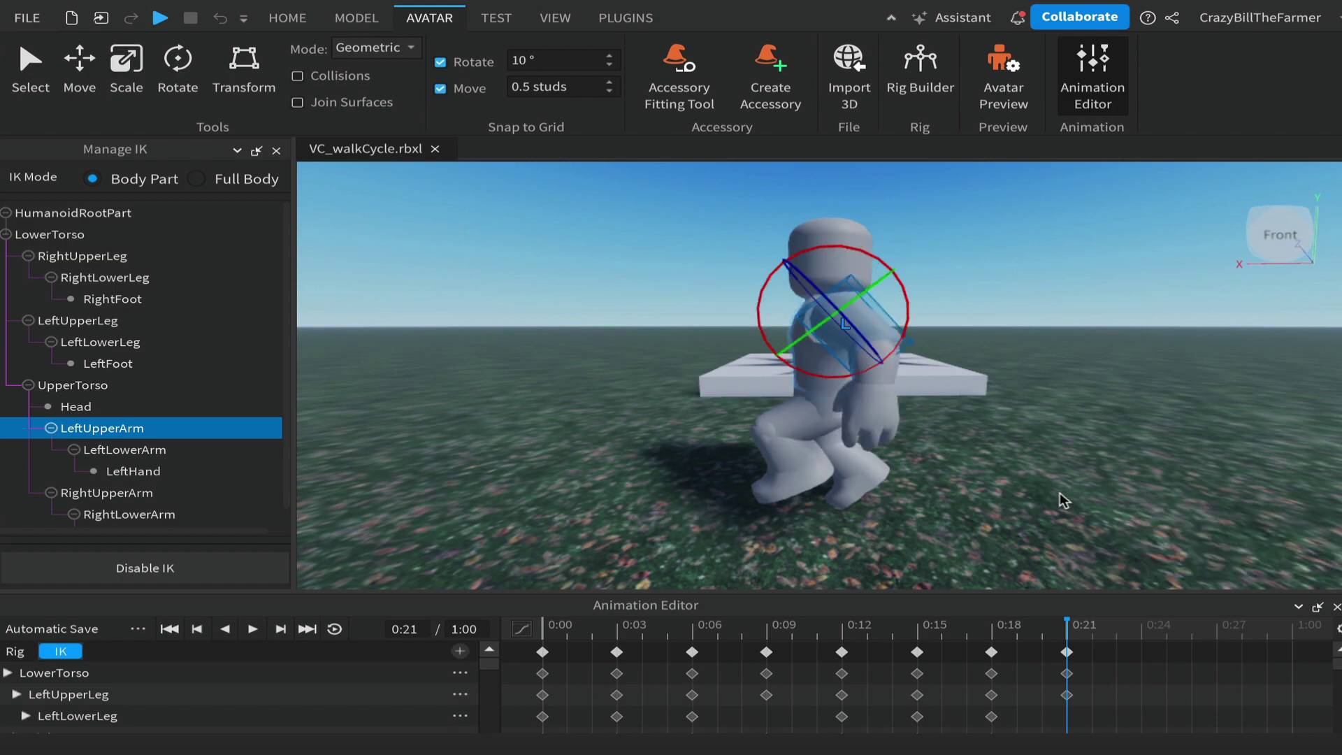
right_click_drag(950, 480, 950, 480)
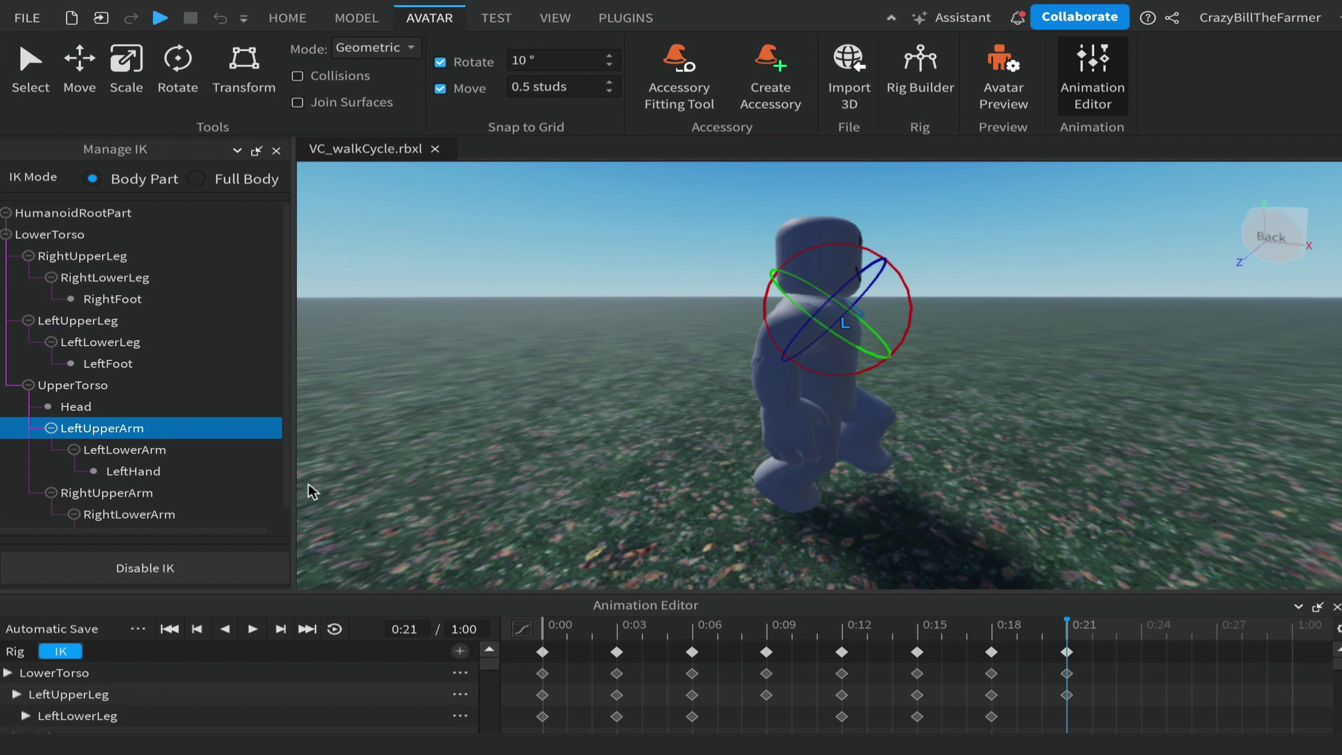
Step: Swing RightUpperLeg backward at 0:21 and straighten RightLowerLeg so the right leg extends behind the body
left_click(83, 261)
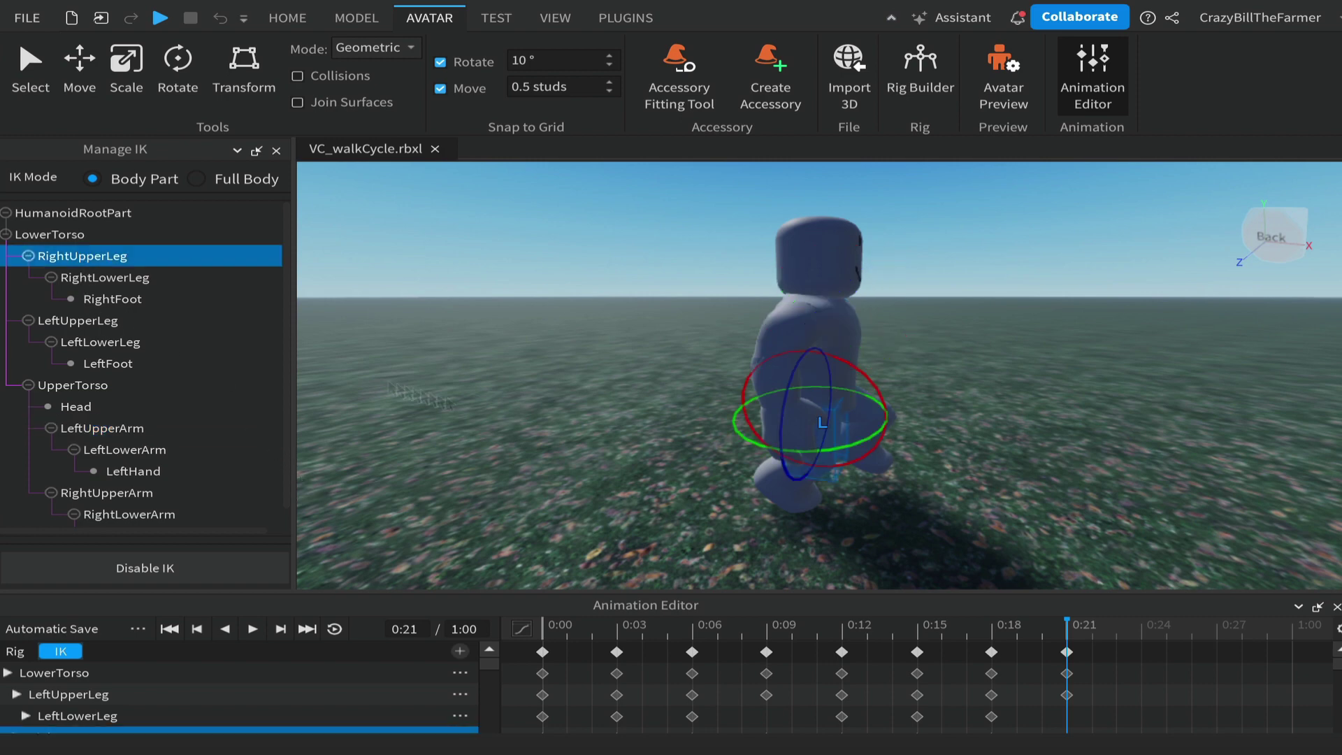
left_click_drag(869, 379, 873, 397)
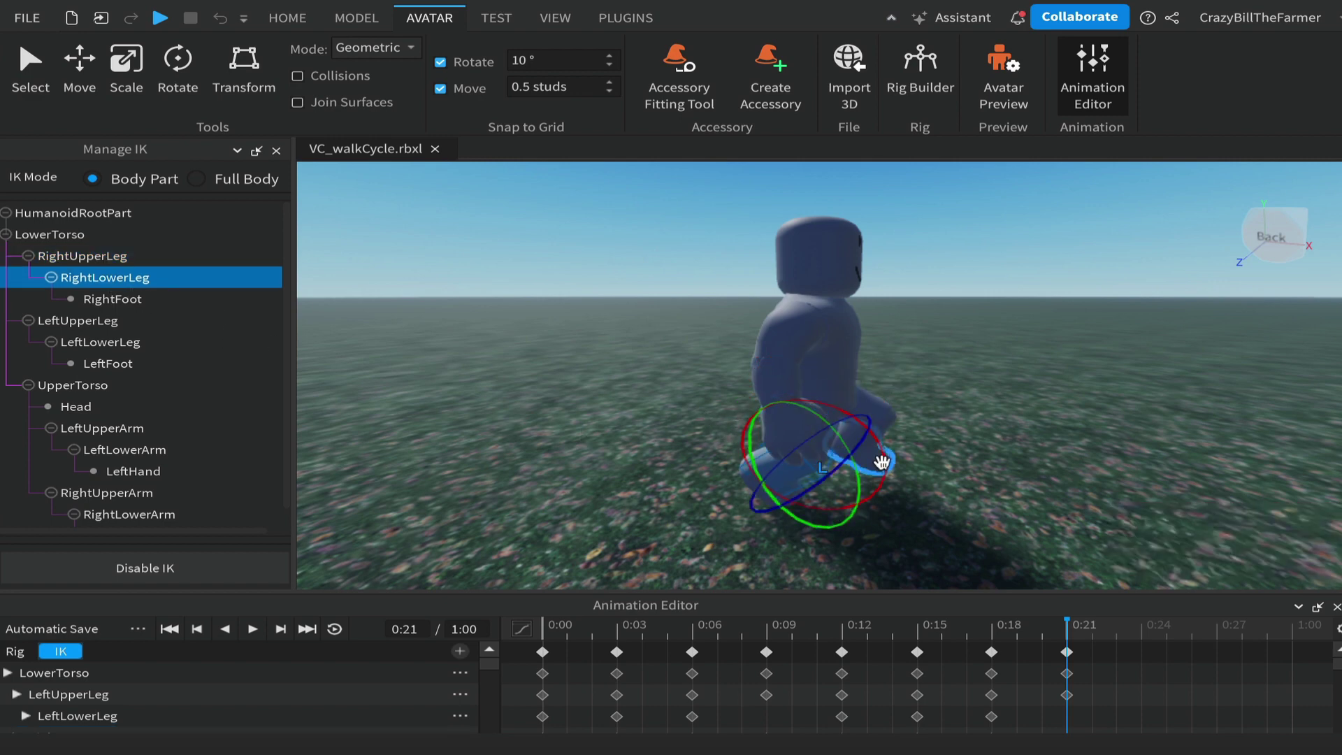
left_click_drag(884, 455, 880, 398)
left_click(75, 259)
right_click_drag(963, 438, 966, 444)
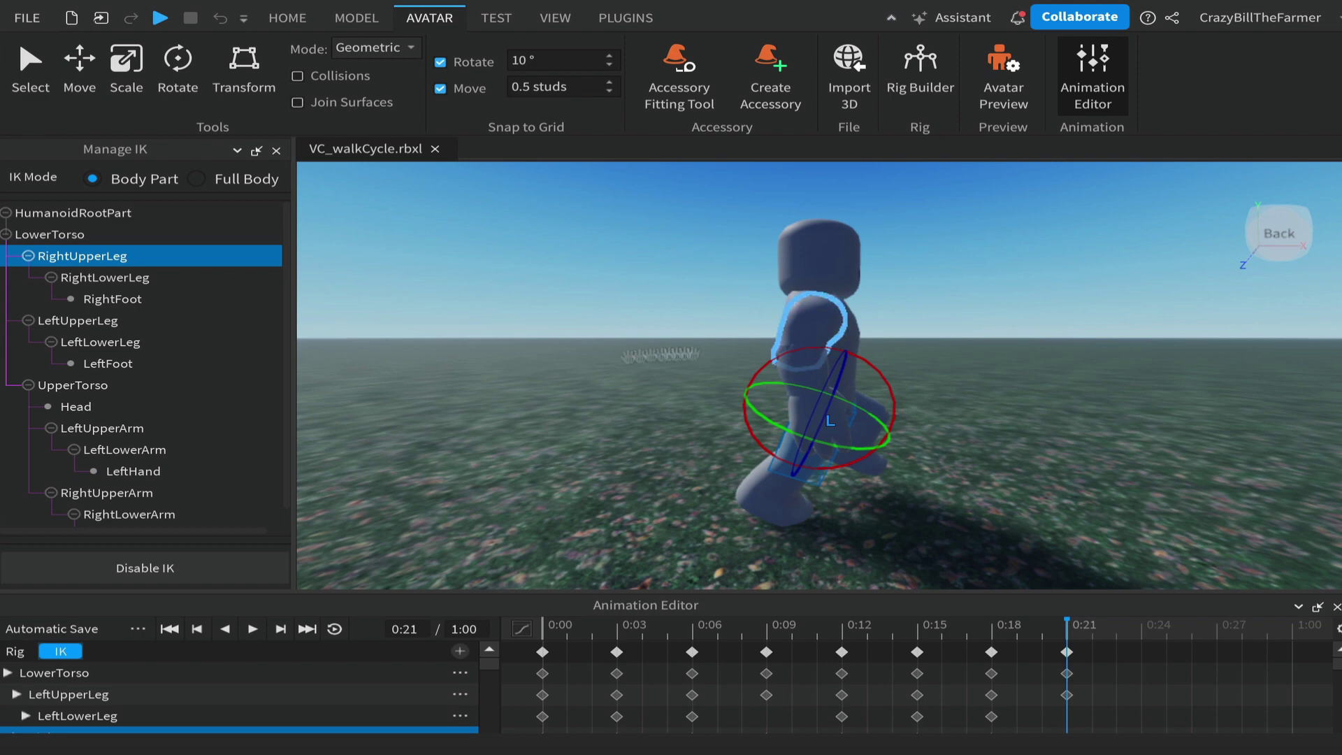
Step: Swing RightUpperArm forward at 0:21 so the right hand reaches in front of the body
left_click(106, 499)
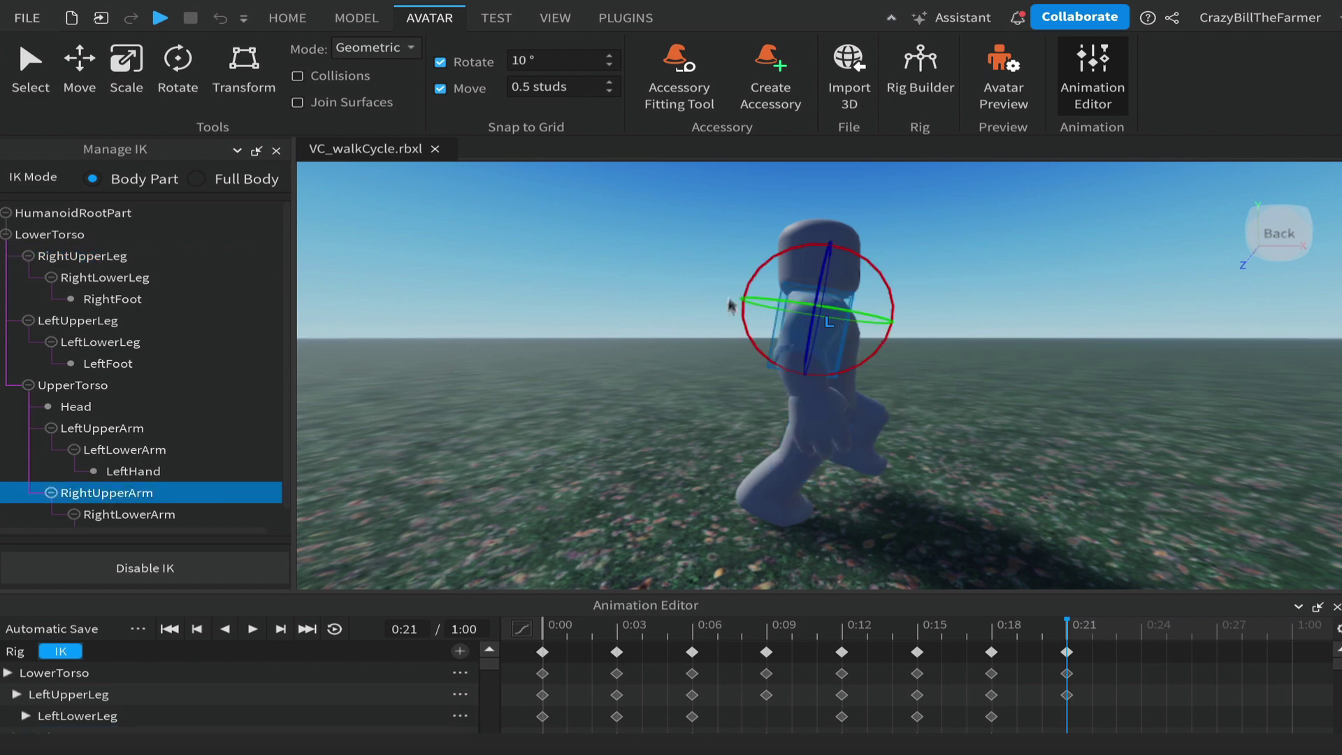
left_click_drag(760, 279, 761, 359)
left_click(132, 517)
right_click_drag(1033, 462, 1034, 461)
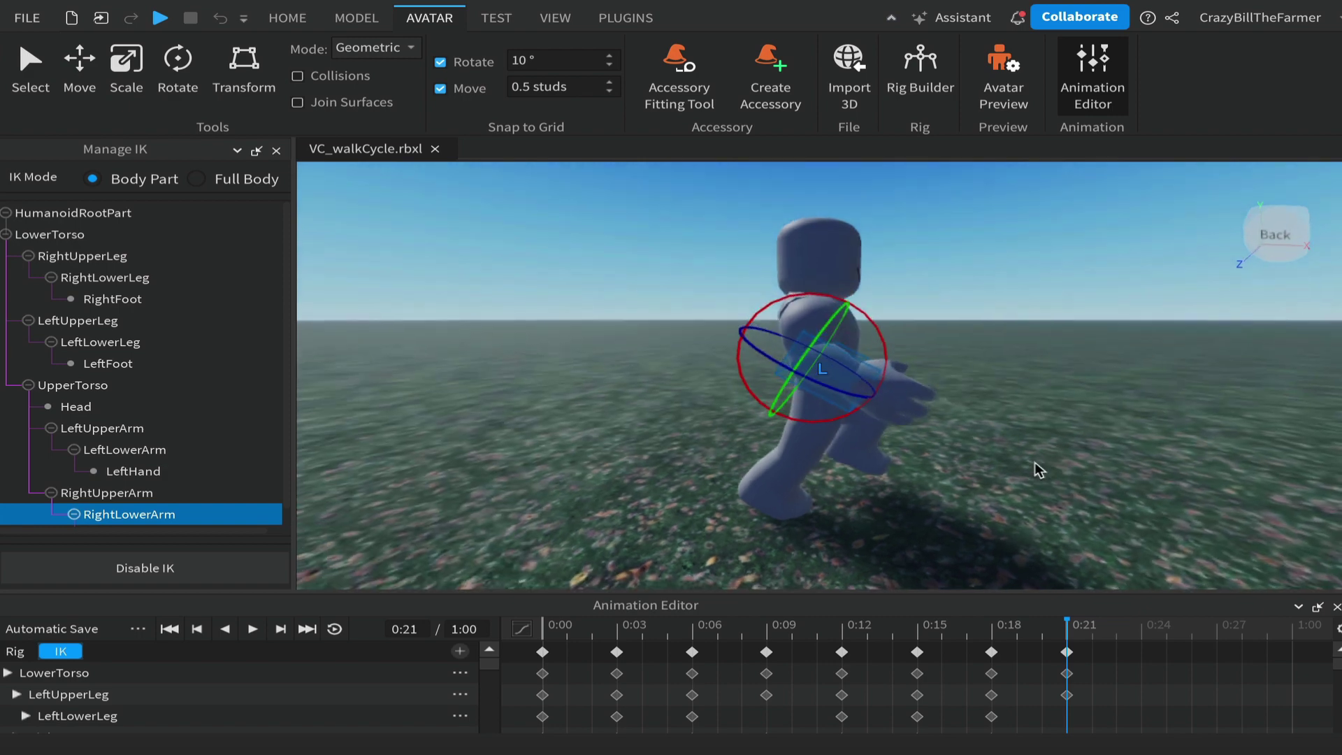
left_click(1034, 461)
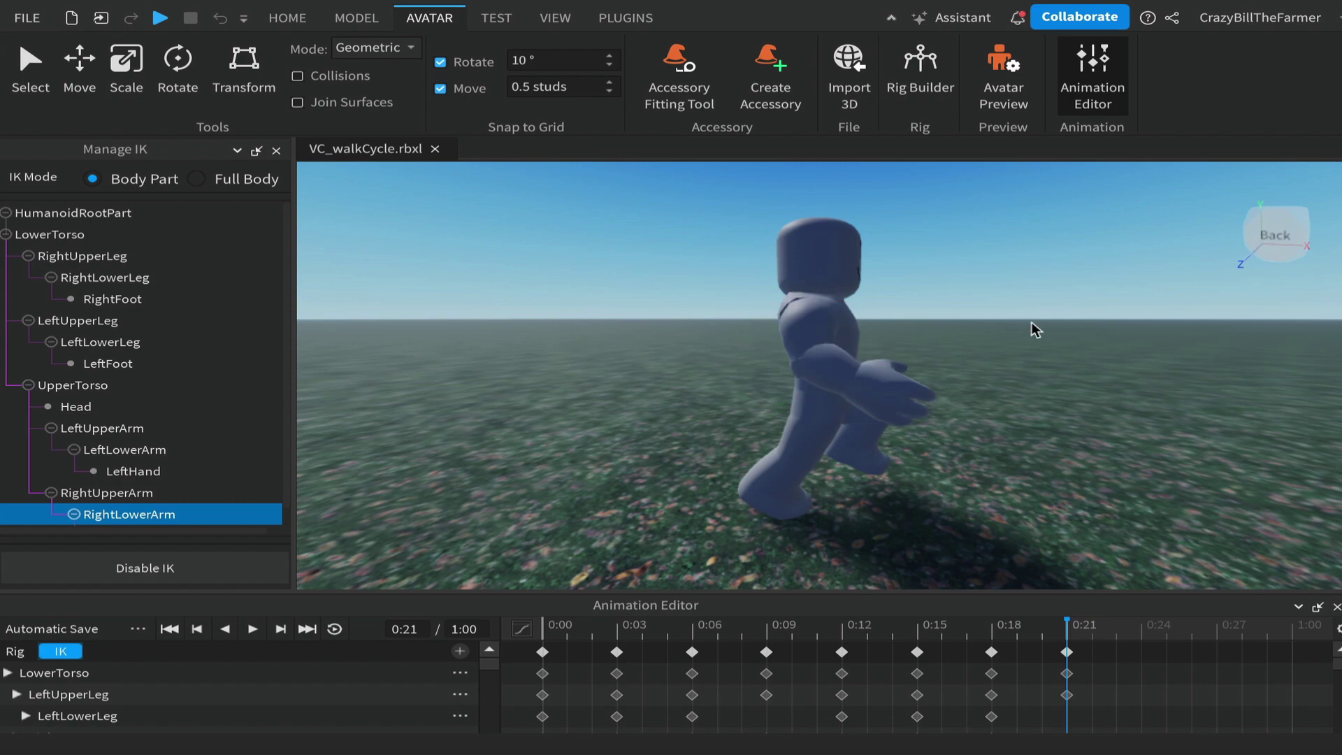
Step: Examine the Pose 9 contact reference from both sides and the front
right_click_drag(1030, 321, 1032, 322)
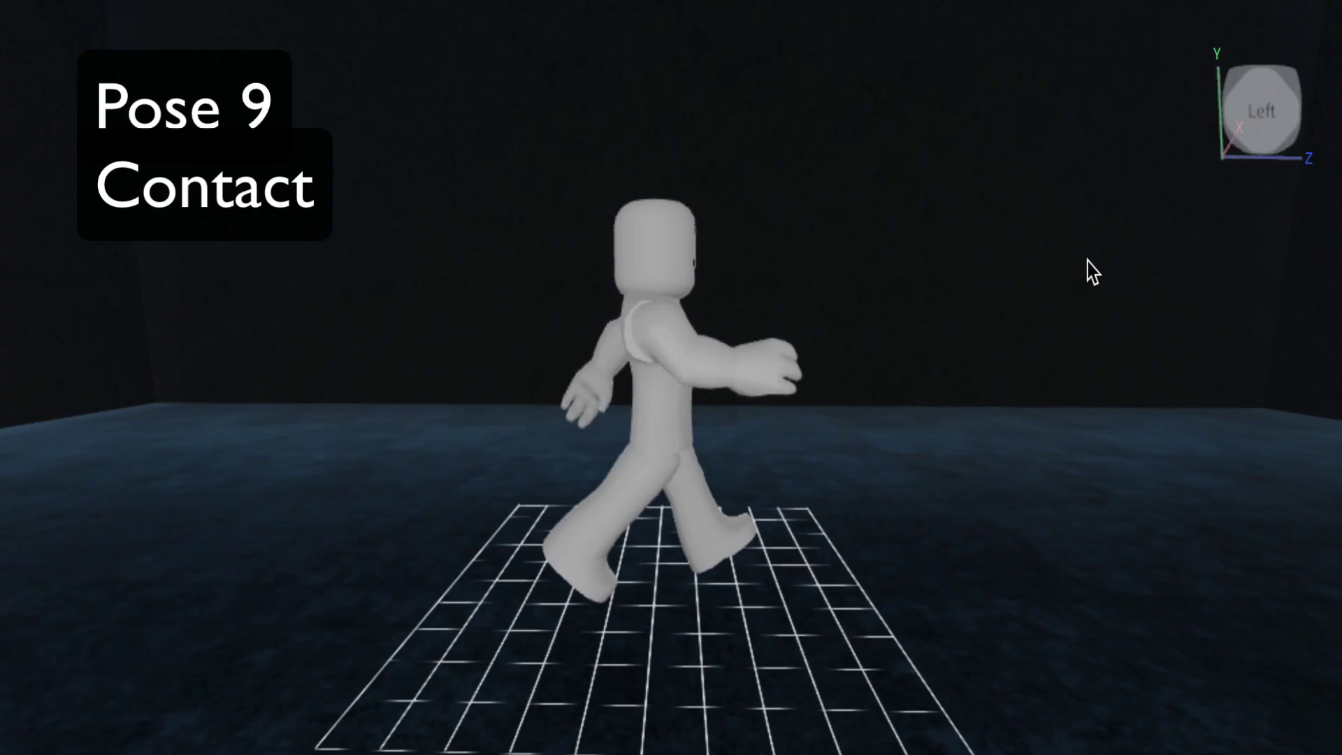
right_click_drag(1093, 272, 1029, 260)
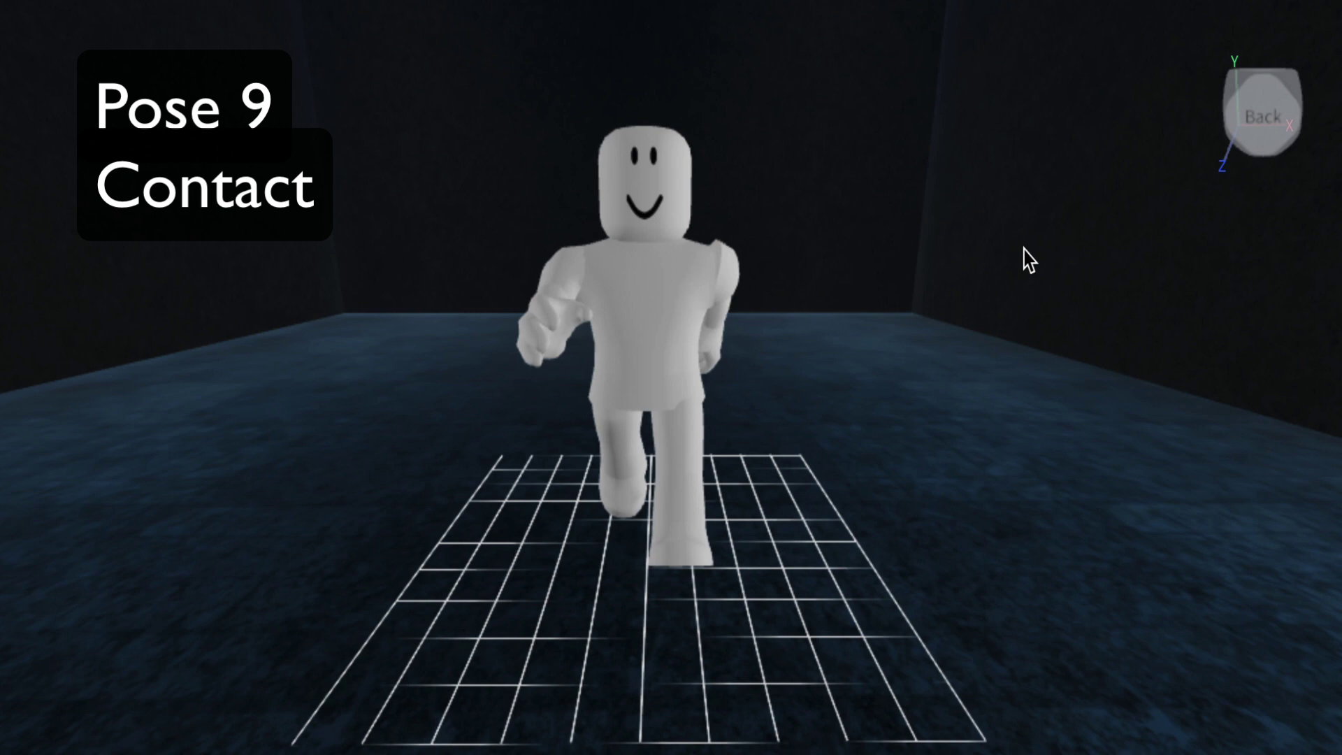
right_click_drag(1029, 260, 1022, 262)
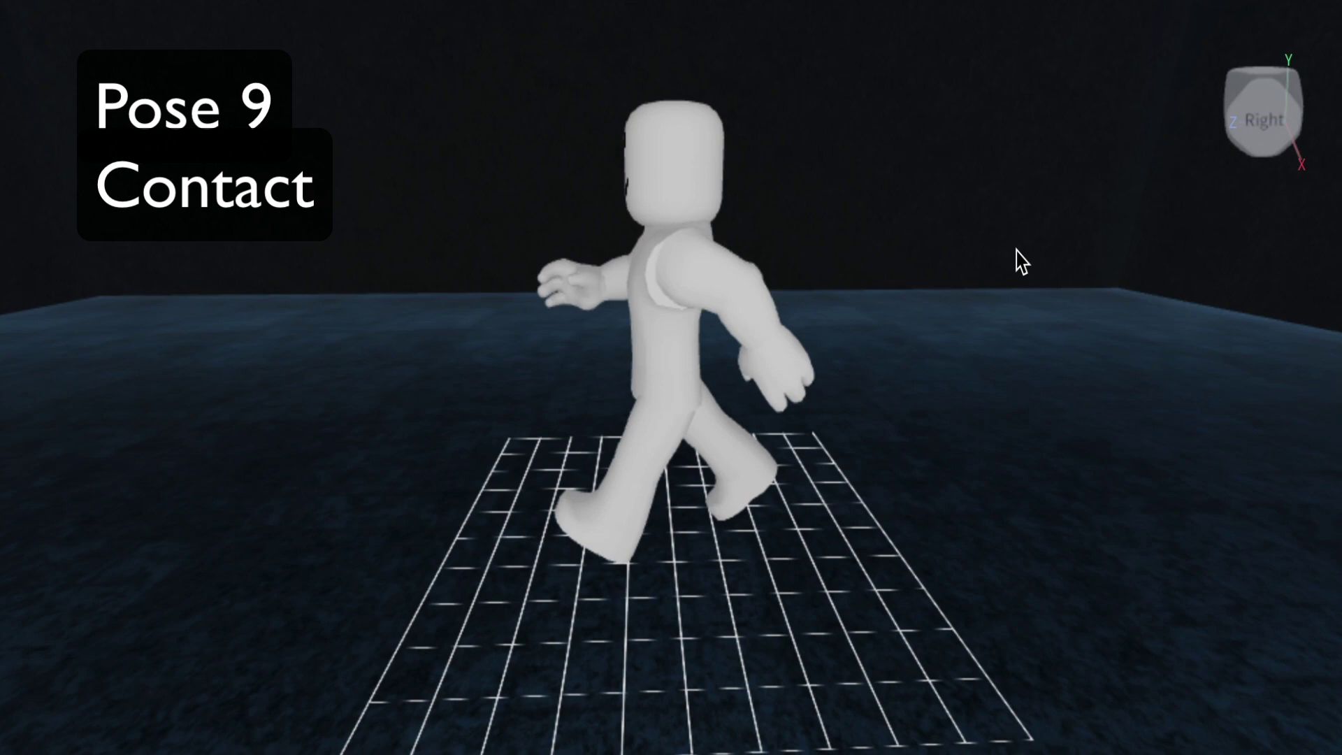
right_click_drag(1022, 262, 1018, 262)
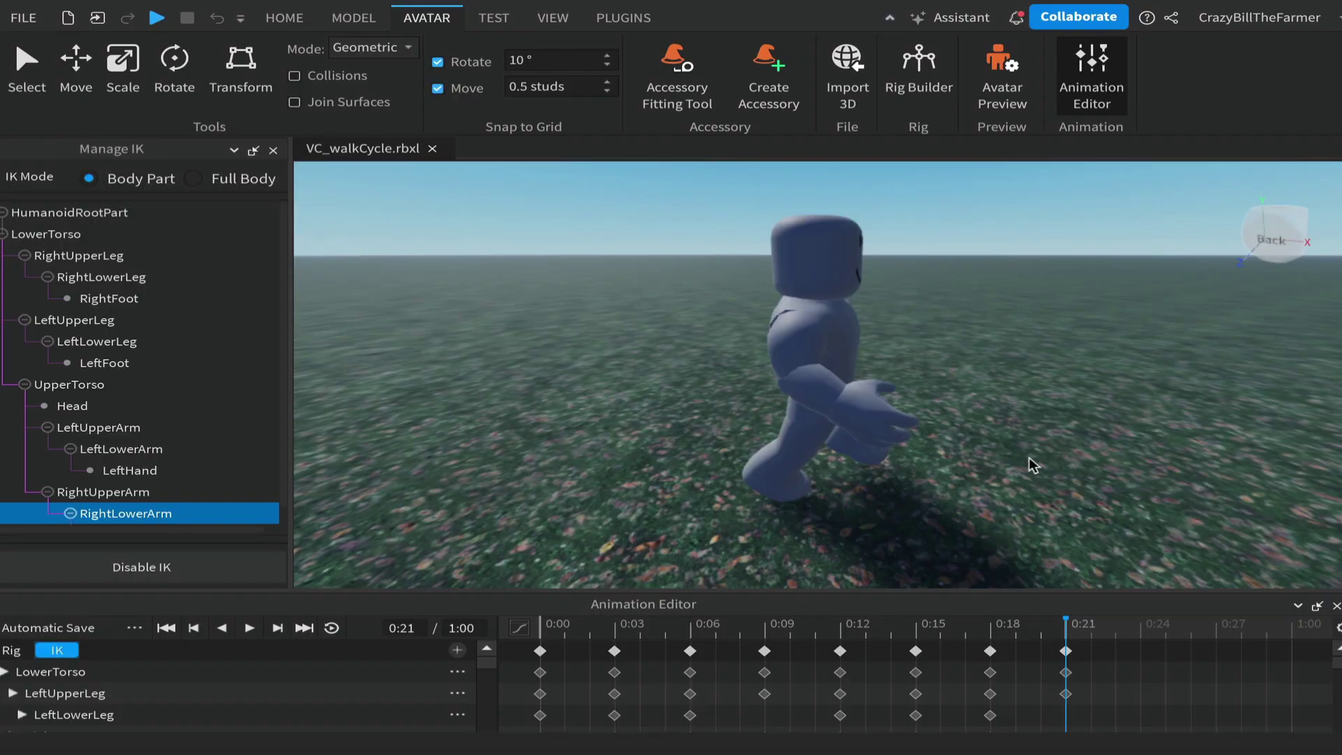
right_click_drag(1029, 457, 1029, 458)
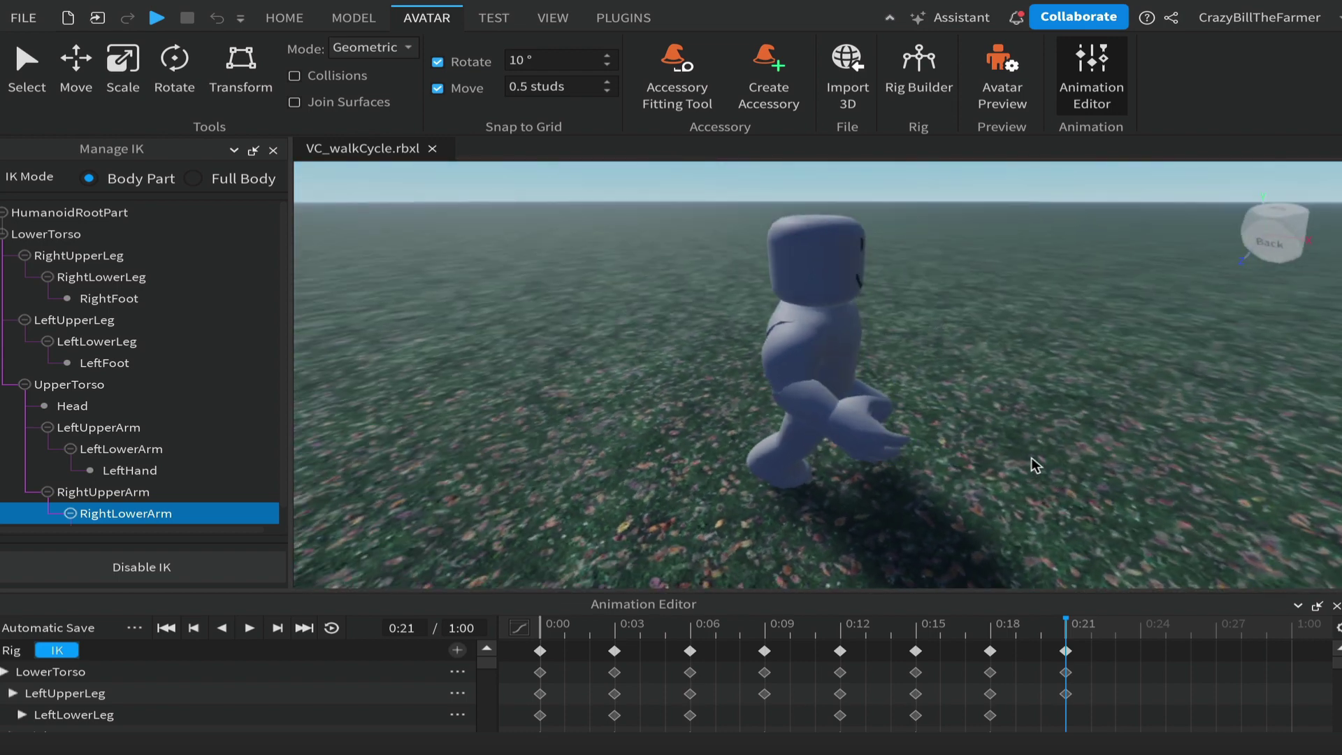
Step: Copy the entire contact pose keyframe at 0:00 and paste it at 0:24 to close the walk cycle
left_click(542, 637)
left_click(540, 651)
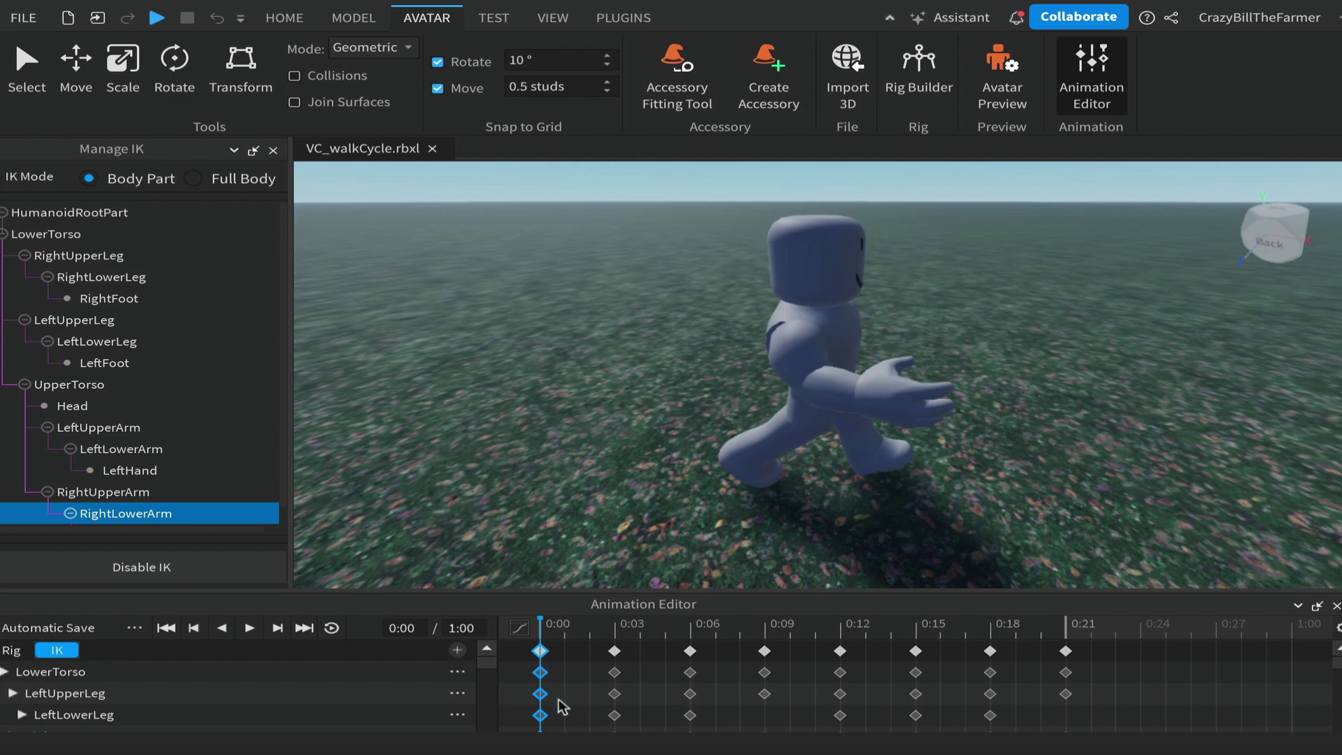
right_click(540, 654)
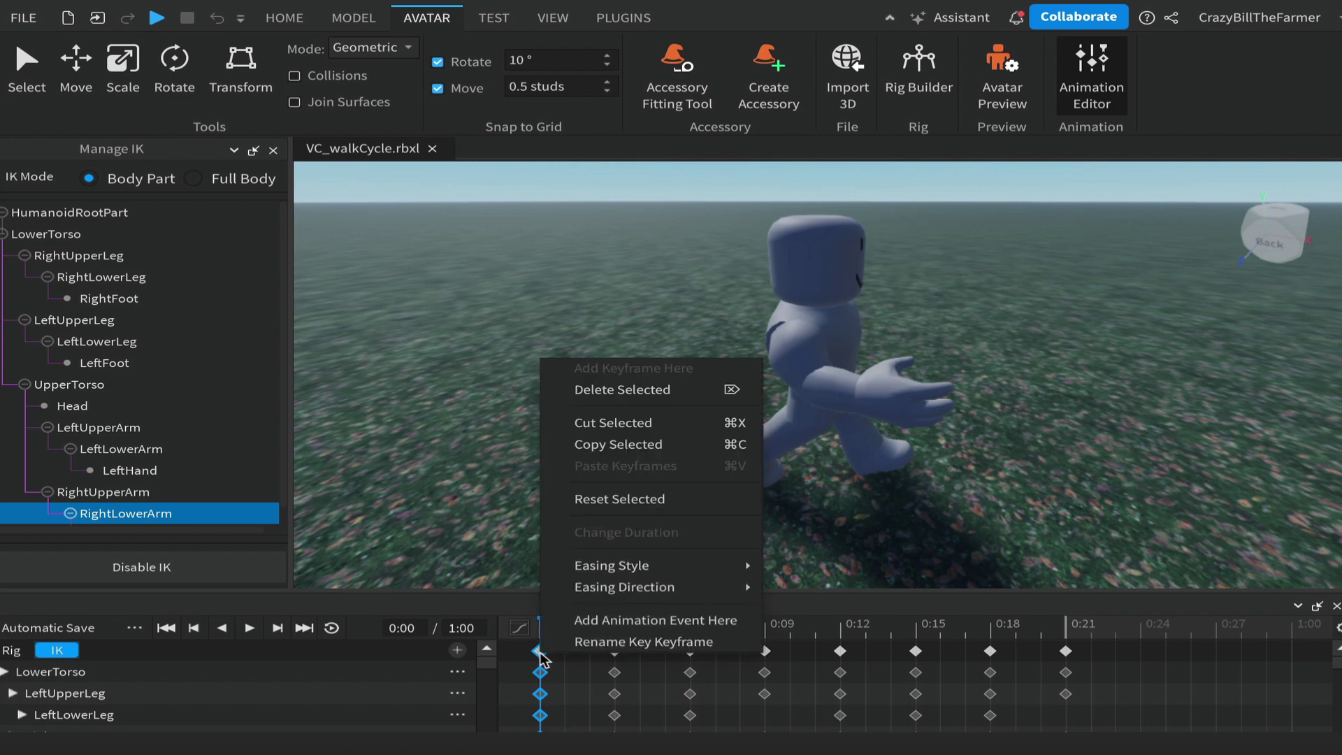
left_click(631, 445)
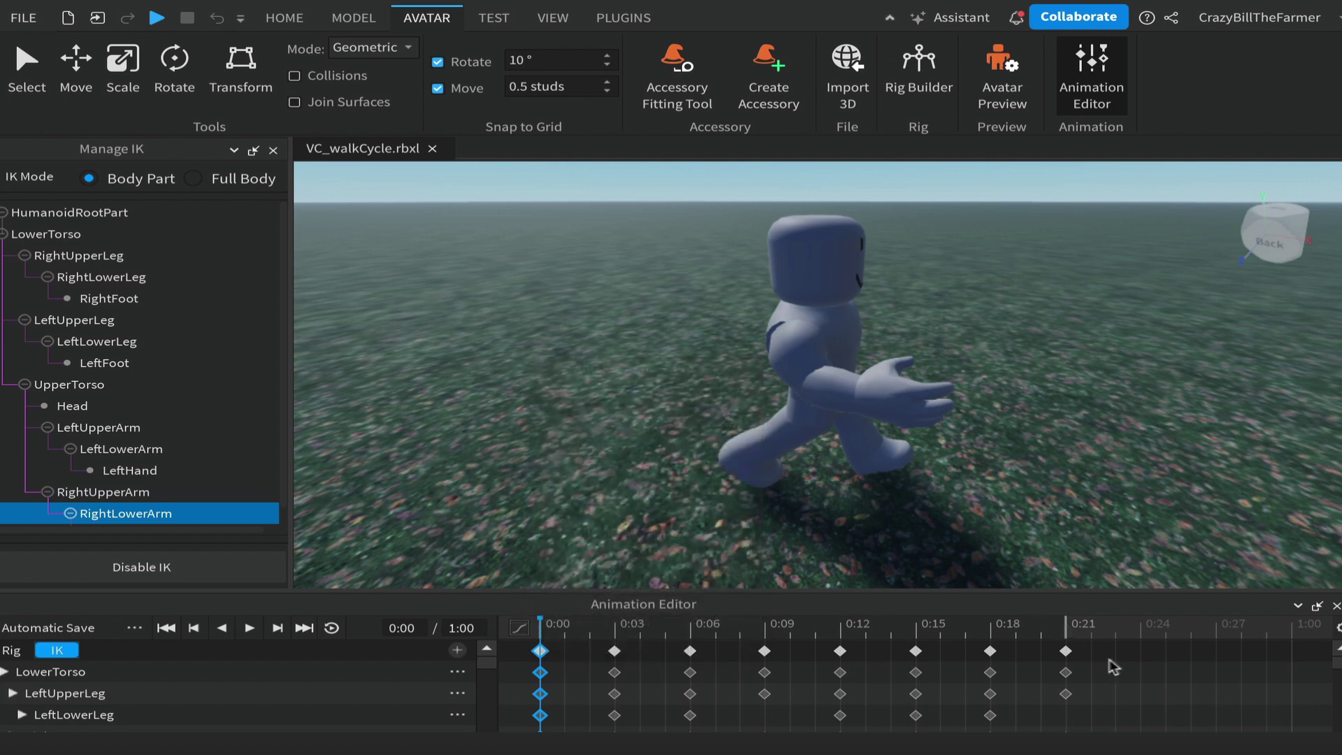
left_click(1141, 647)
left_click(1138, 634)
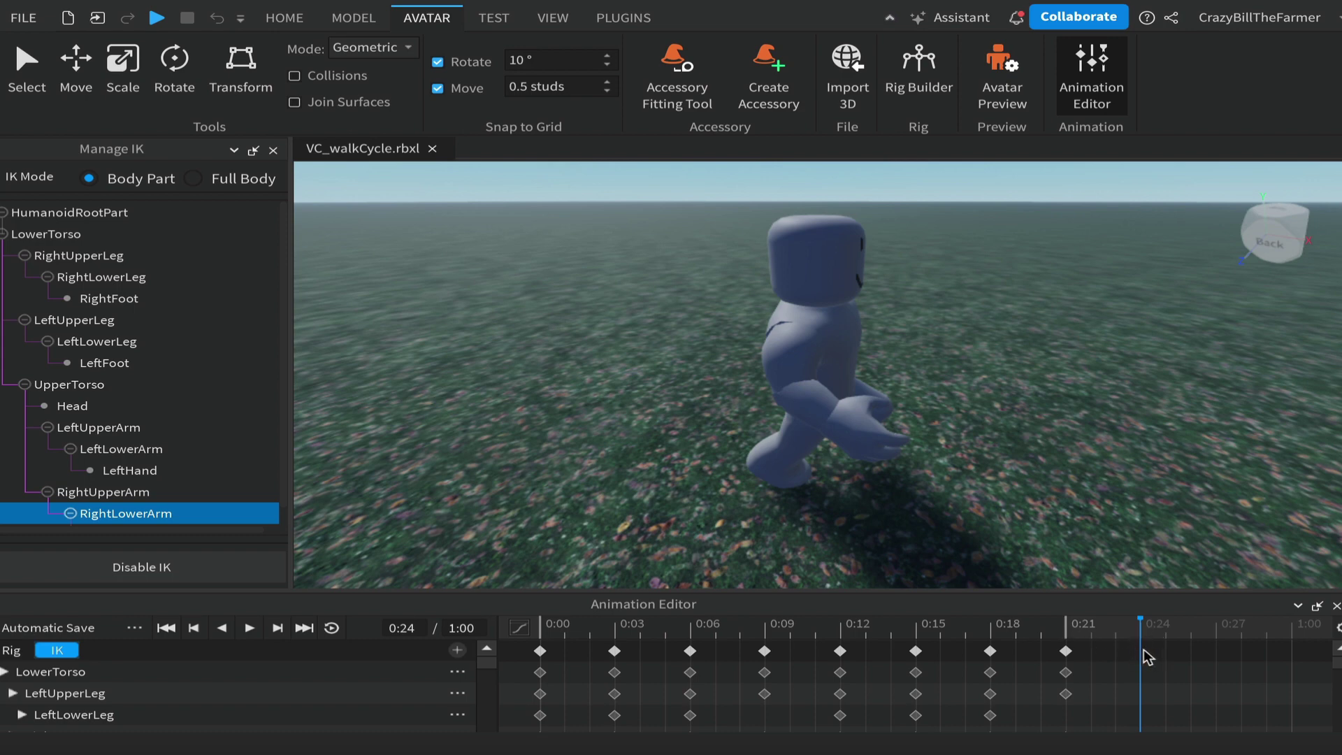
right_click(1143, 657)
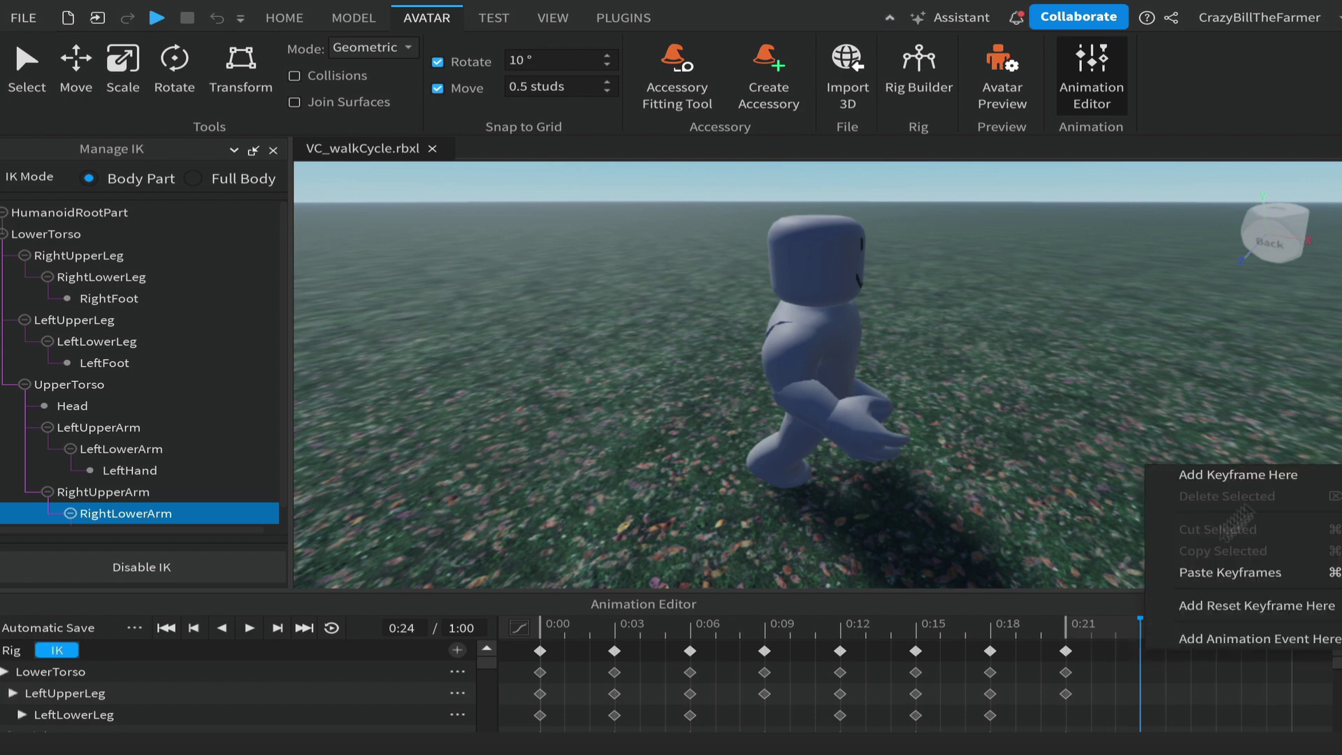
left_click(1249, 571)
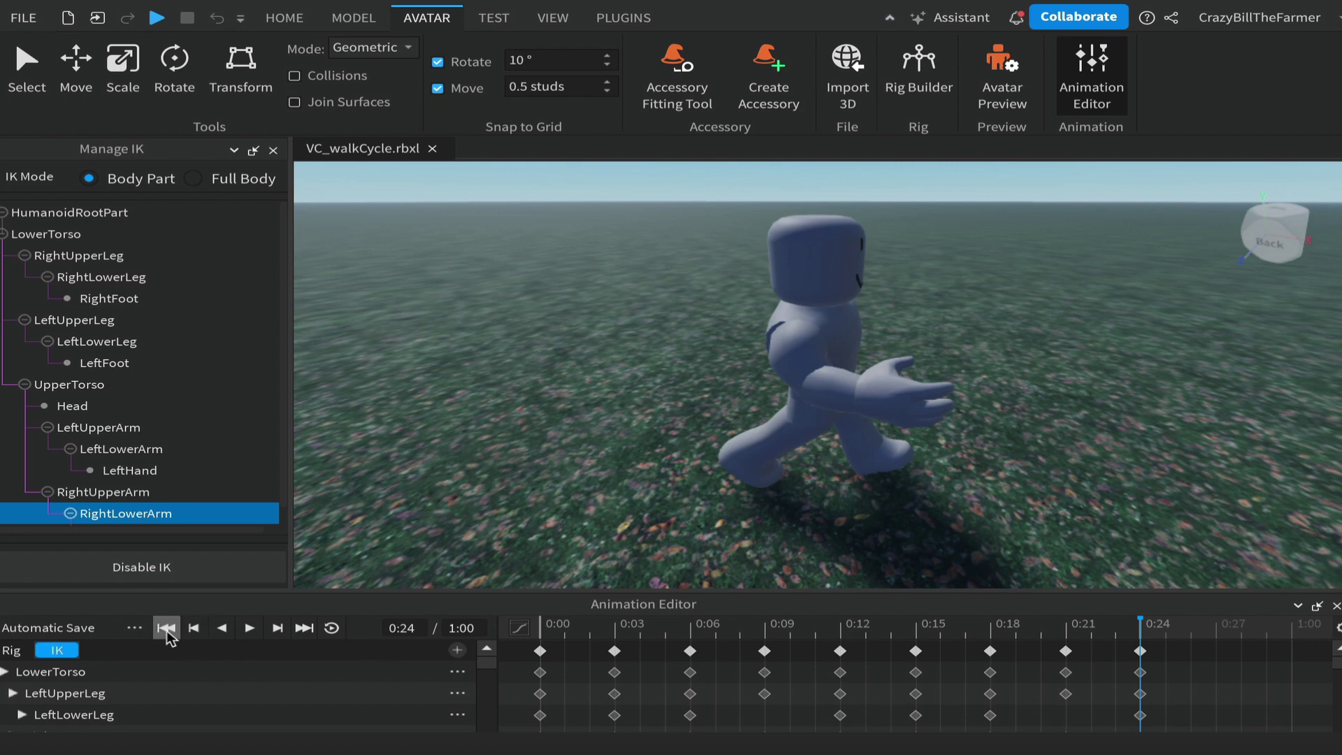
Step: Play the walk cycle with looping on, view it from both sides, and pause it
left_click(249, 629)
left_click(332, 629)
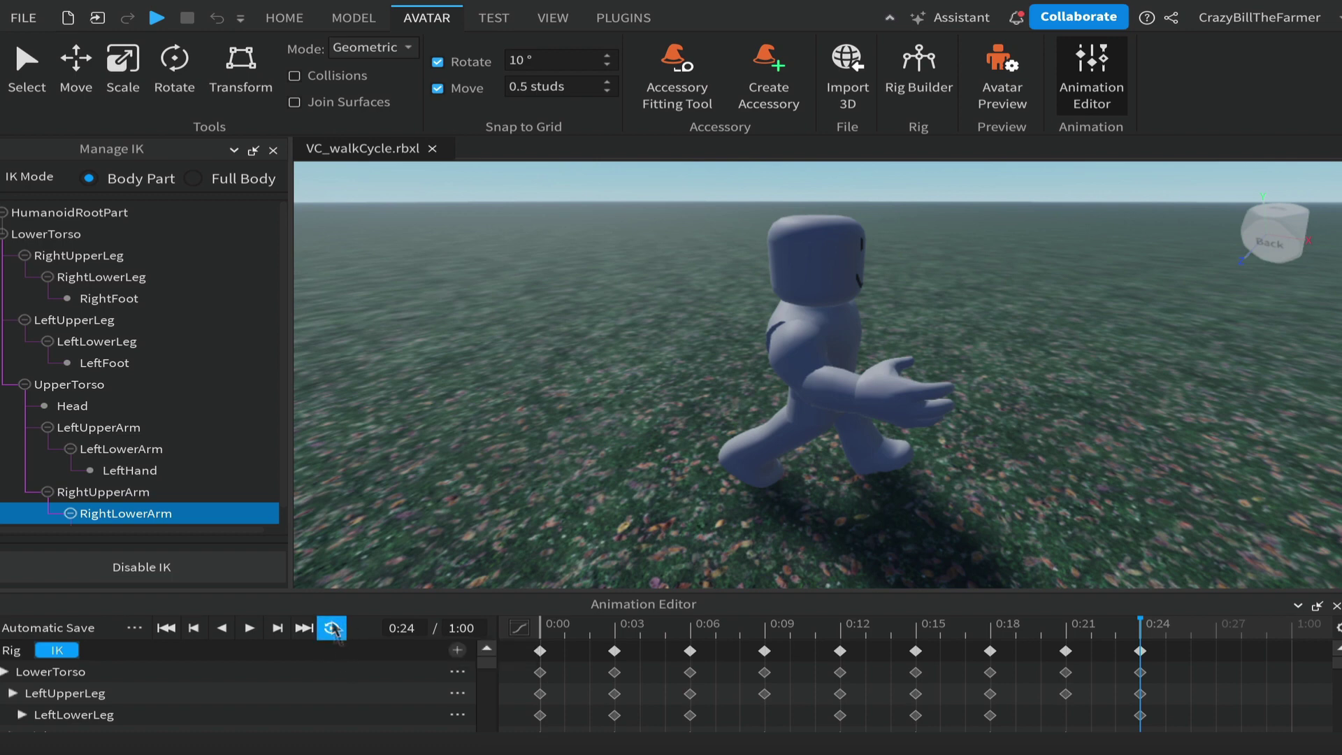
left_click(249, 628)
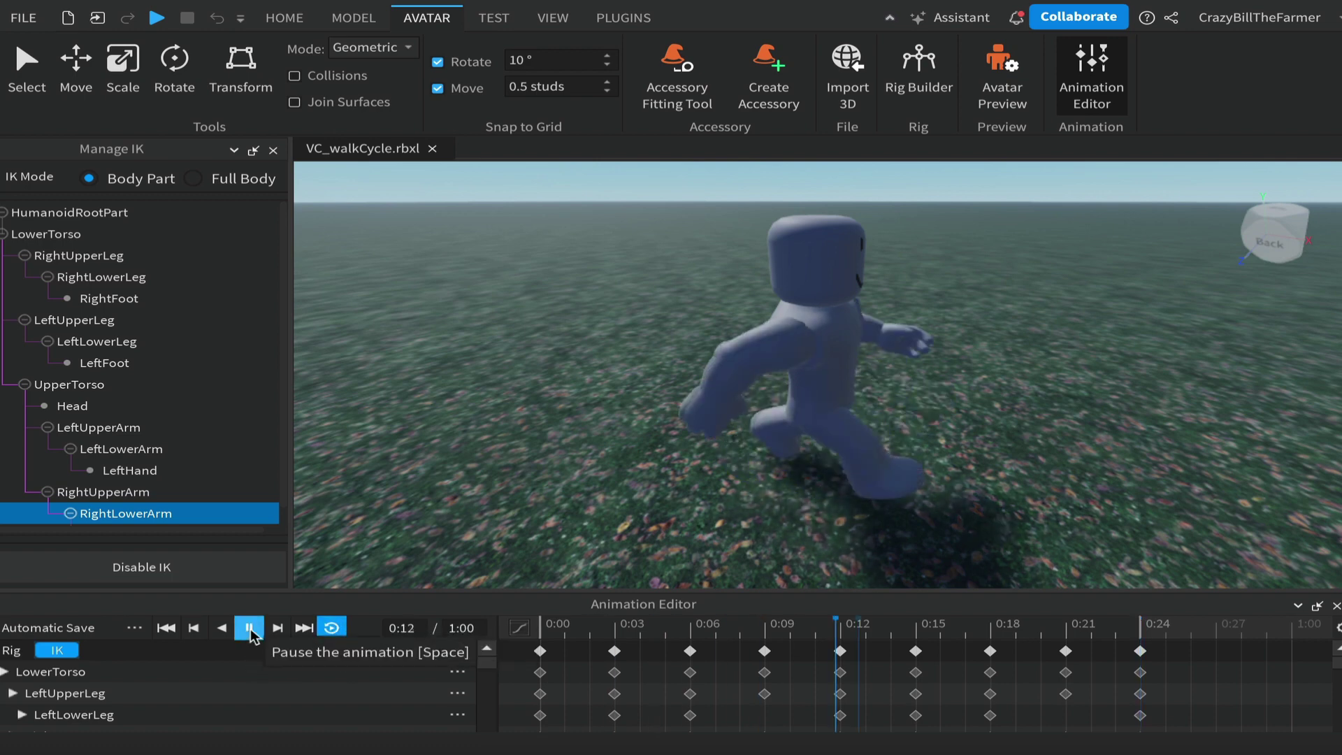
right_click_drag(1041, 486, 1043, 486)
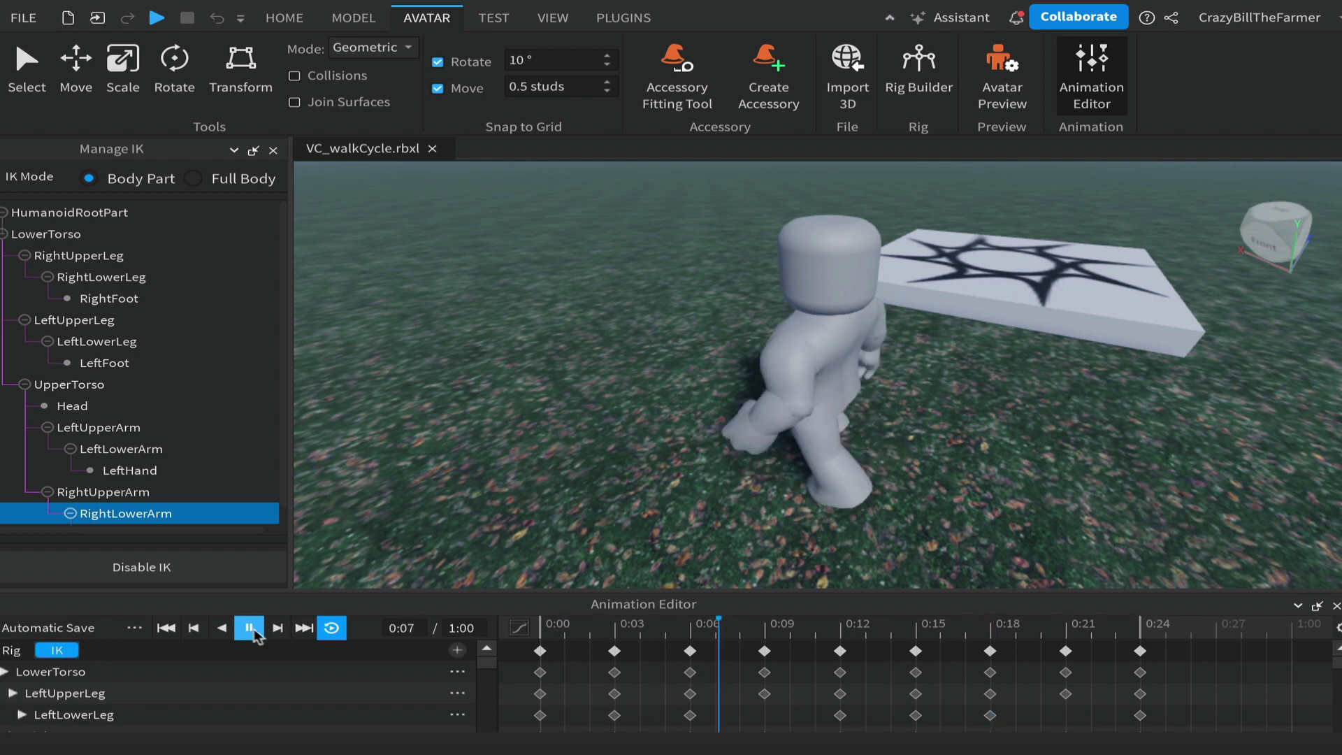
key("space")
Step: Turn looping off and scrub through the animation from 0:00 to 0:12 to review the first half
left_click(332, 628)
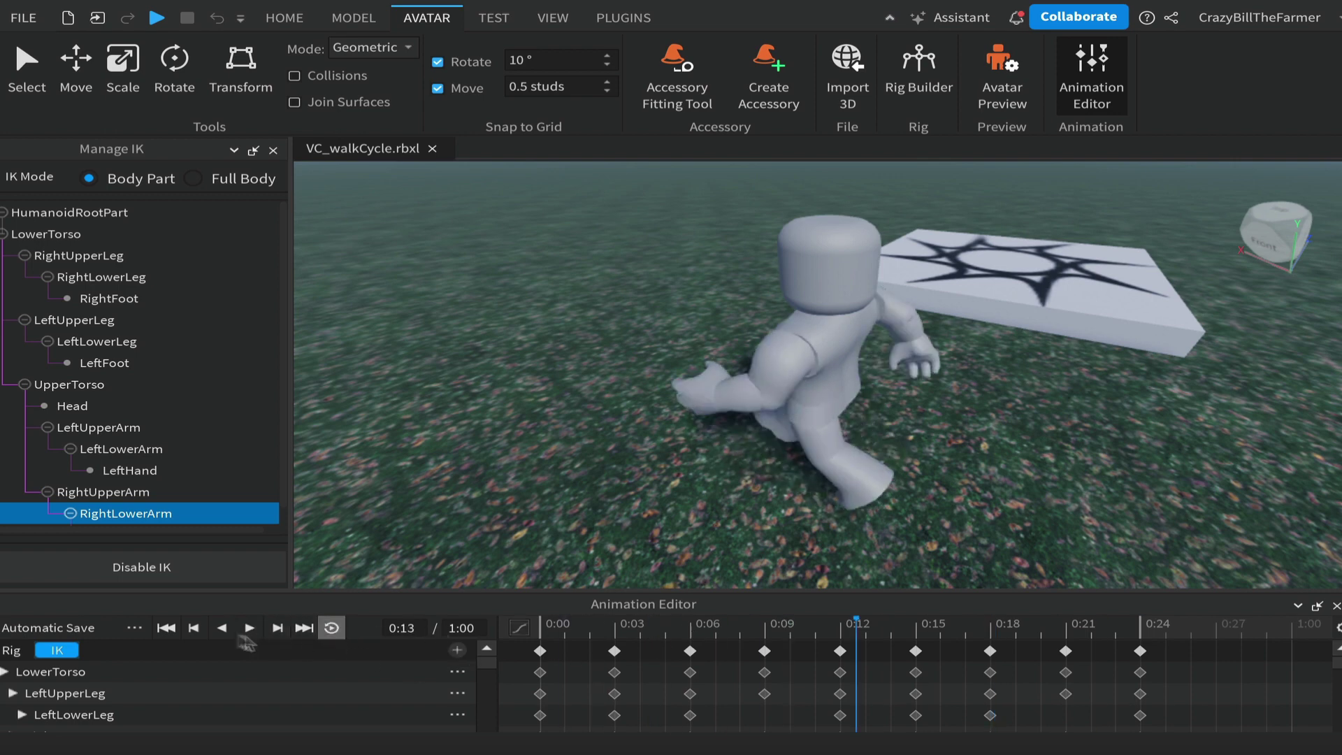
left_click(167, 627)
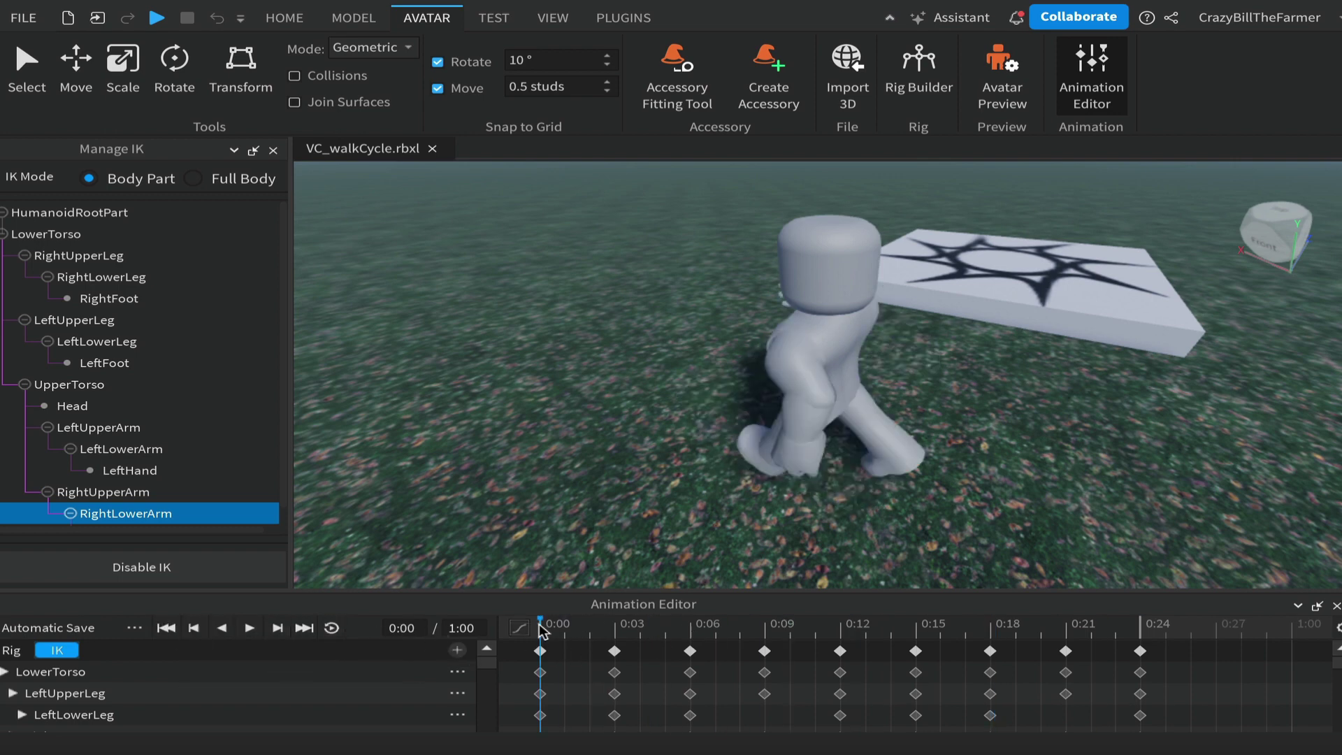
left_click_drag(552, 629, 835, 631)
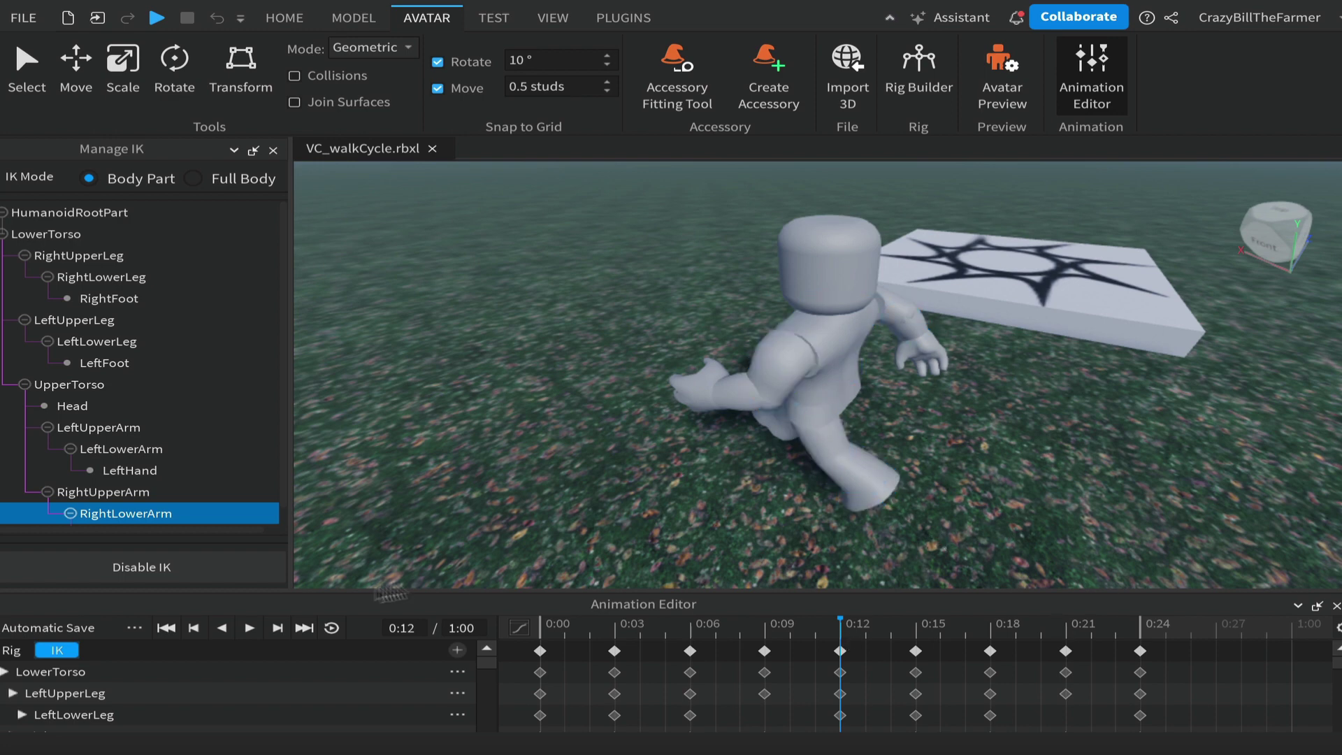
Step: Turn looping on, play the walk cycle while viewing it from the front, and return the playhead to 0:00
left_click(331, 627)
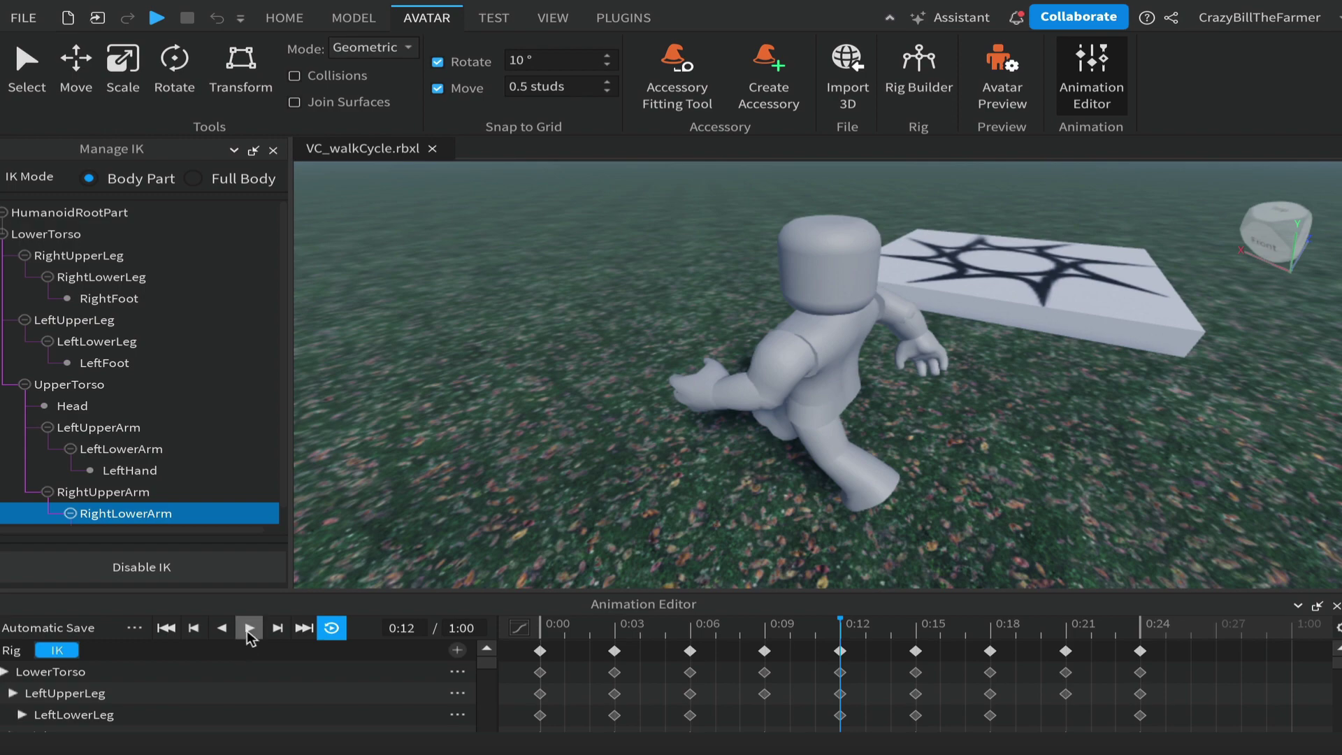
left_click(248, 629)
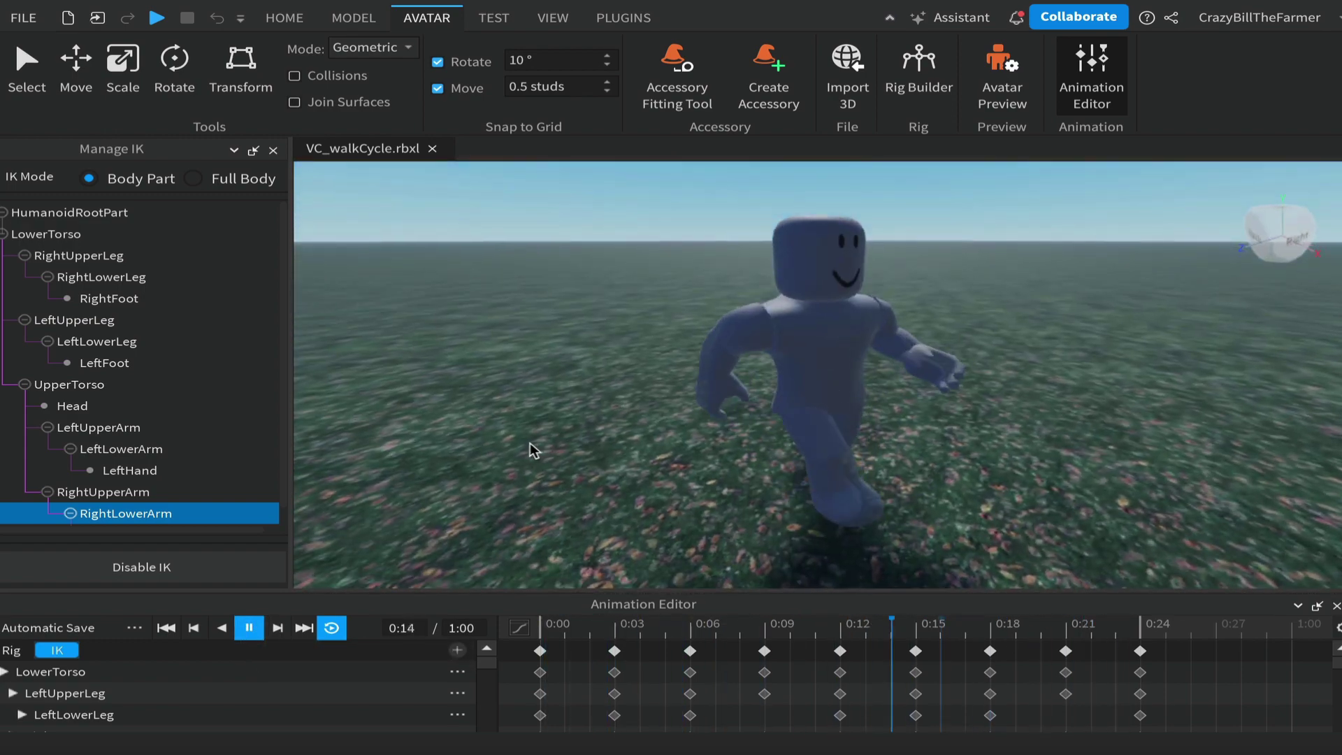
right_click_drag(529, 442, 531, 442)
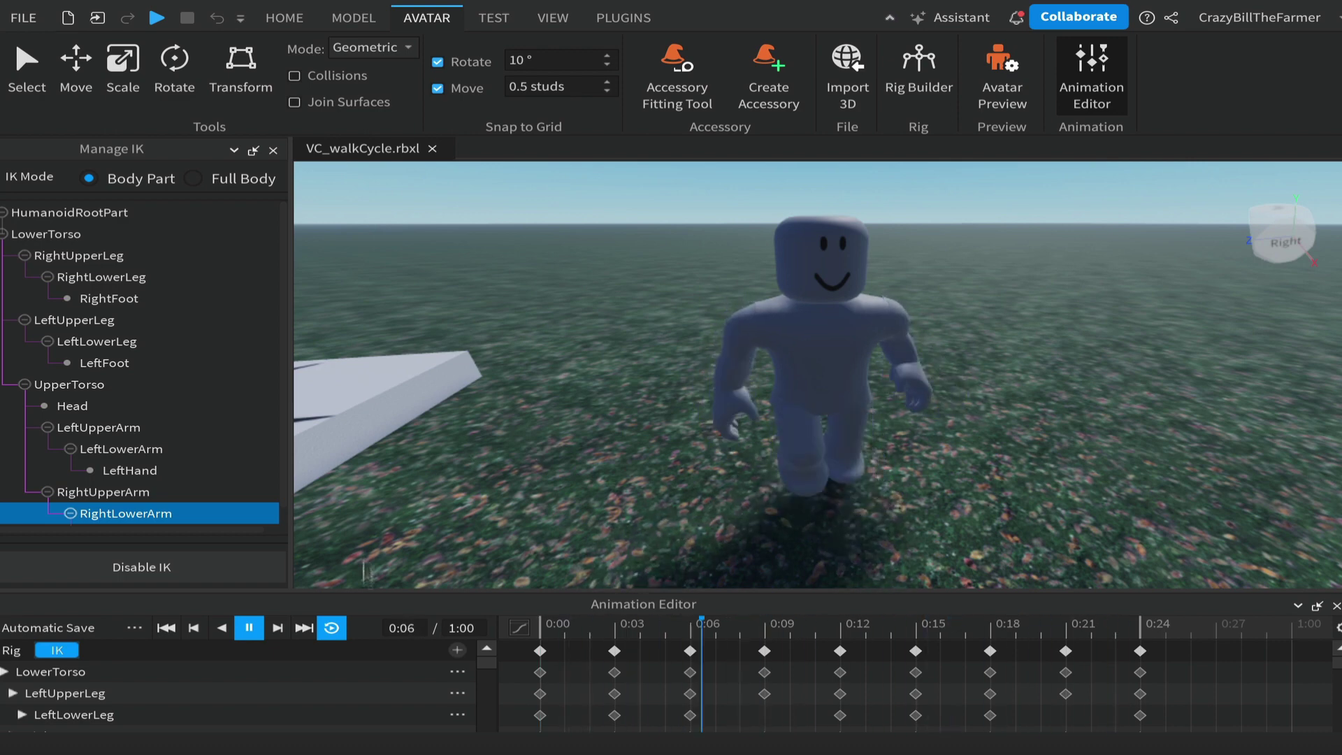
left_click(249, 627)
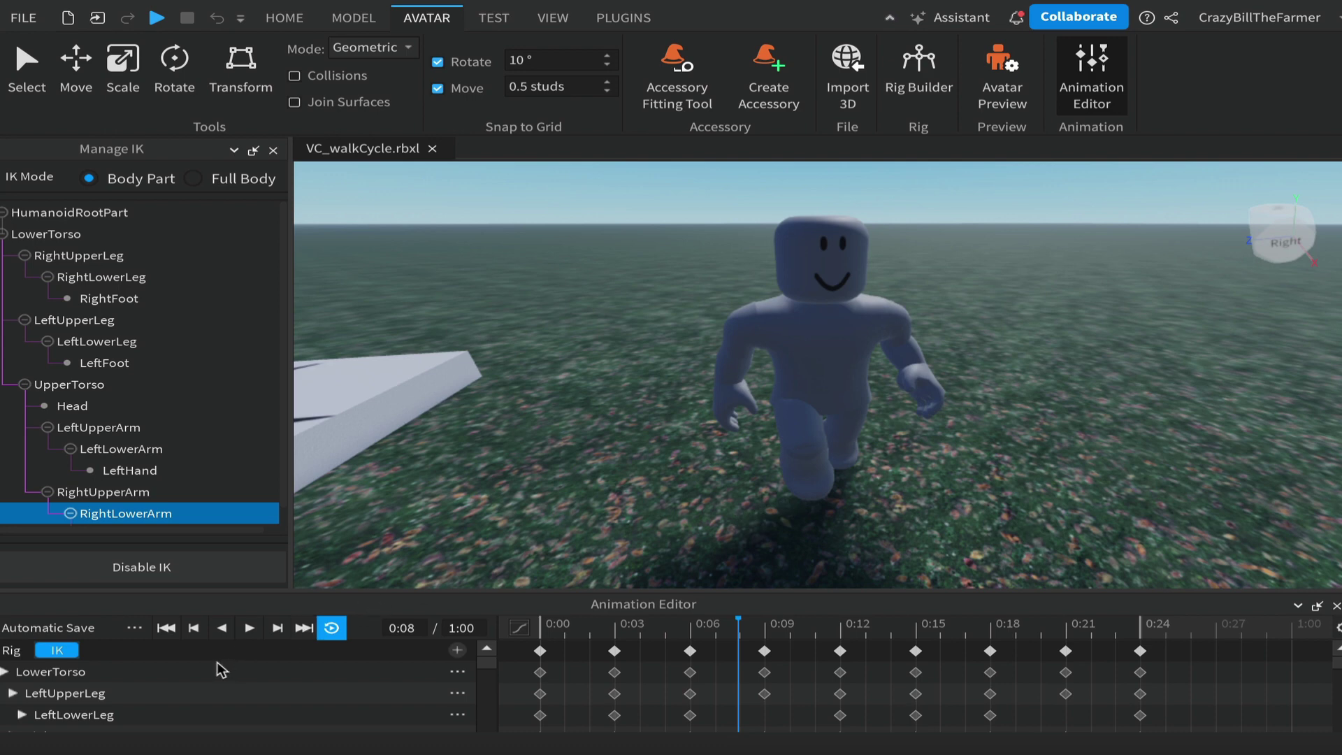
left_click(170, 631)
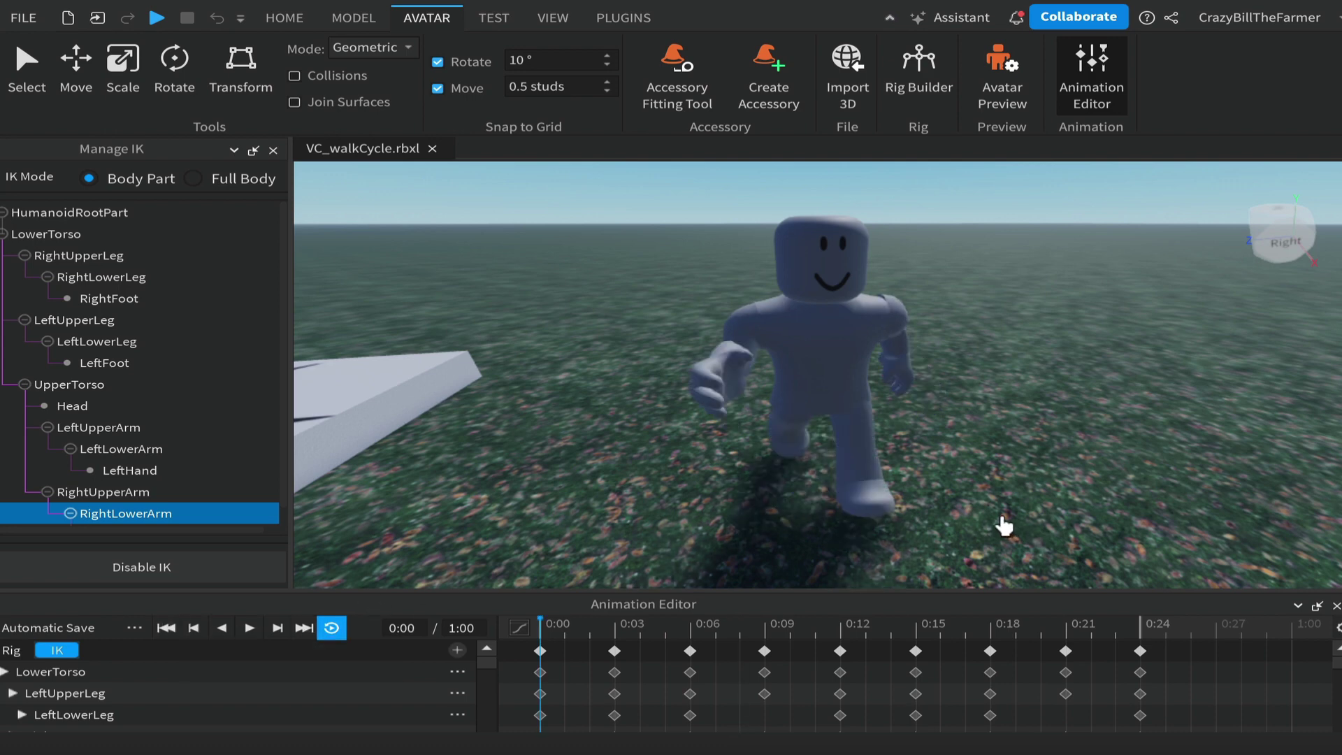
right_click_drag(1005, 517, 1002, 515)
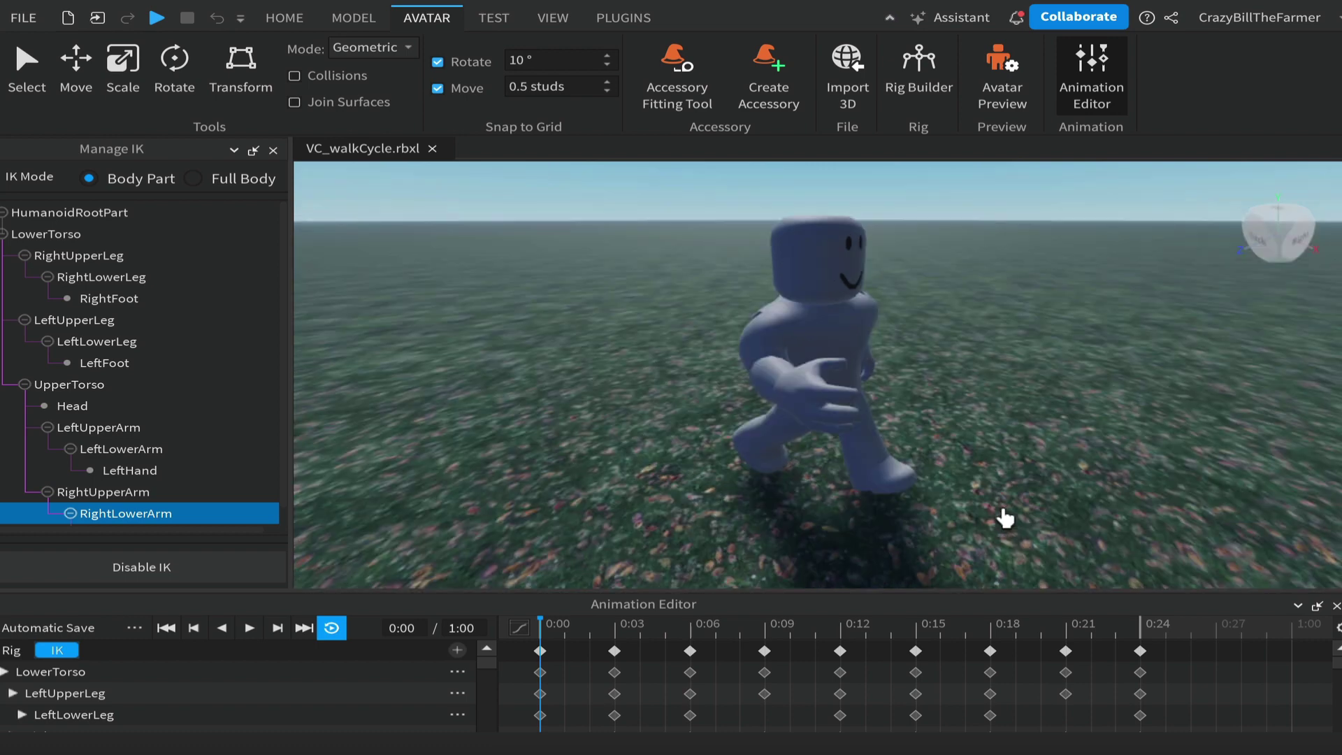
Step: Play the walk cycle and compare the poses at 0:00 and 0:03
left_click(254, 632)
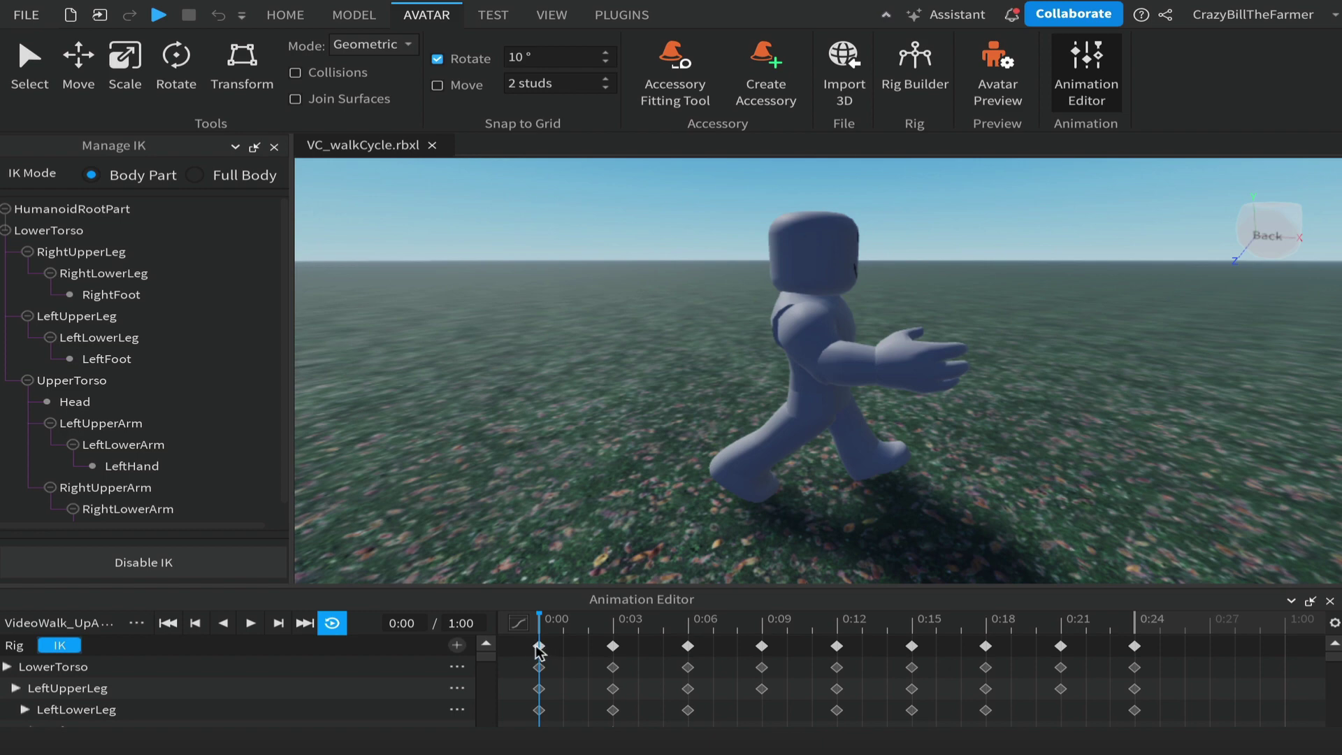
left_click(613, 633)
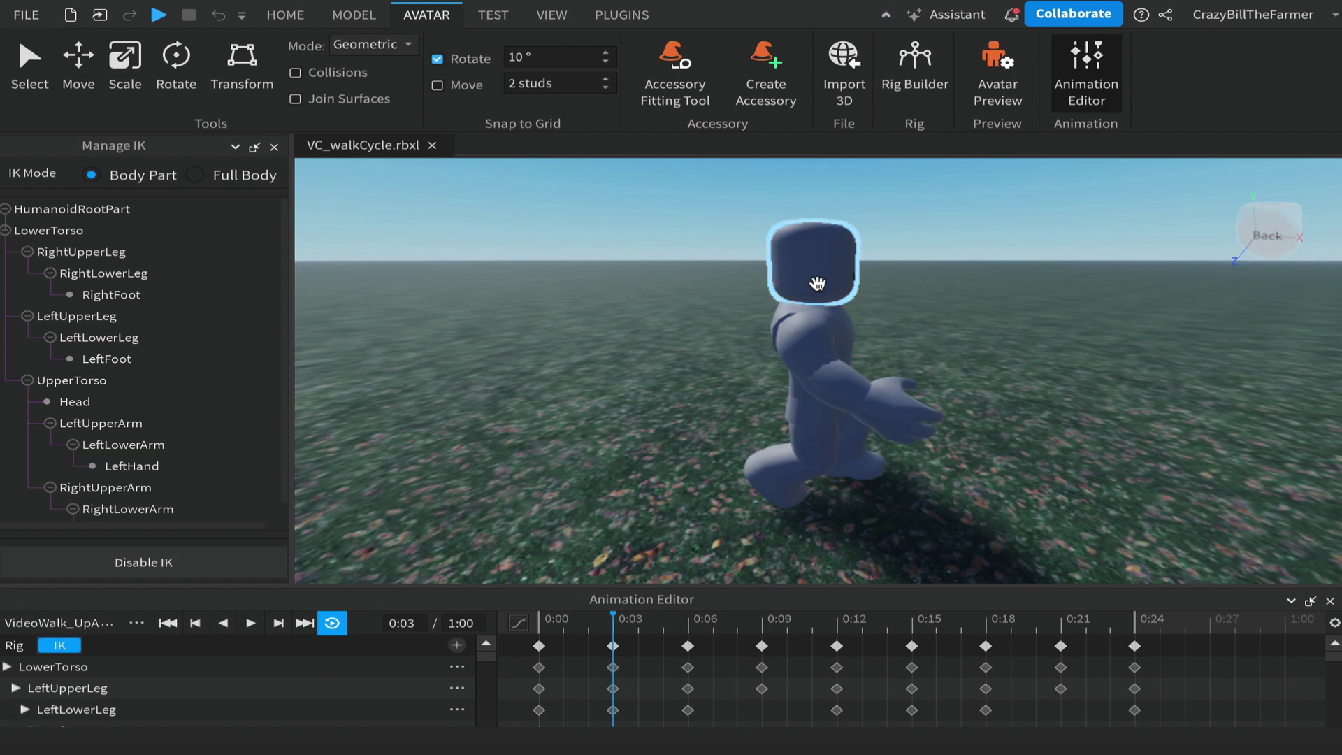
left_click(543, 627)
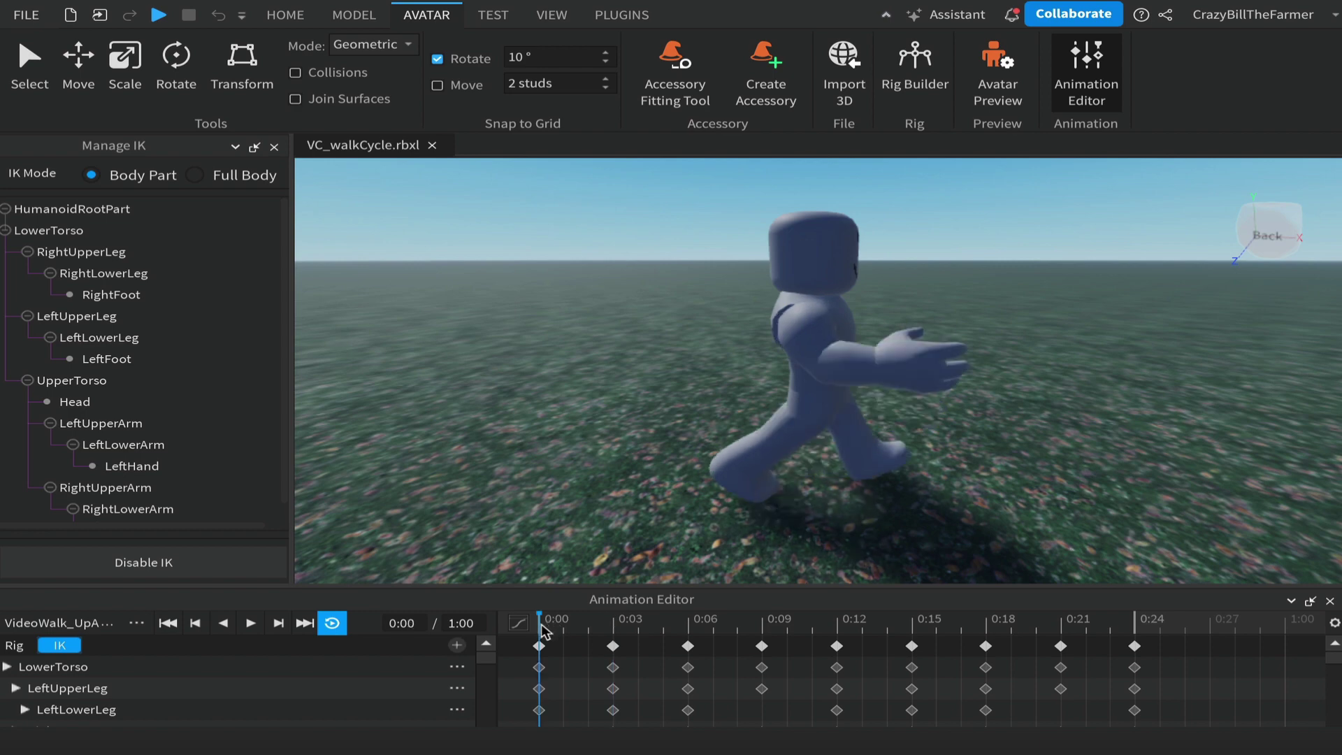
left_click(615, 627)
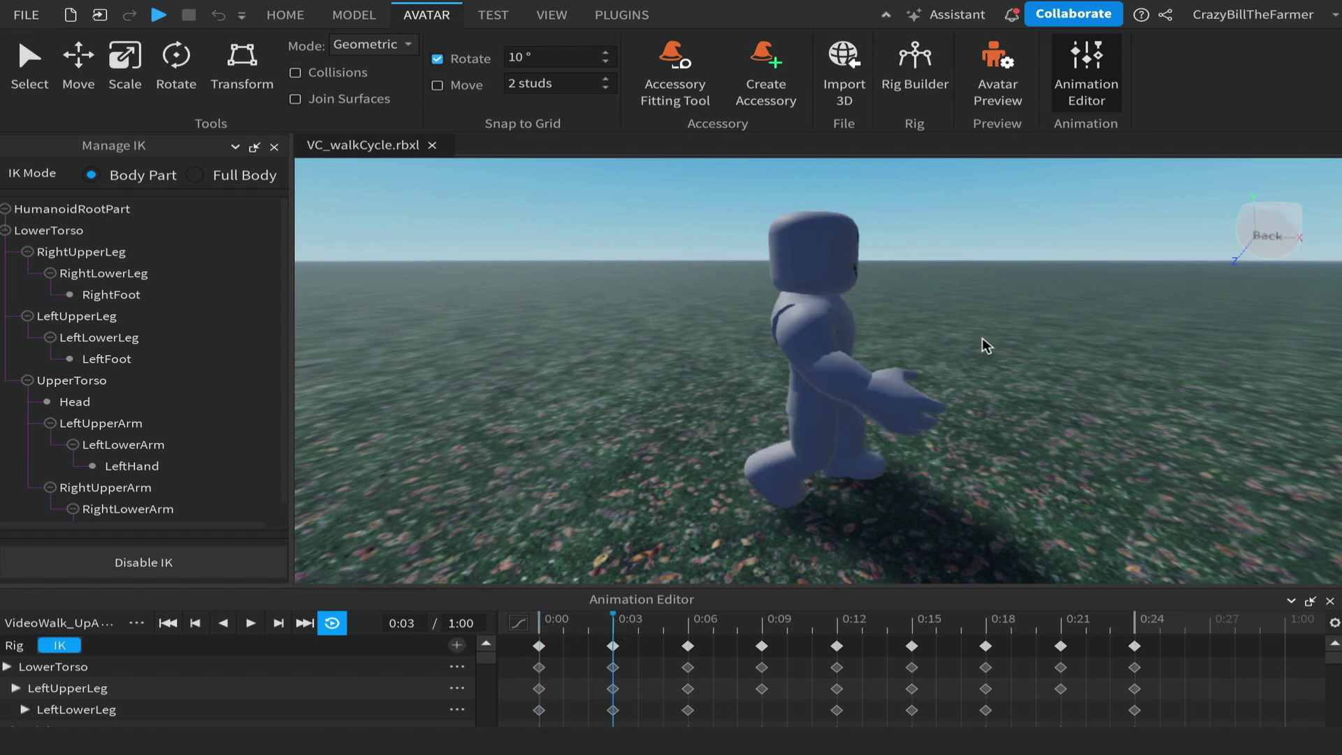
Step: Enable move snapping, switch IK to Full Body mode, and lower the UpperTorso slightly at 0:03, comparing it with the 0:00 pose
left_click(437, 86)
left_click(196, 177)
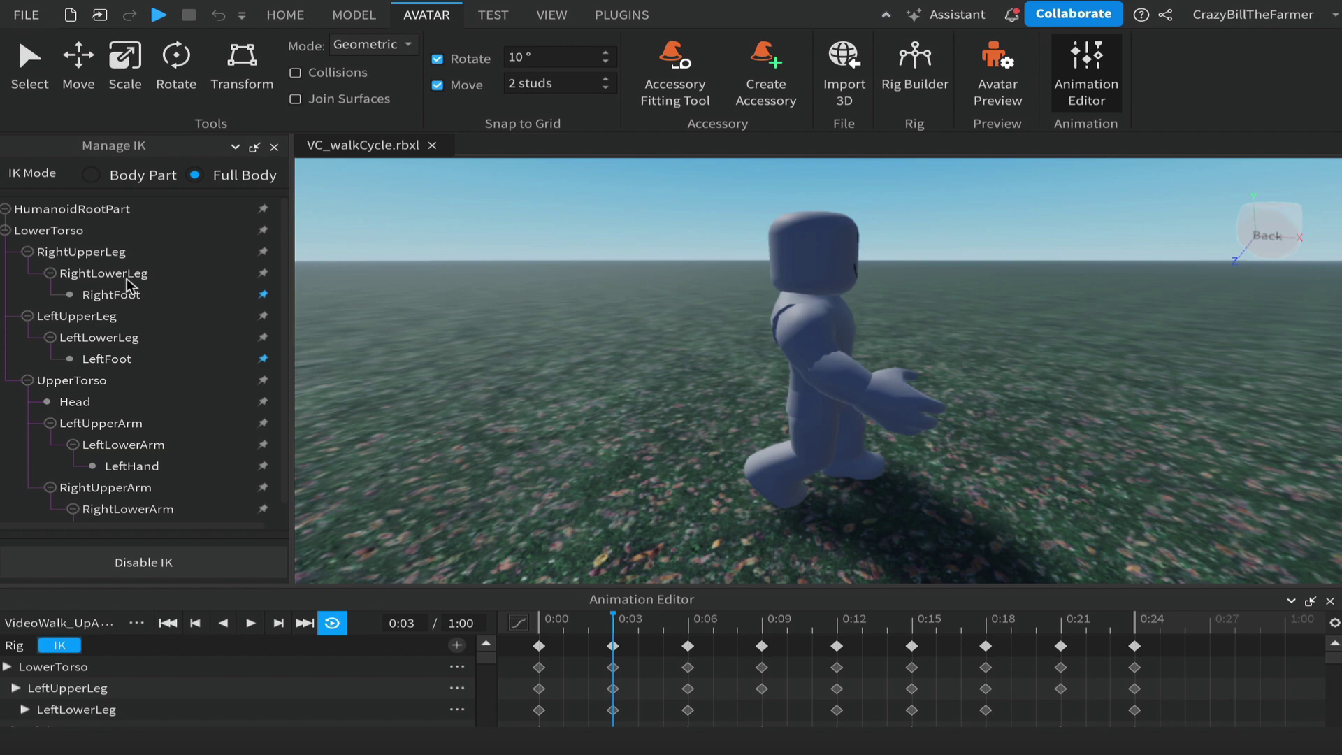
left_click(62, 382)
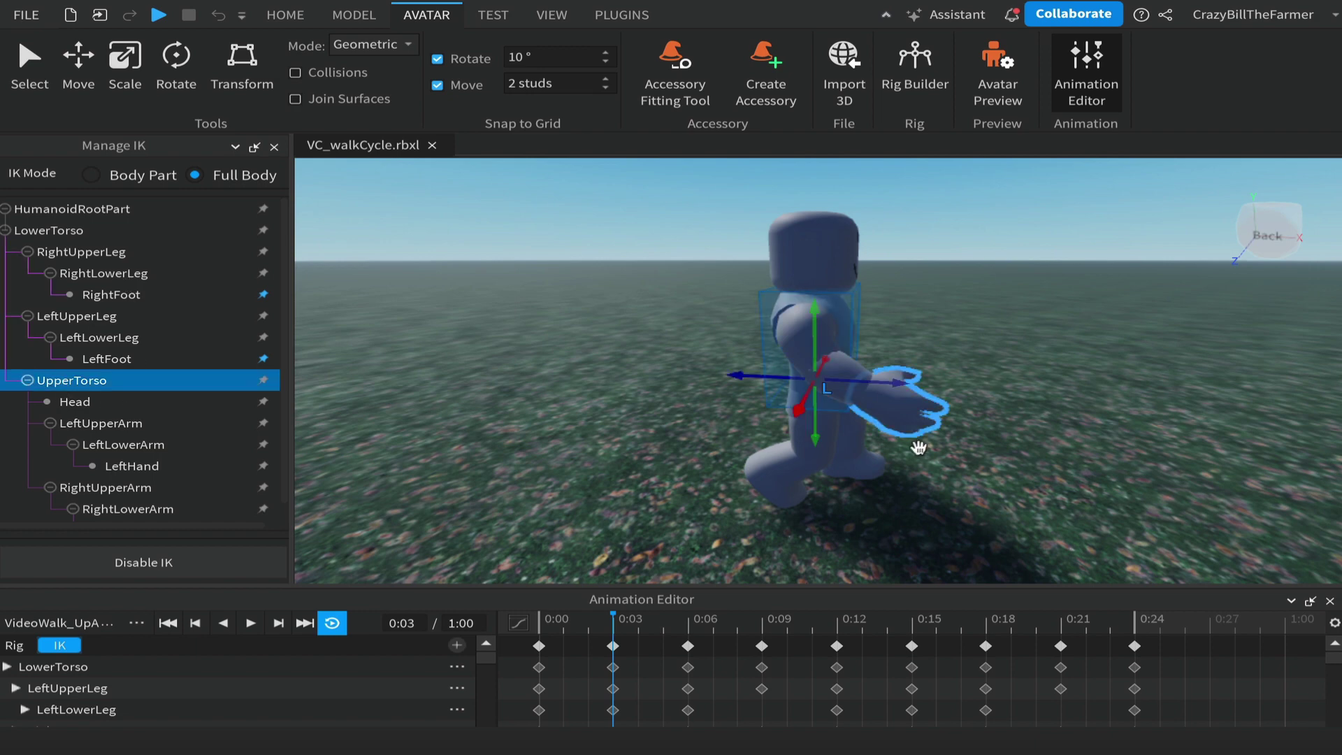
left_click_drag(814, 323, 814, 322)
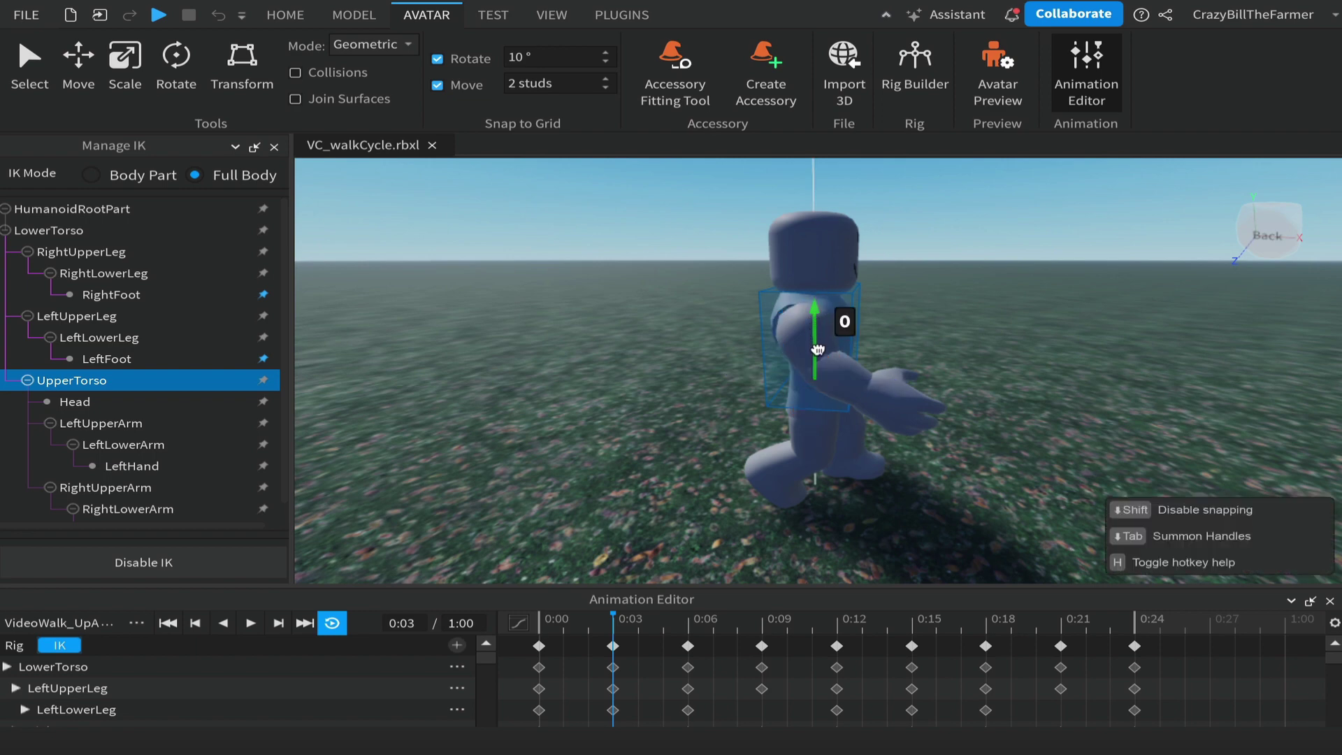
left_click_drag(816, 370, 815, 381)
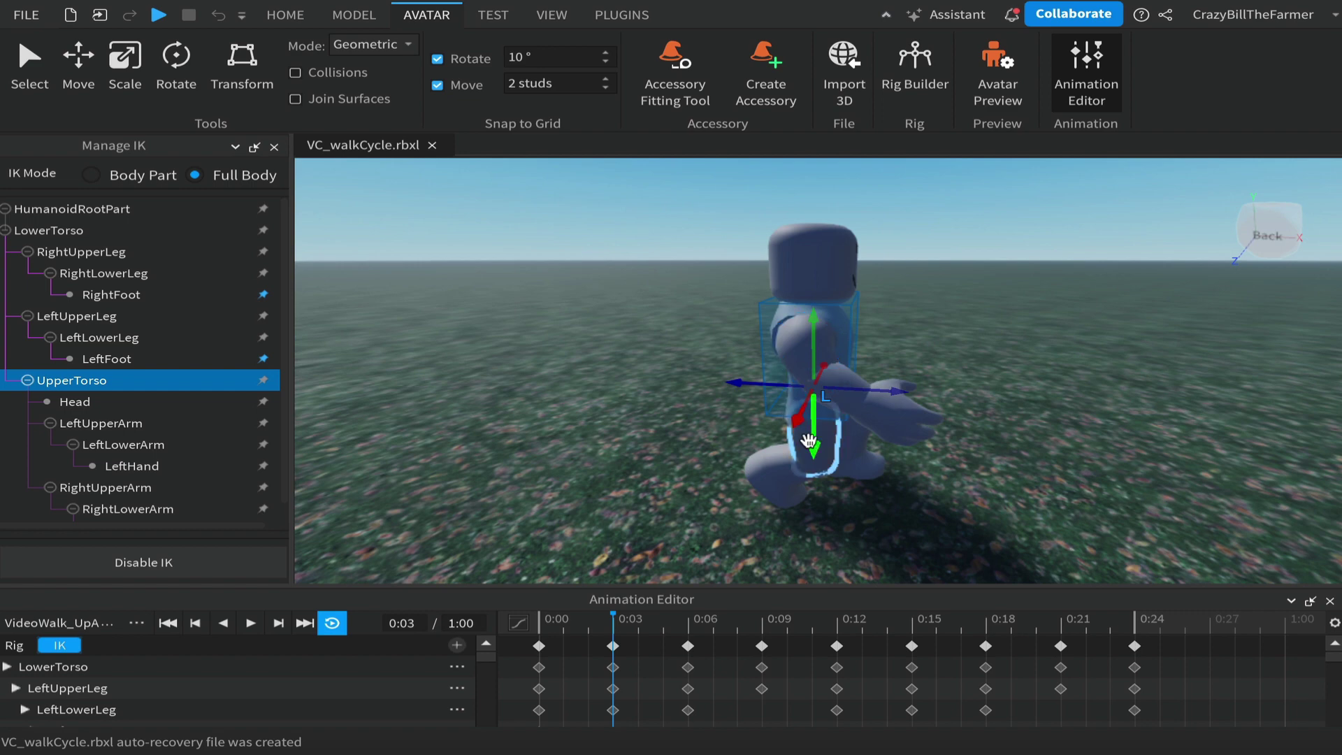
left_click(541, 628)
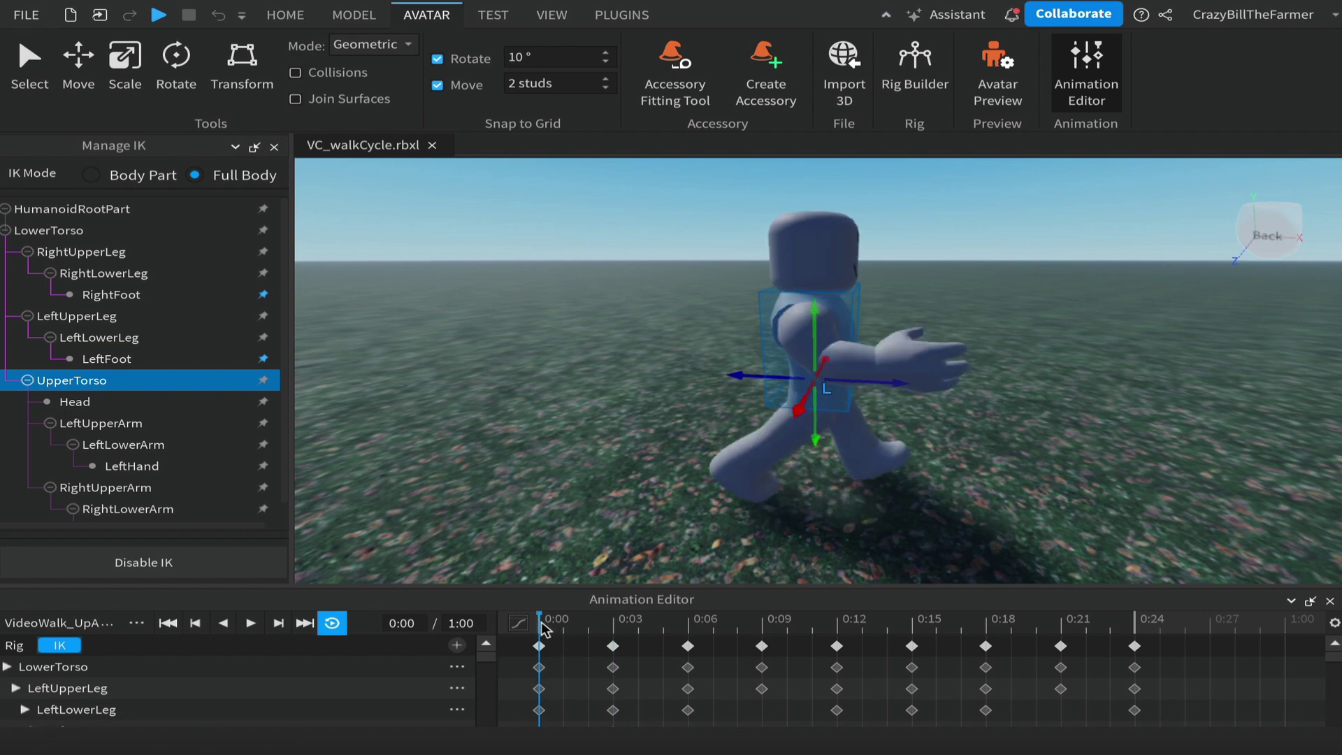
left_click(614, 622)
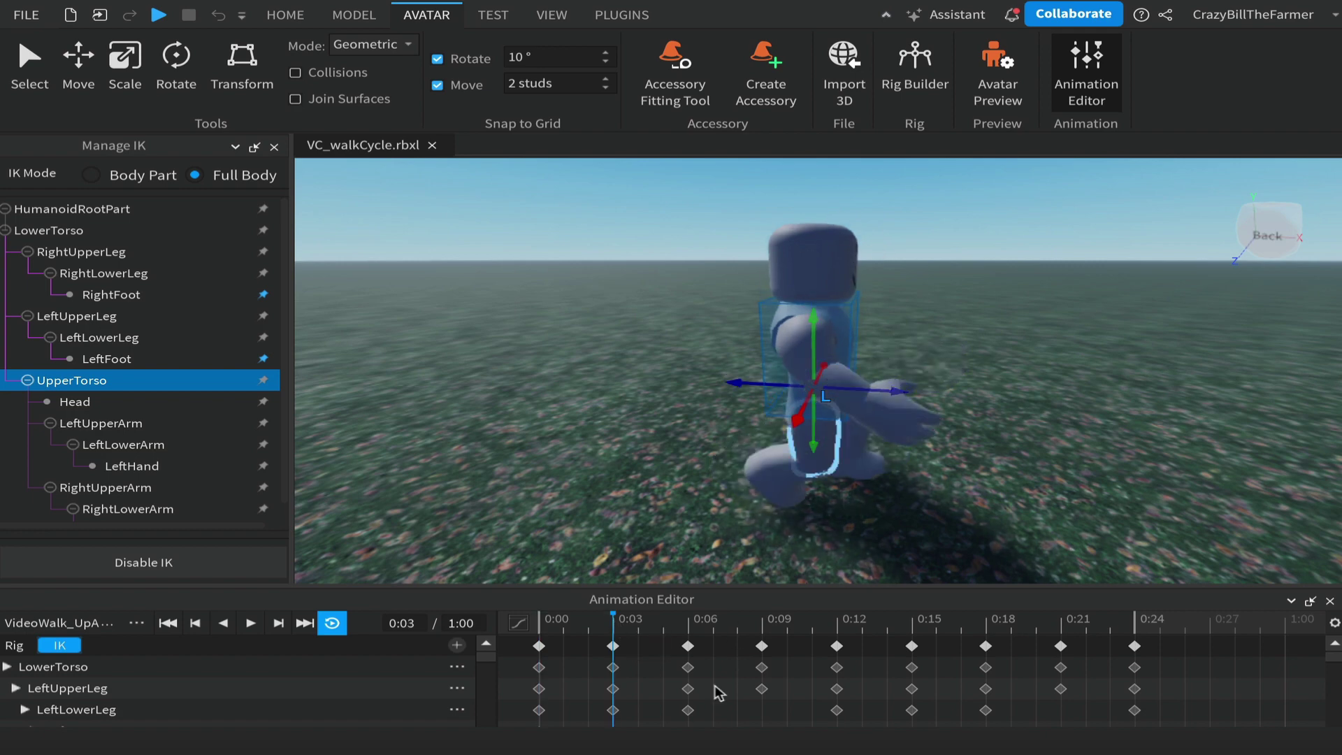
Step: Raise the UpperTorso slightly at 0:09 and compare the pose with the one at 0:06
left_click(688, 632)
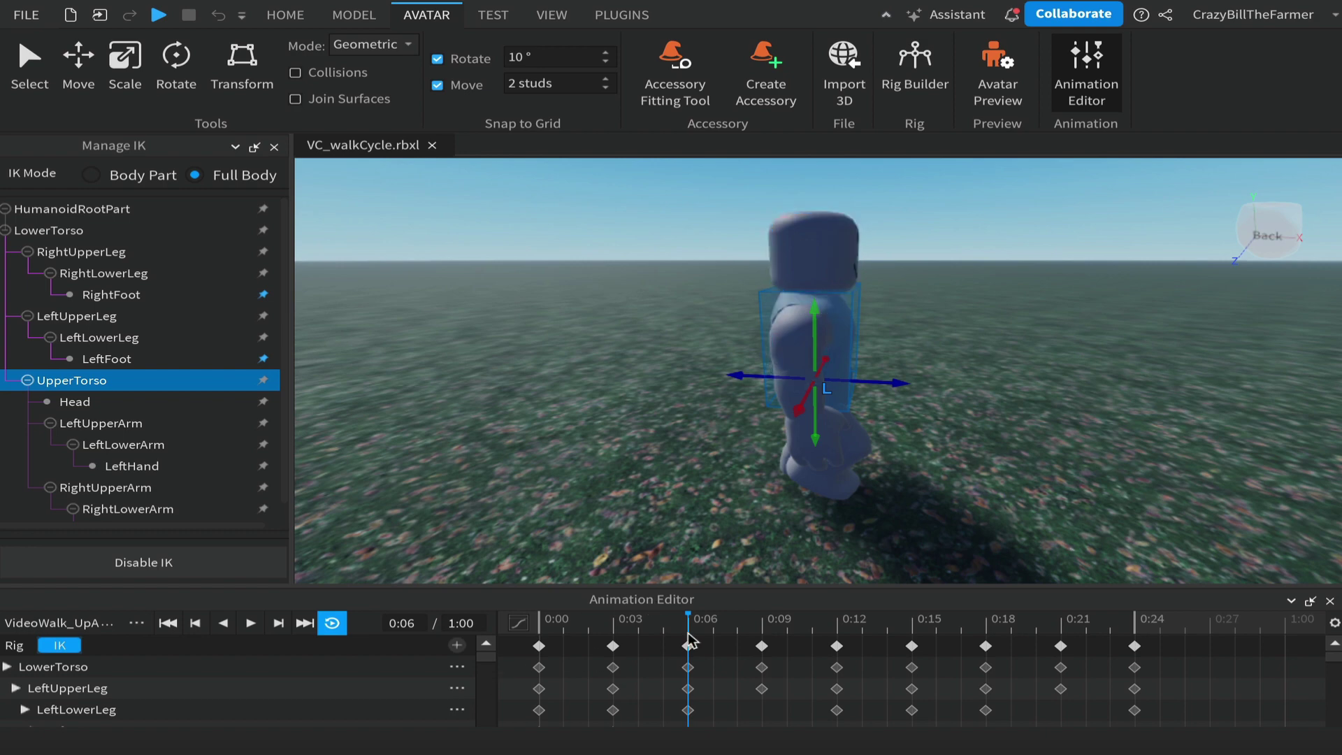
left_click(761, 637)
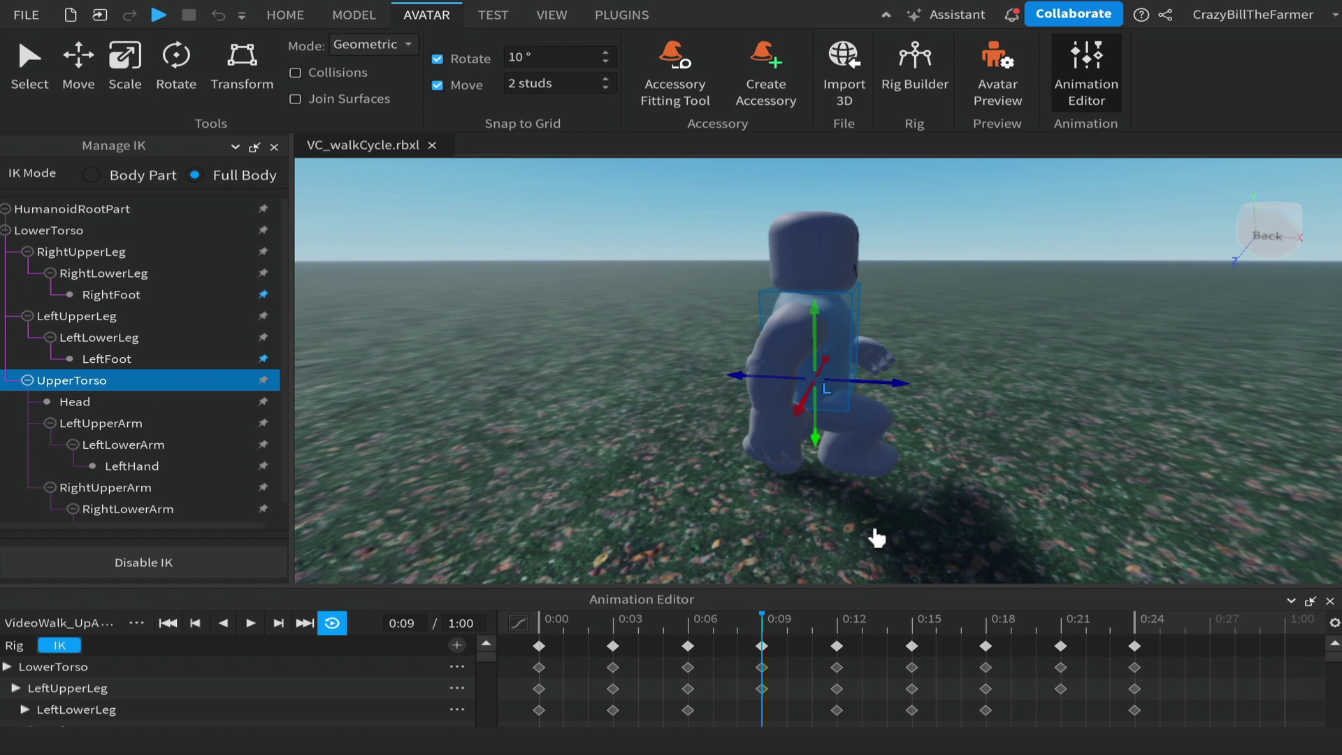
left_click_drag(815, 440, 815, 441)
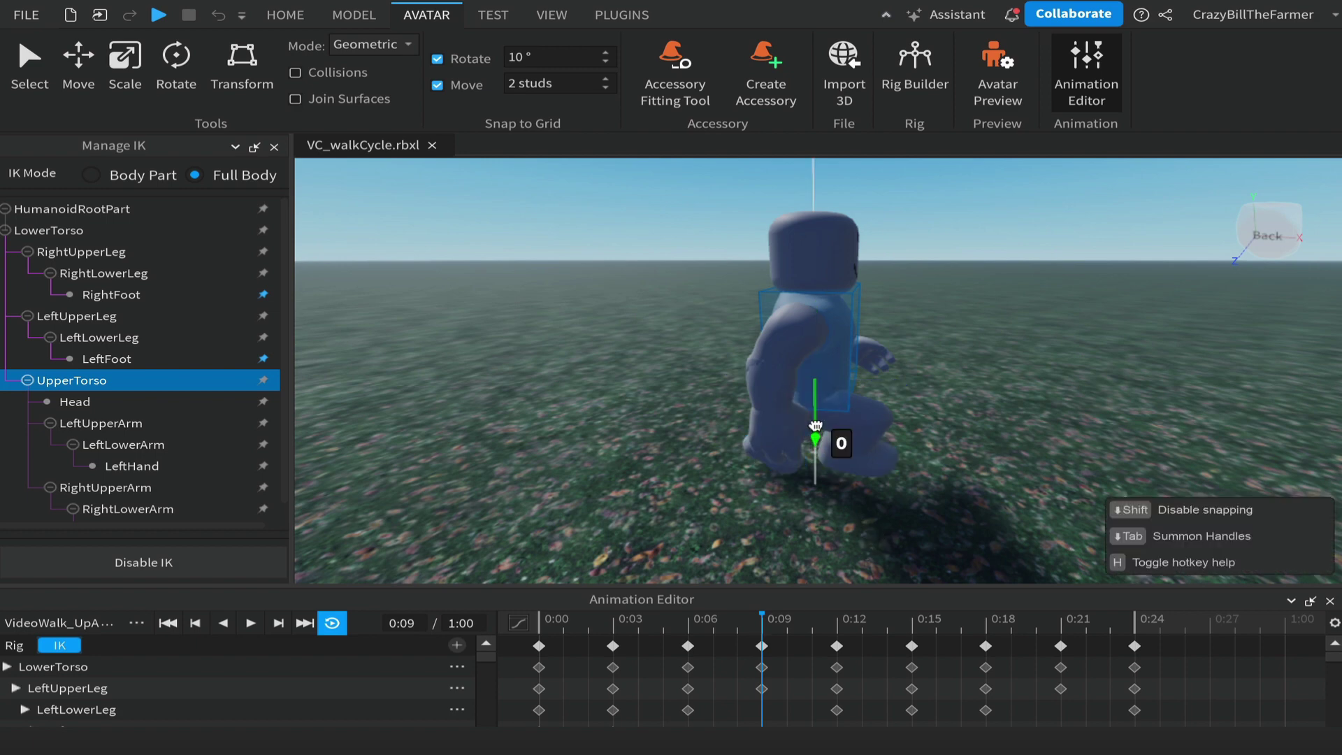
left_click_drag(816, 391, 828, 417)
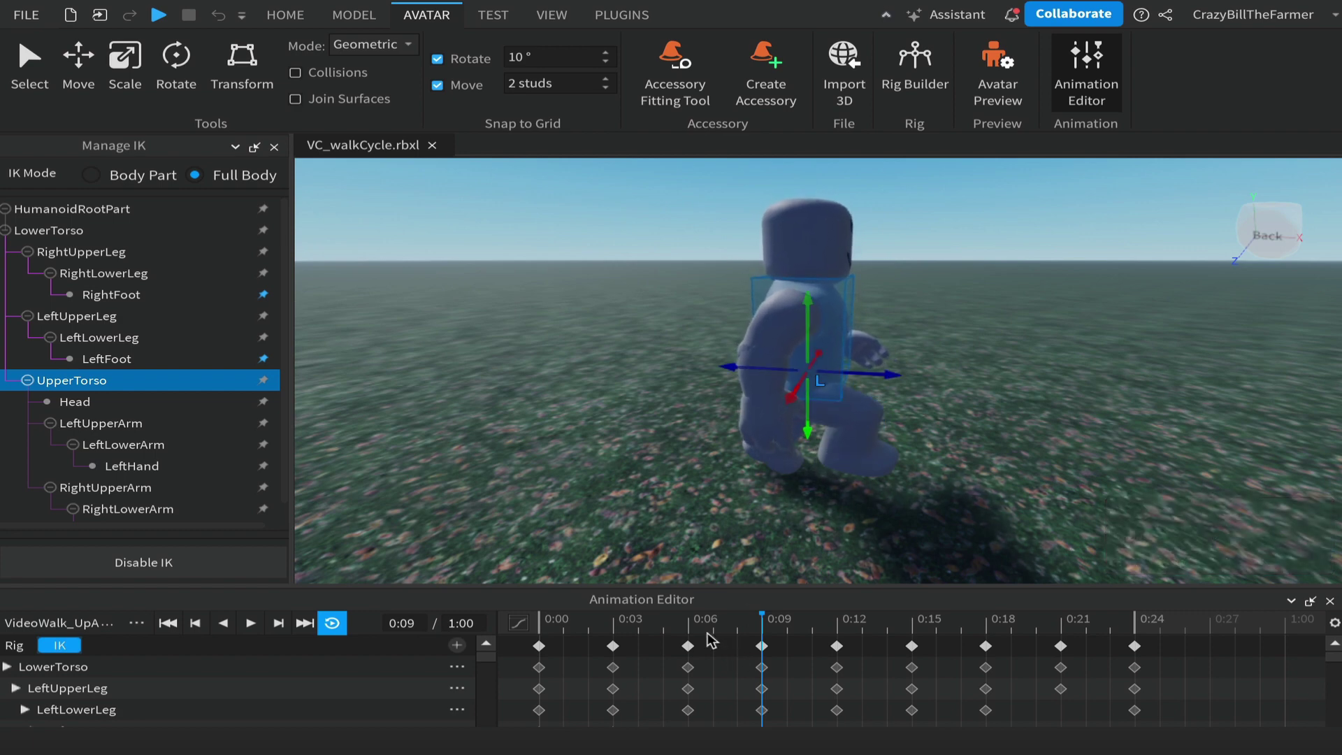
left_click(690, 625)
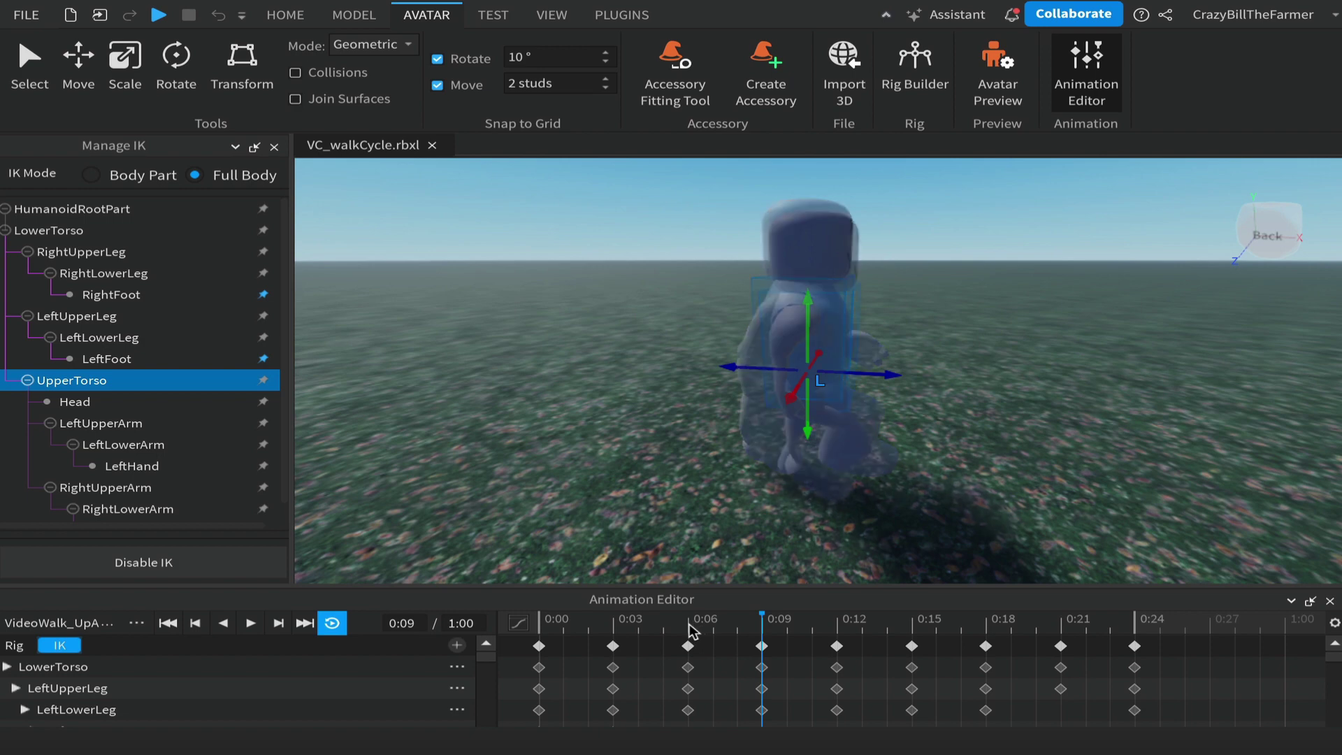
left_click(762, 628)
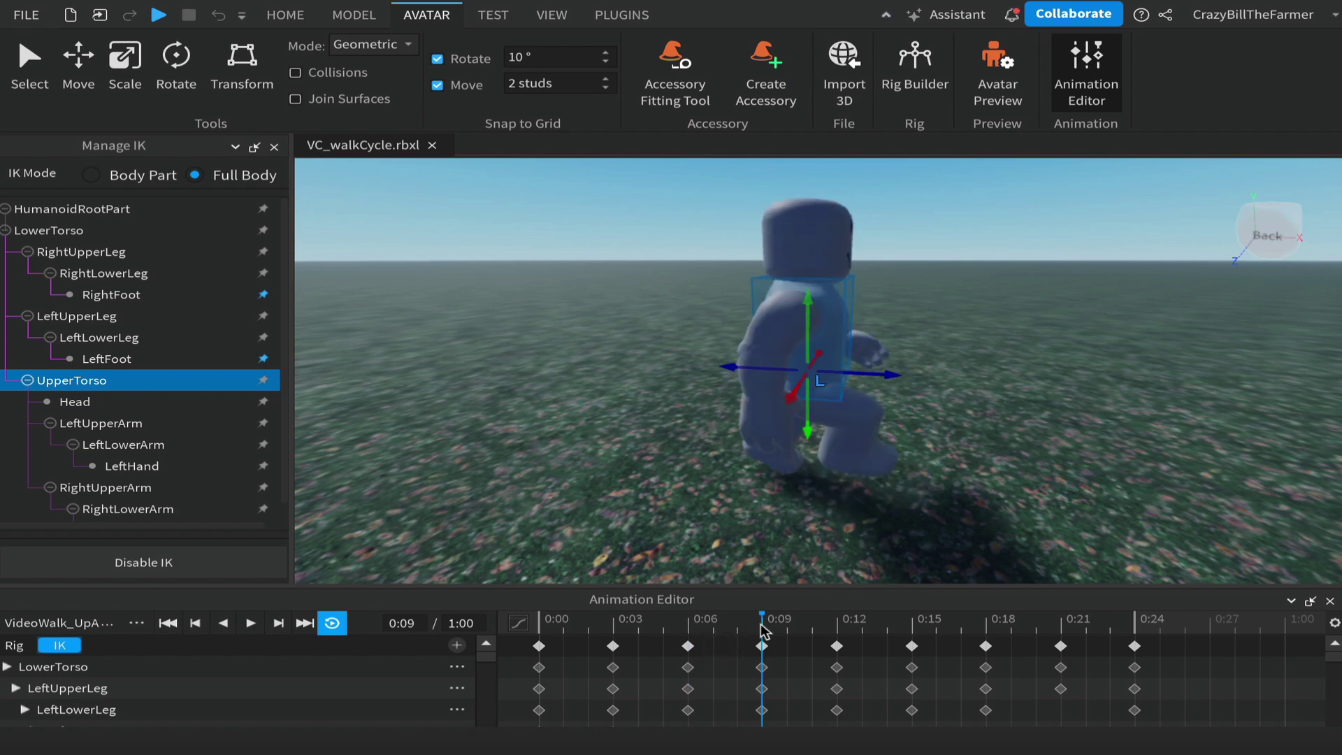
Step: Lower the UpperTorso slightly at the 0:15 keyframe, keeping Full Body IK with both feet pinned
left_click(838, 628)
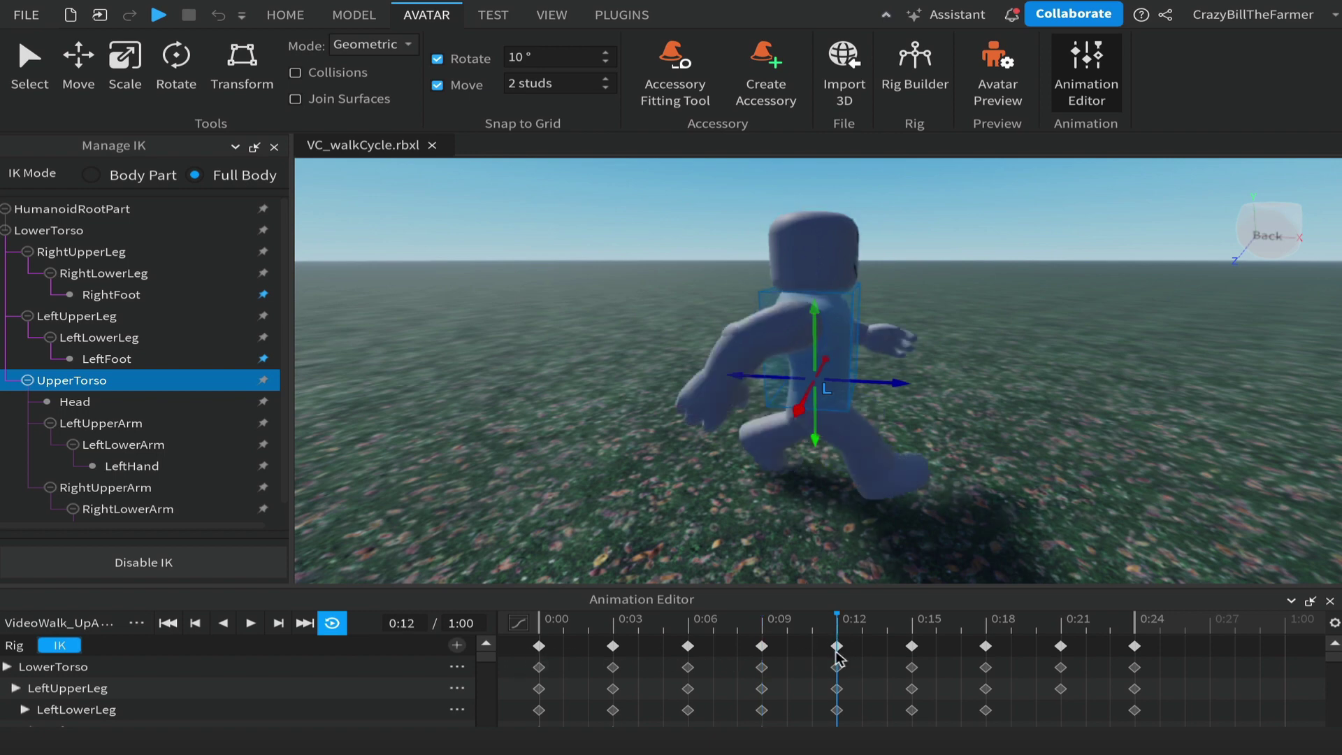
left_click(912, 628)
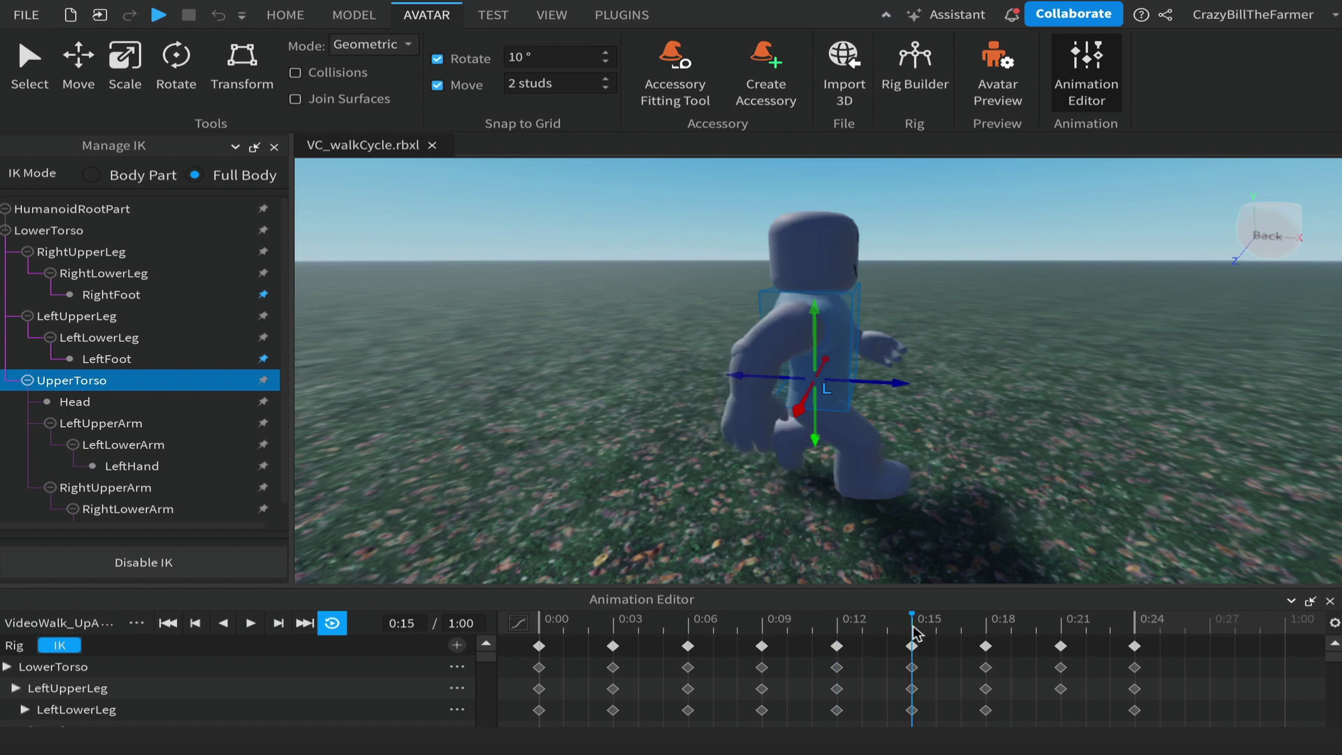
left_click_drag(816, 440, 816, 438)
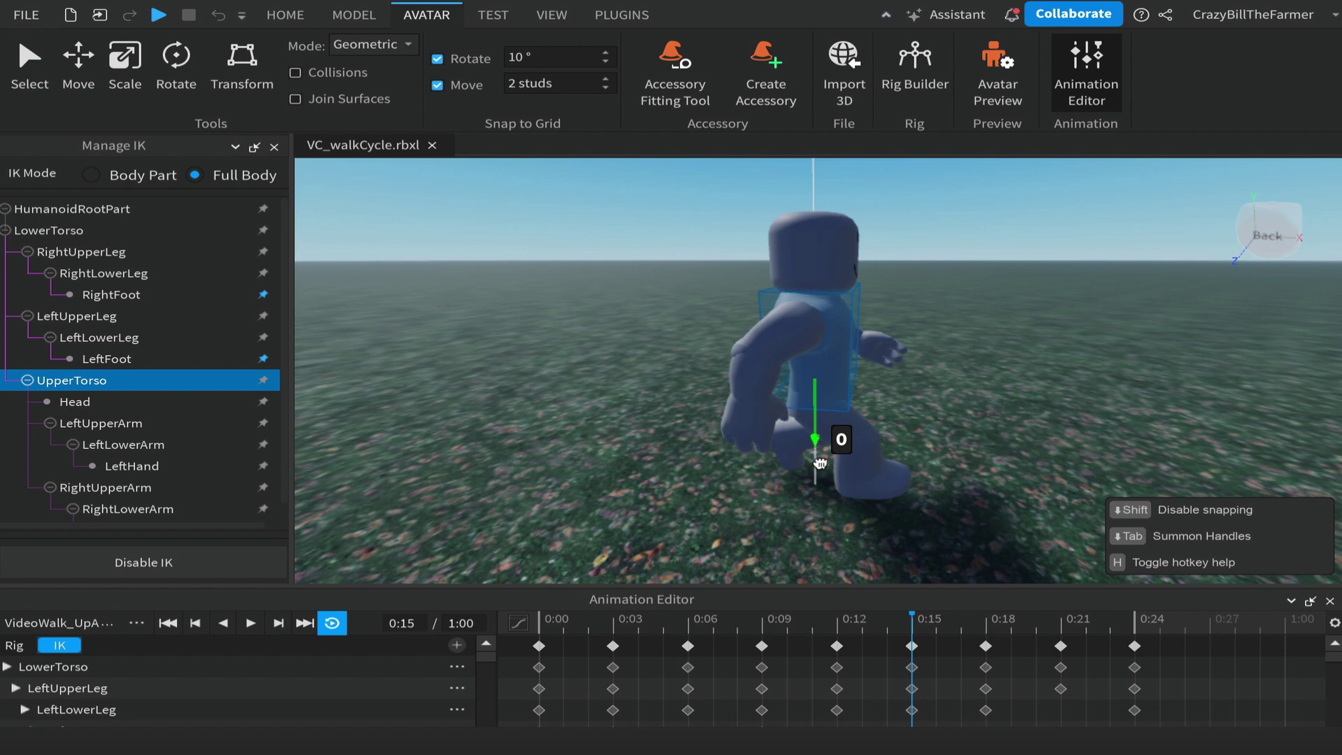
left_click_drag(817, 478, 819, 489)
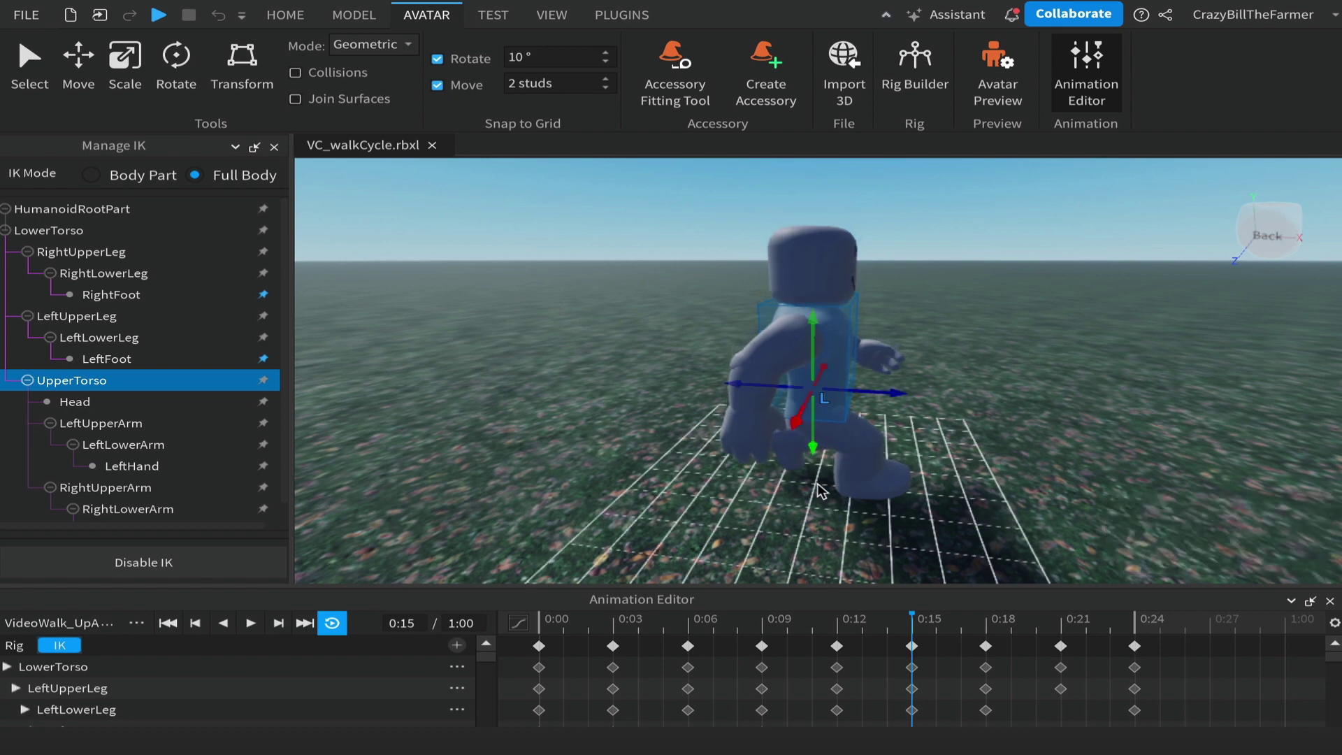
Step: Raise the UpperTorso slightly at the 0:21 keyframe, keeping Full Body IK with both feet pinned
left_click(986, 633)
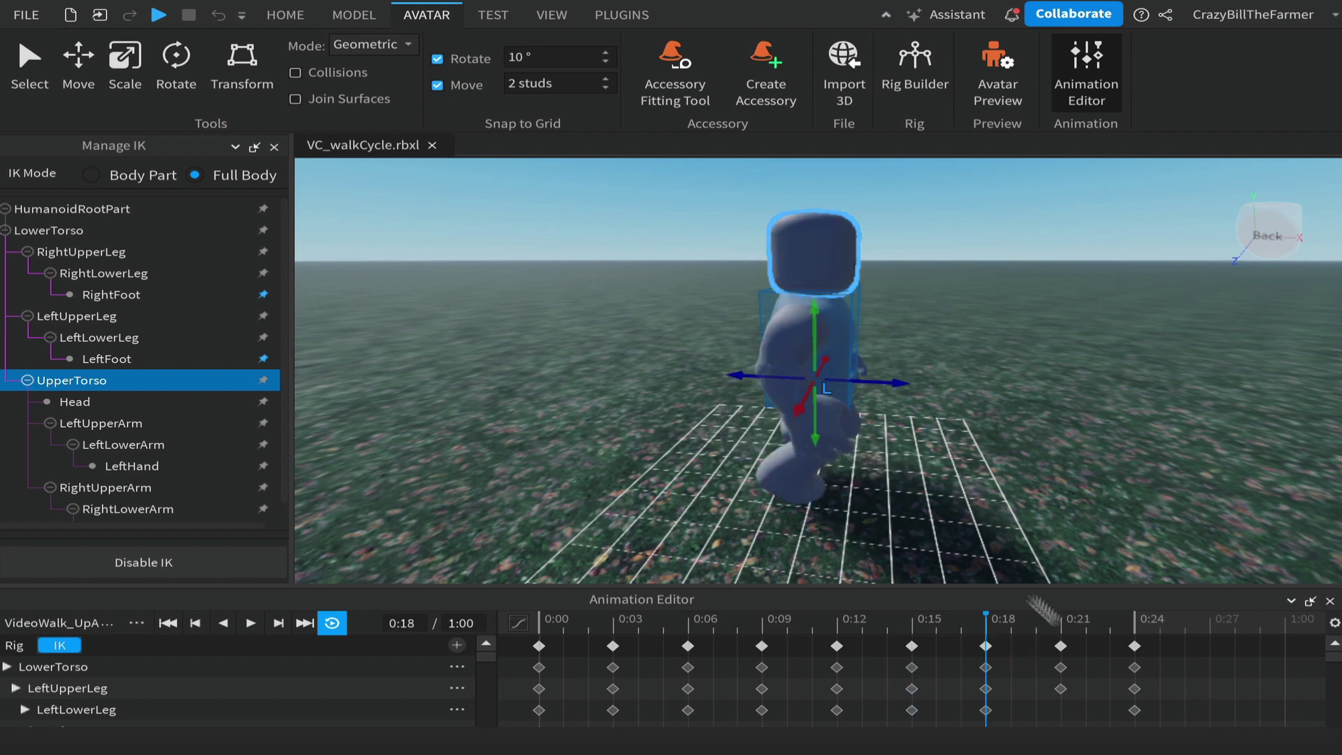
left_click(1060, 627)
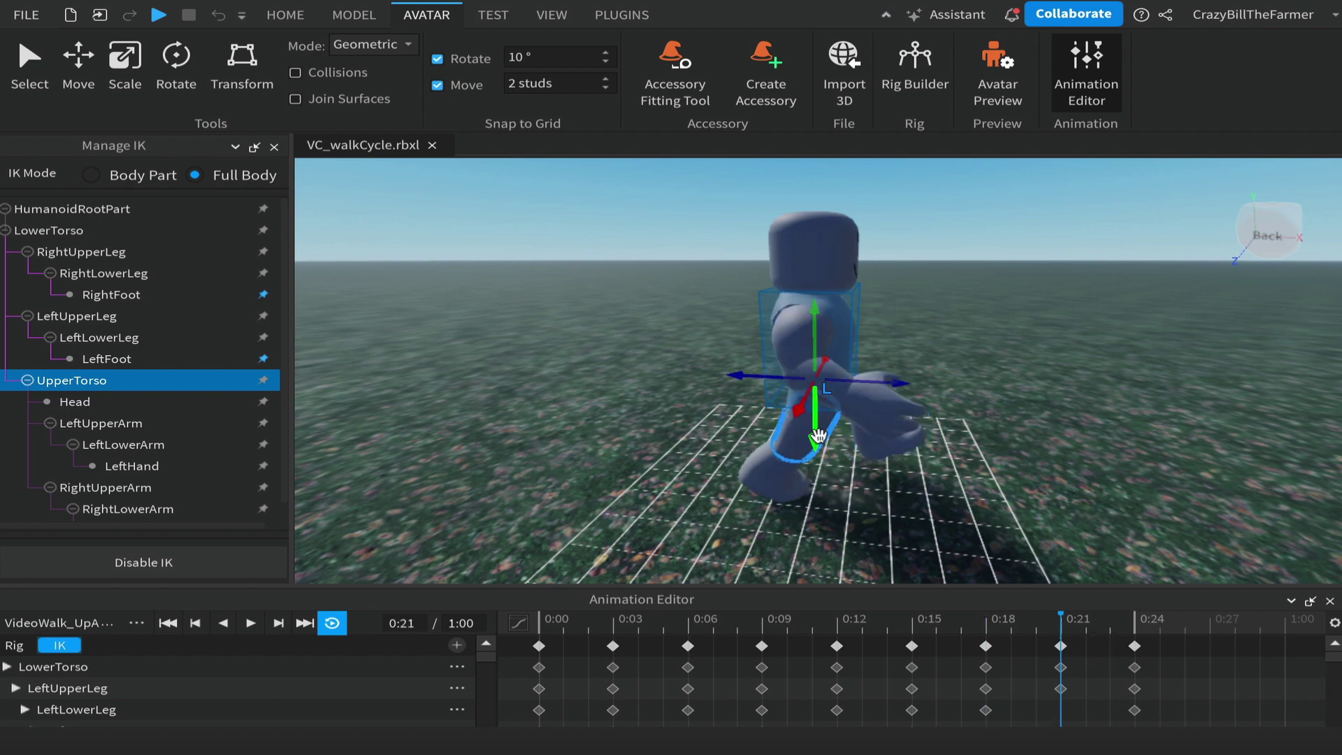
left_click_drag(816, 437, 816, 436)
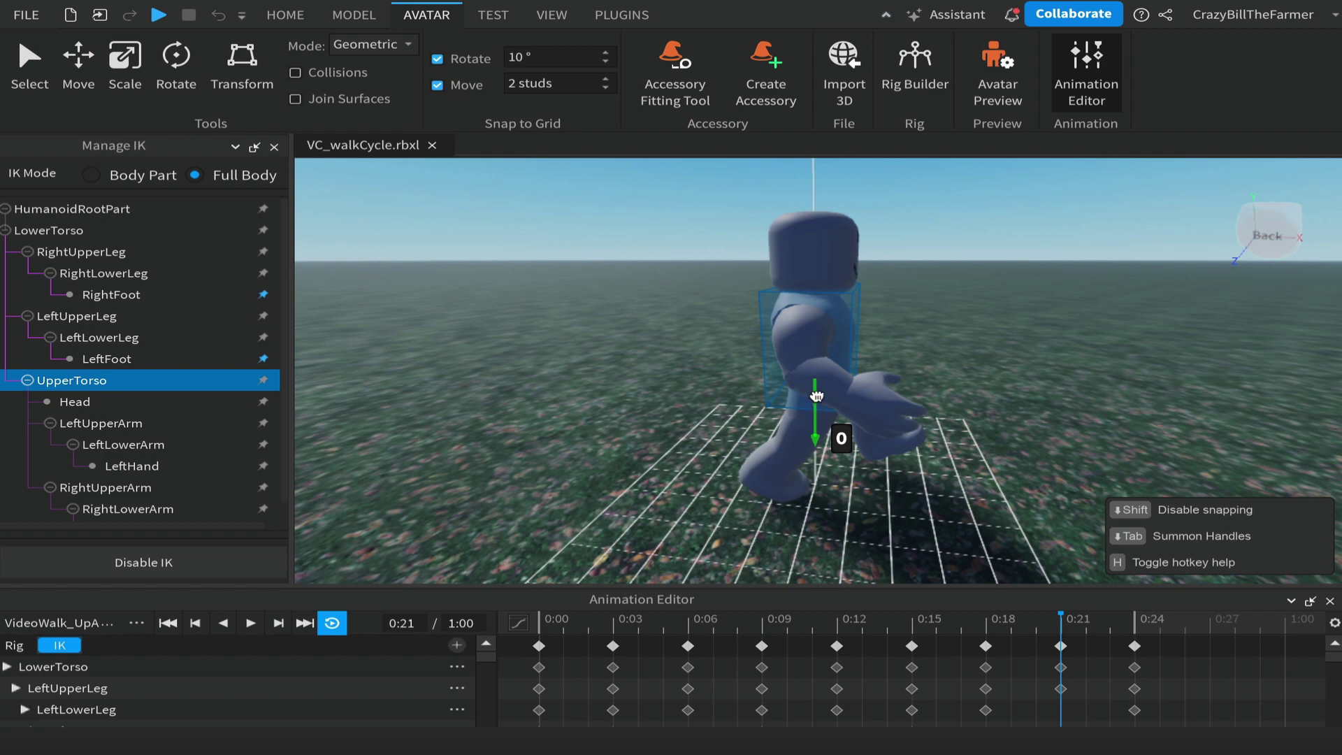
left_click_drag(817, 389, 818, 383)
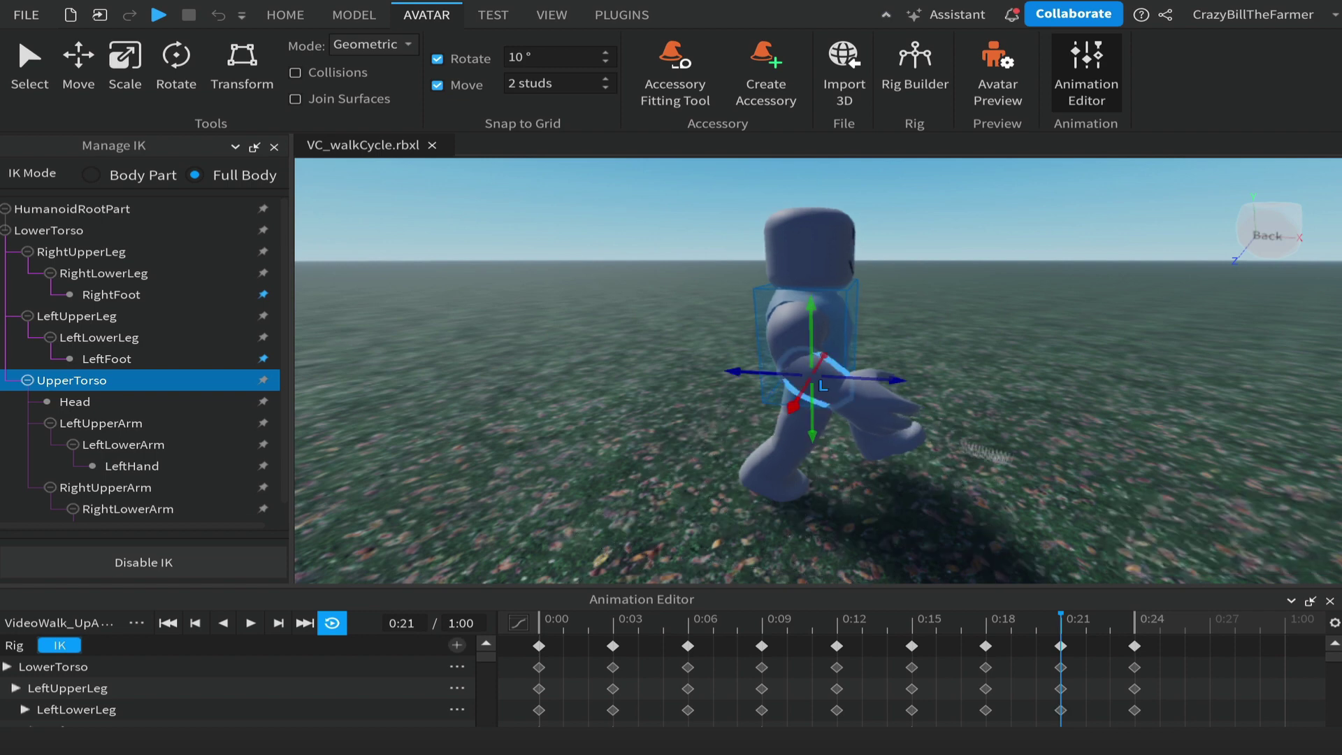
Step: Check the closing pose at 0:24 and play the looping walk cycle to review the up-and-down body motion
left_click(1134, 627)
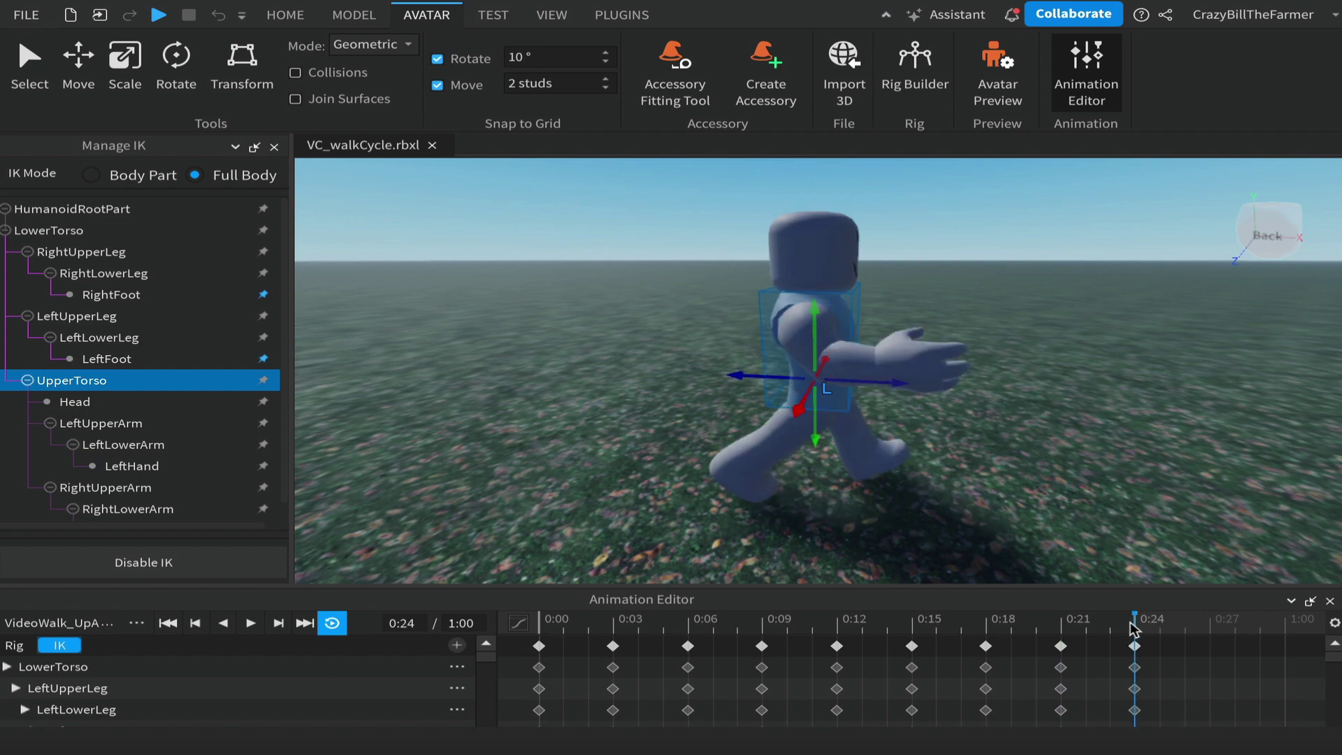
left_click(250, 622)
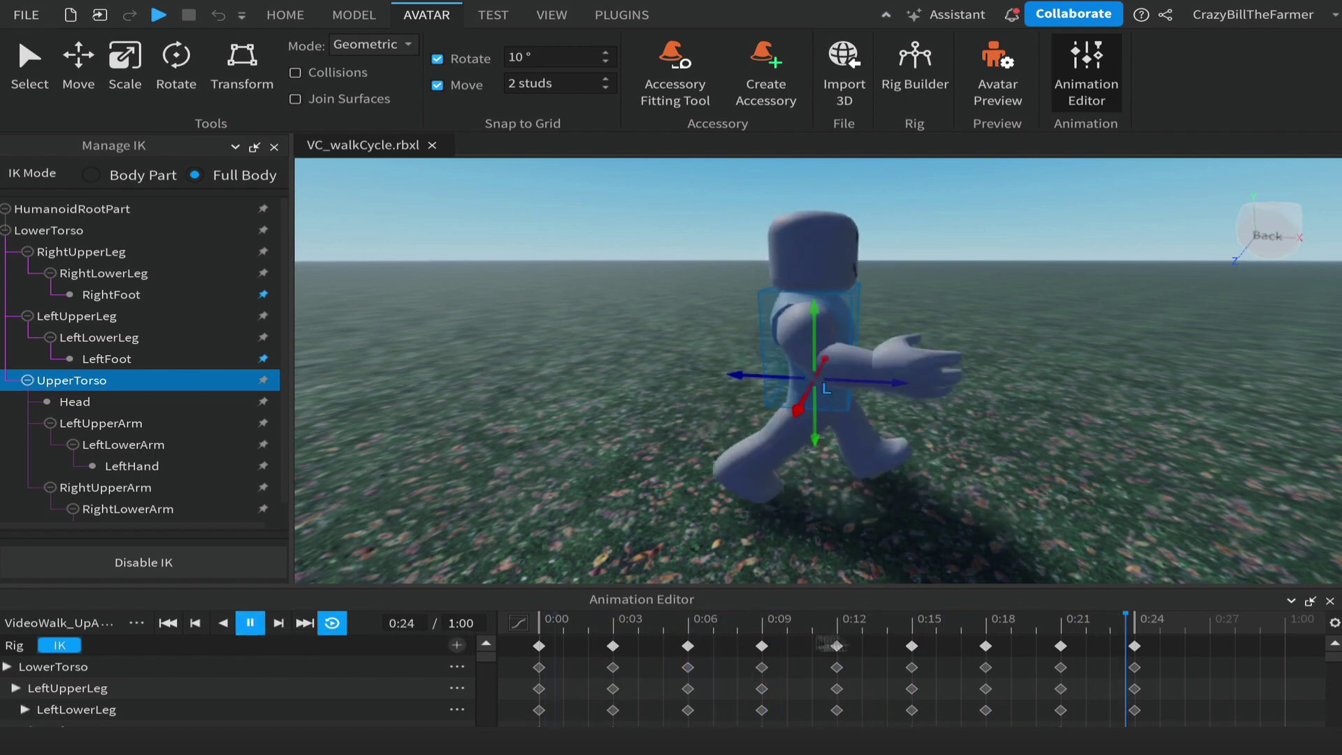
right_click_drag(1053, 500, 1084, 482)
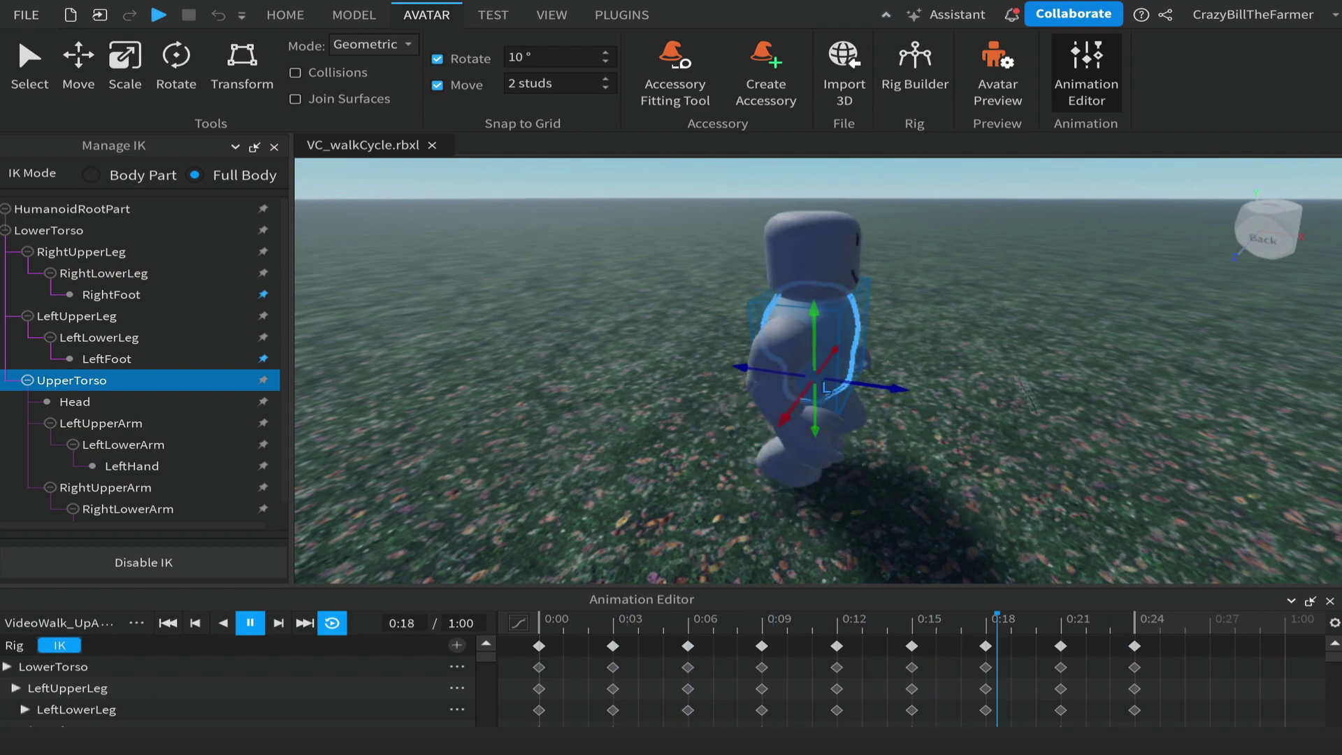
right_click_drag(1066, 450, 1062, 459)
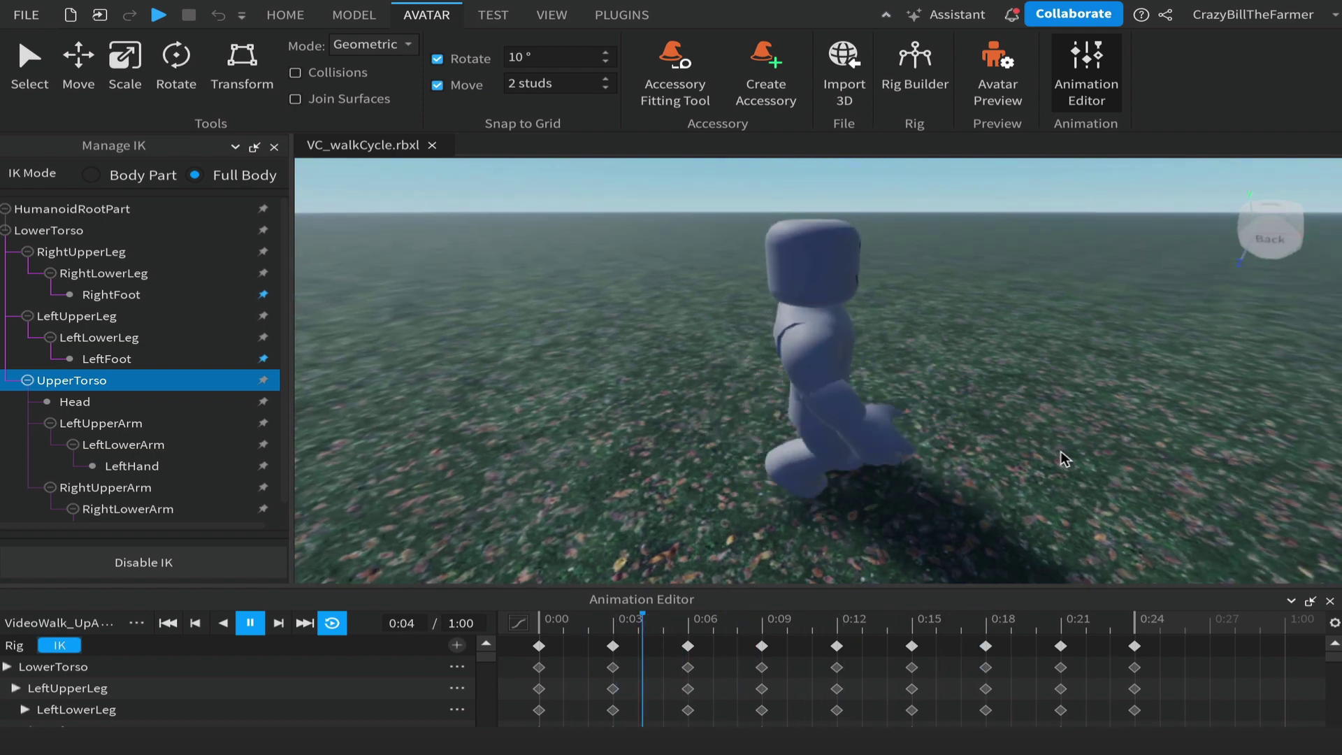
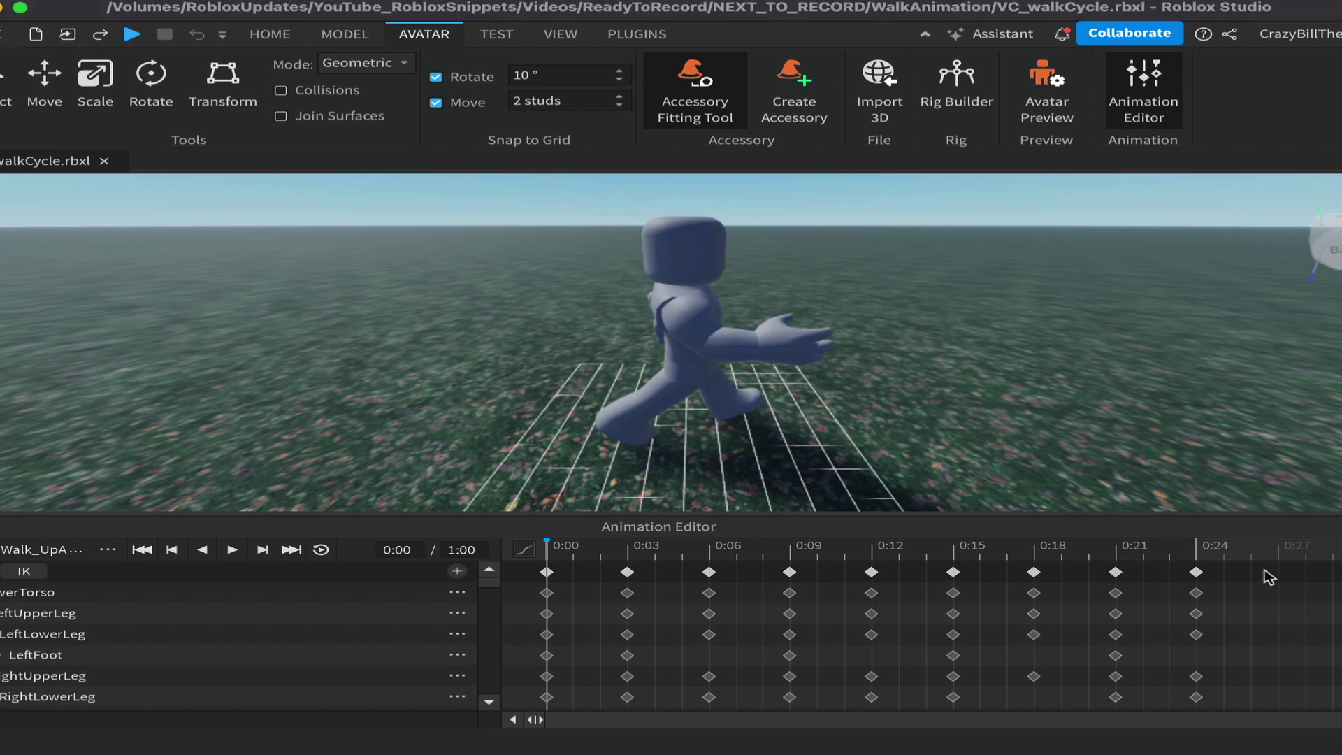
Step: Set the easing style of all keyframes from 0:00 to 0:24 to Constant and preview the animation
left_click_drag(1269, 577, 534, 582)
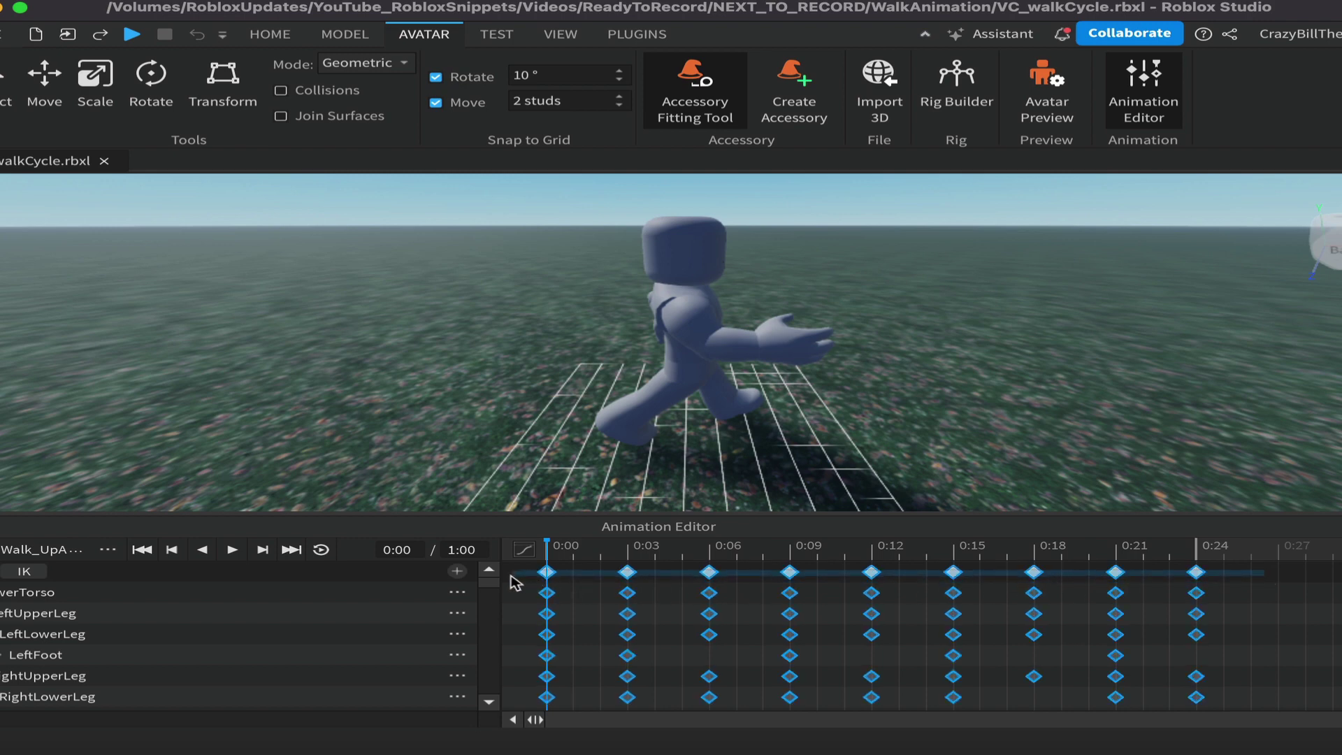
left_click_drag(515, 582, 517, 583)
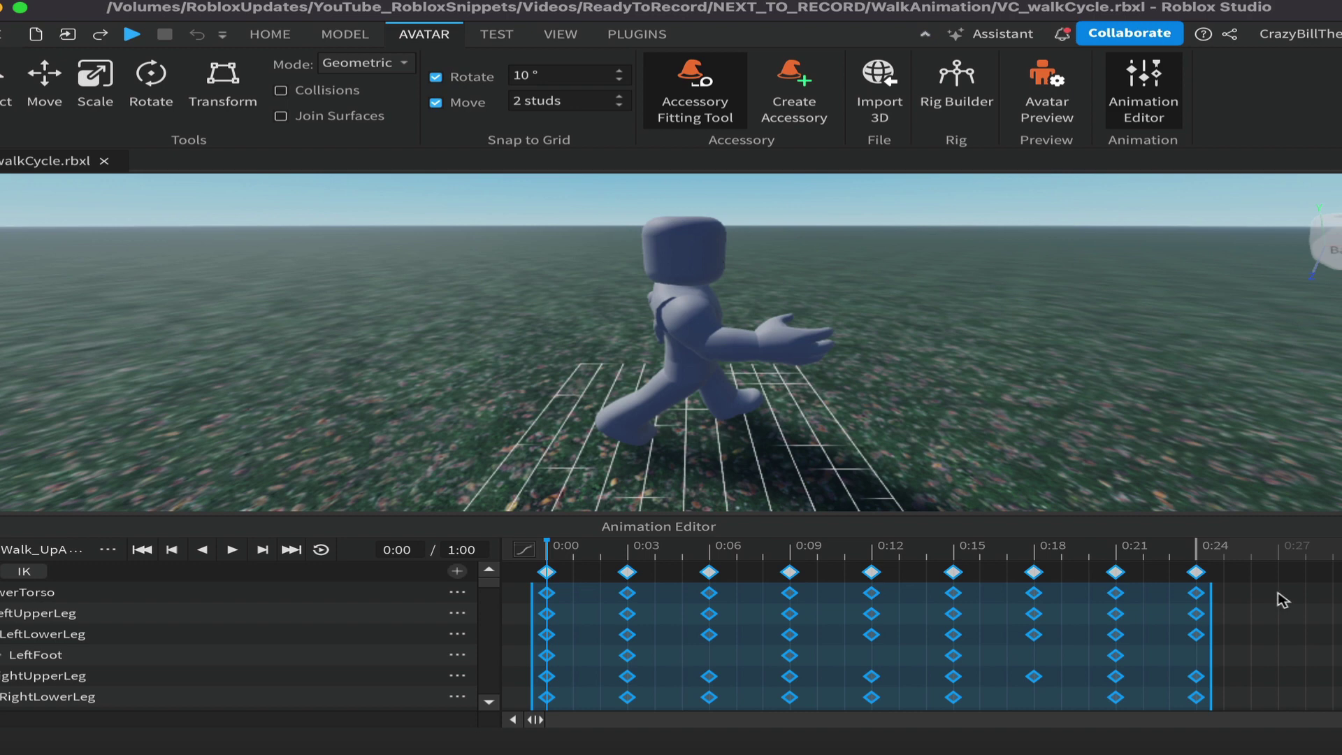
right_click(627, 573)
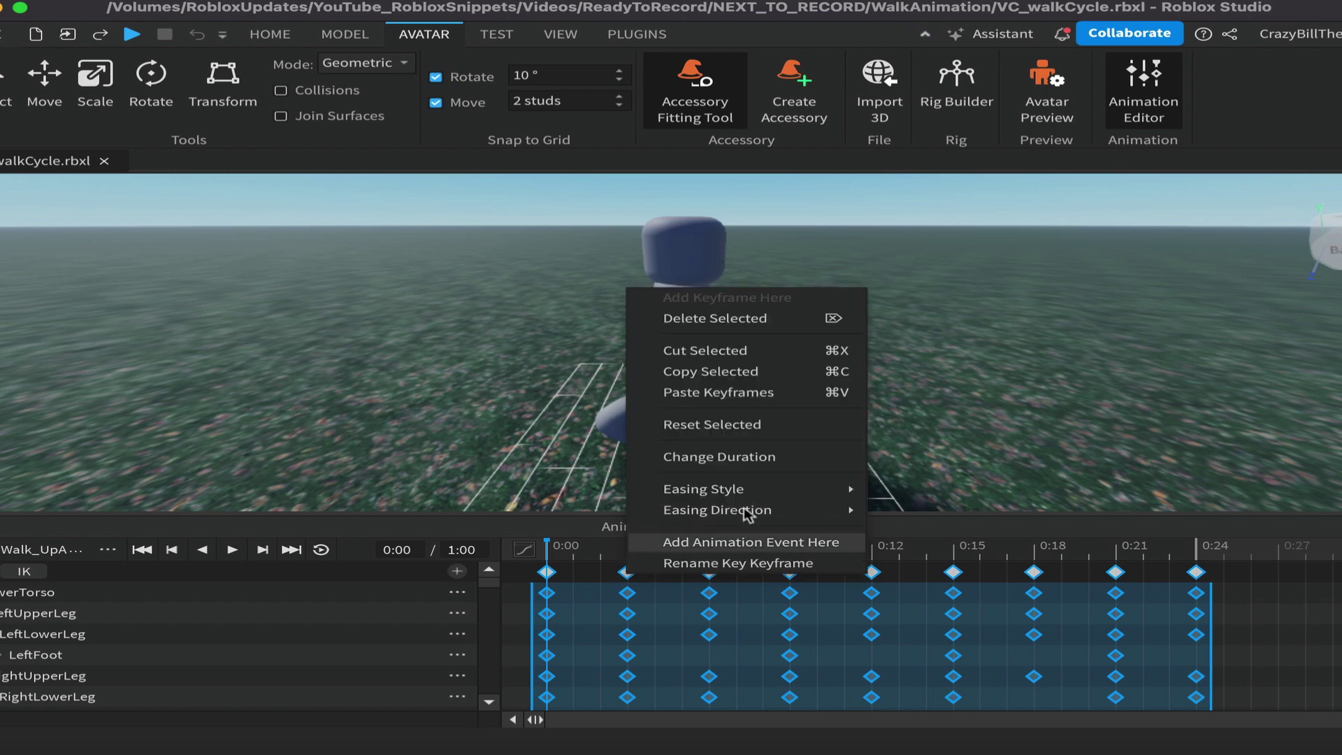
mouse_move(742, 492)
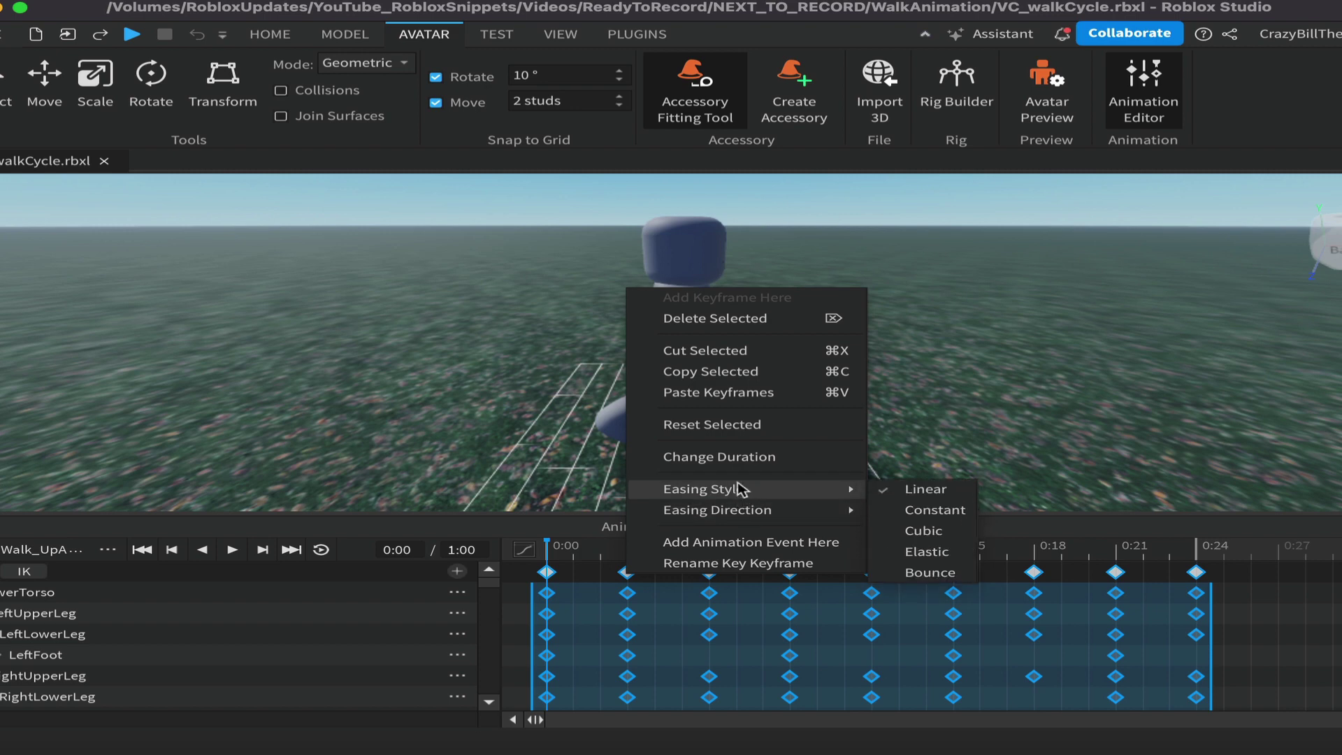
left_click(942, 516)
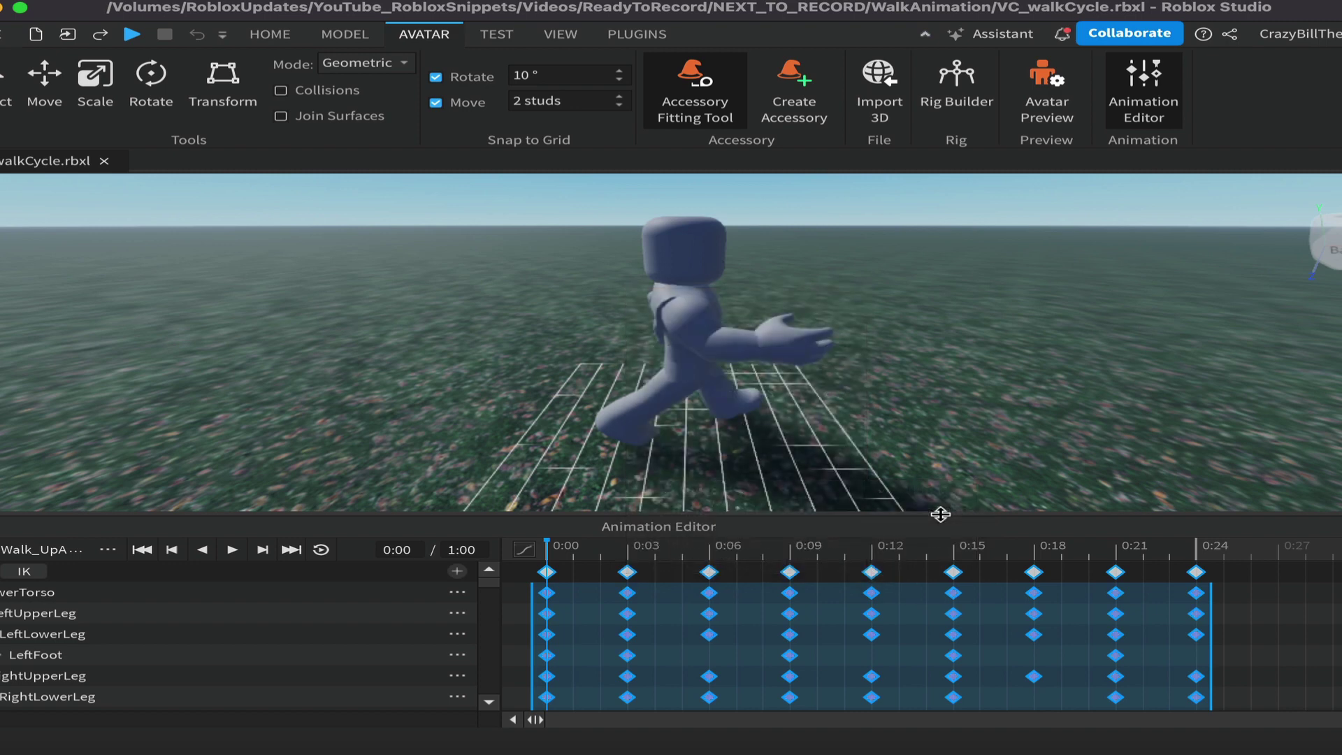
left_click(232, 552)
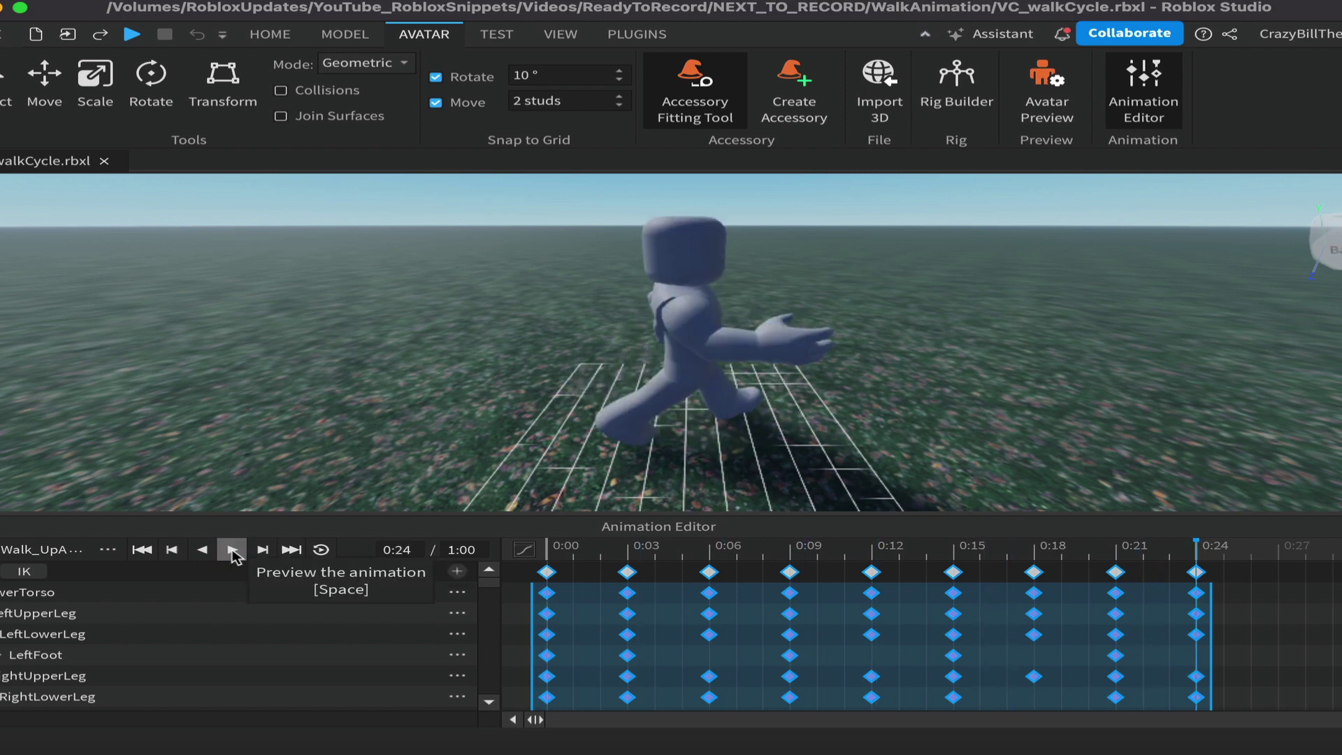
Step: Turn on looping and preview the walk animation with Constant easing
left_click(321, 549)
left_click(231, 552)
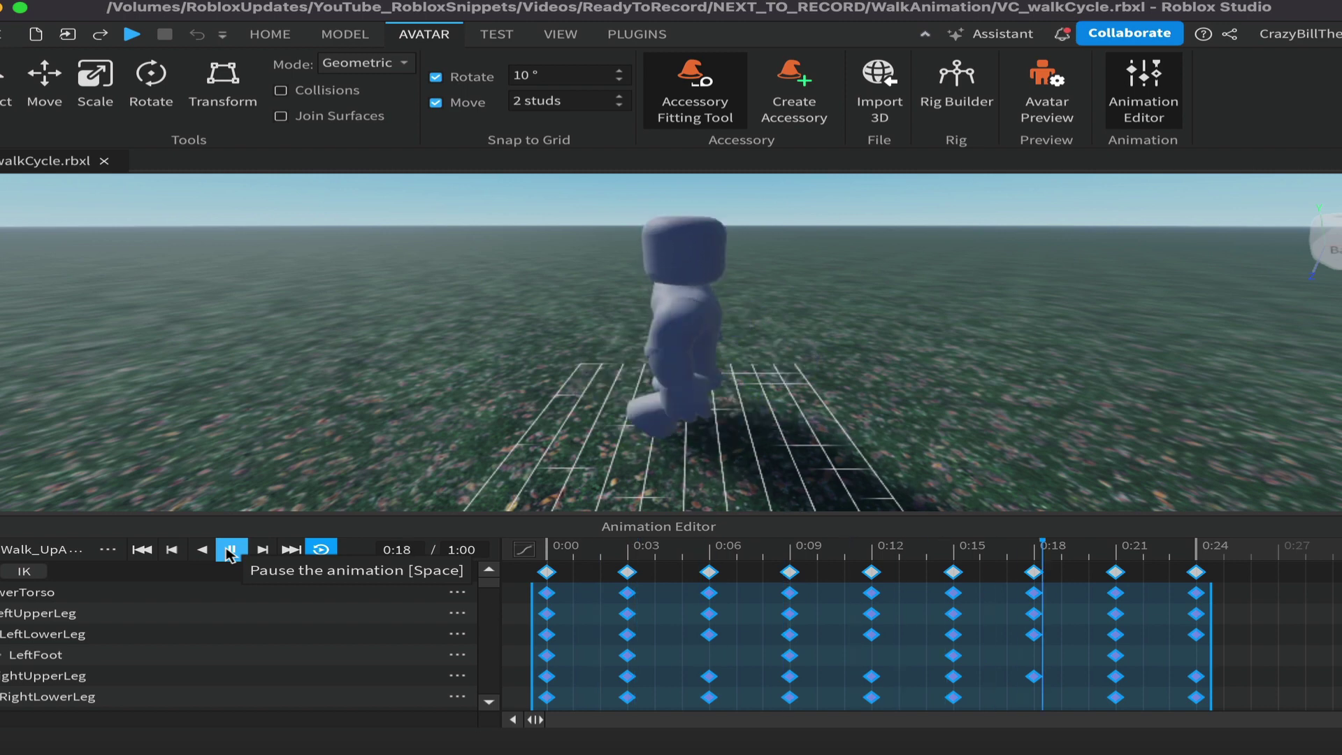
left_click(231, 551)
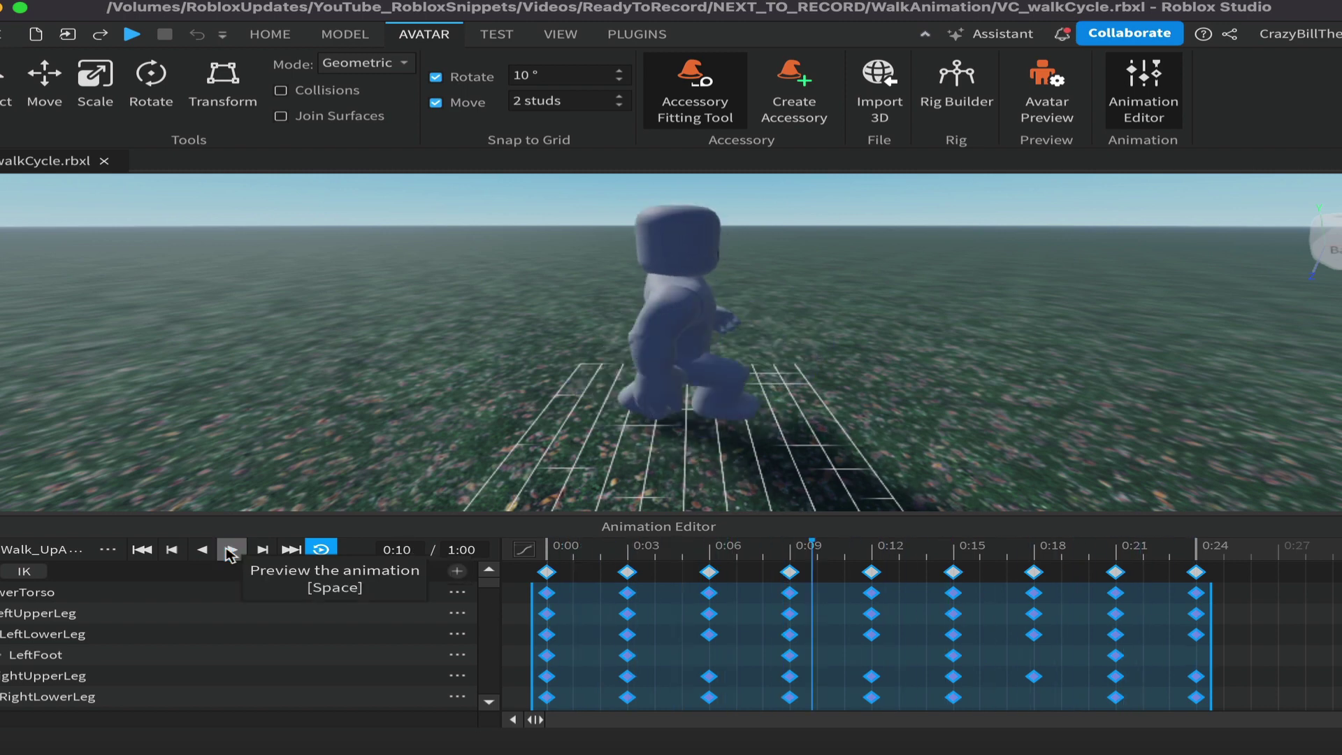
Step: Set the easing style of all selected keyframes from 0:00 to 0:24 to Cubic and preview the looping walk
right_click(708, 573)
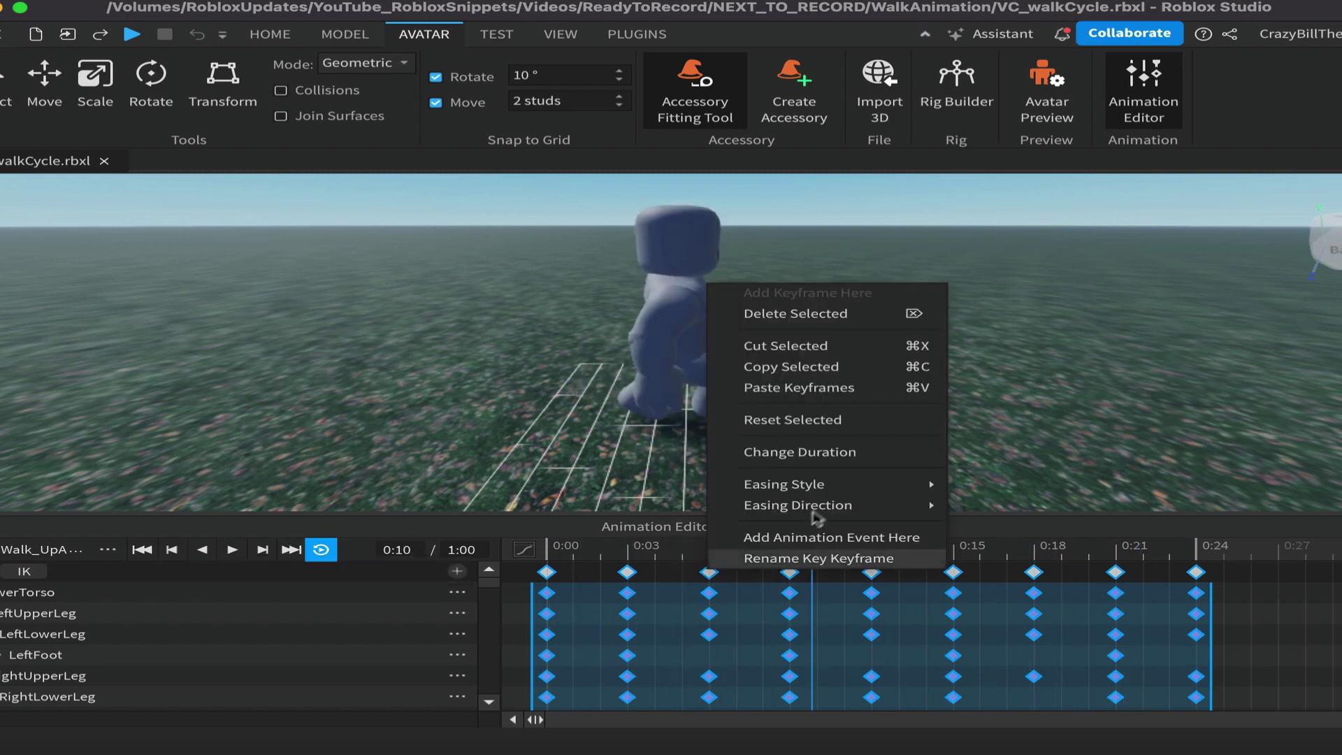
mouse_move(817, 483)
left_click(1014, 533)
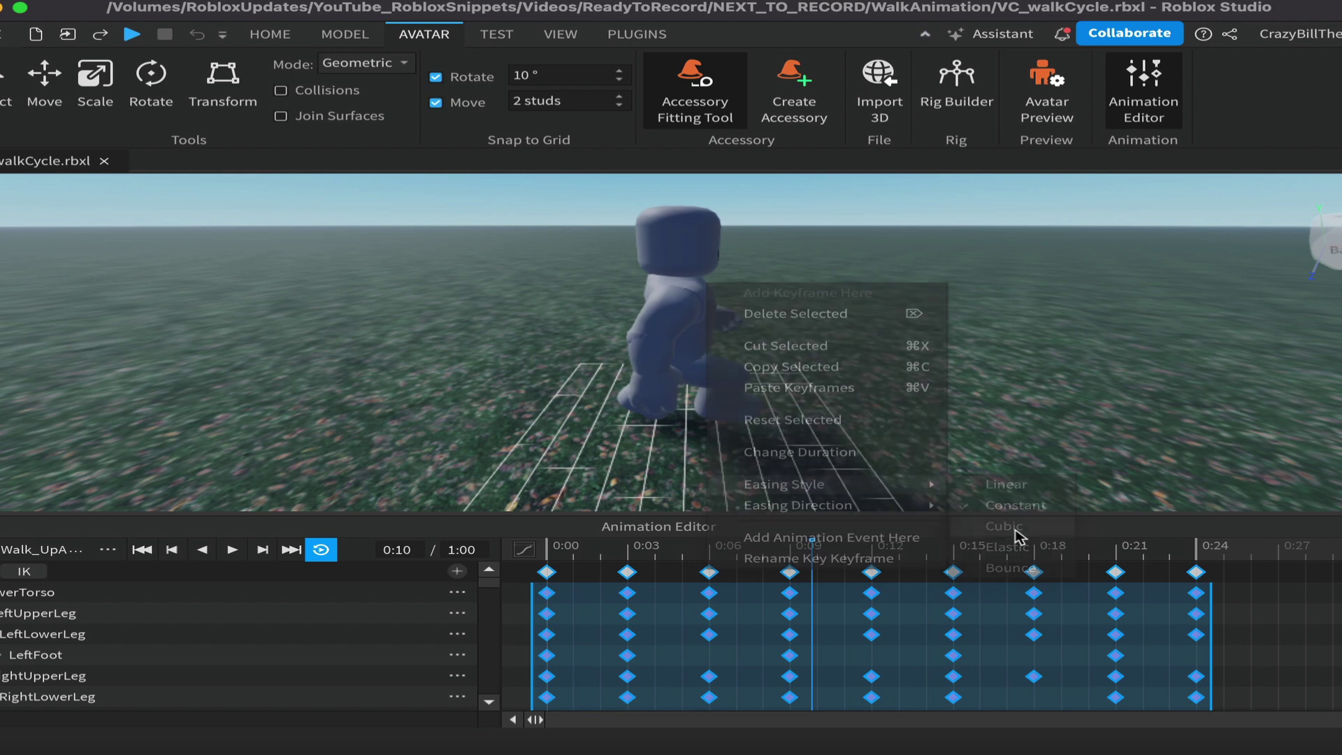
left_click(232, 552)
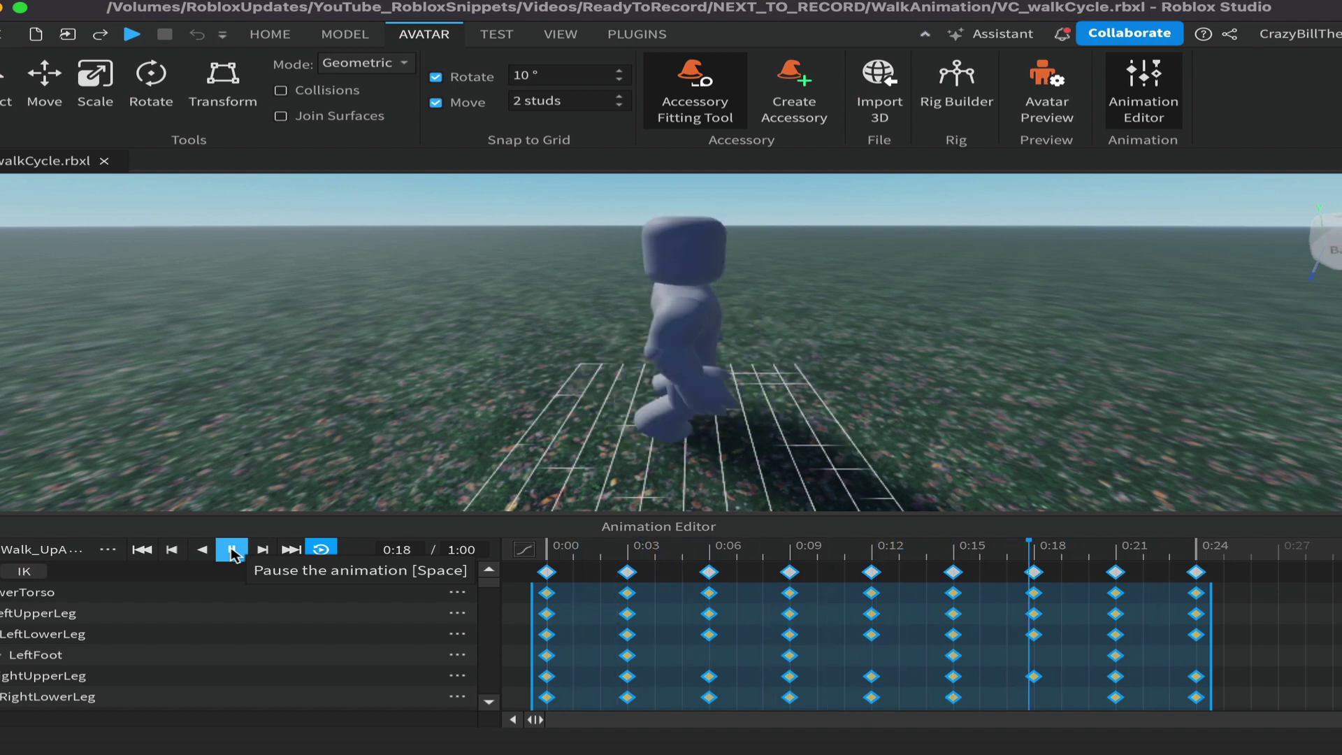
left_click(232, 552)
Step: Look at the easing direction options, play the looping walk from different viewing angles, and clear the keyframe selection
right_click(789, 573)
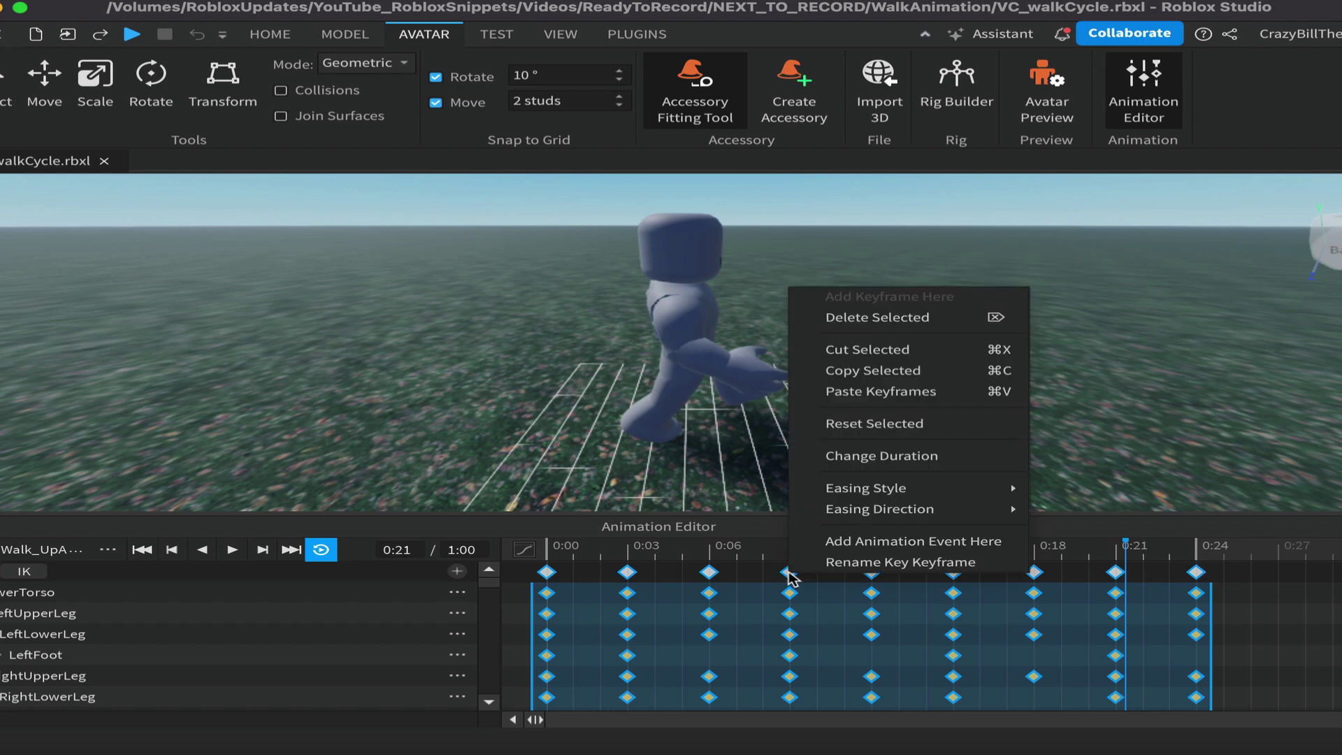
mouse_move(871, 513)
left_click(1178, 458)
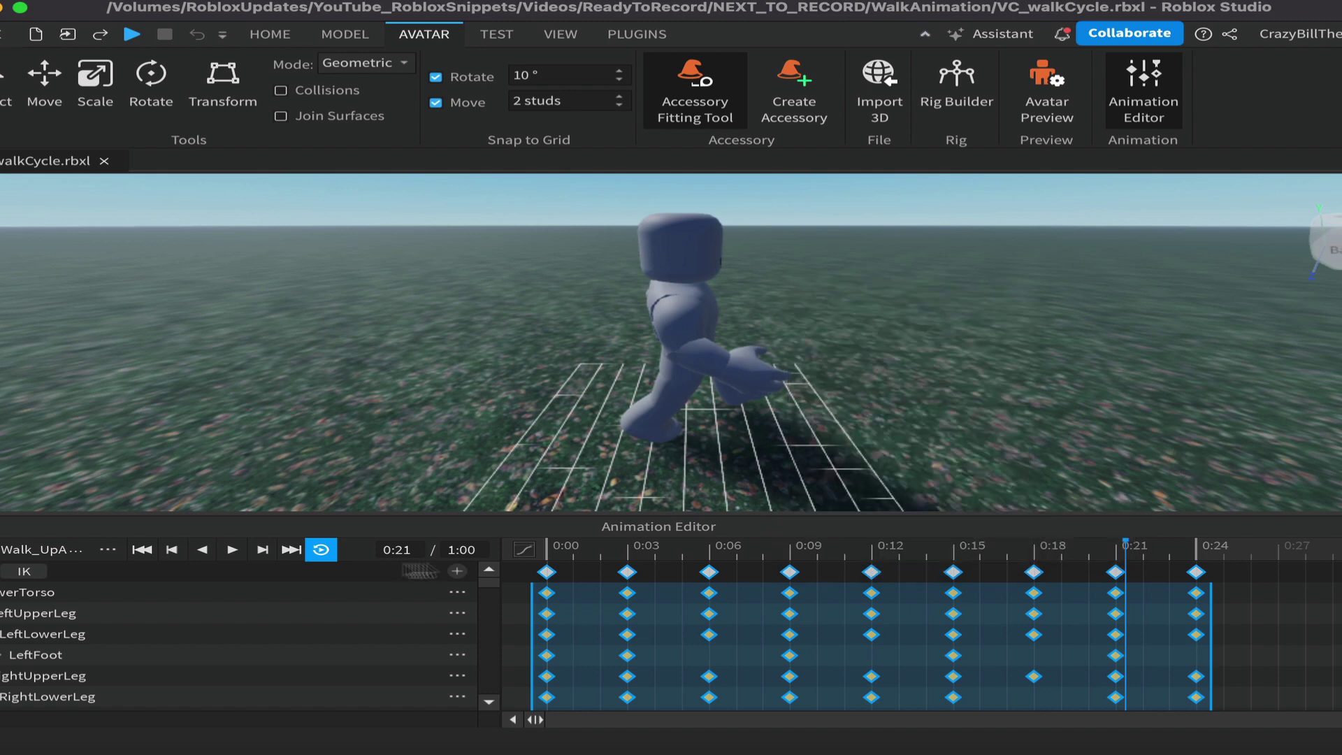
left_click(232, 549)
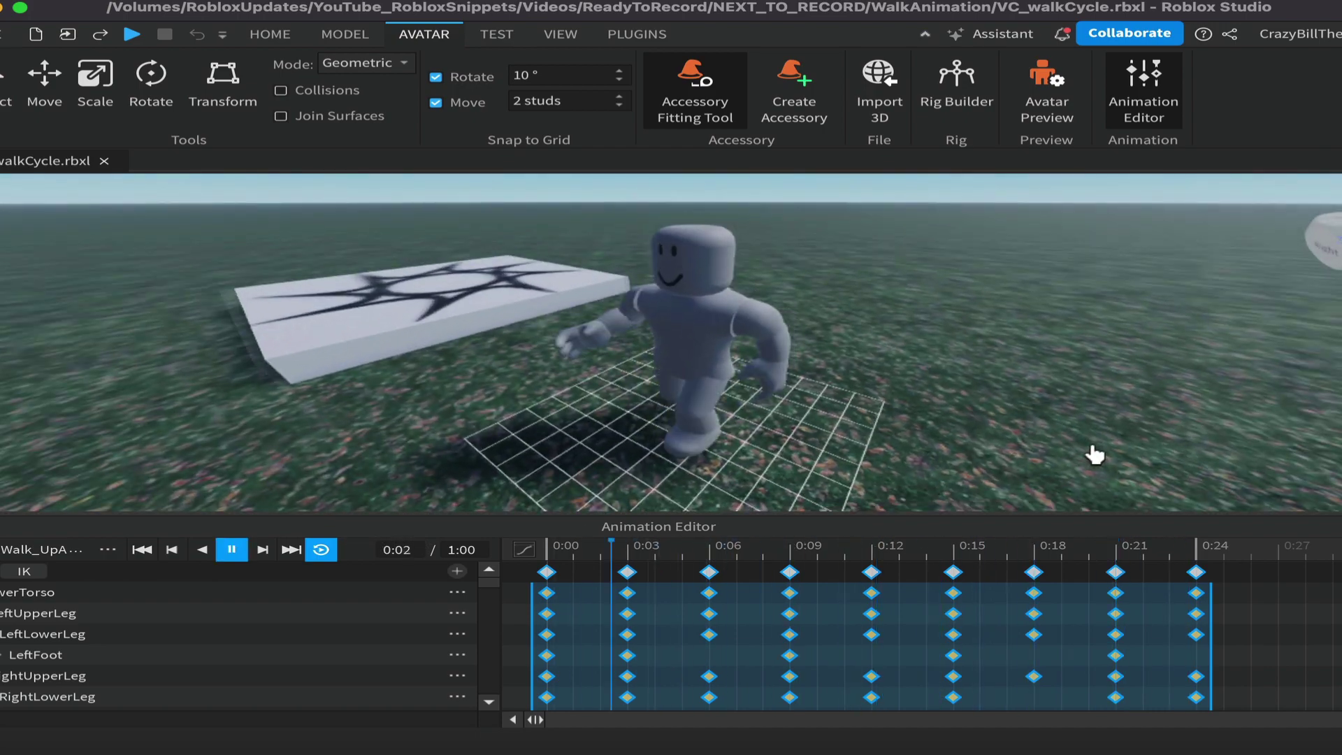
right_click_drag(1095, 454, 1094, 455)
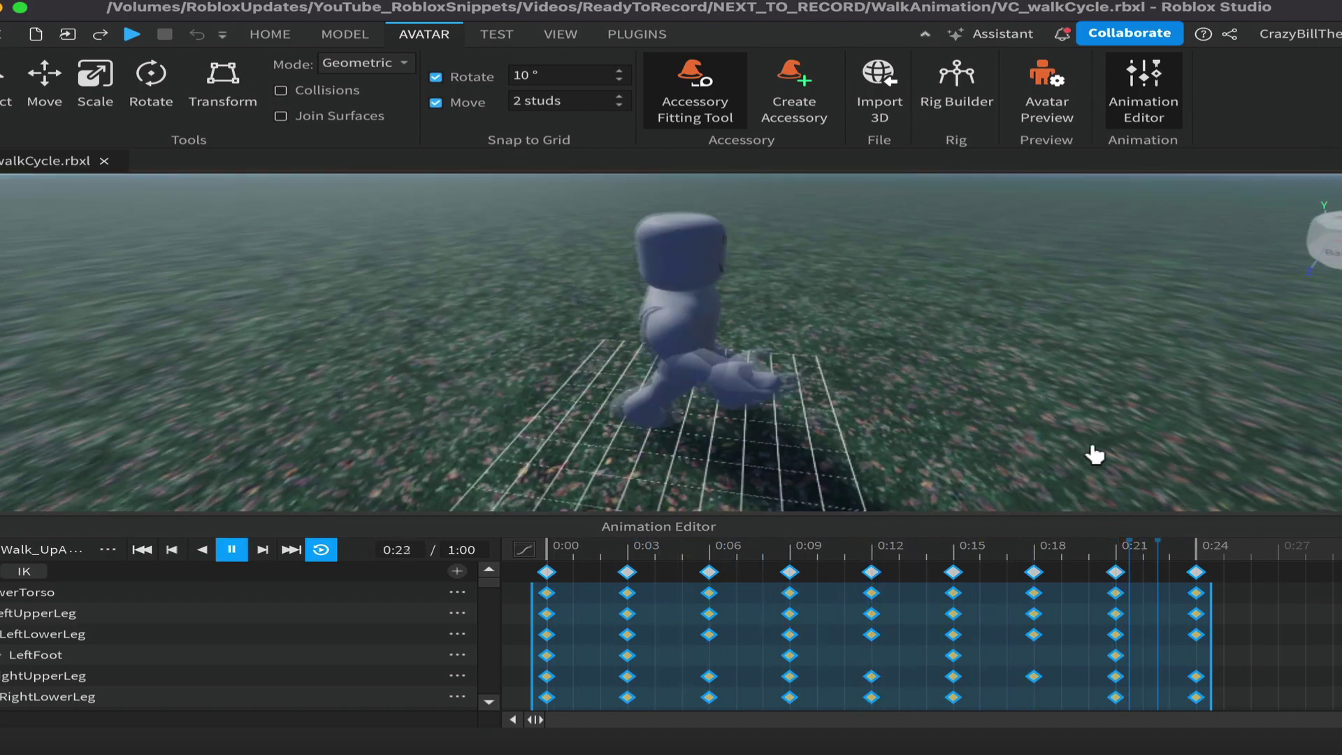
left_click(233, 550)
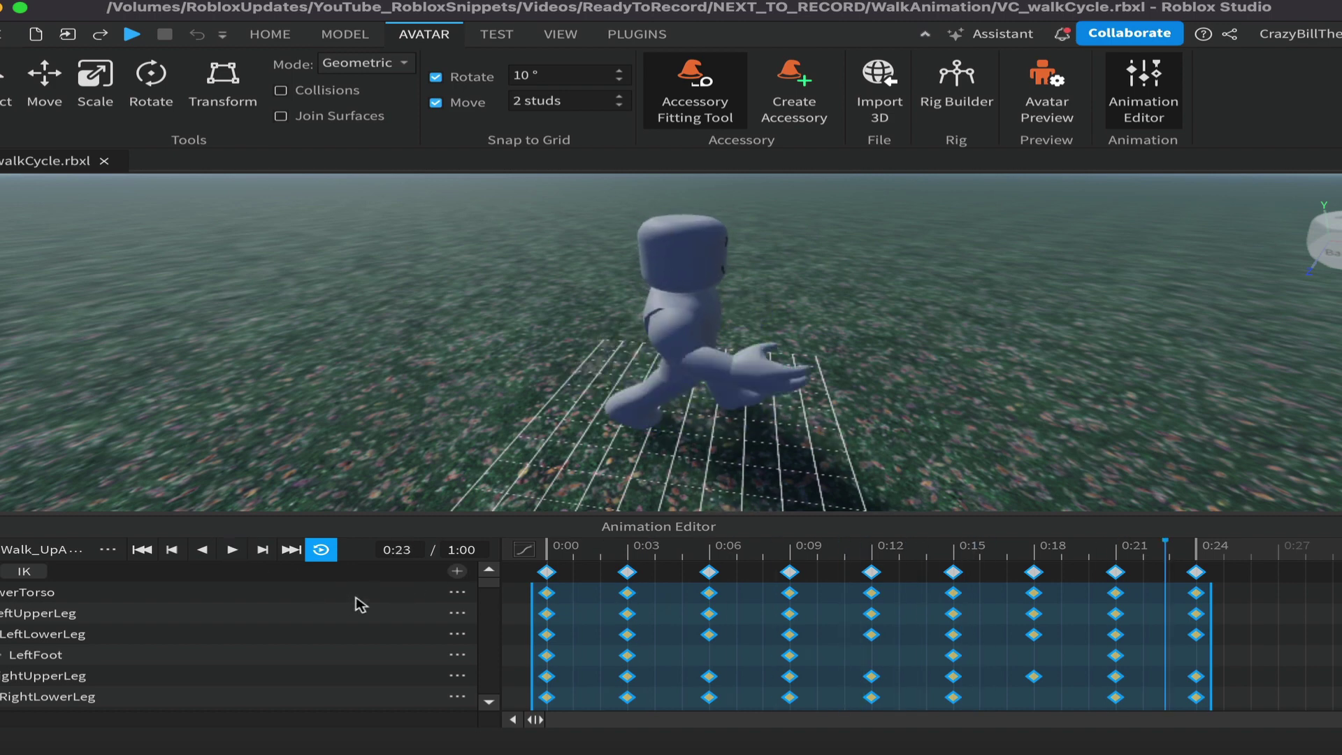
left_click(1249, 642)
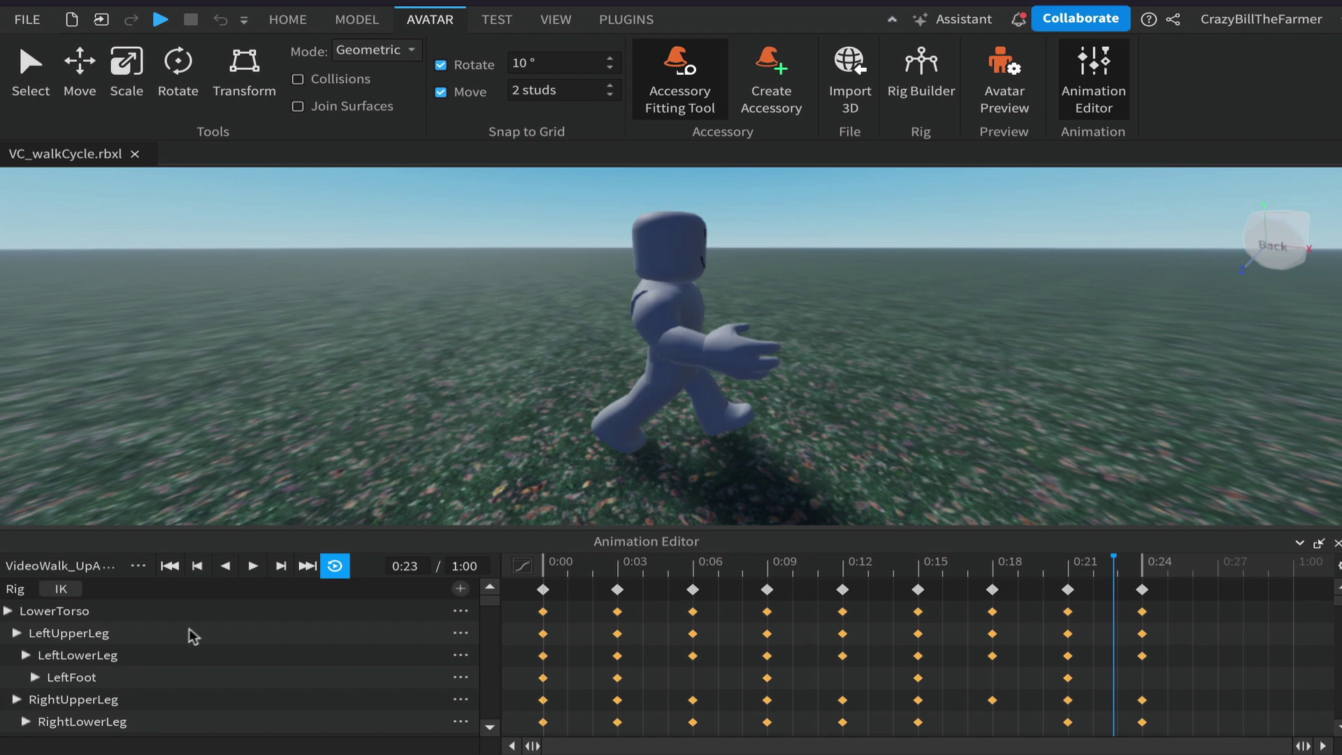
Step: Save the walk animation and set its animation priority to Movement
left_click(136, 565)
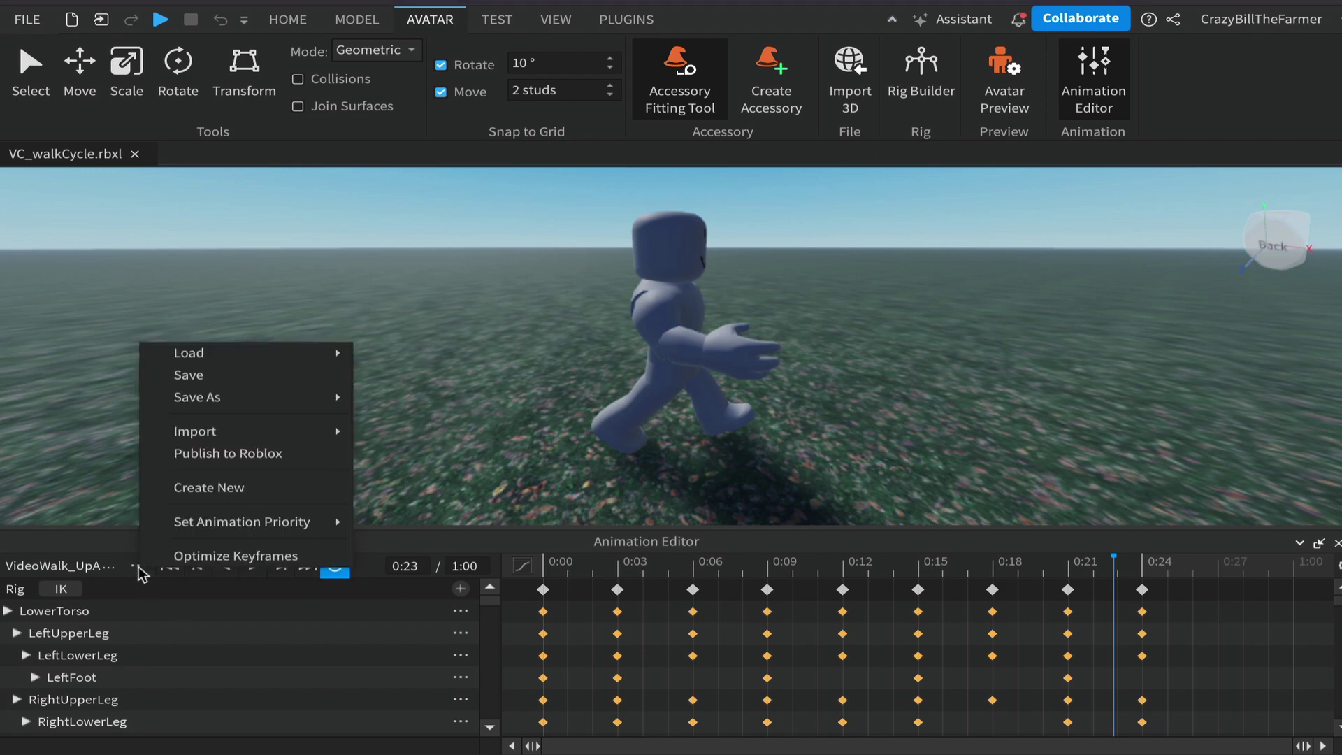
left_click(190, 376)
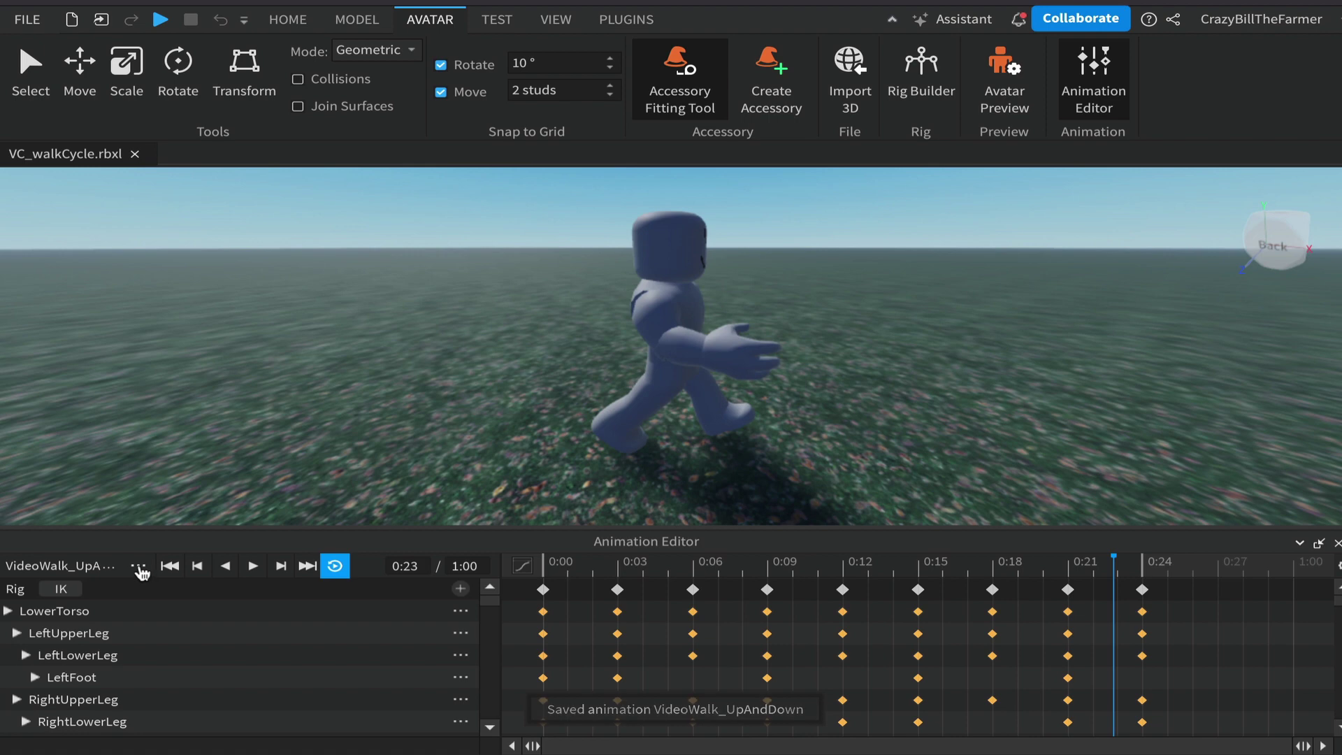
left_click(139, 567)
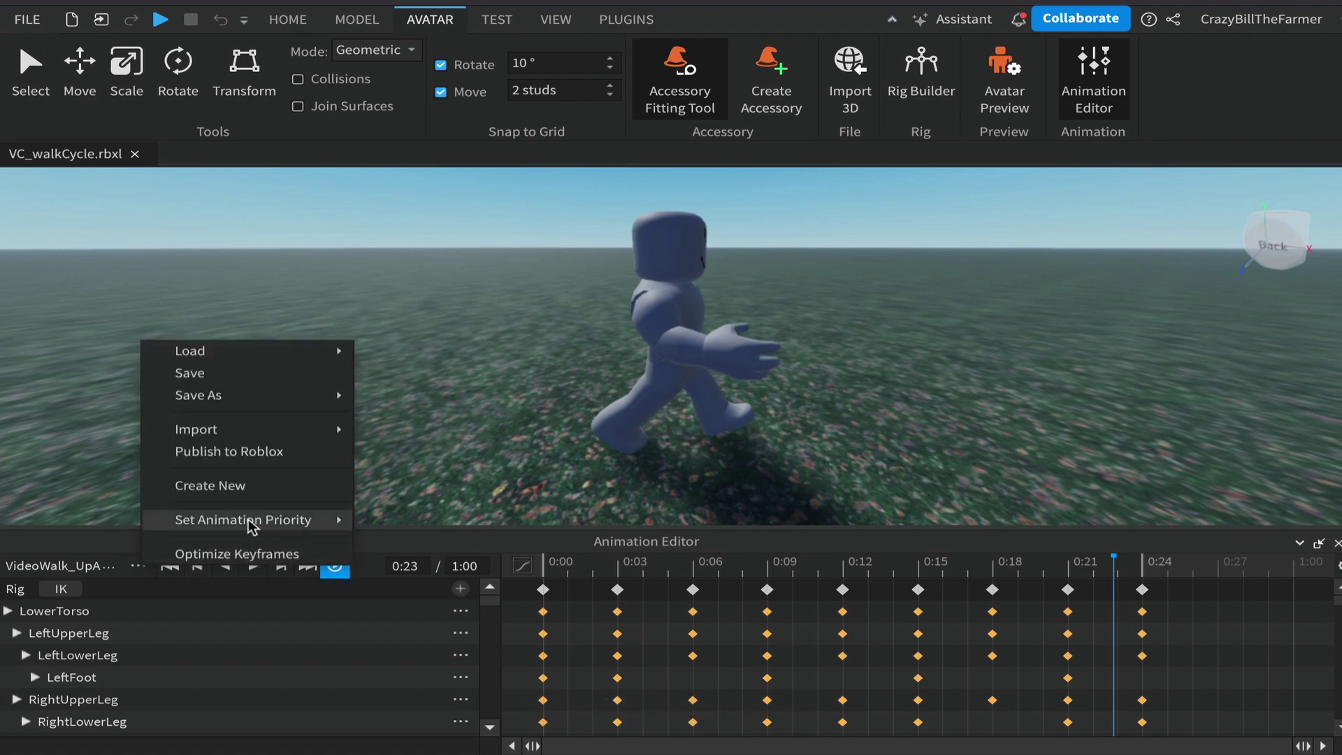
mouse_move(252, 525)
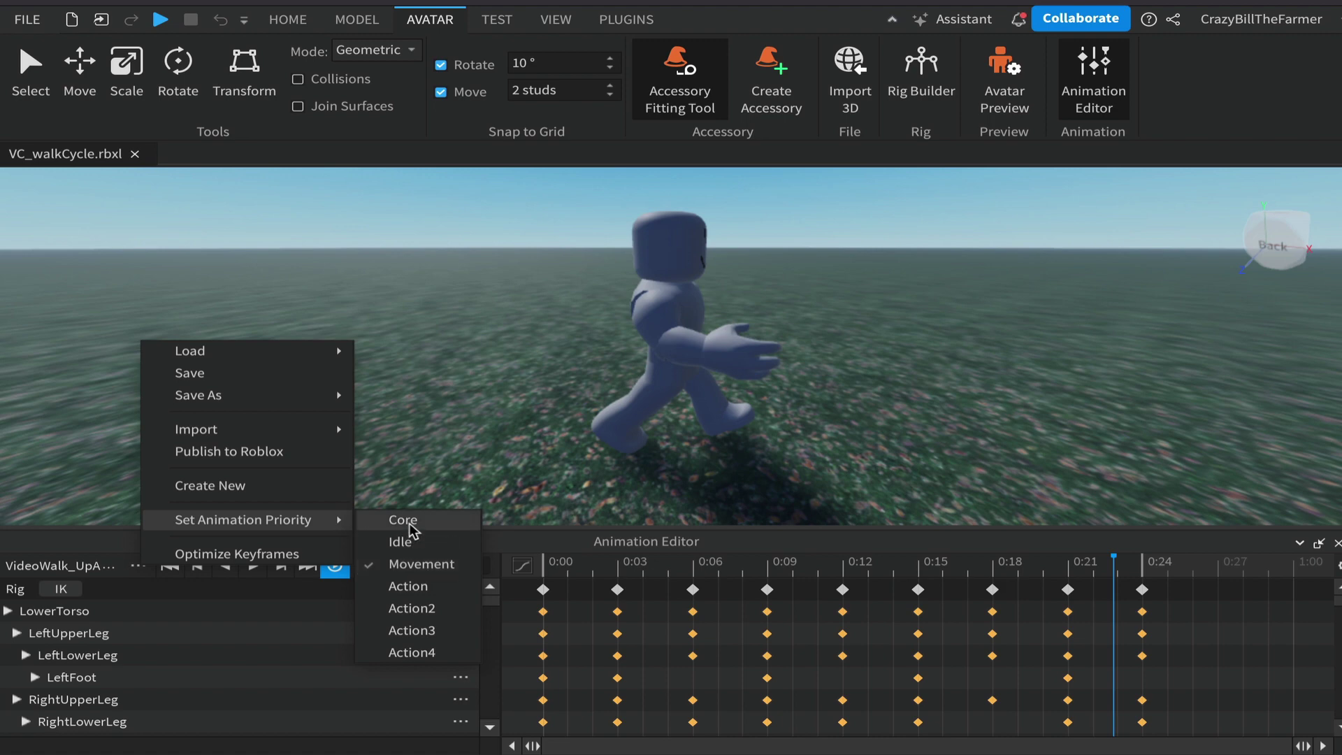
left_click(413, 571)
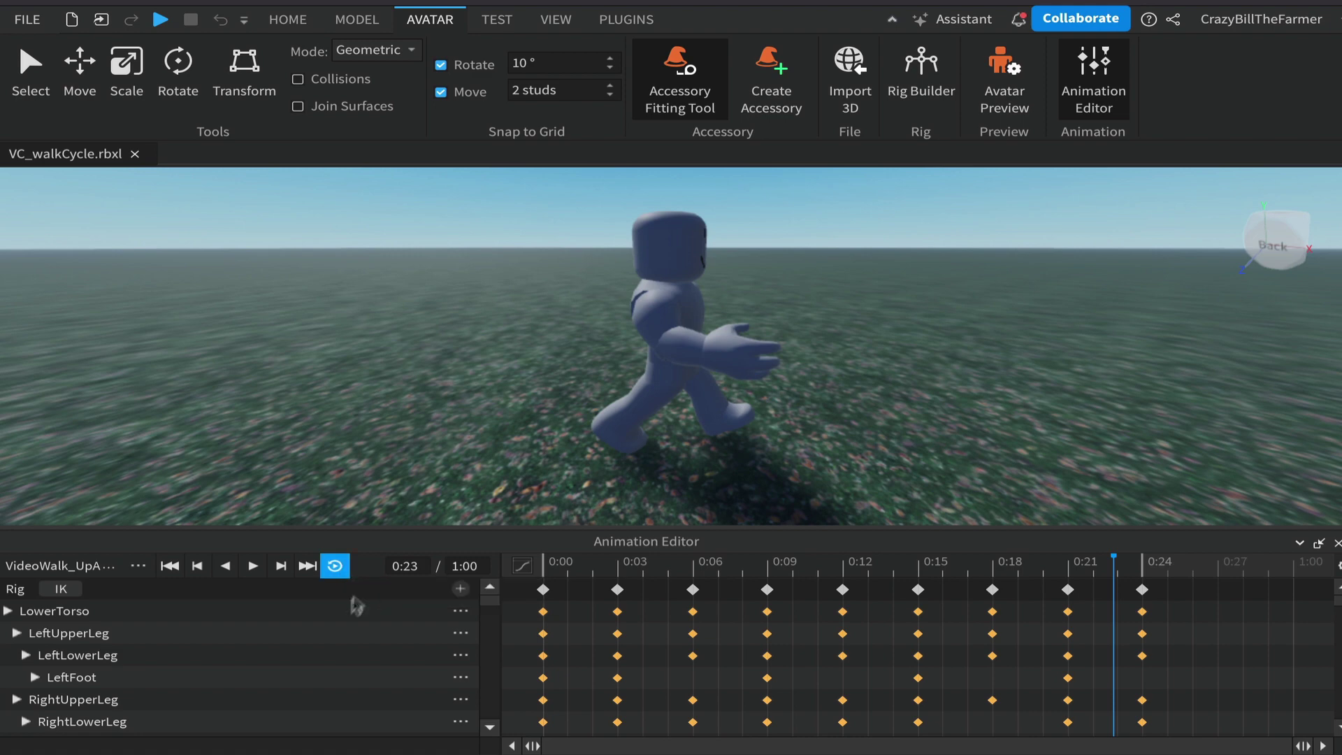
Step: Run Optimize Keyframes on the walk animation, keeping all 9 keyframes
left_click(139, 568)
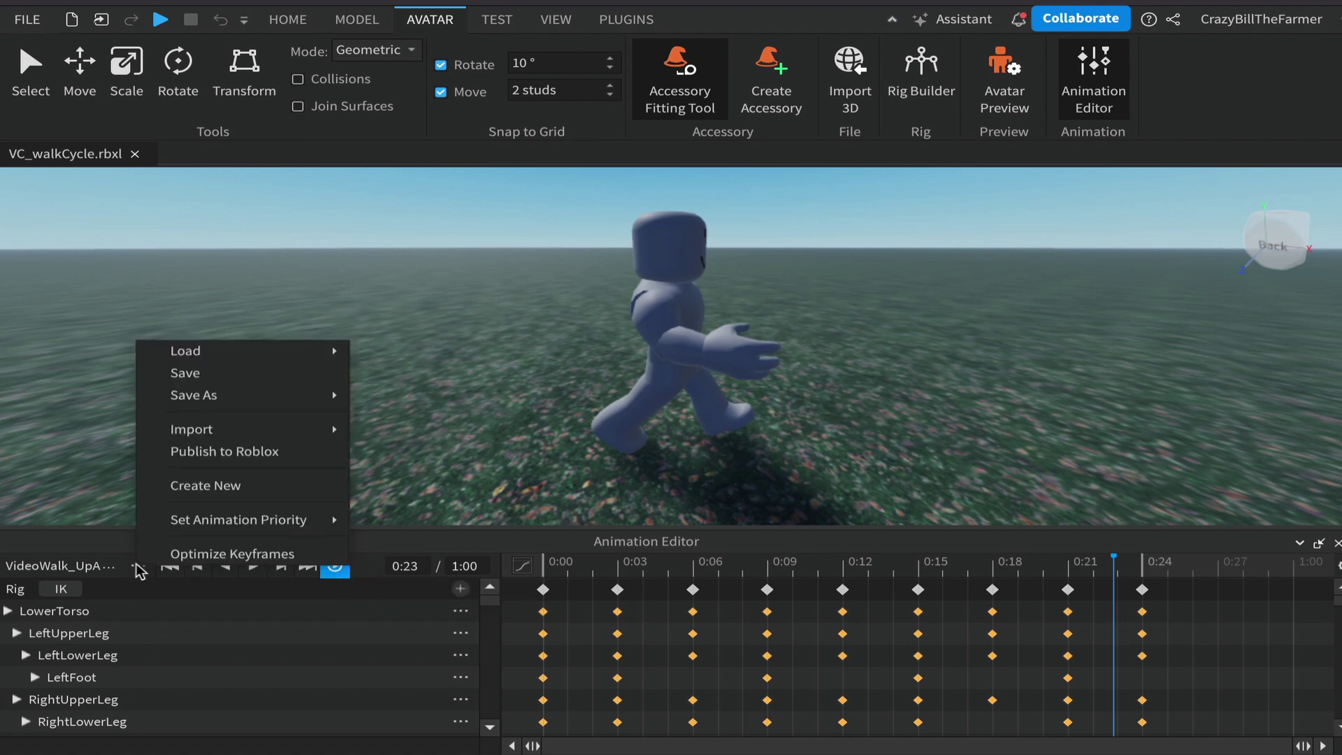
left_click(266, 555)
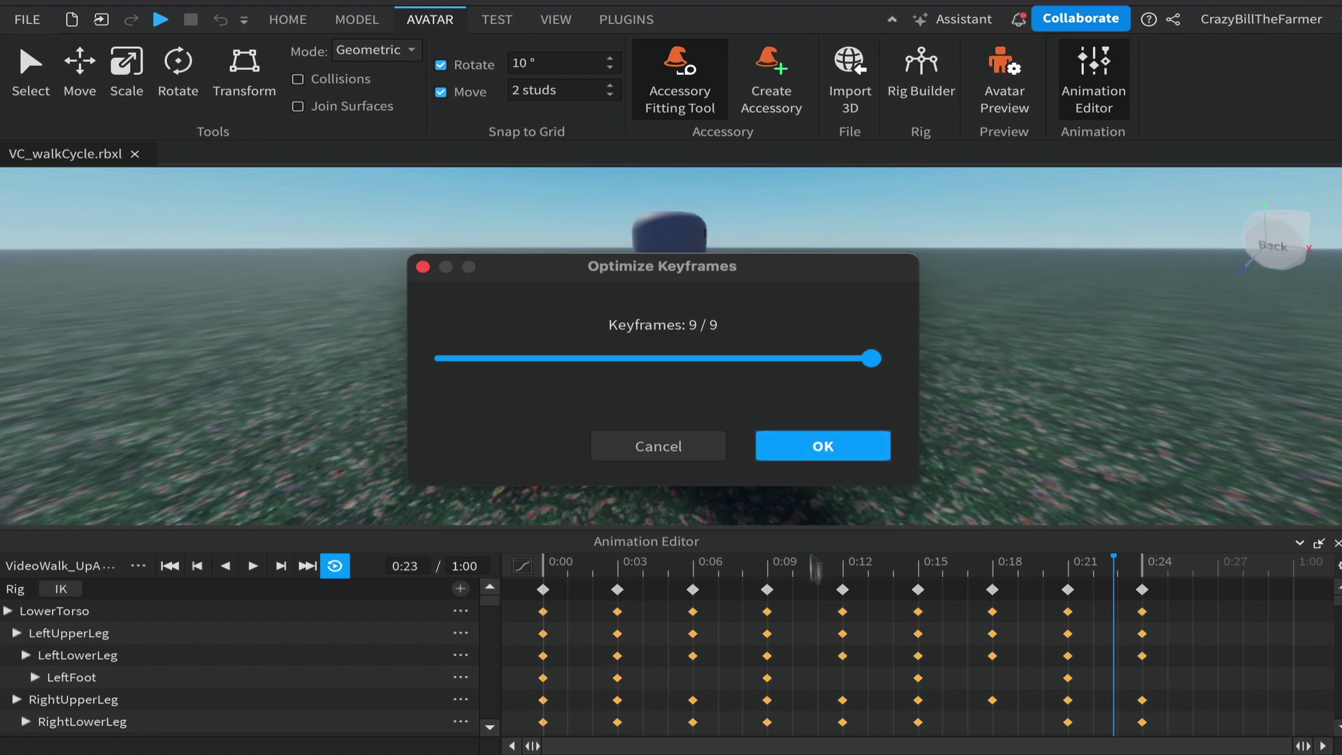
left_click(809, 447)
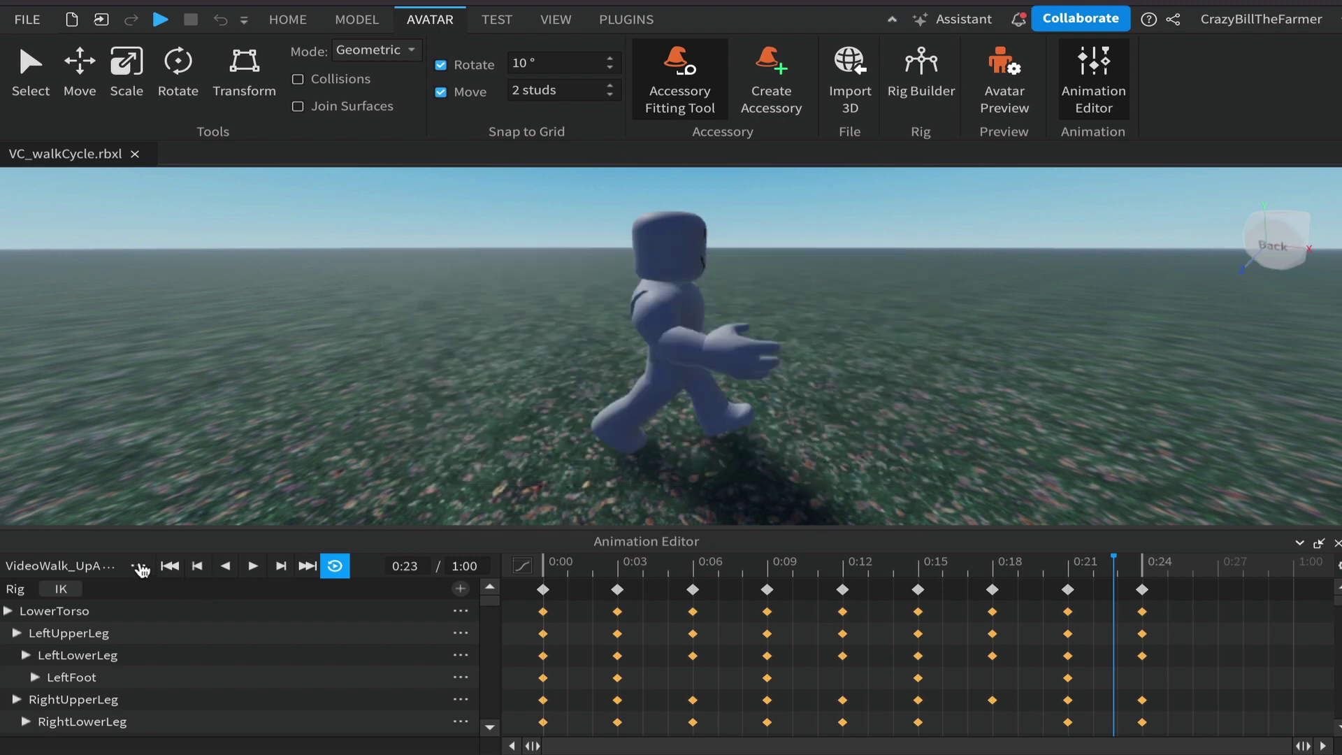
Step: Open the form for publishing the walk animation to Roblox and resize its window to fit the screen
left_click(139, 566)
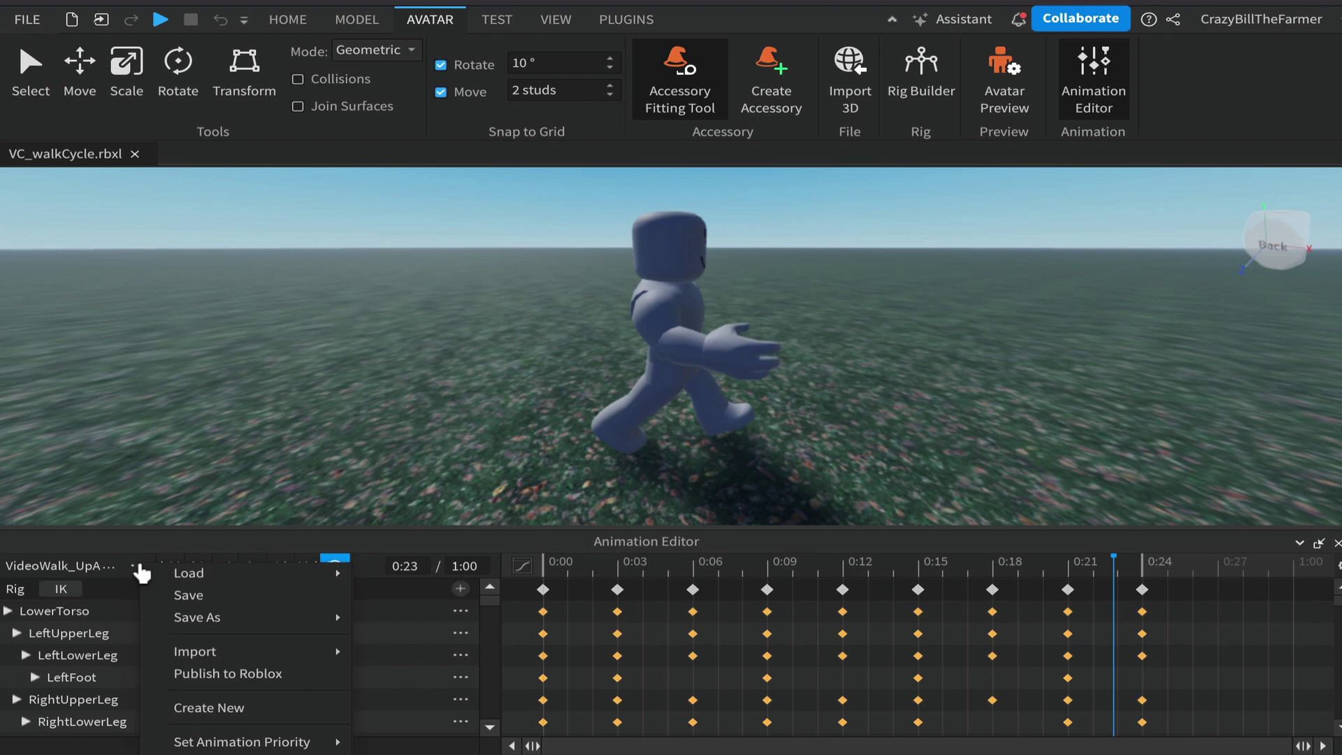
left_click(221, 674)
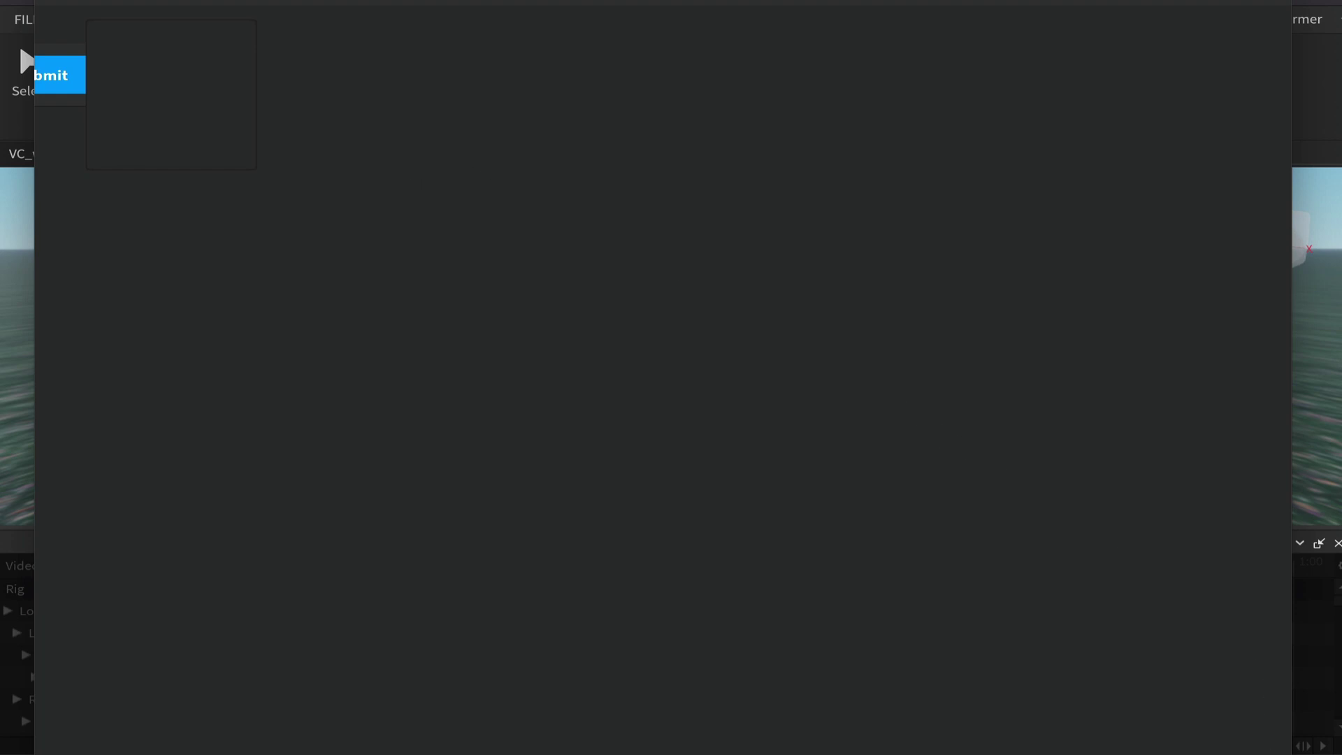
left_click_drag(1286, 746, 1261, 746)
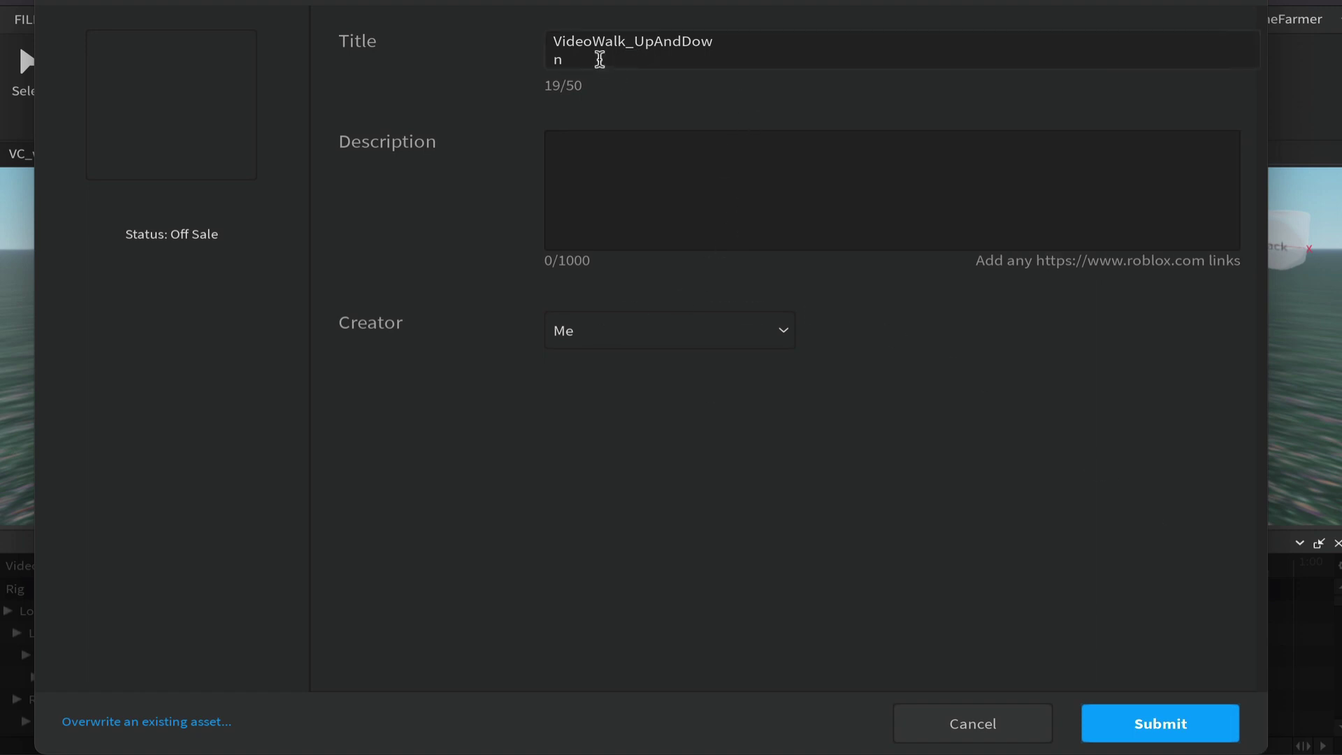
Step: Replace the animation asset's title with StandardWalkVideo
double_click(599, 59)
key("BackSpace")
key("BackSpace")
key("BackSpace")
key("BackSpace")
key("BackSpace")
key("BackSpace")
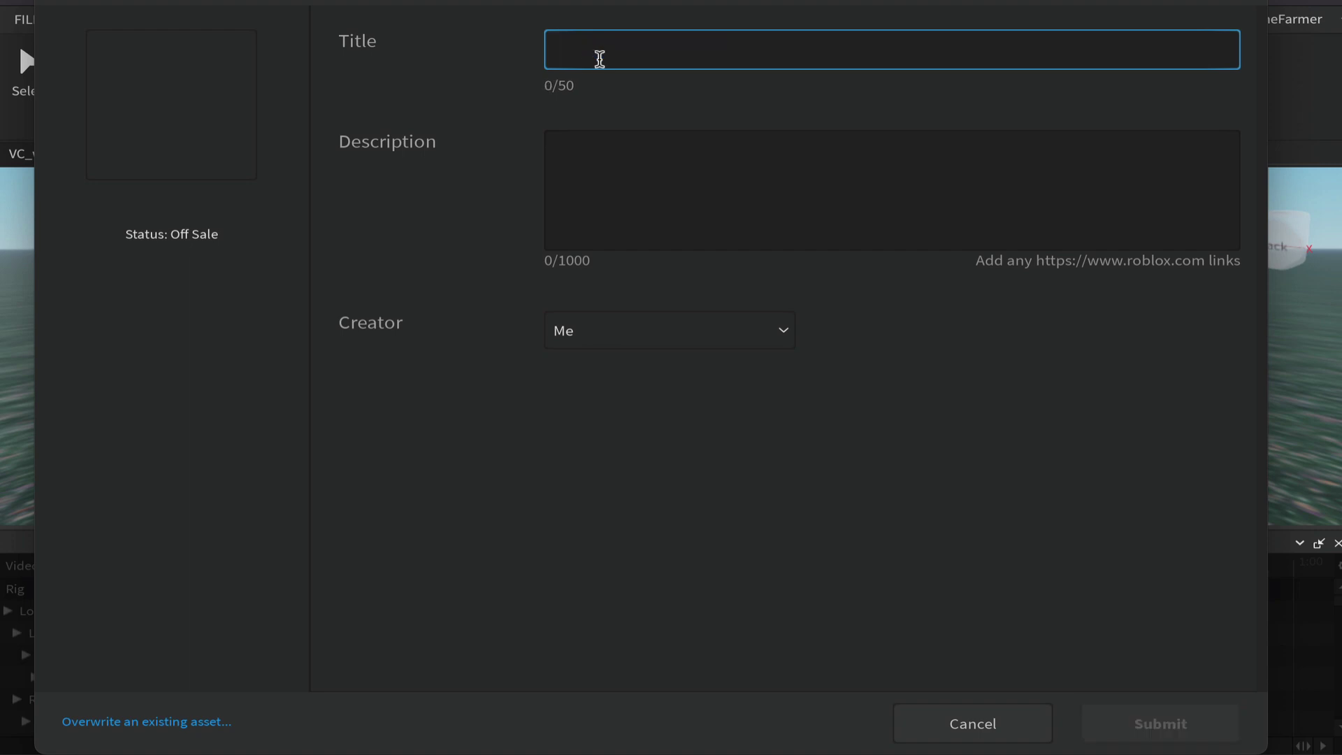
type("W")
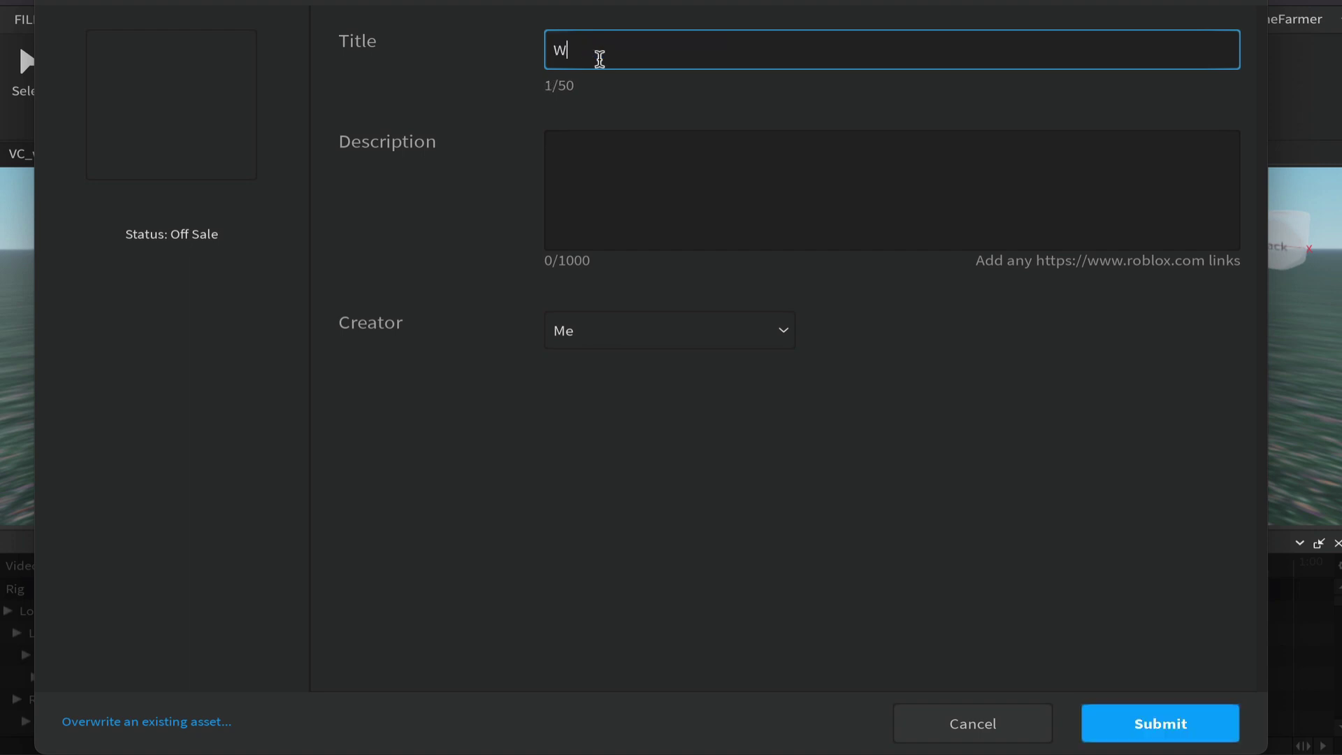
key("BackSpace")
type("StanderdWalkVideo")
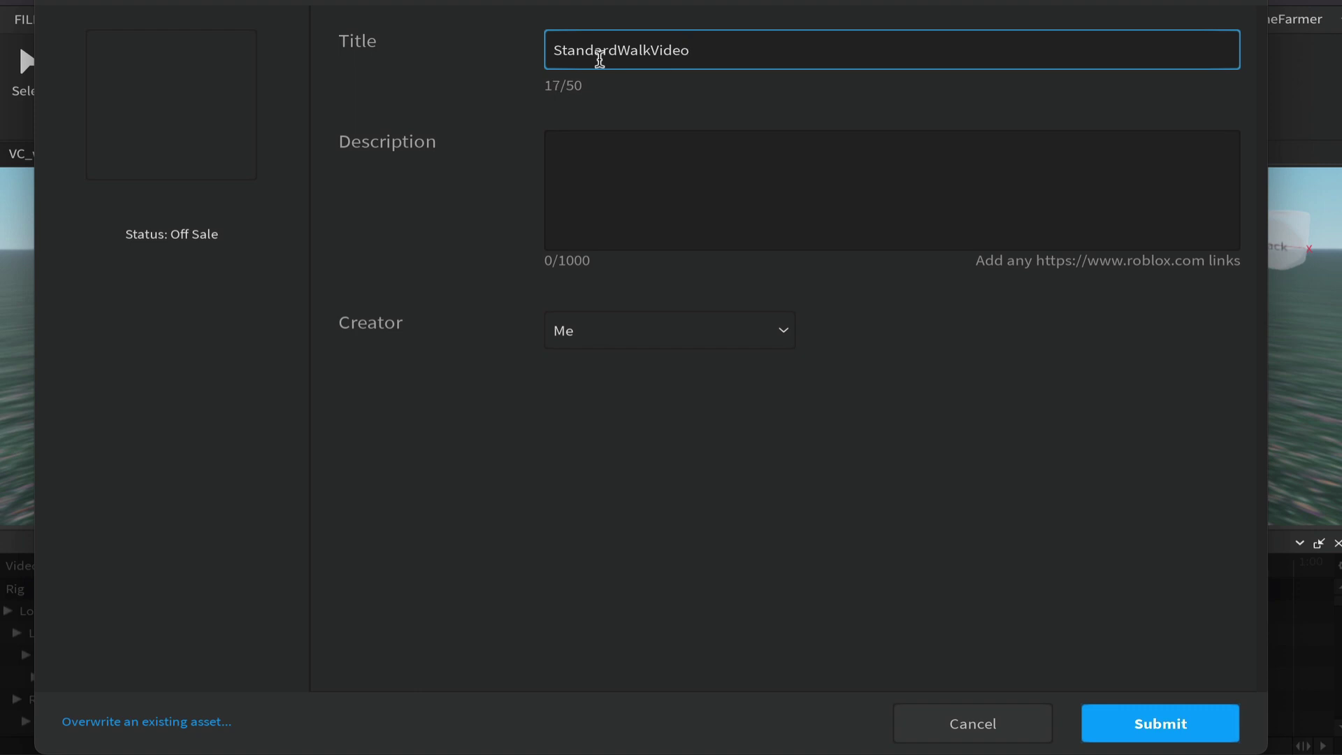
key("BackSpace")
type("a")
Step: Submit the animation asset to Roblox, dismiss the confirmation and close the Animation Editor
left_click(1161, 725)
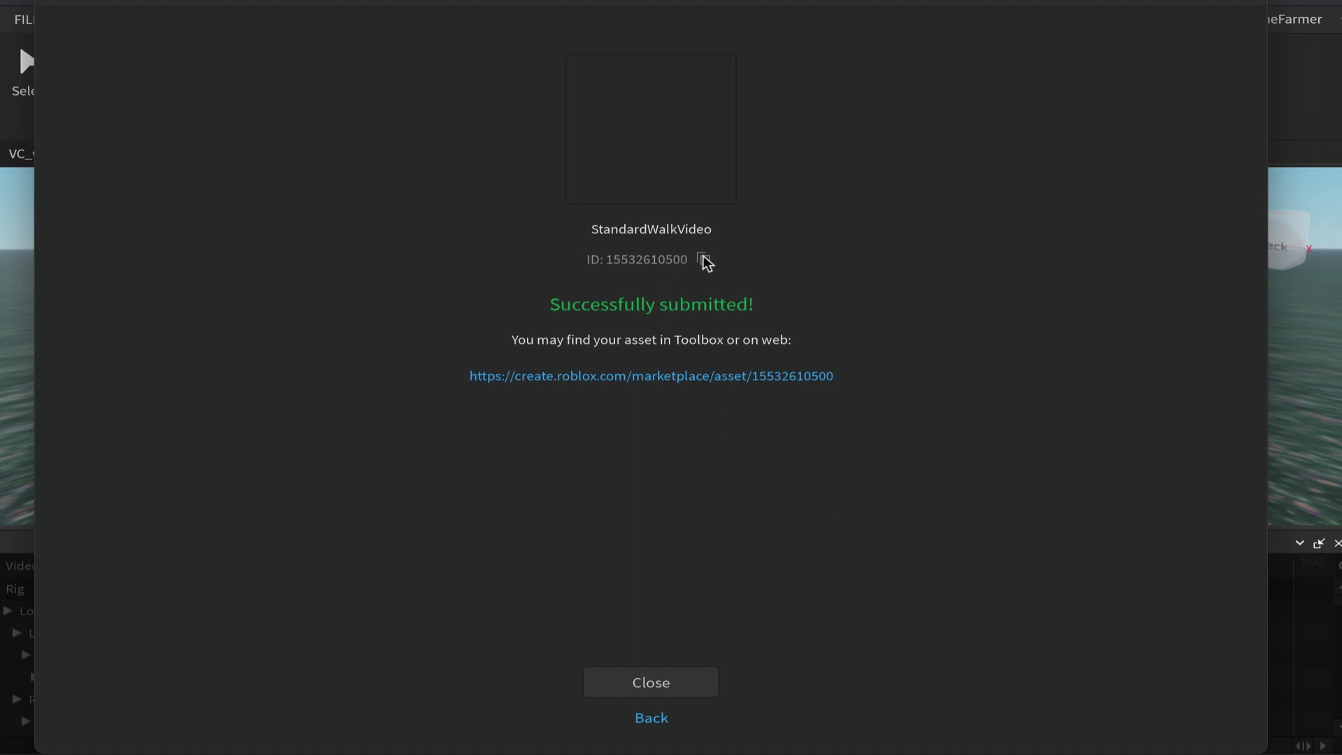
left_click(656, 688)
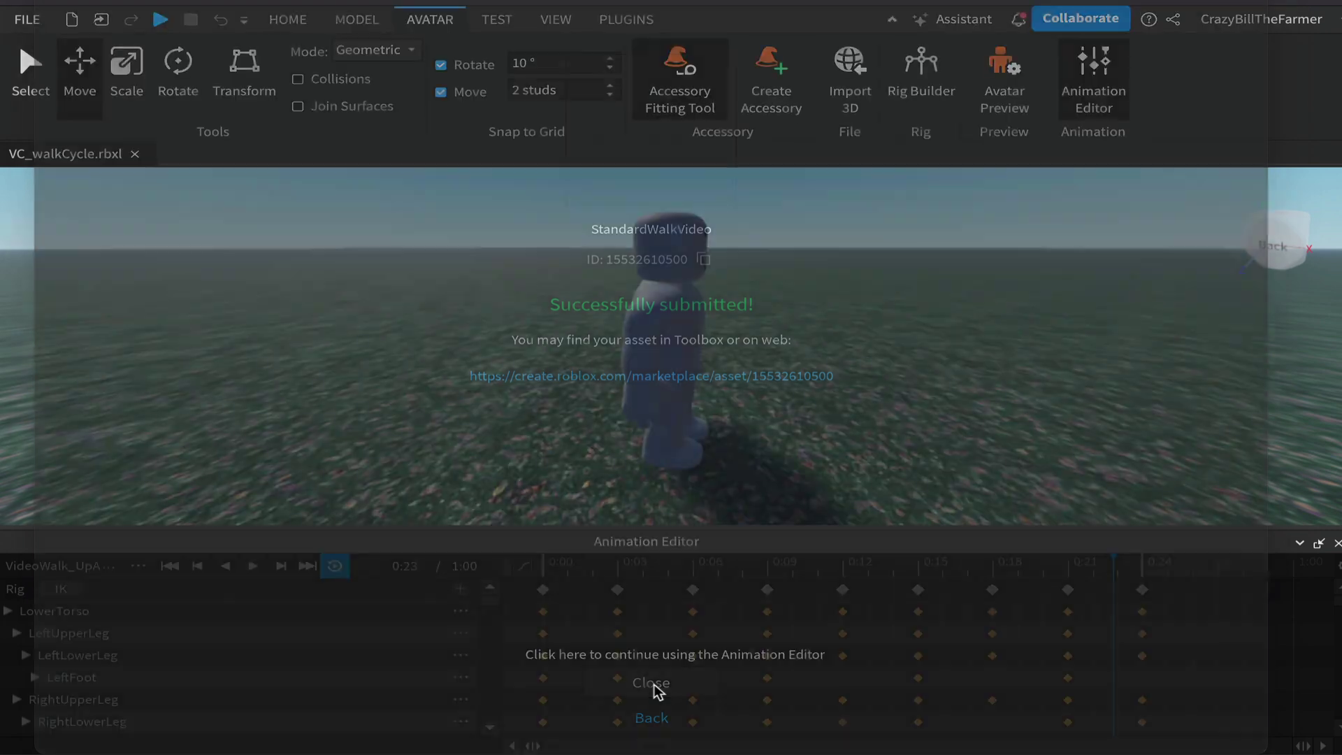
left_click(1092, 63)
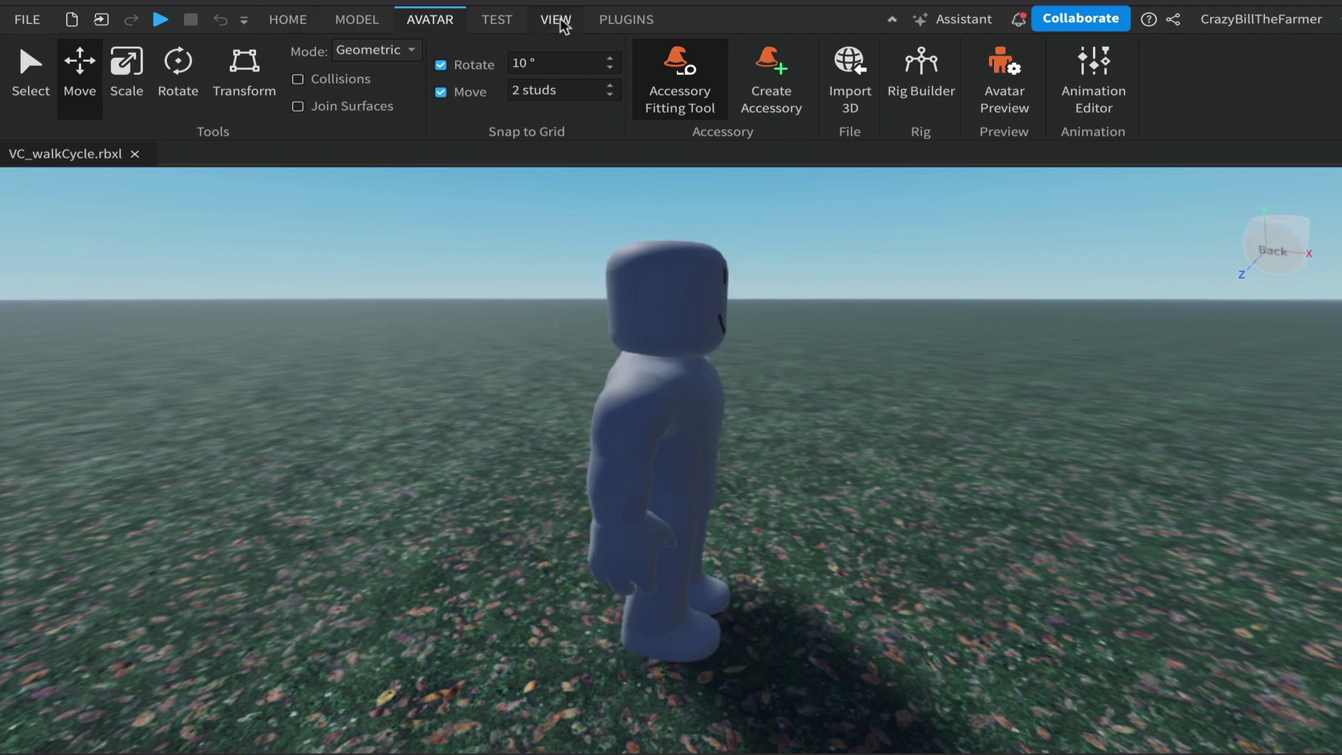
Step: Show the Explorer and Properties windows and collapse the Rig in the Workspace tree
left_click(556, 19)
left_click(43, 65)
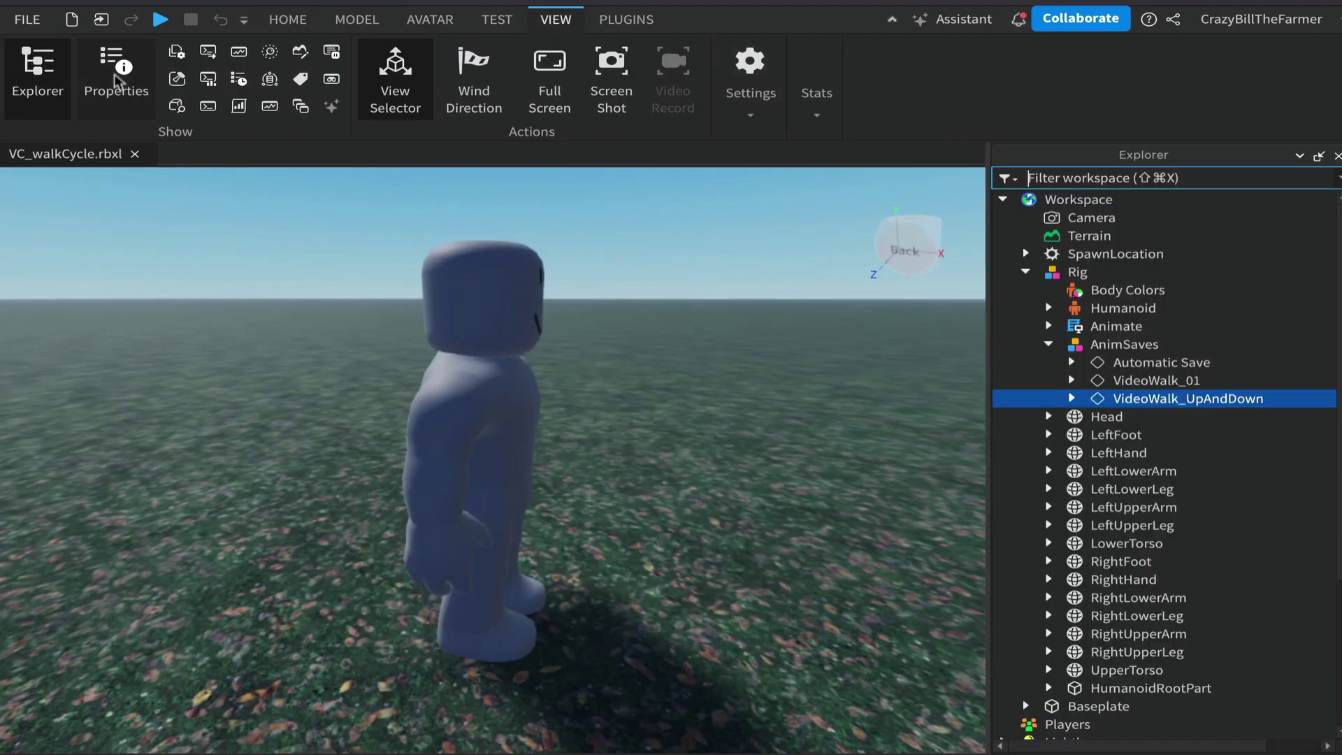
left_click(116, 66)
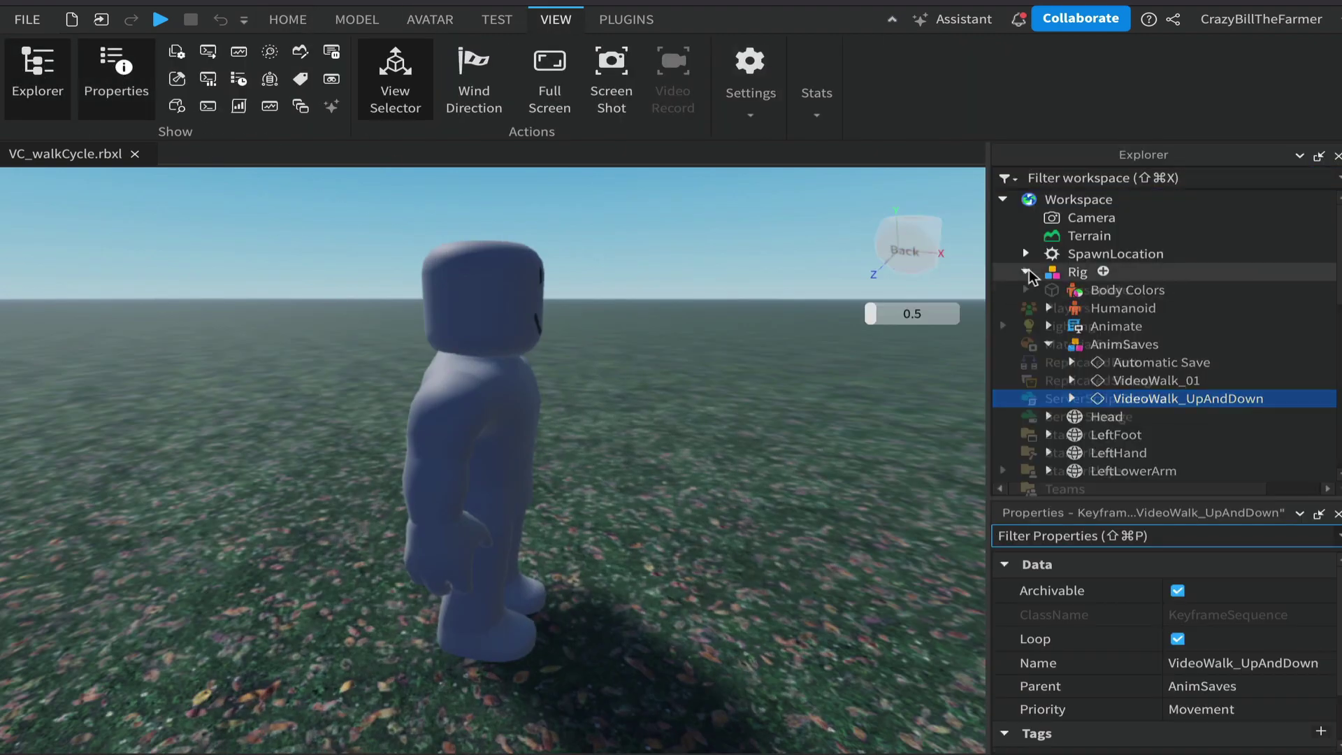
left_click(1025, 272)
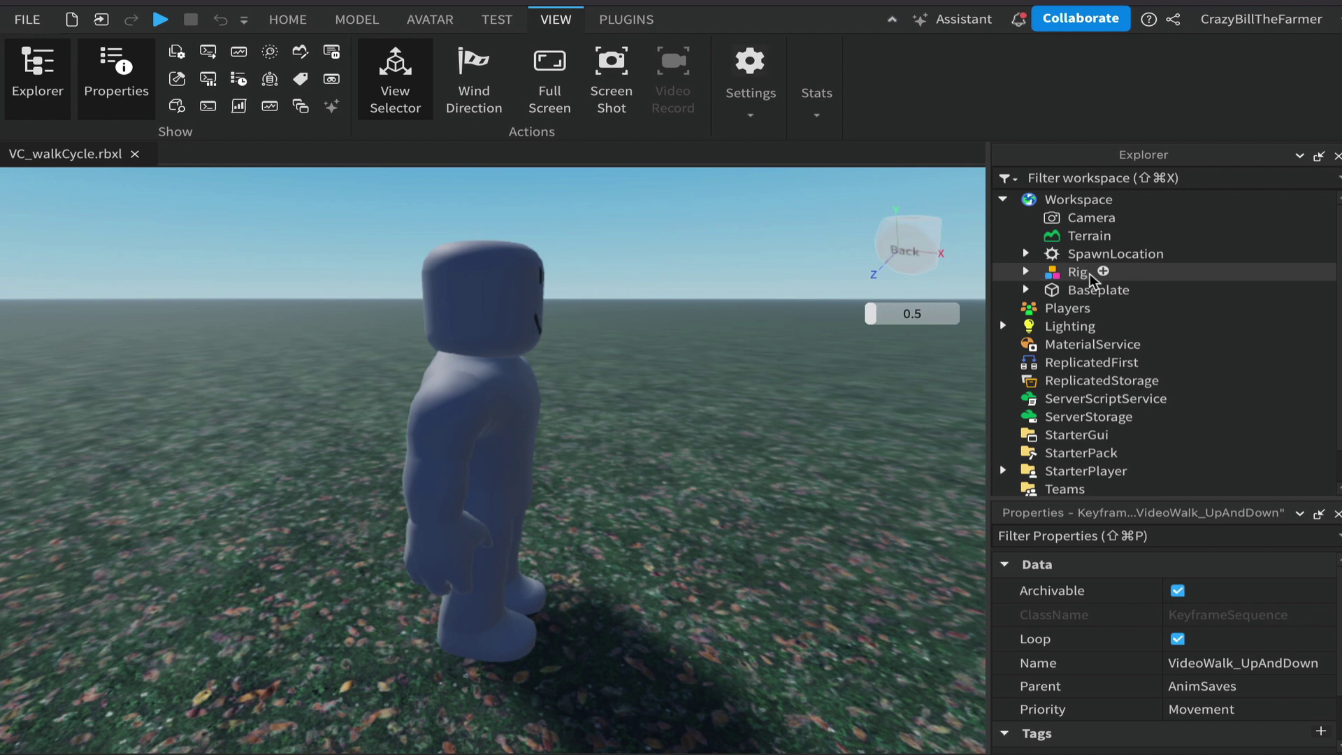
Step: Start a playtest and look through the entries of the Animate script inside the player's character in the Workspace
left_click(162, 21)
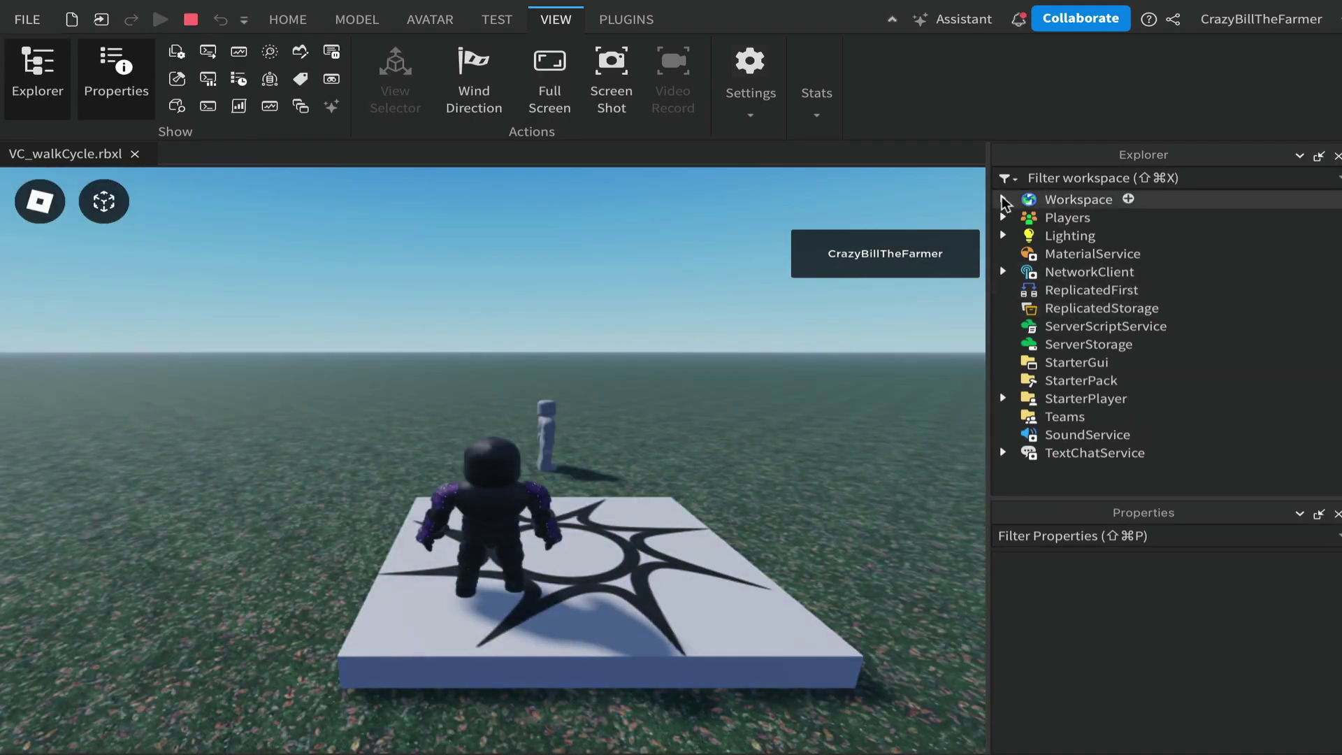
left_click(1003, 200)
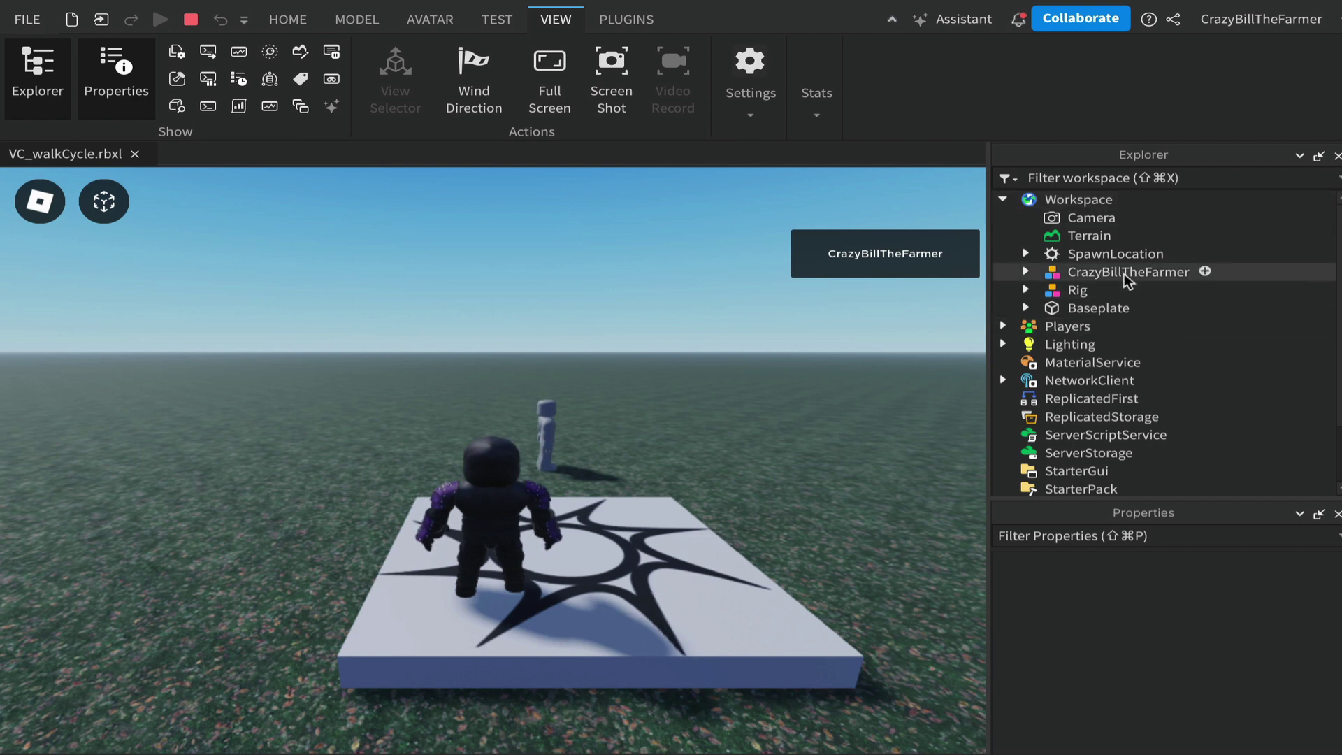
left_click(1026, 271)
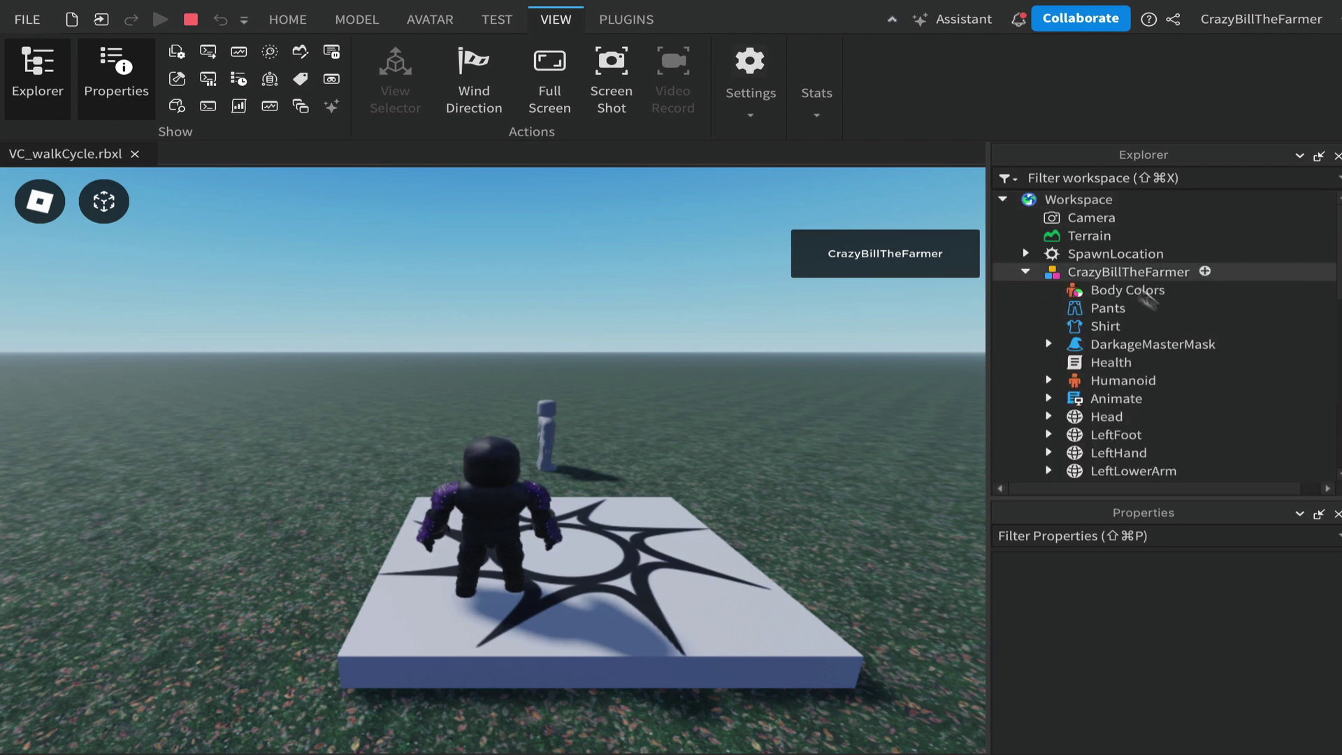
scroll(1206, 384, "down", 1)
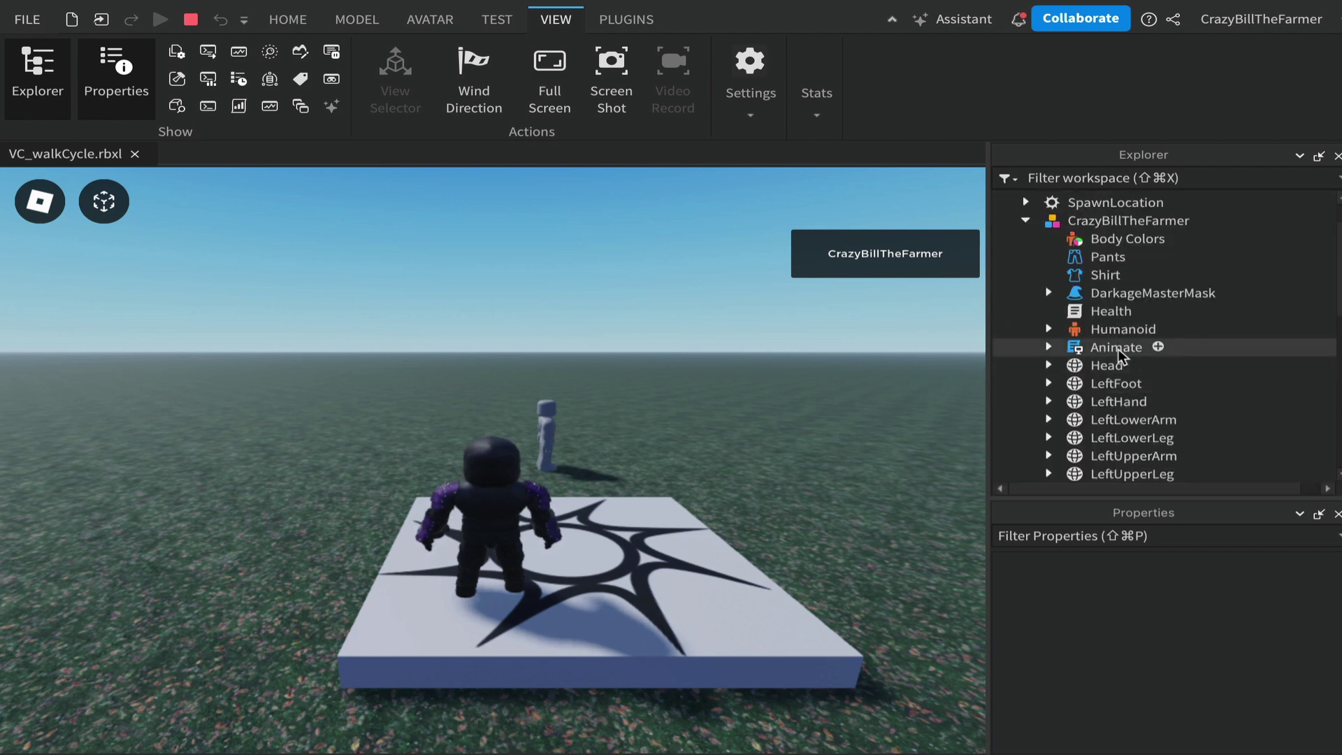
left_click(1048, 347)
scroll(1177, 438, "down", 2)
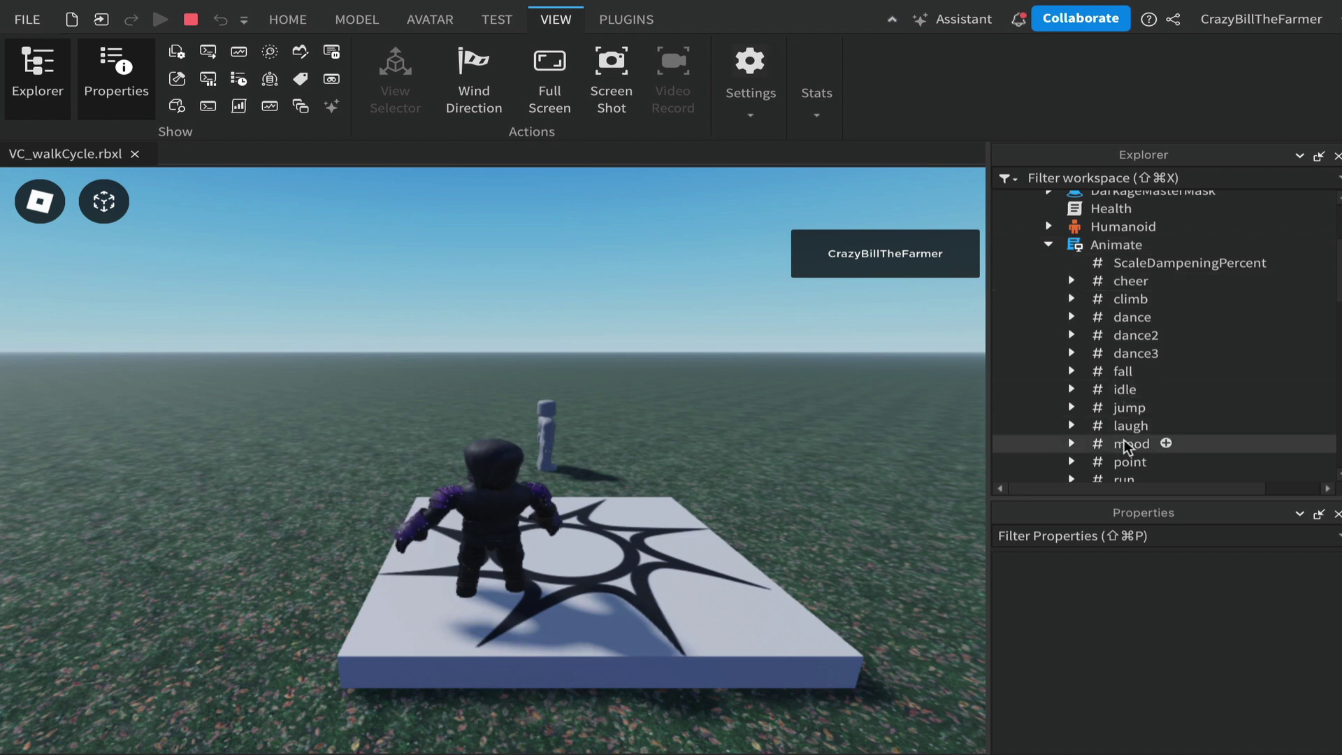
left_click(1048, 244)
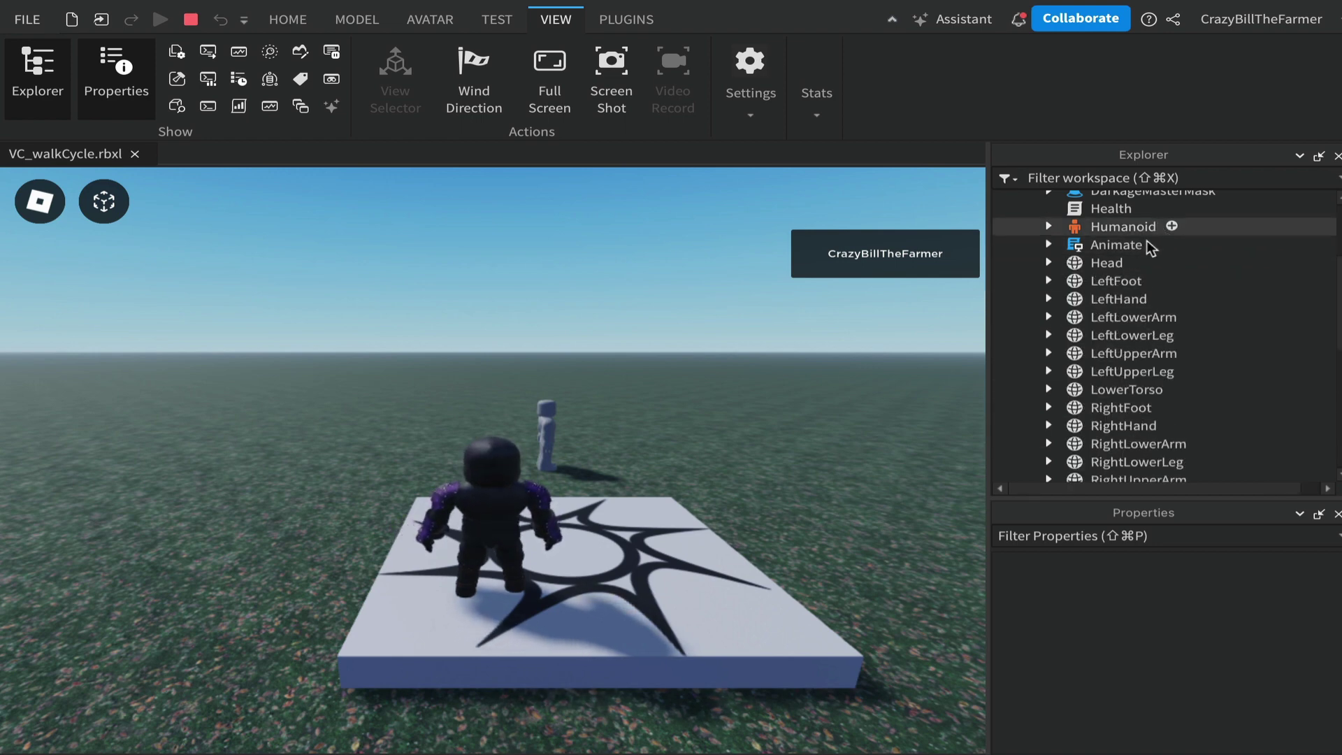
Step: Copy the Animate script from the player's character and stop the playtest
left_click(1122, 246)
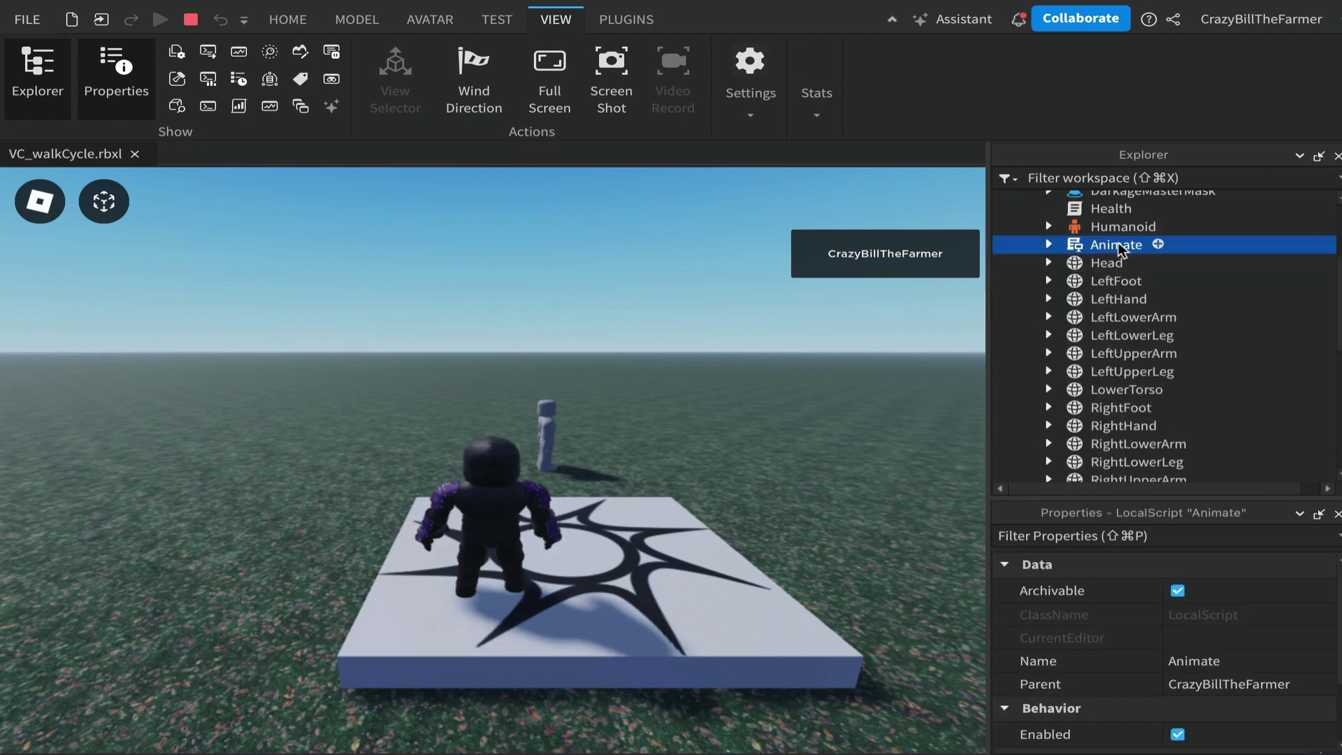
right_click(1115, 246)
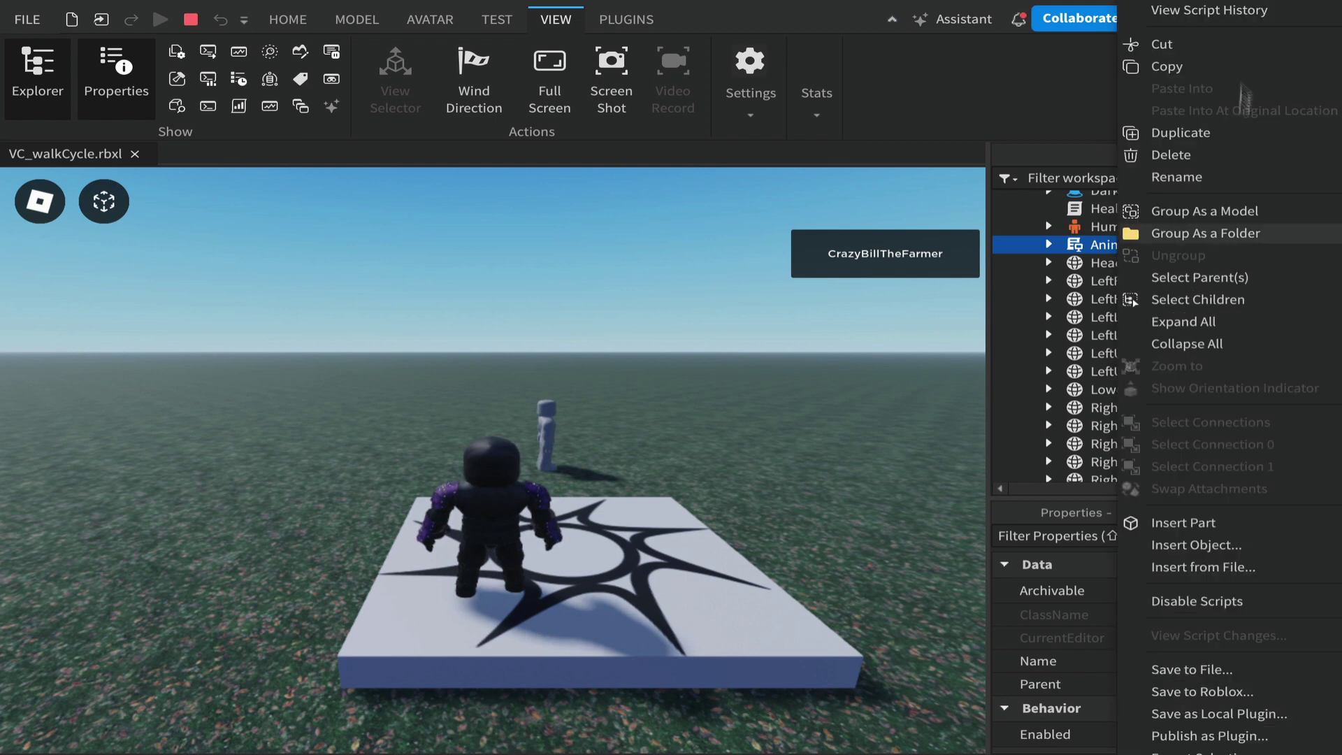
left_click(1186, 67)
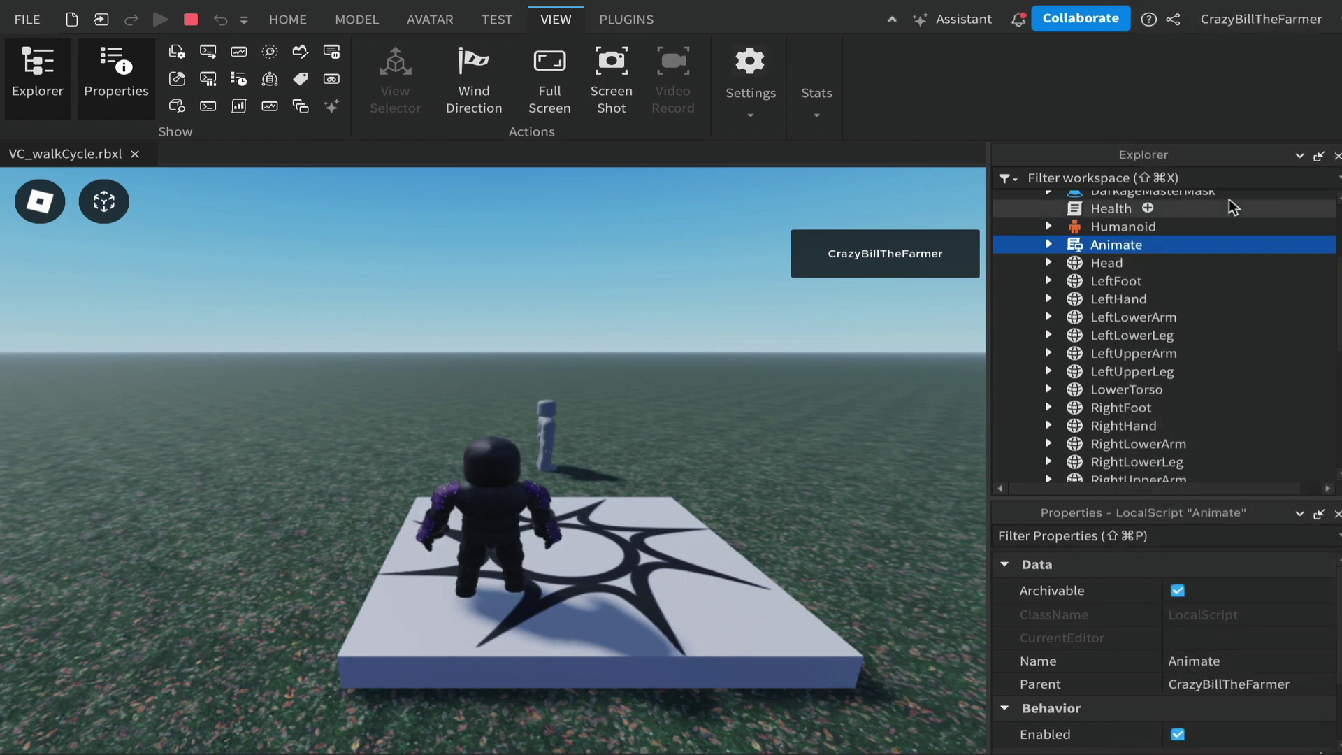
left_click(190, 21)
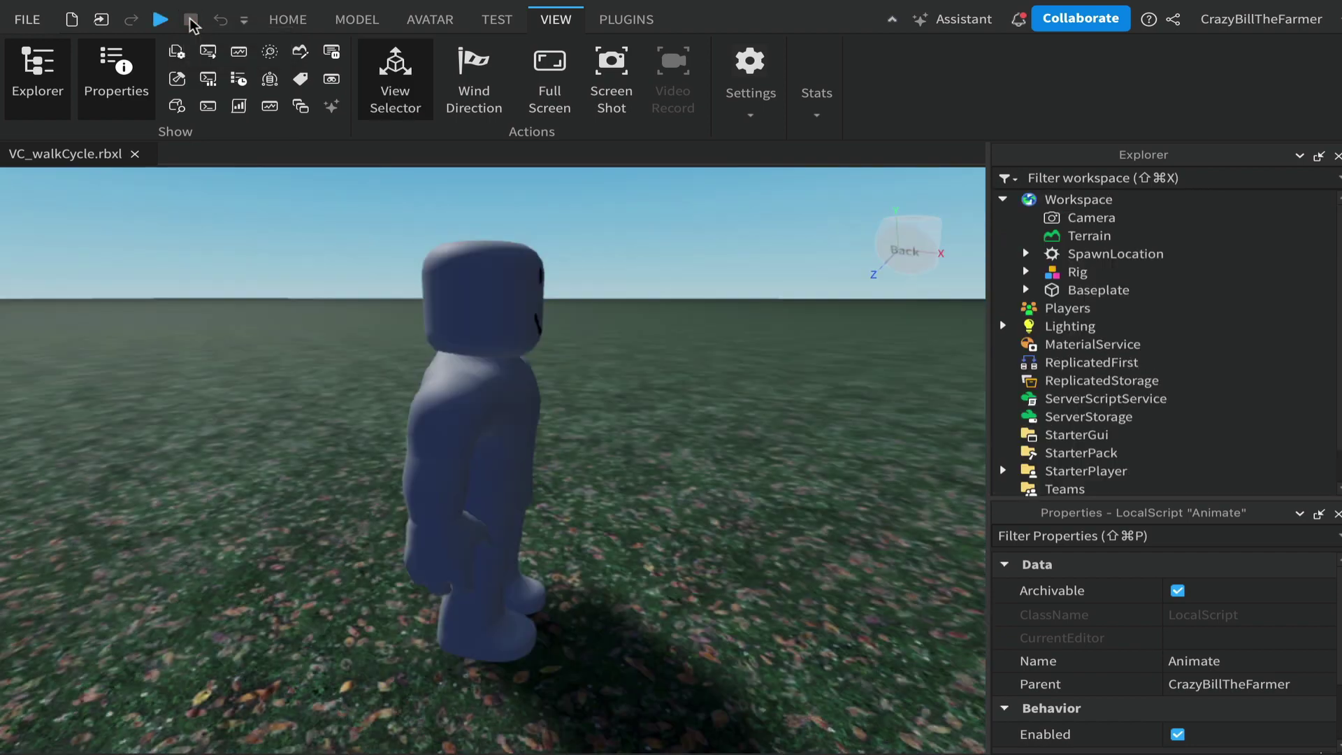
Step: Paste the copied Animate script into StarterCharacterScripts under StarterPlayer
scroll(1188, 370, "down", 2)
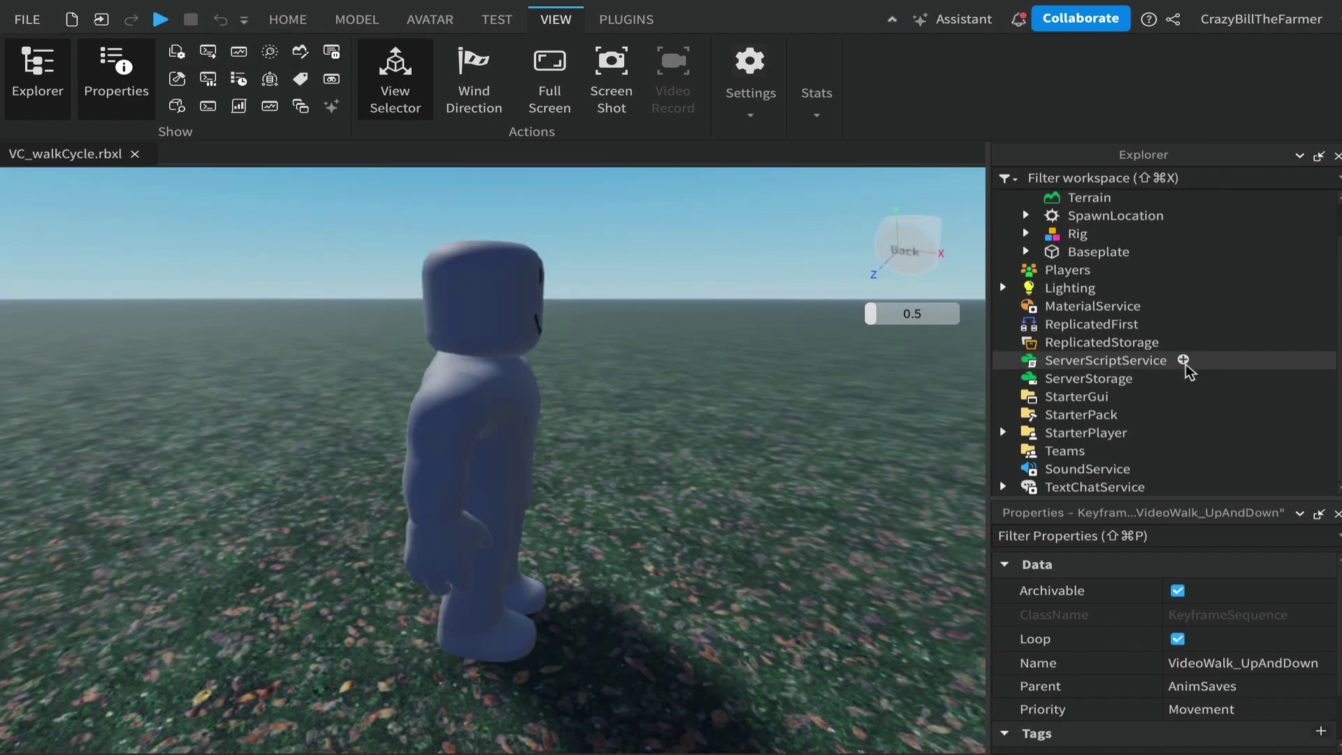
left_click(1090, 434)
double_click(1090, 435)
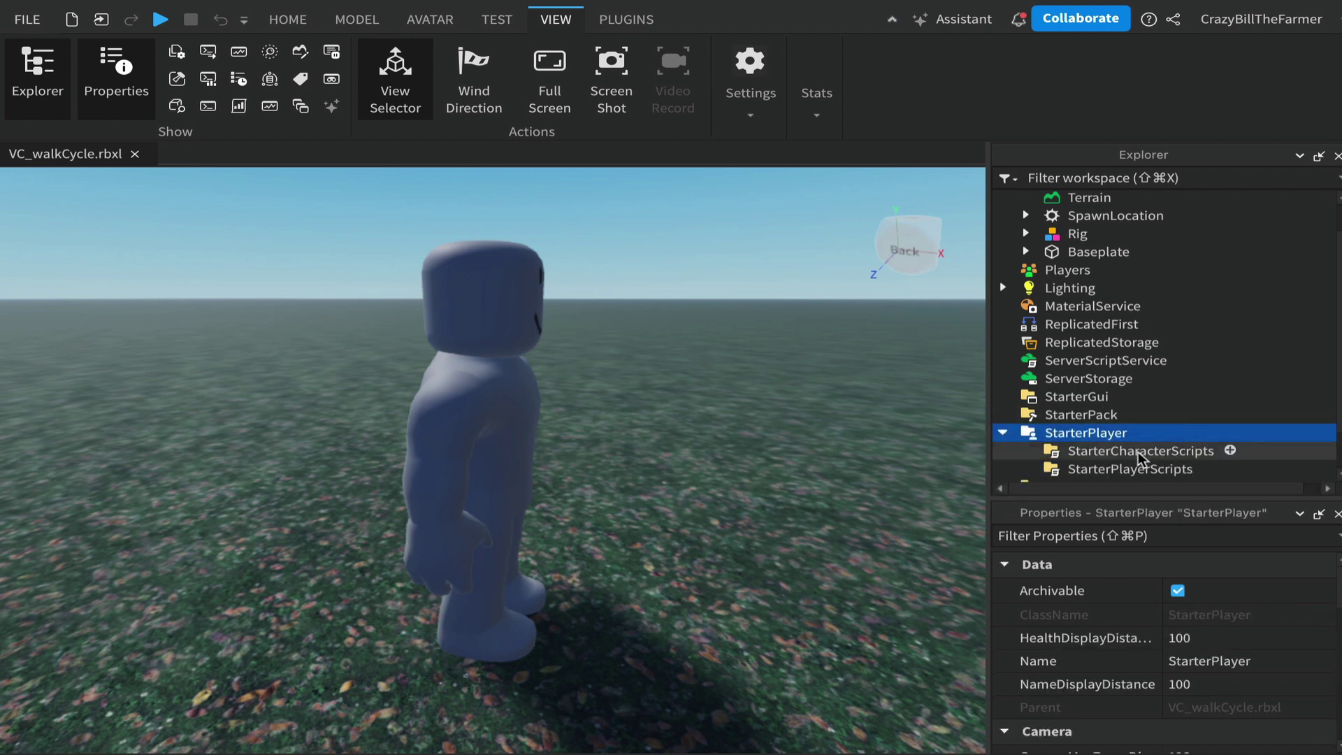
left_click(1137, 453)
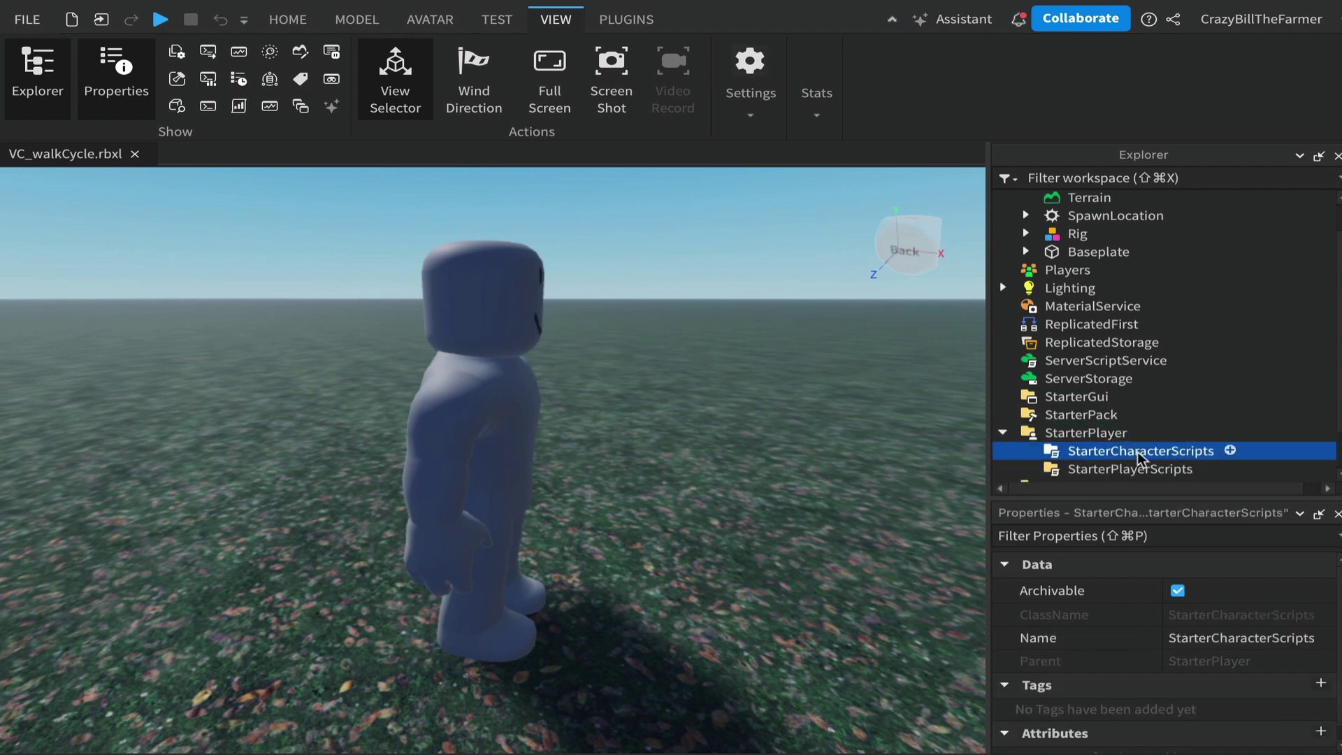
right_click(1139, 453)
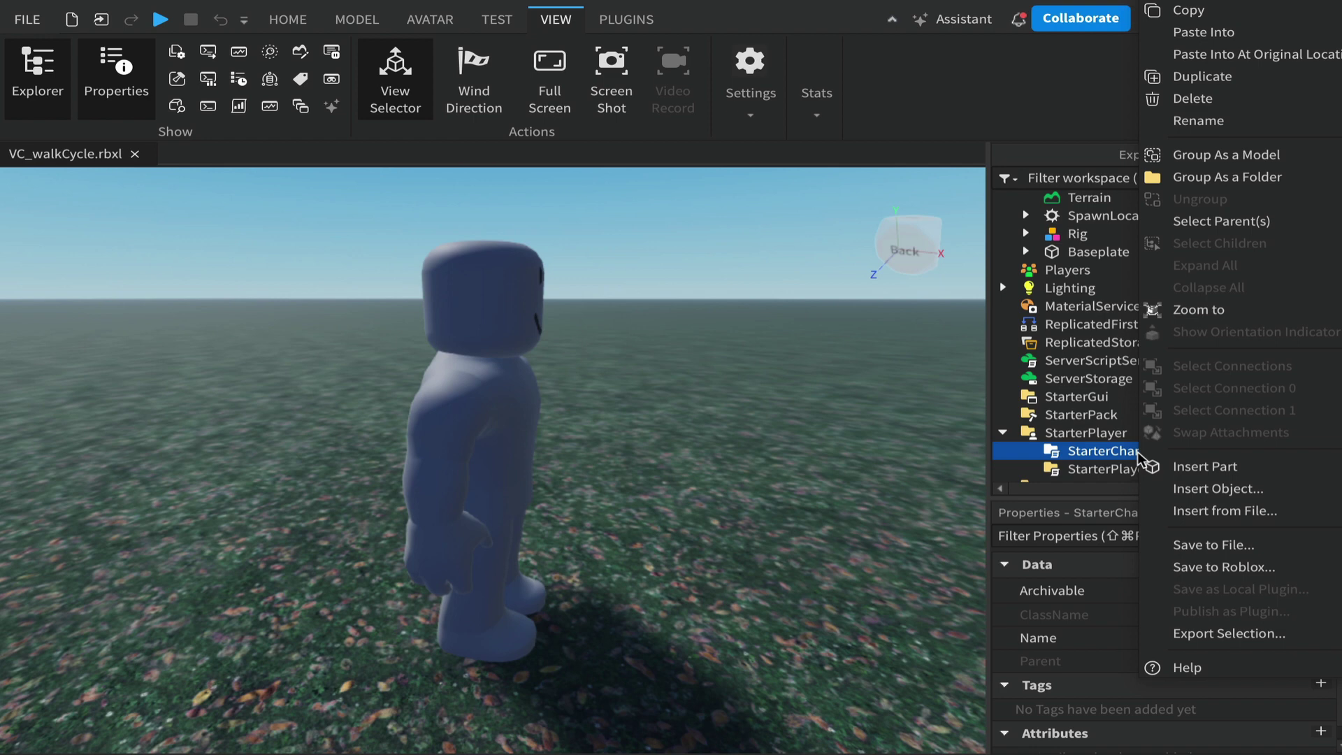
left_click(1214, 31)
scroll(1258, 374, "down", 2)
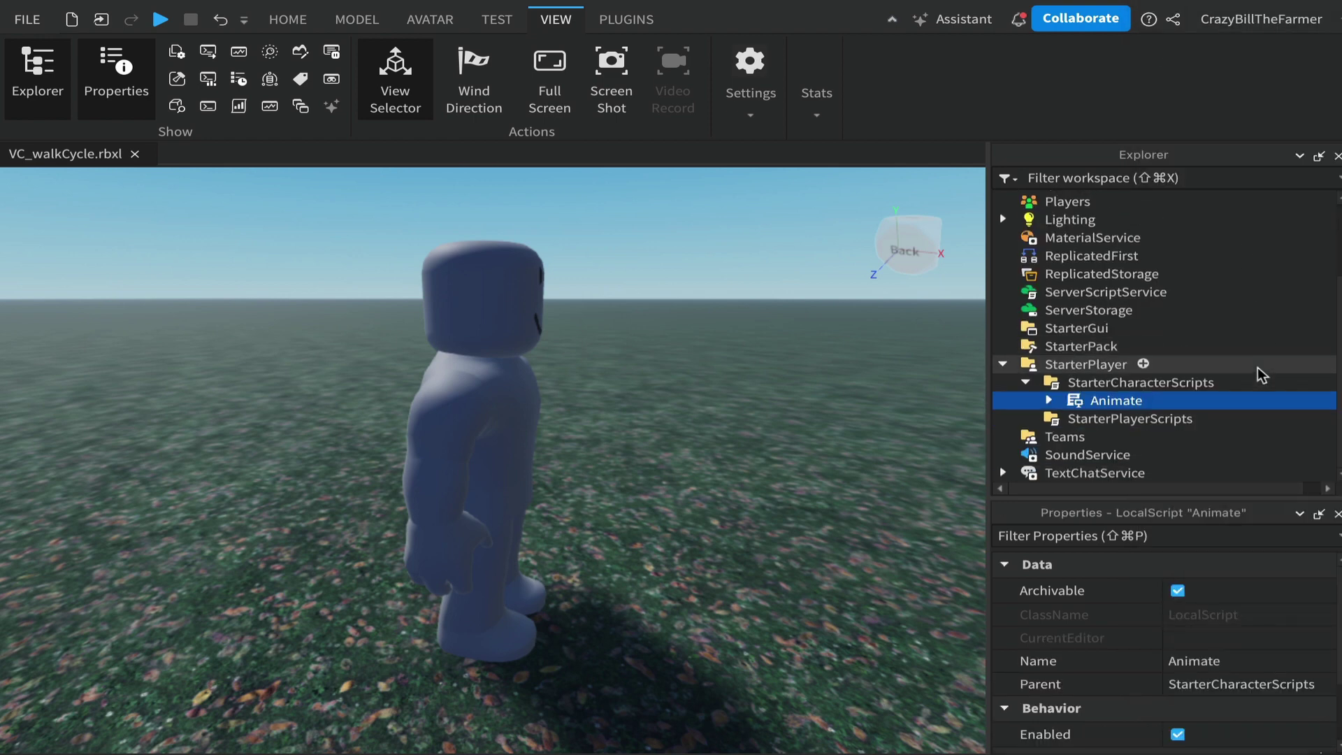
Step: Expand the pasted Animate script and its run entry, and select the RunAnim animation
left_click(1049, 401)
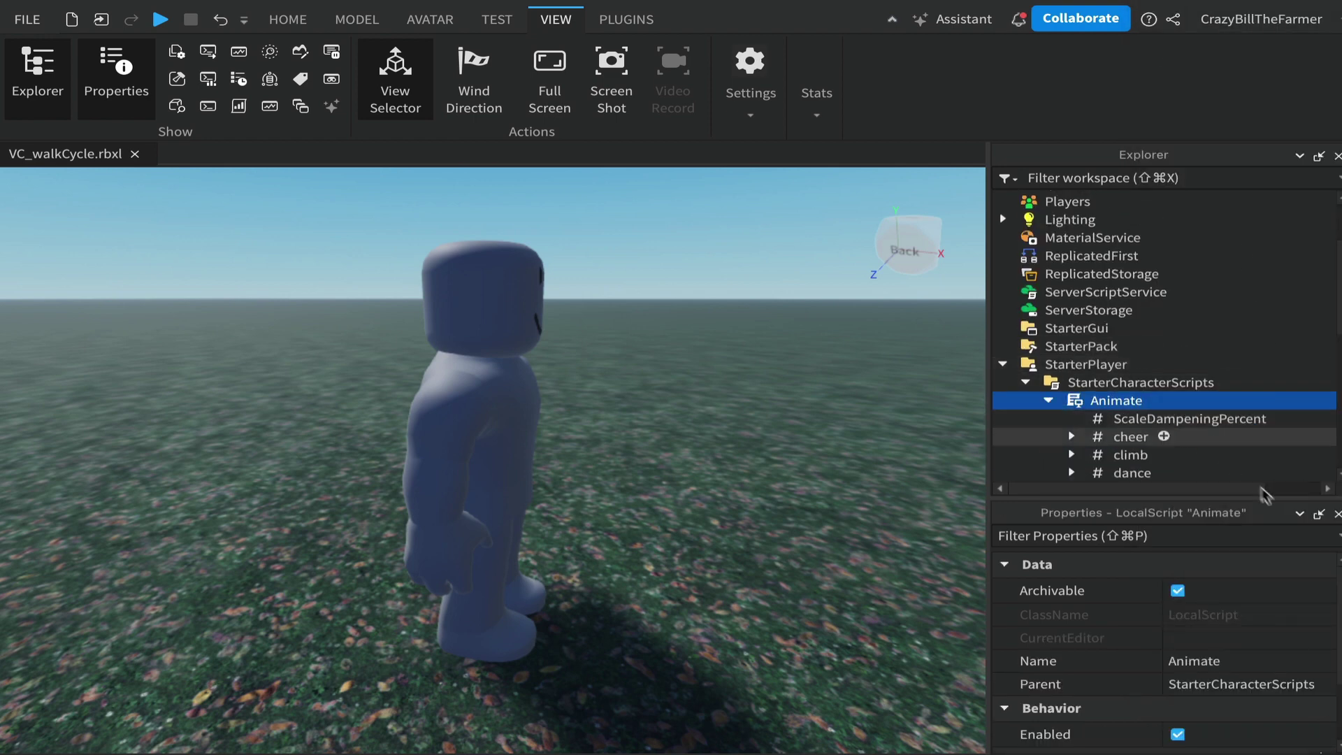
scroll(1234, 464, "down", 5)
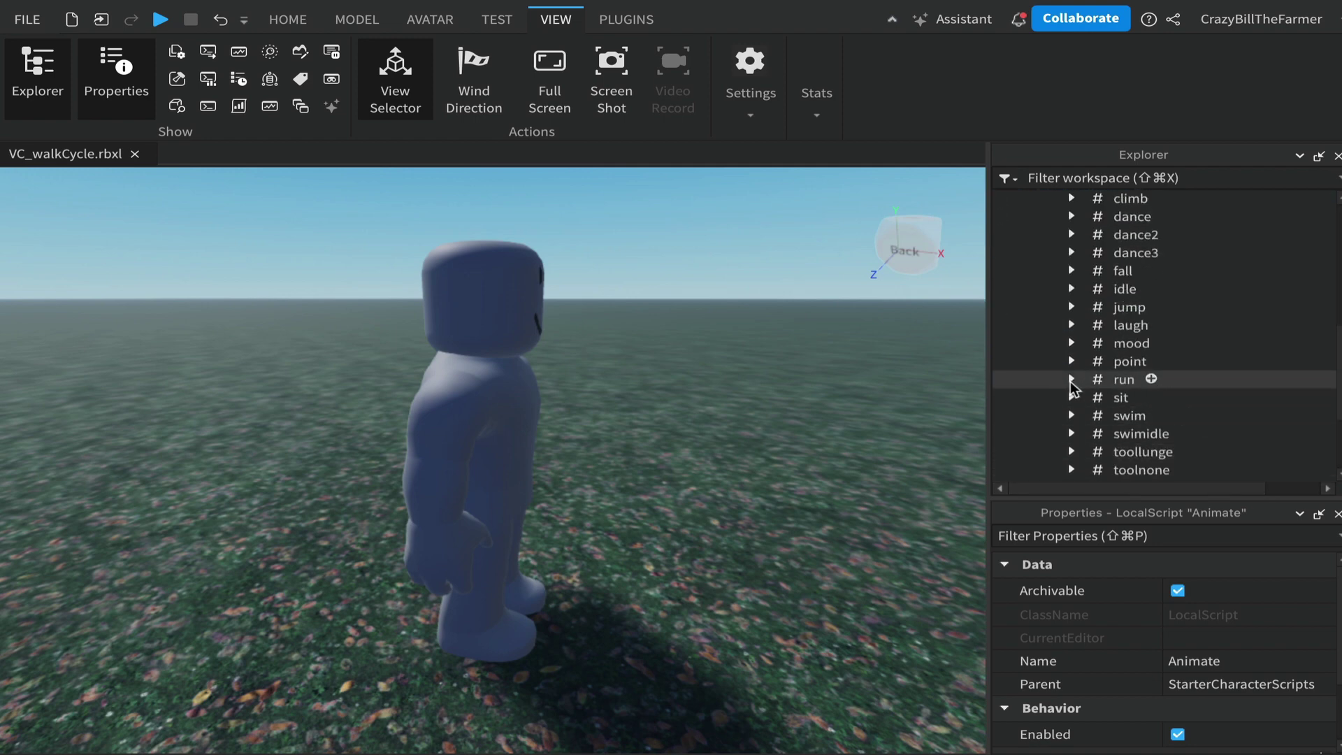
left_click(1071, 380)
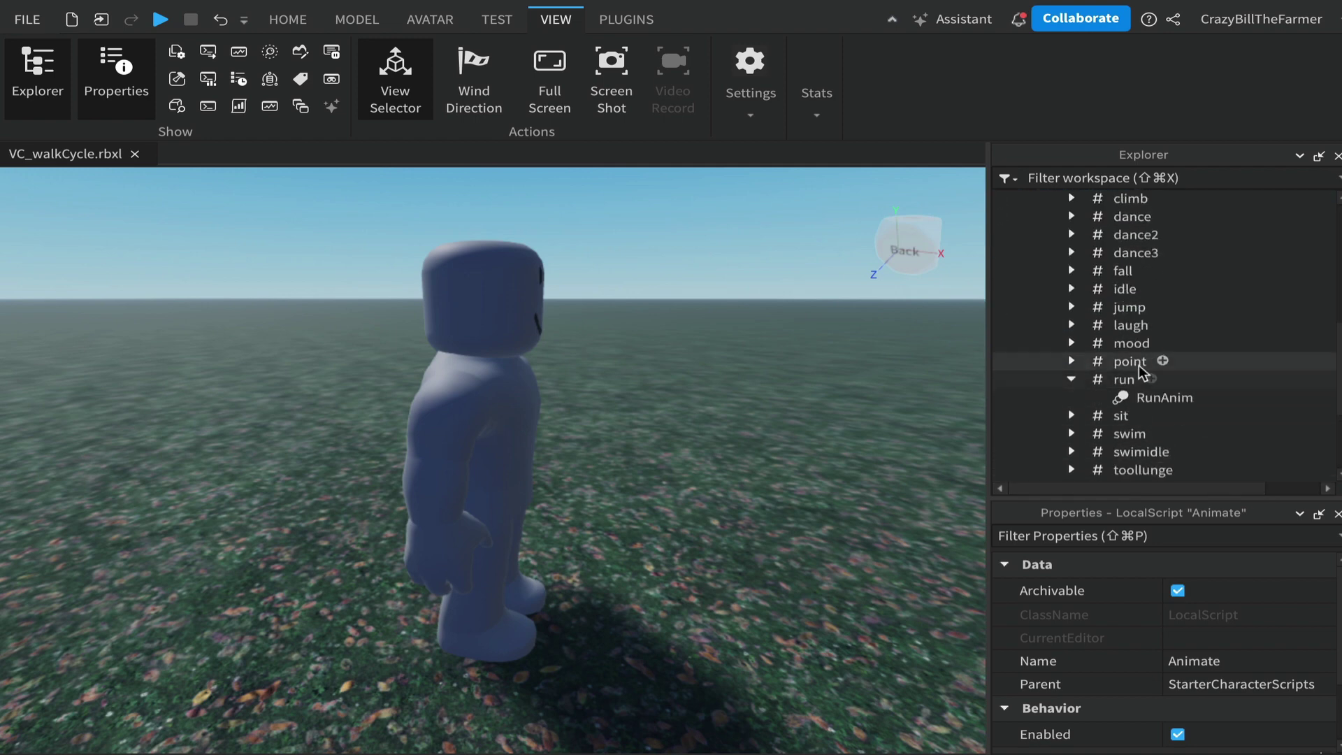
left_click(1163, 399)
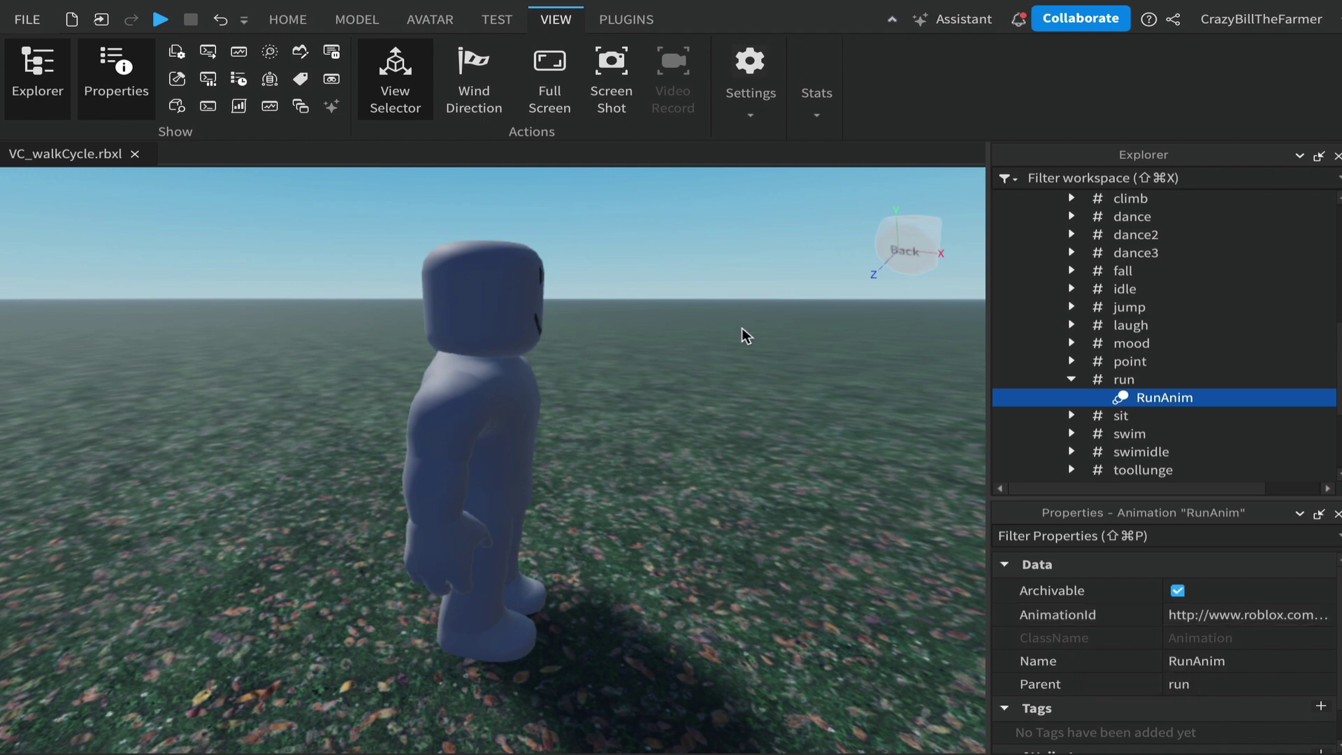
Step: Copy the asset ID of StandardWalkVideo from My Animations in the Toolbox inventory, and close the Toolbox
left_click(292, 22)
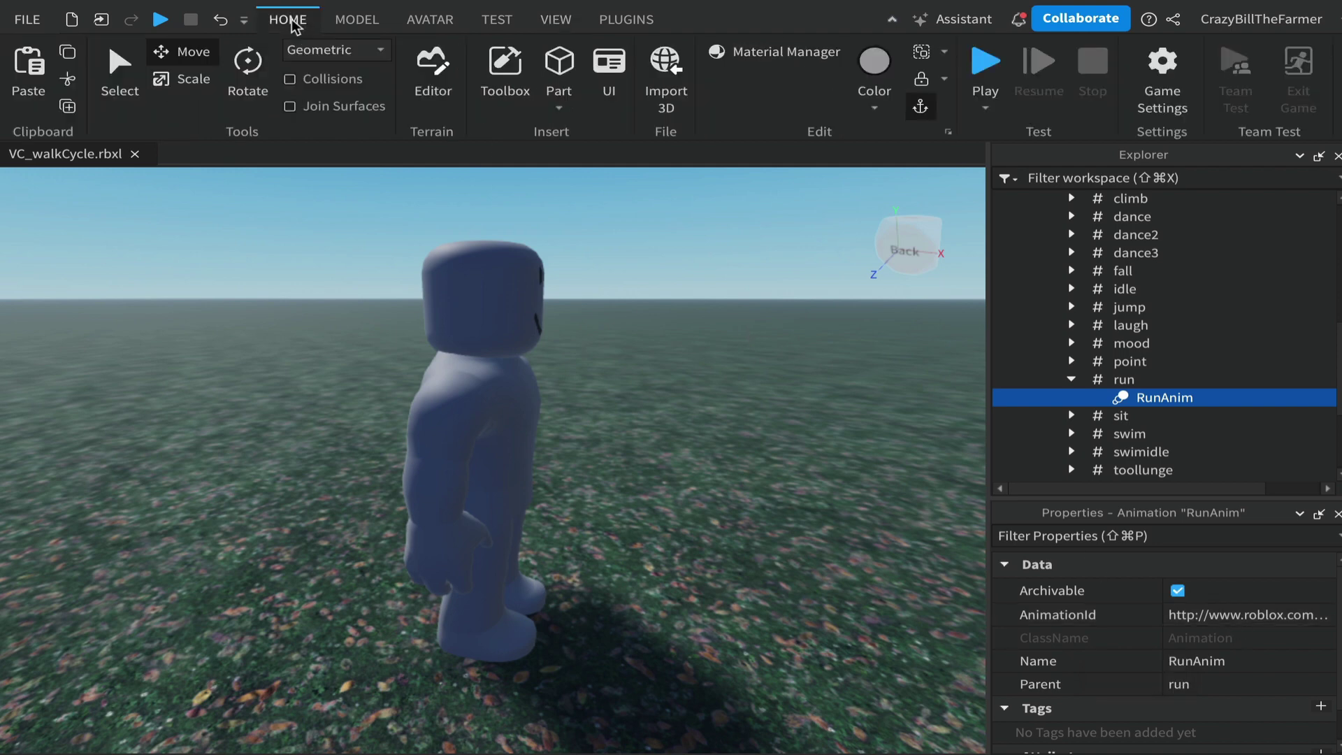
left_click(501, 72)
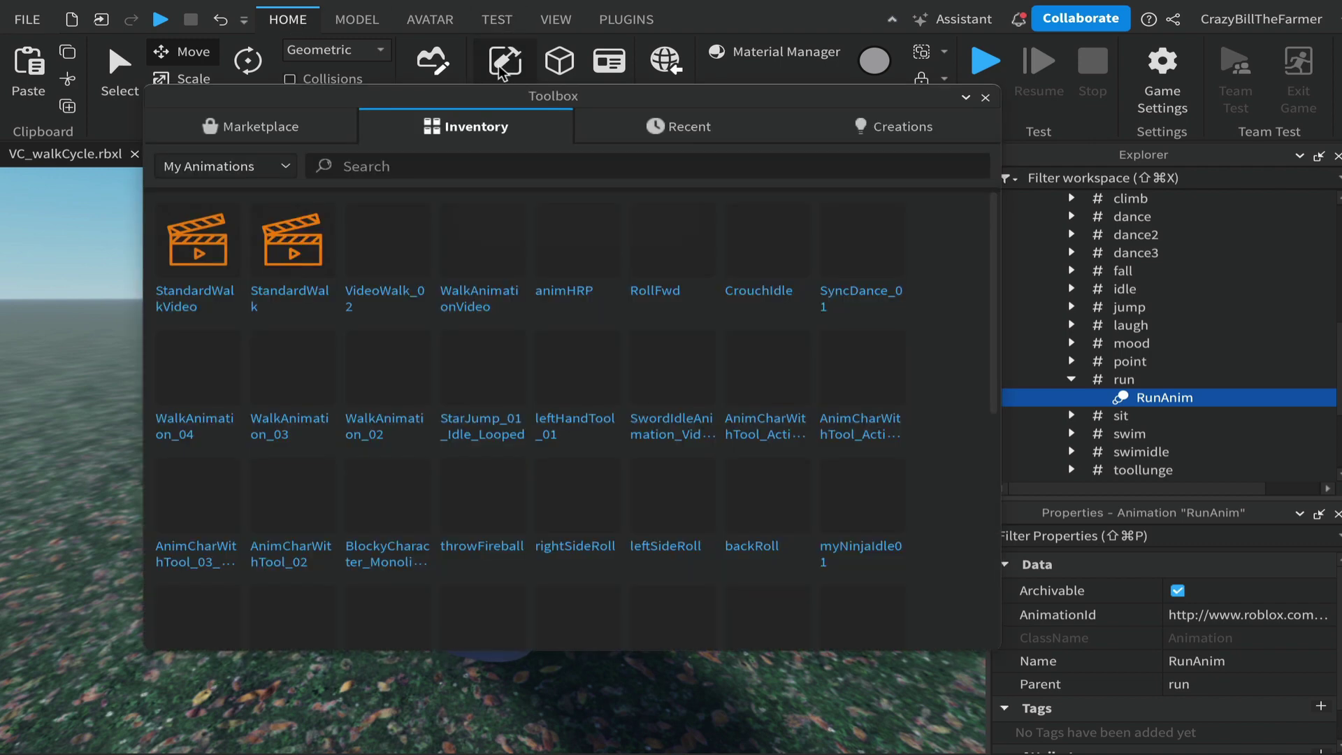
left_click(443, 129)
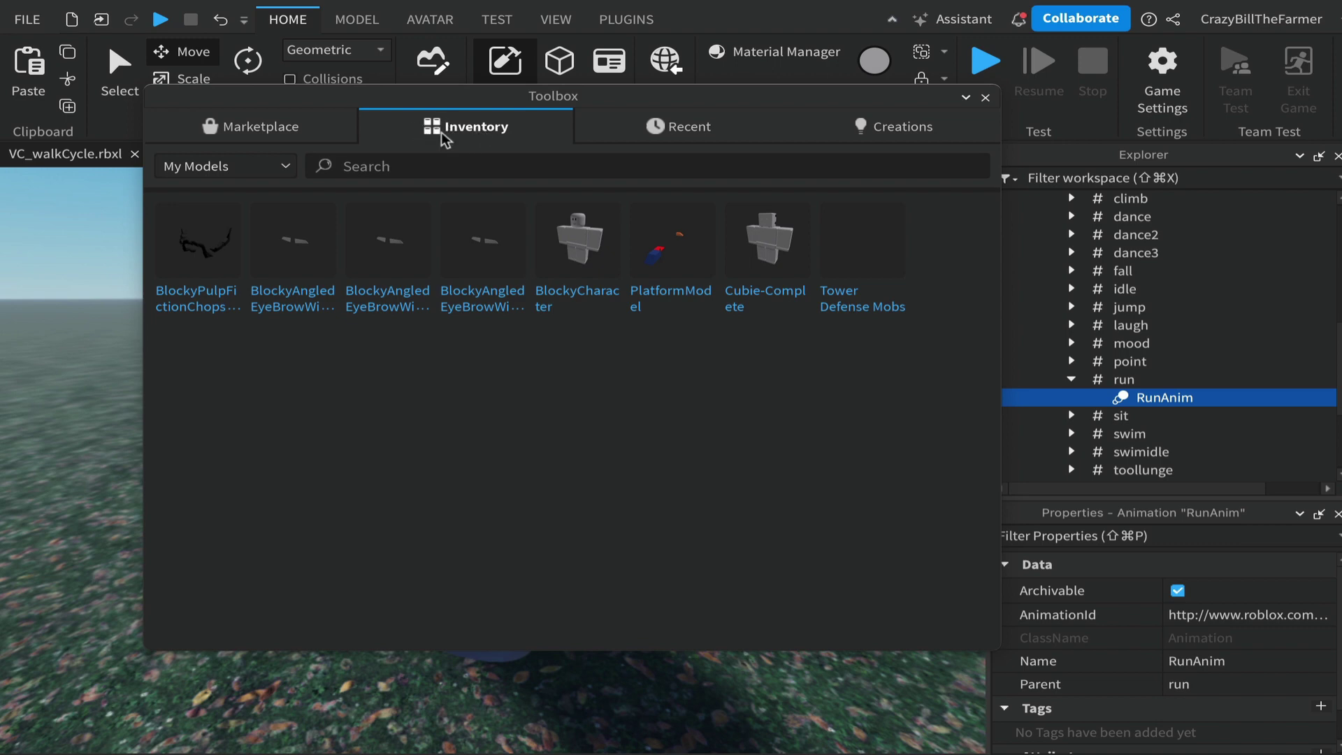
left_click(286, 168)
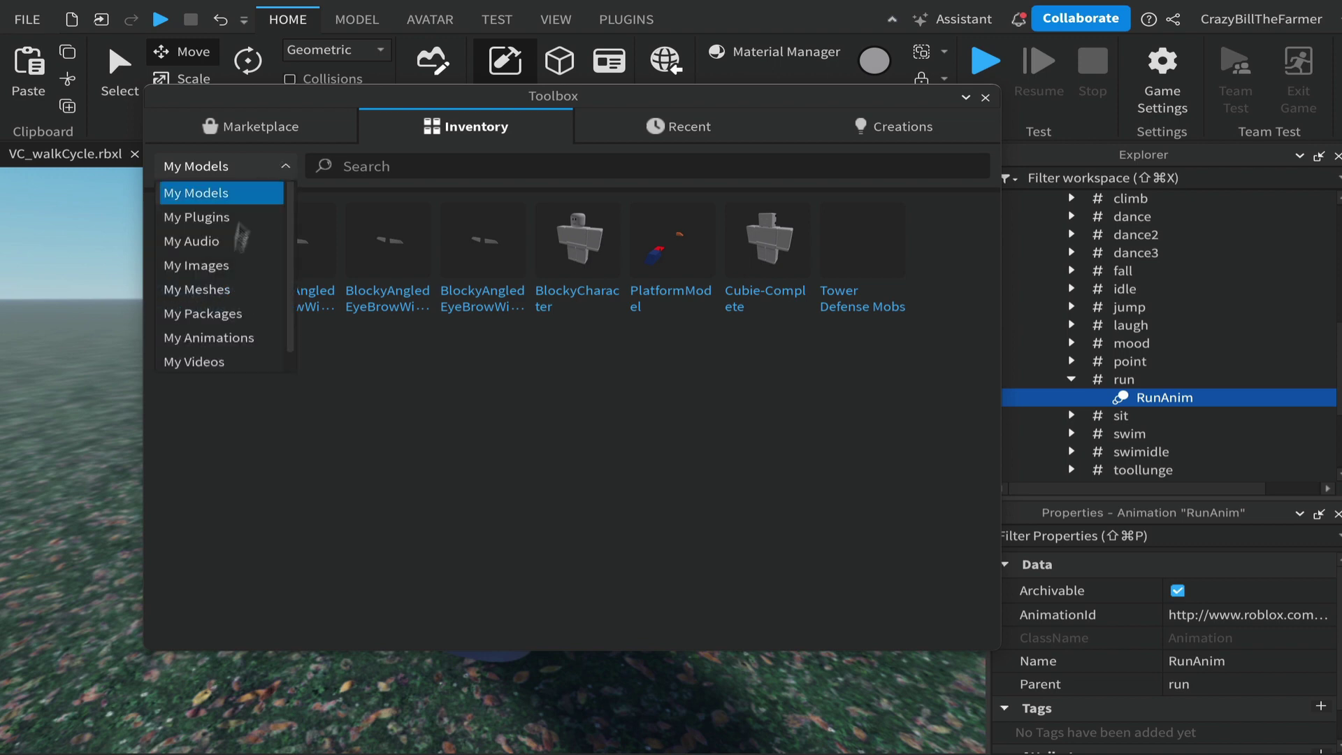
left_click(221, 340)
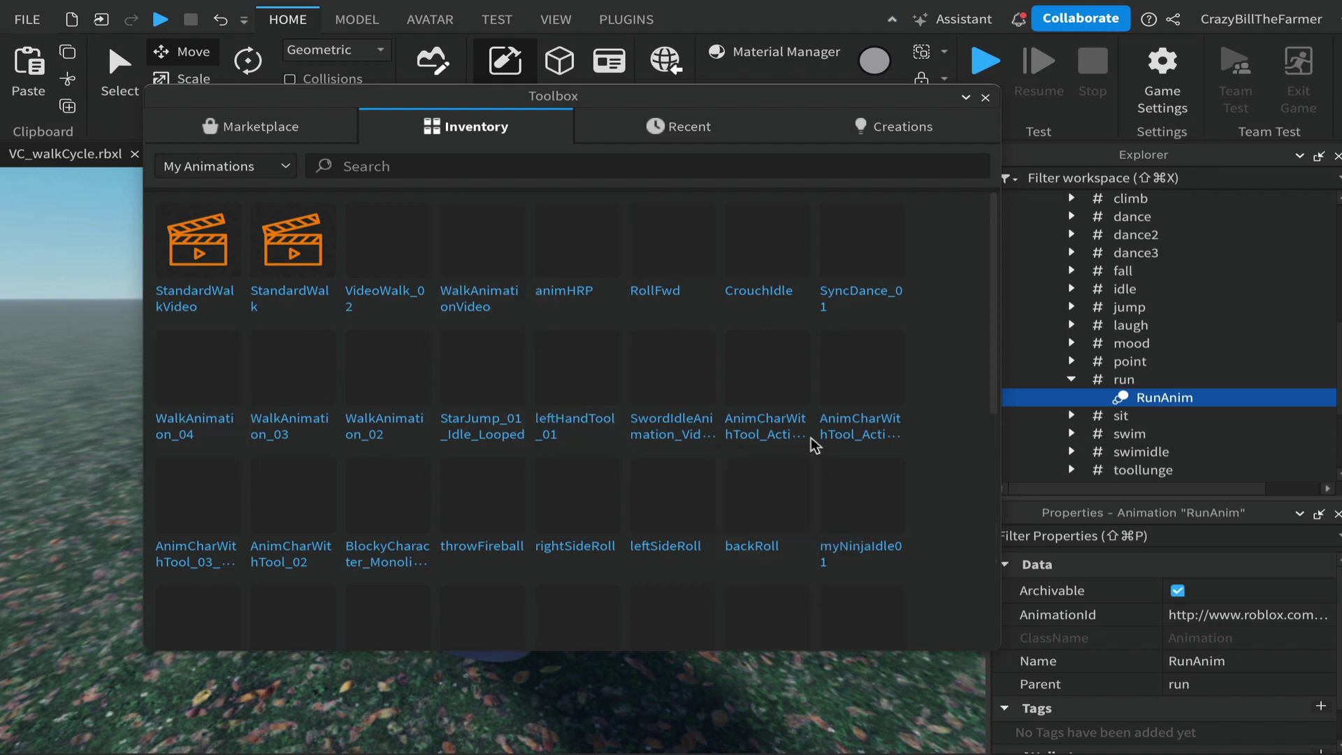
right_click(195, 248)
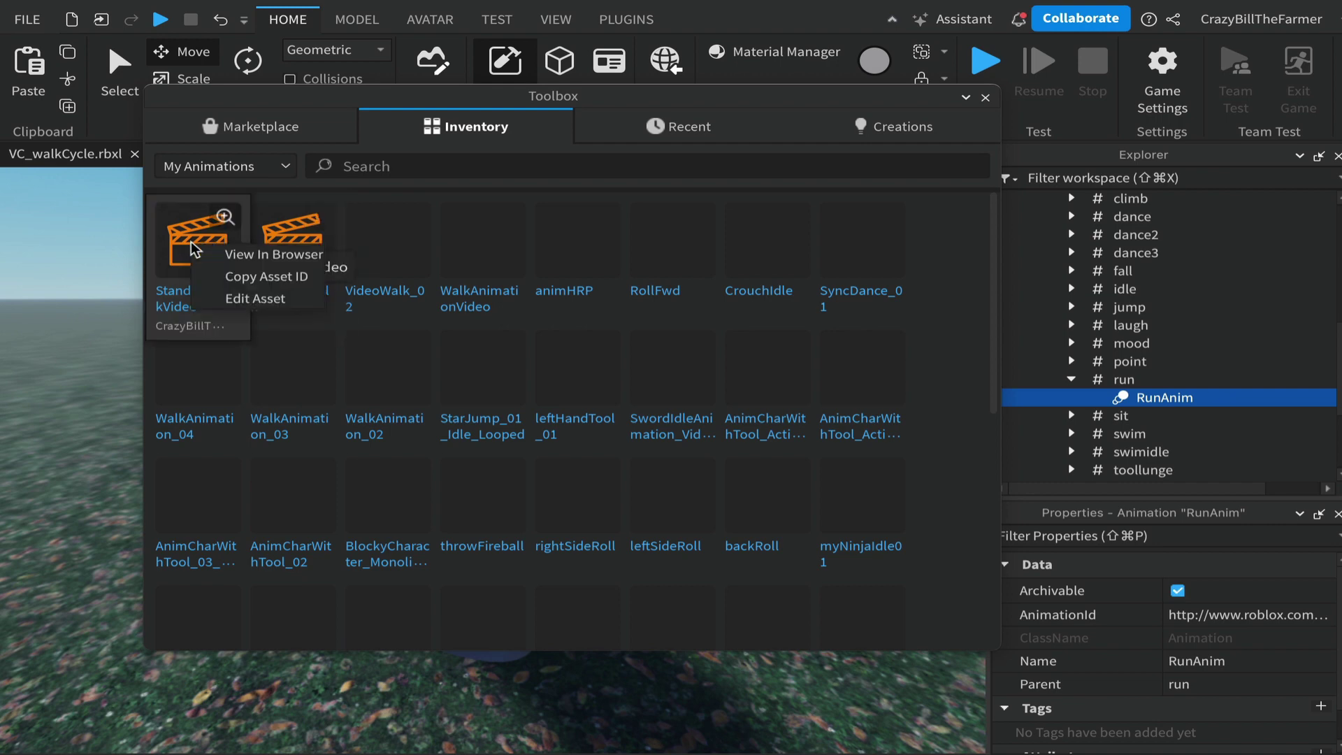
left_click(269, 278)
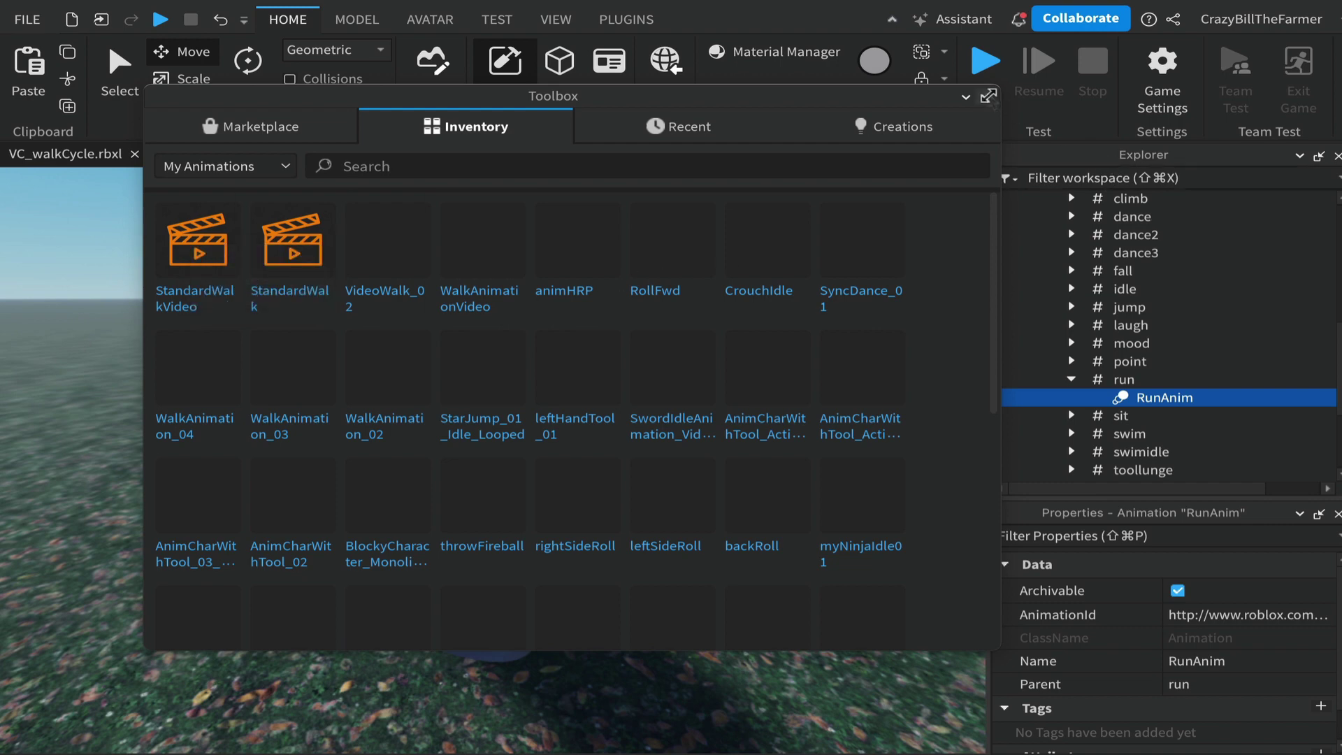
left_click(985, 98)
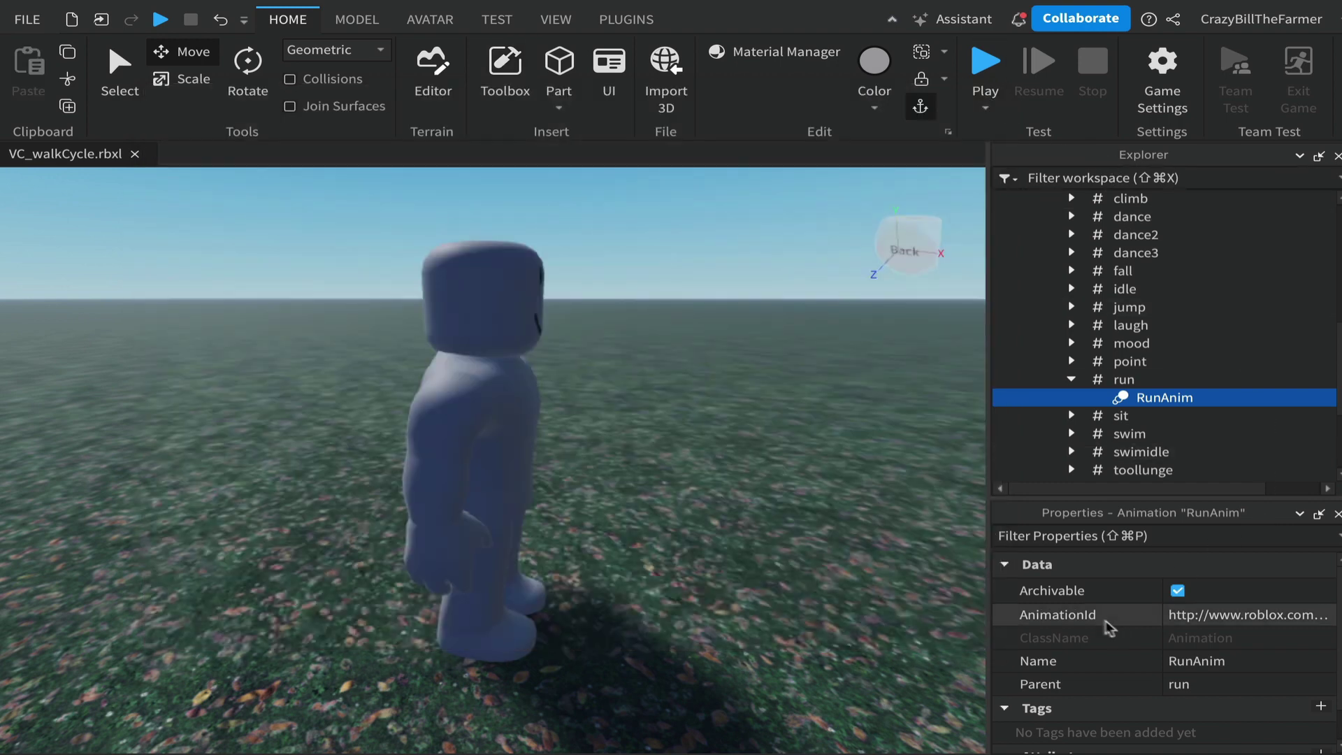
left_click(1231, 615)
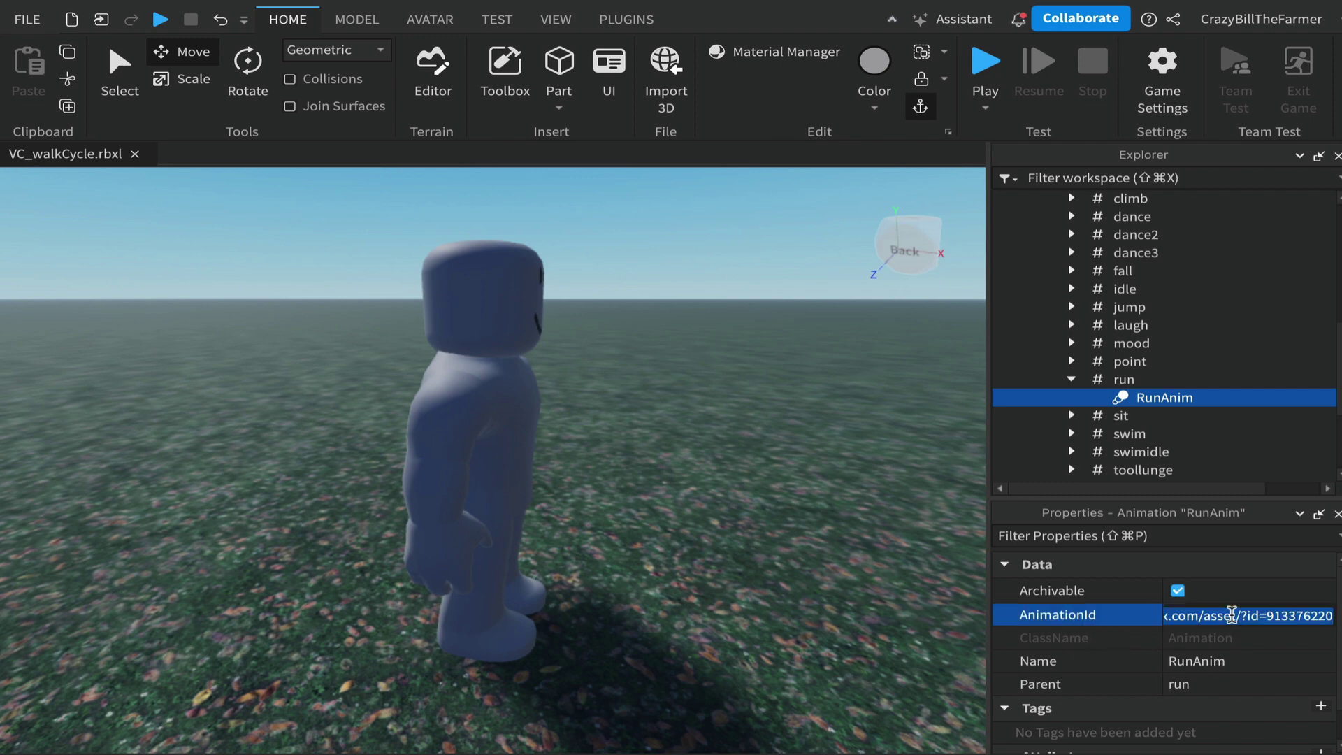
key("BackSpace")
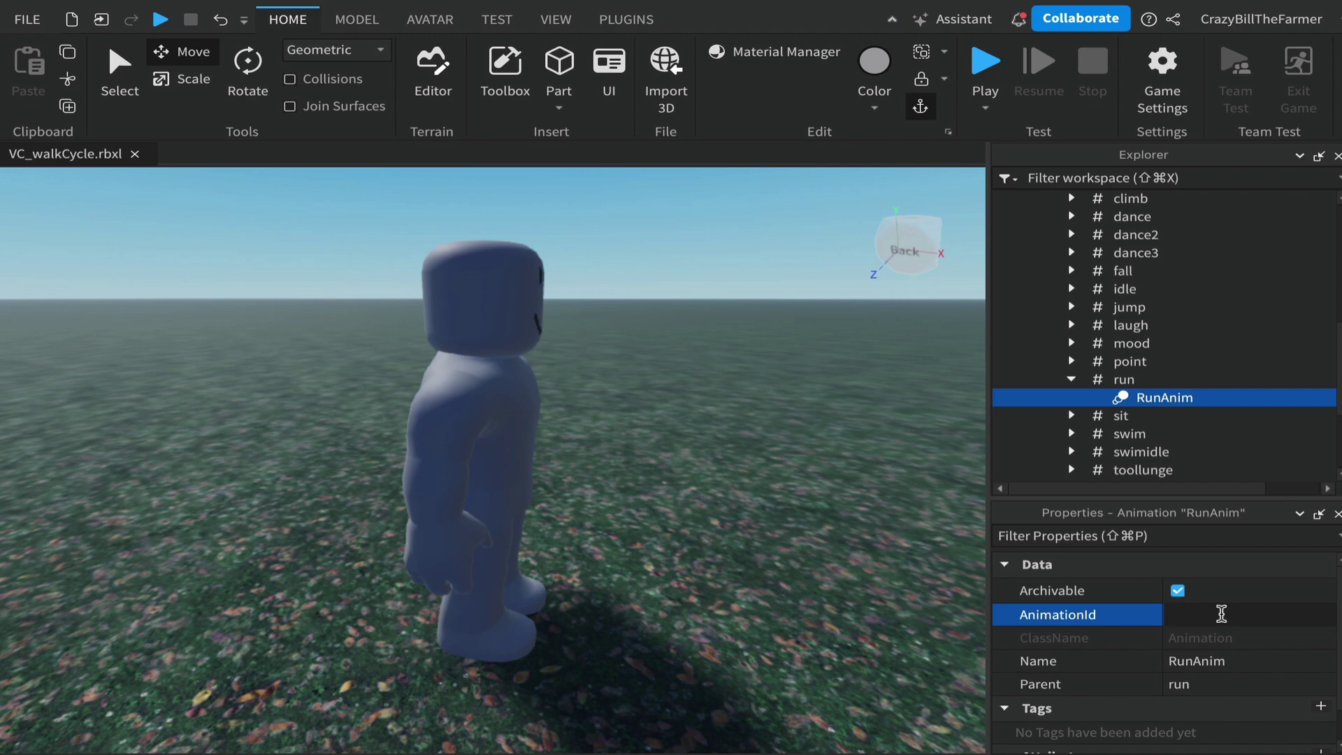
right_click(1224, 615)
left_click(1291, 548)
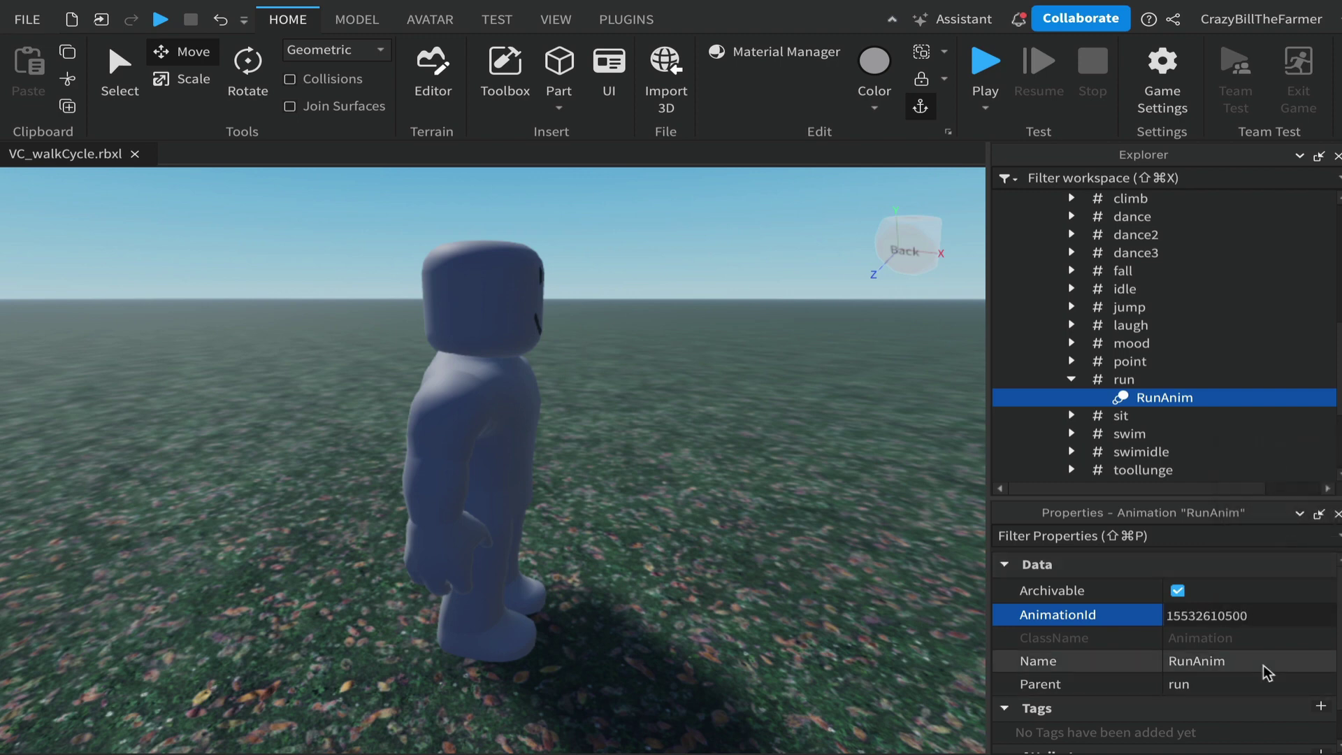
key("Return")
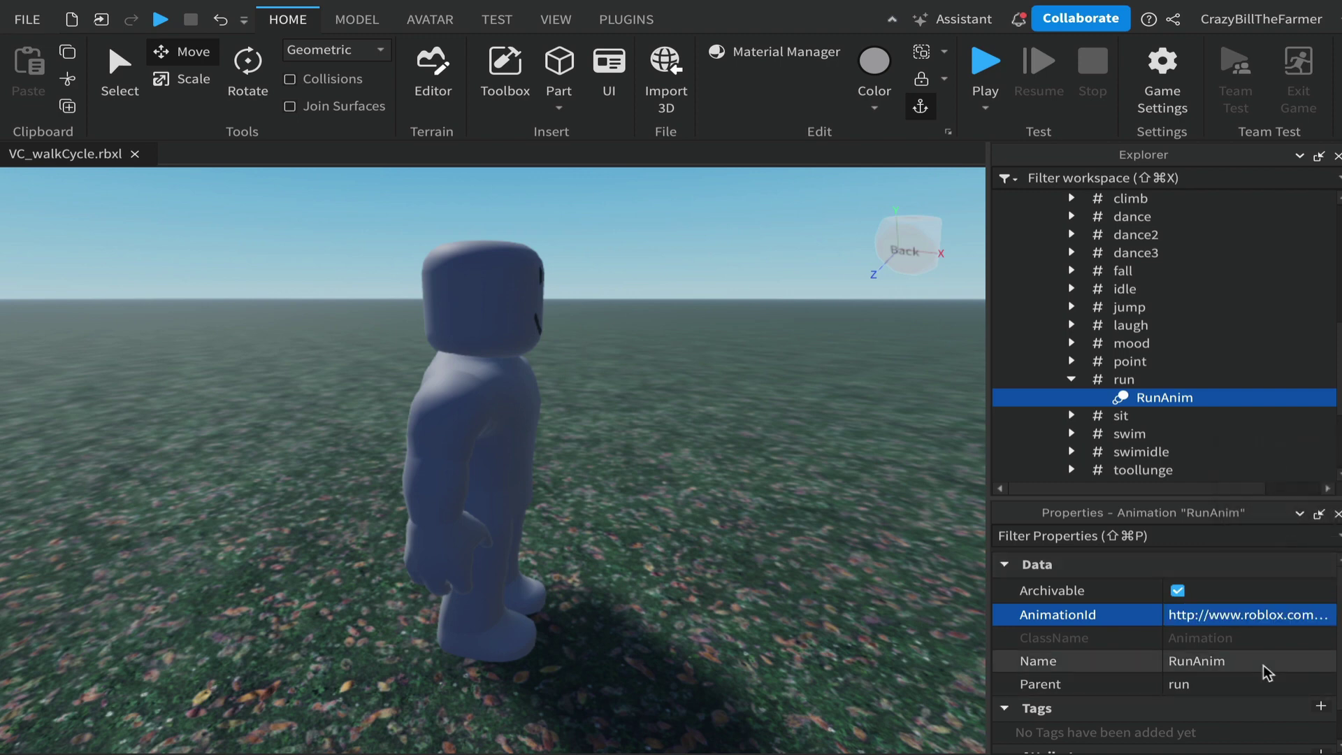
left_click(1169, 618)
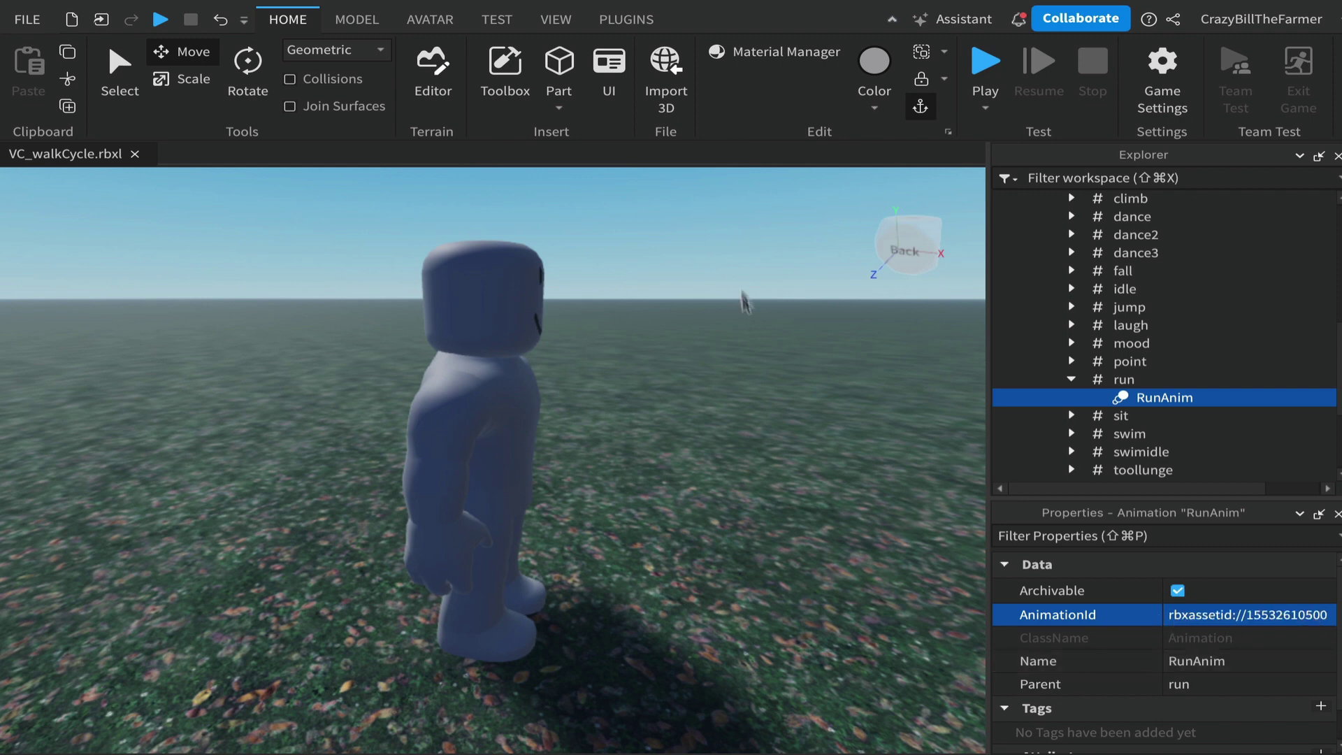
Step: Save the place to its file and start a playtest to try the walk animation
left_click(28, 21)
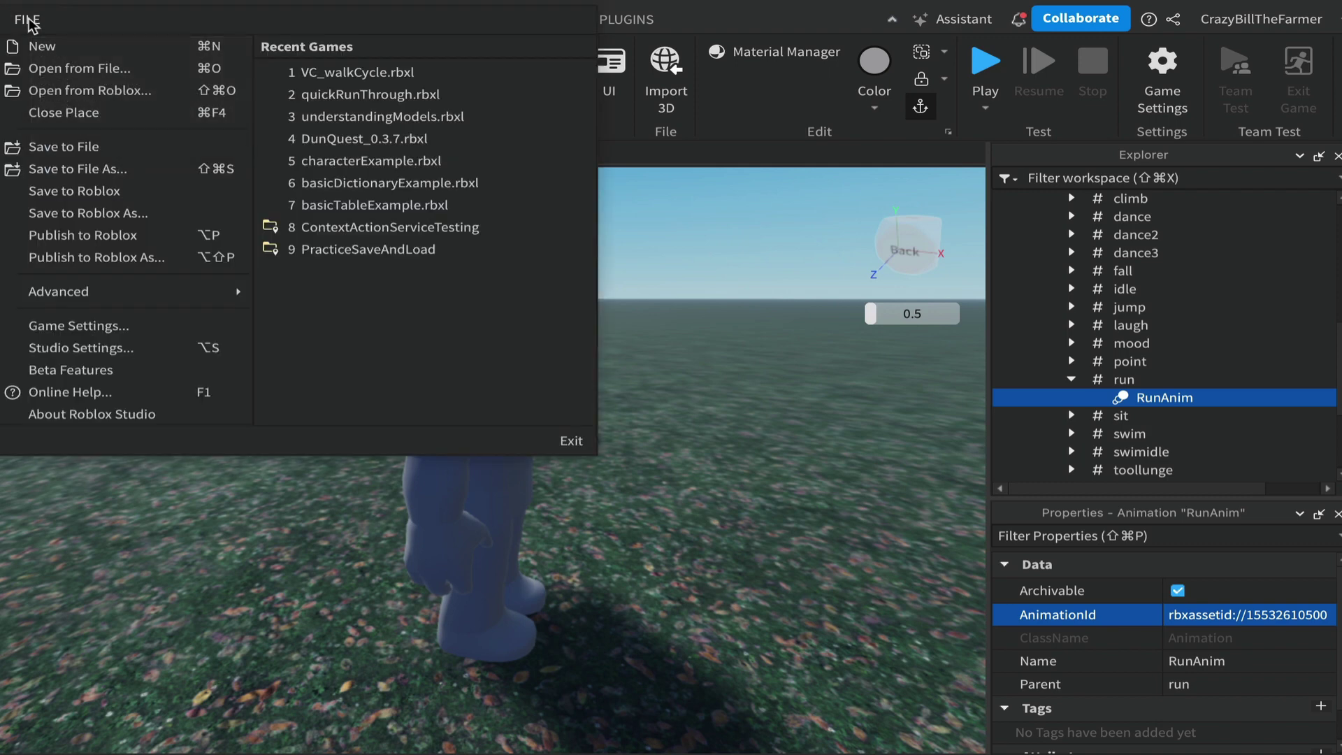
left_click(40, 141)
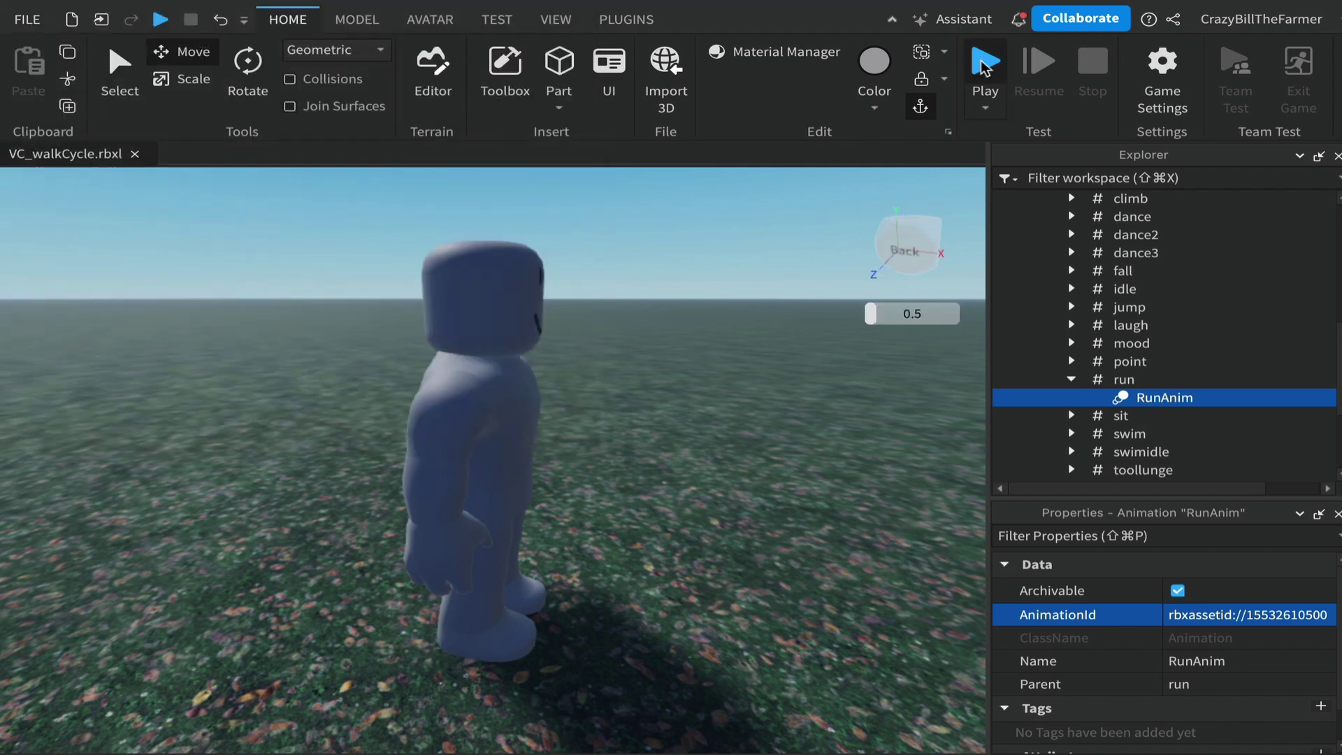
key("F5")
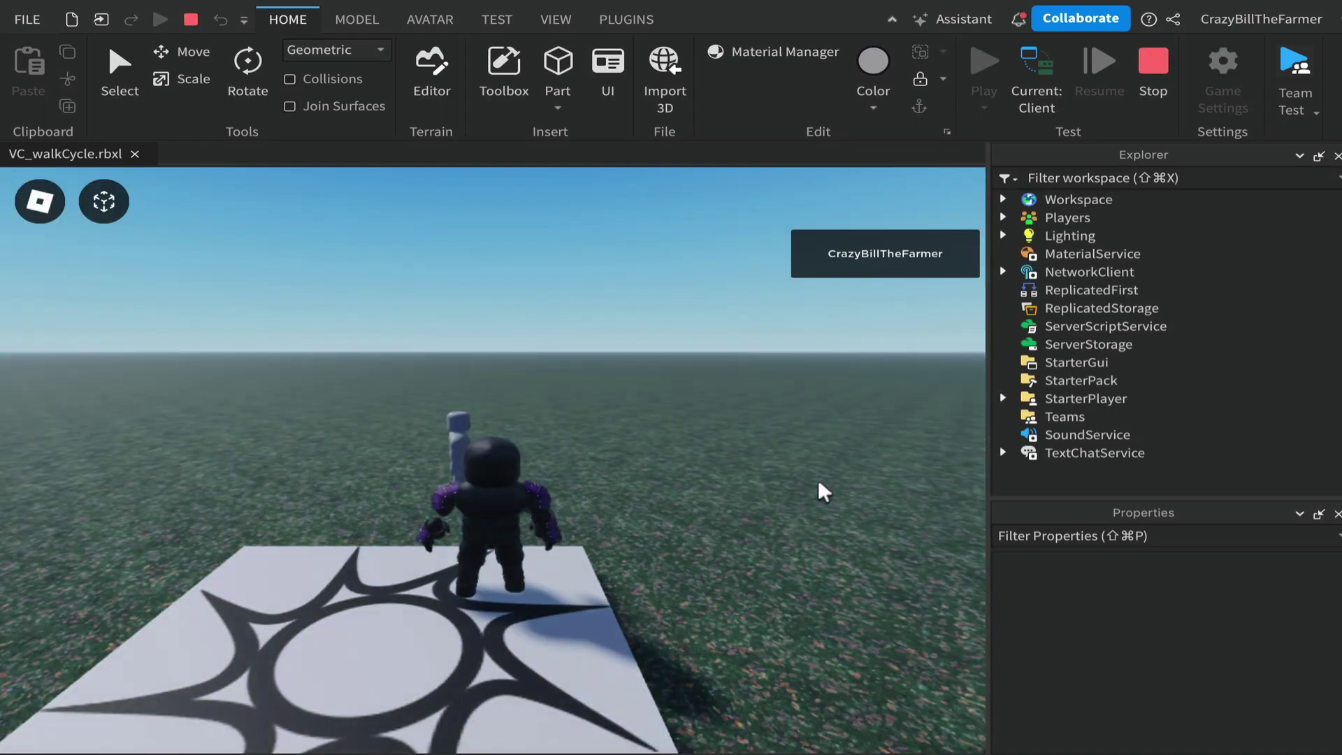
Step: Walk the character around the baseplate beyond the spawn platform and view the walk animation from behind, the side and the front
right_click_drag(823, 492, 823, 492)
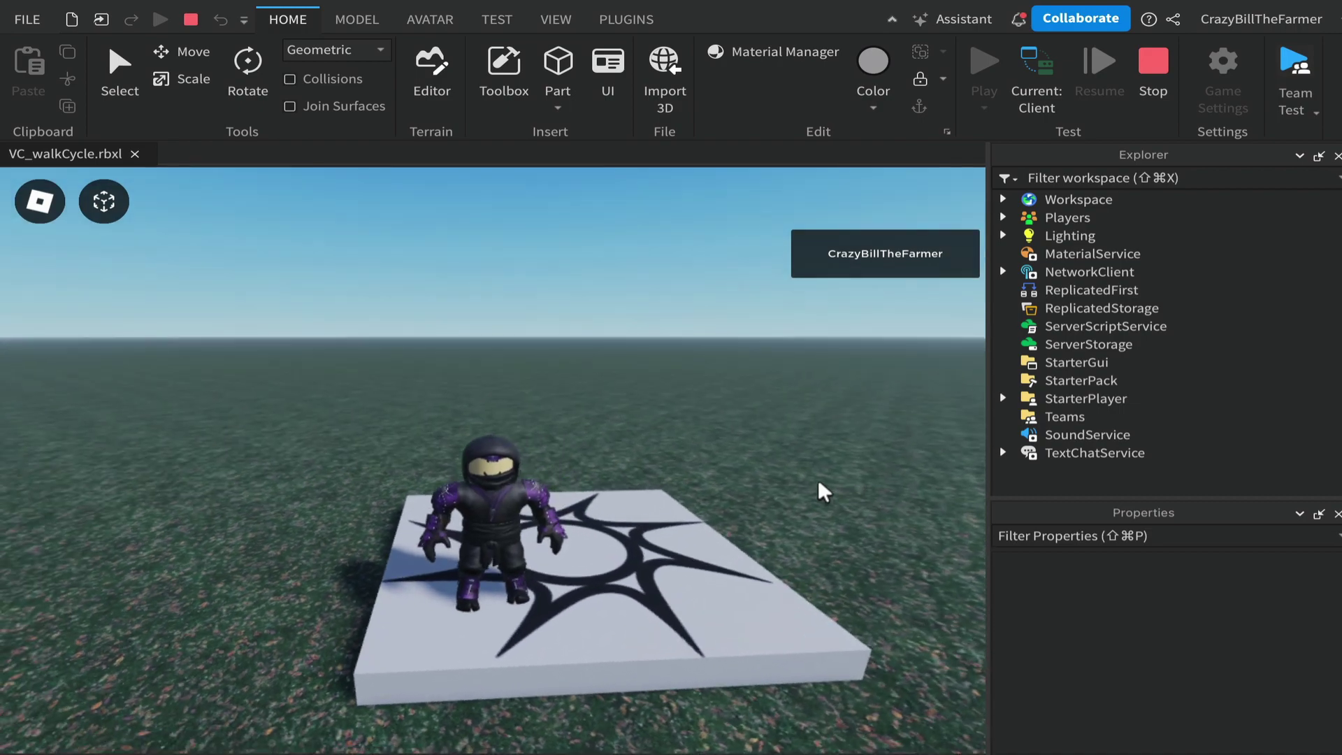
key("s")
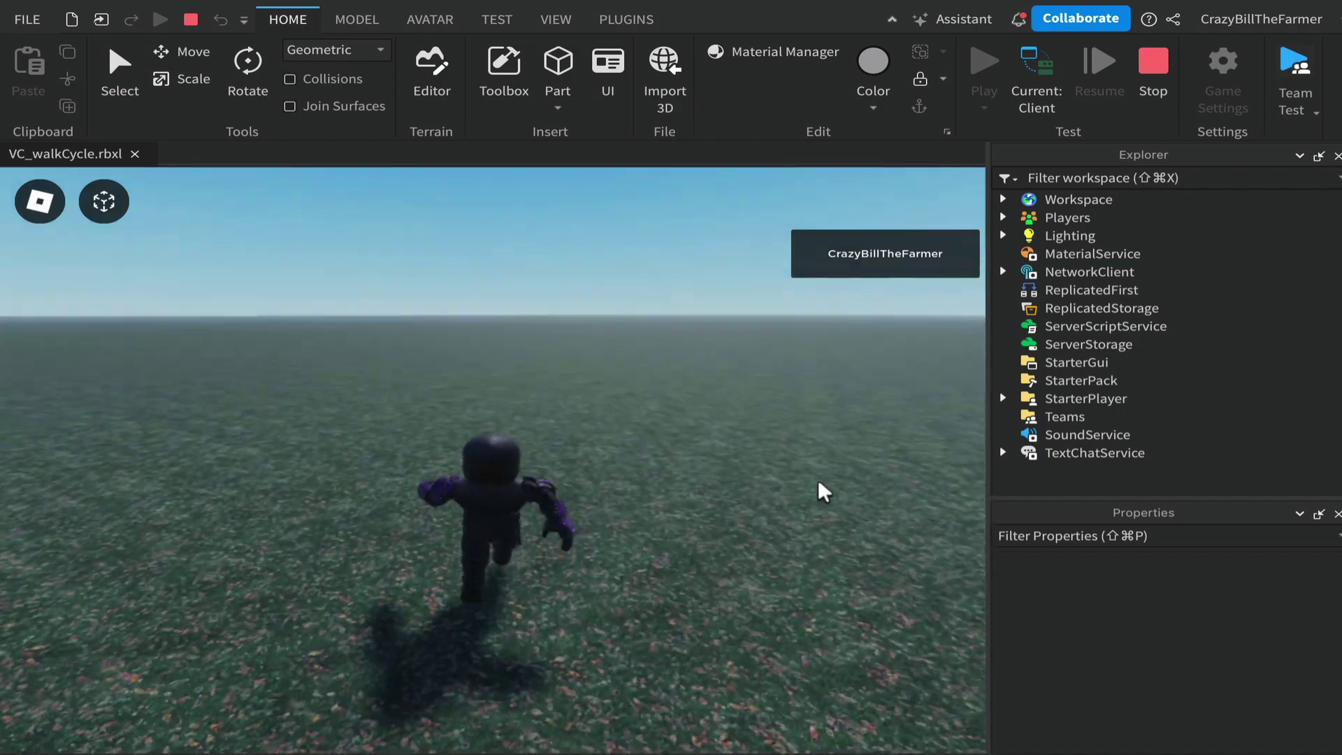
right_click_drag(823, 492, 823, 492)
key("w")
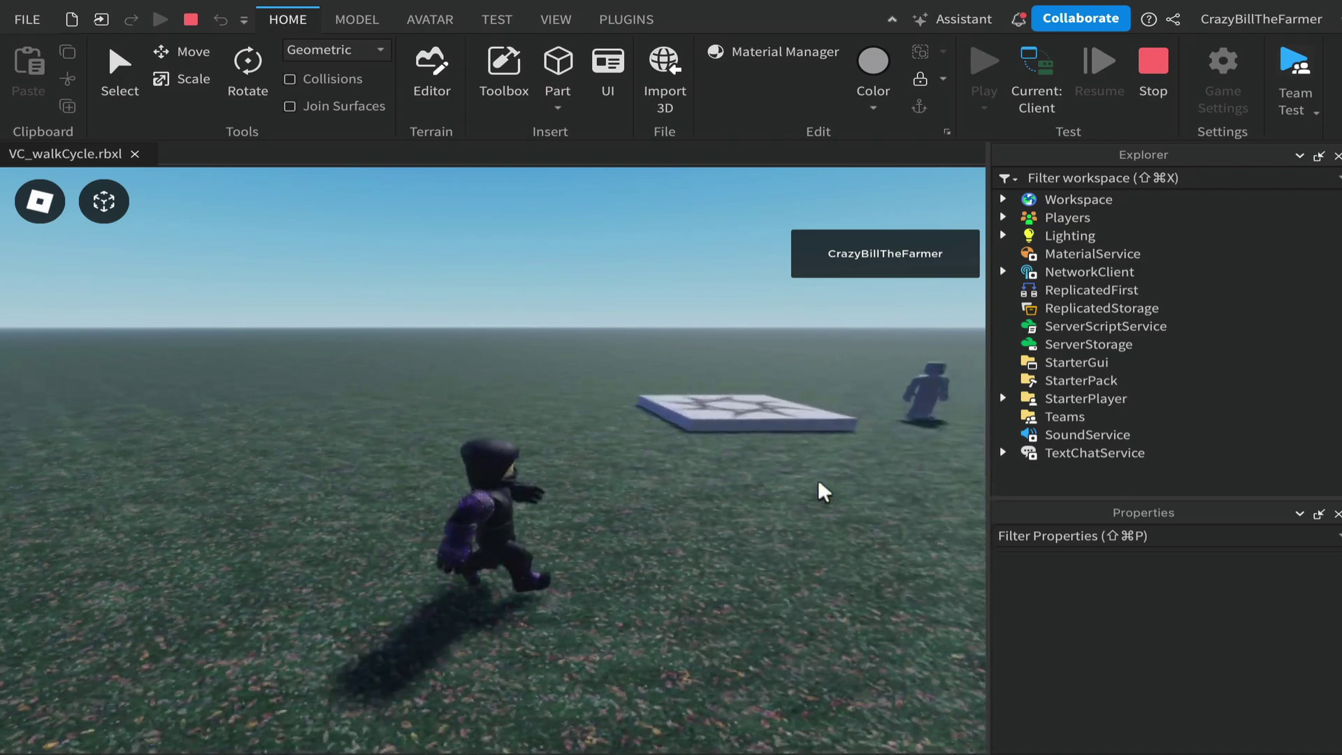
right_click_drag(823, 492, 823, 492)
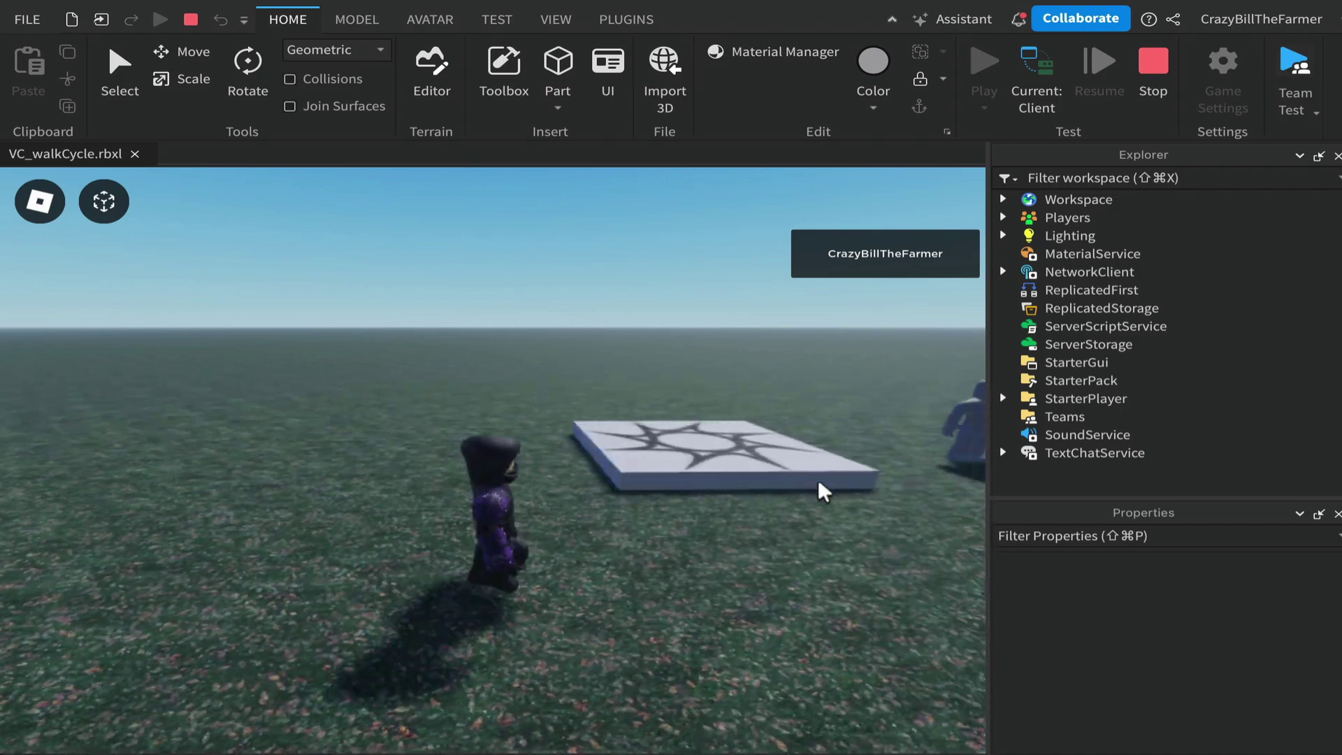
key("s")
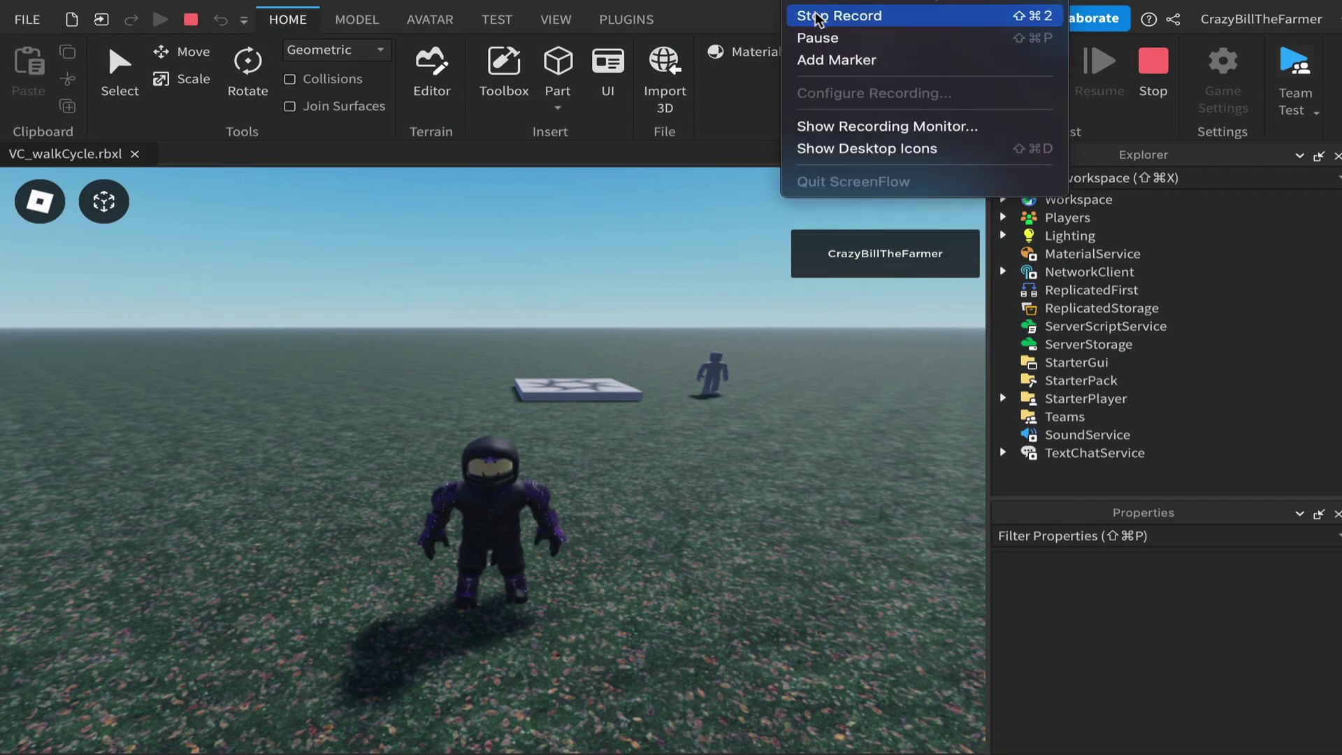
left_click(821, 14)
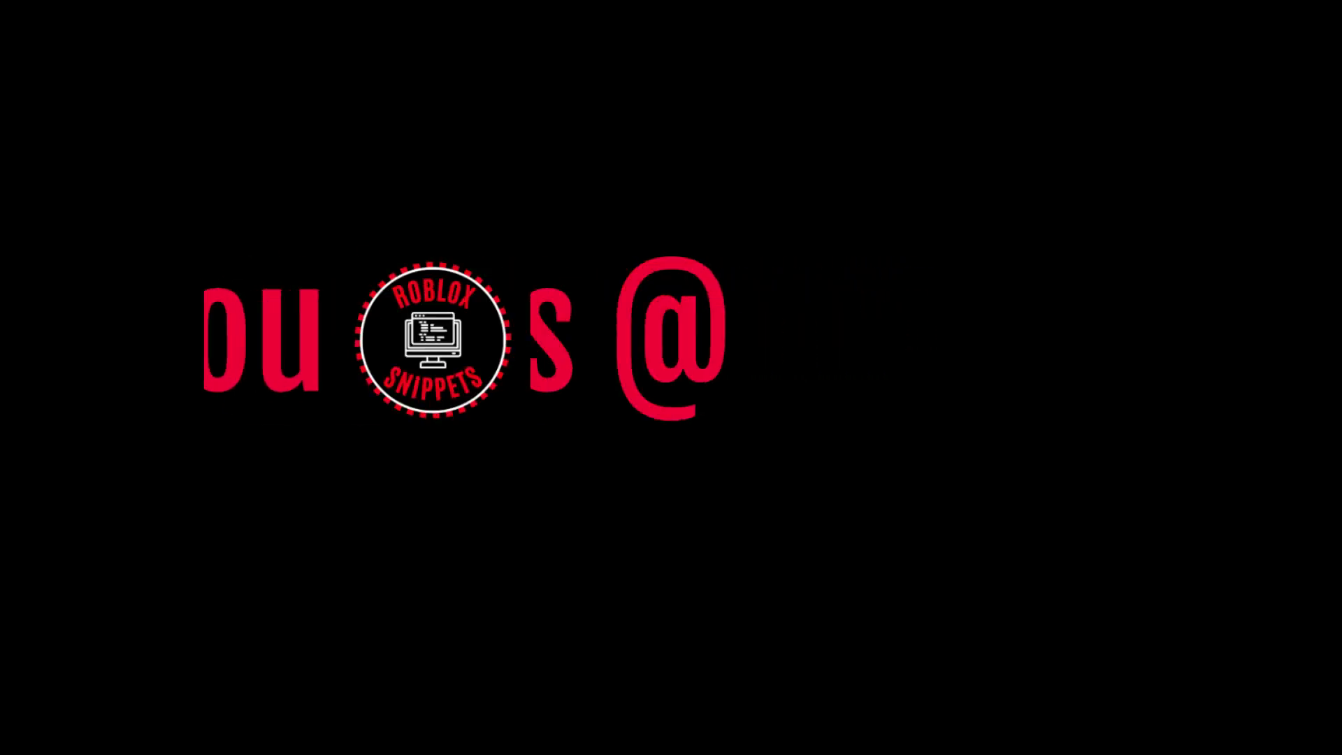